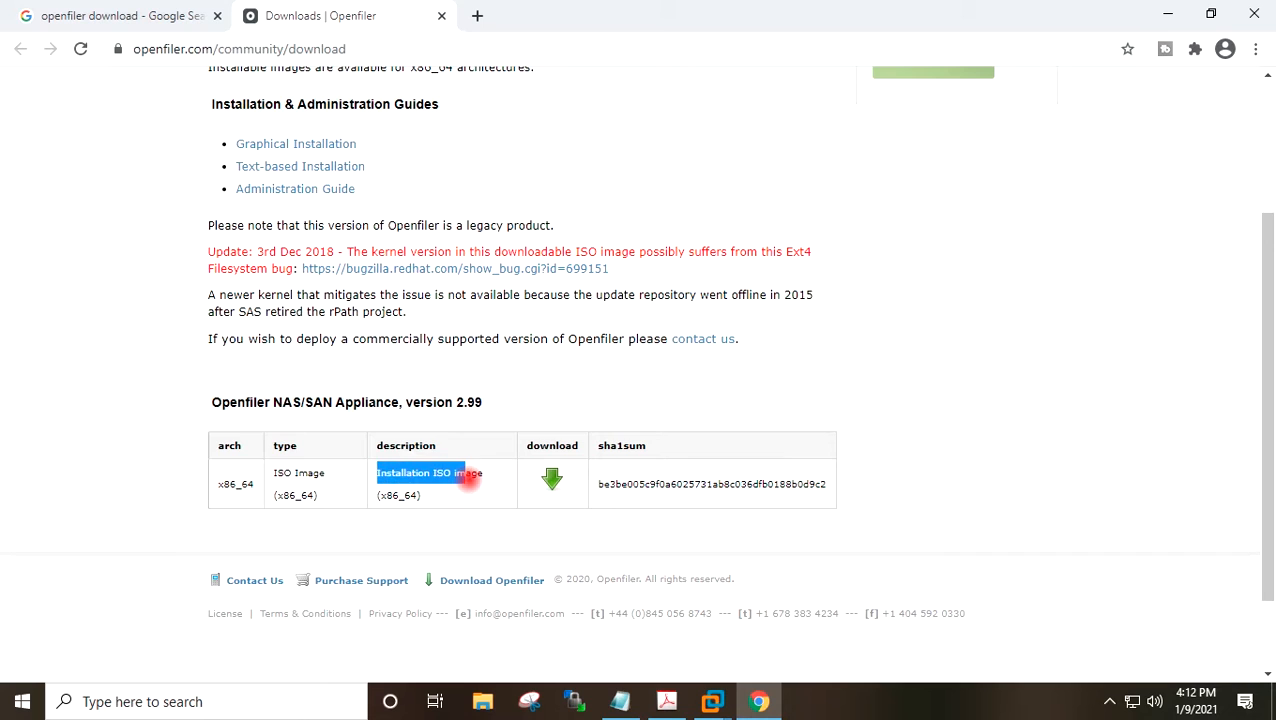
Minimize the browser and switch to VMware Workstation's Home tab.
left_click(490, 478)
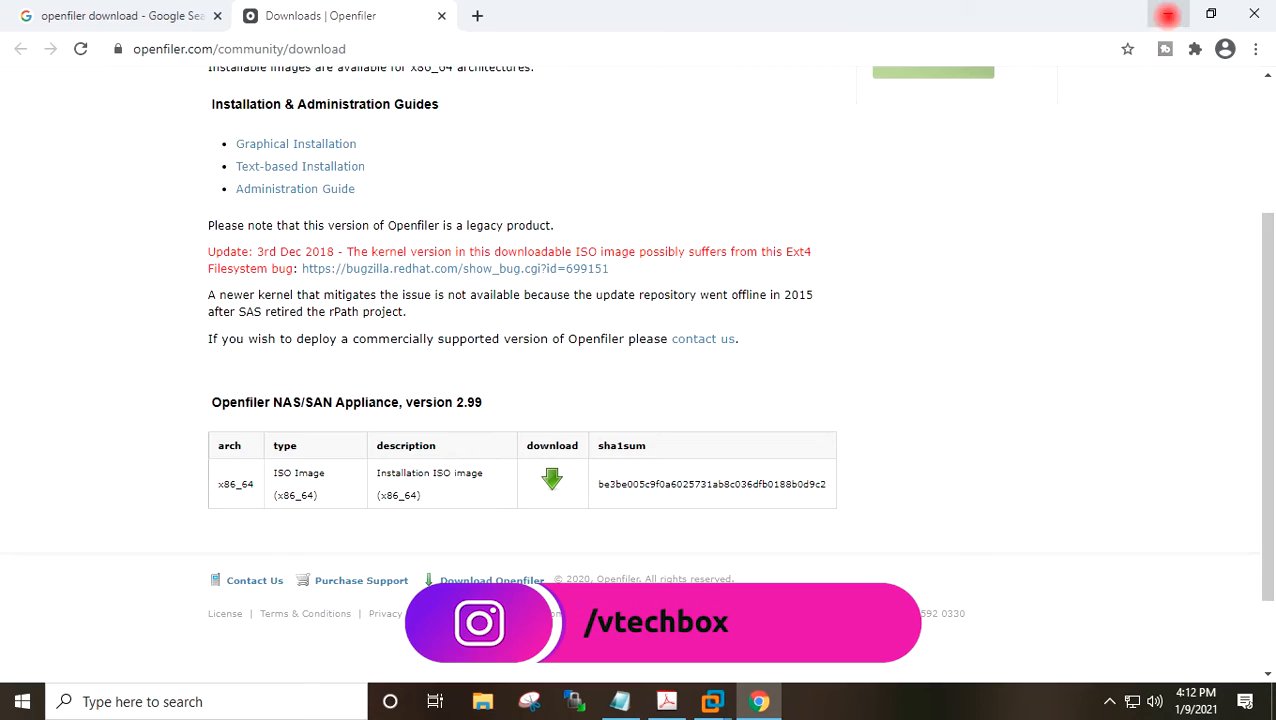
left_click(1167, 15)
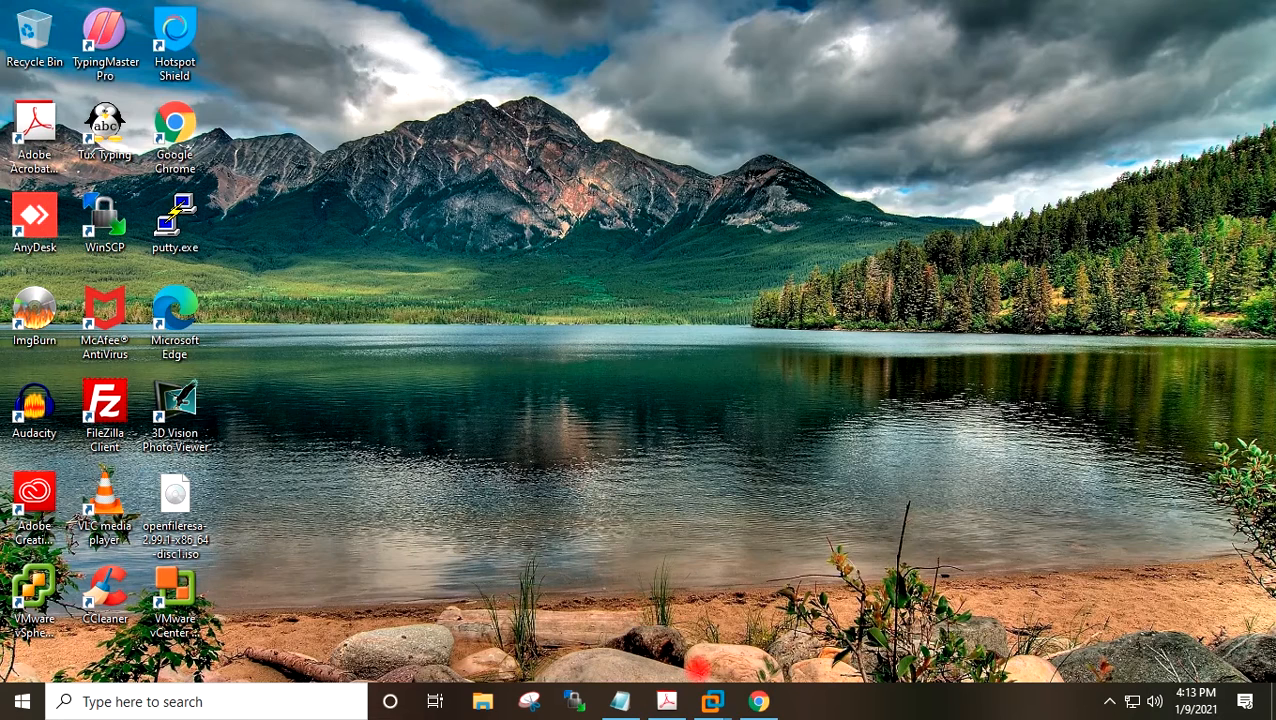
mouse_move(711, 701)
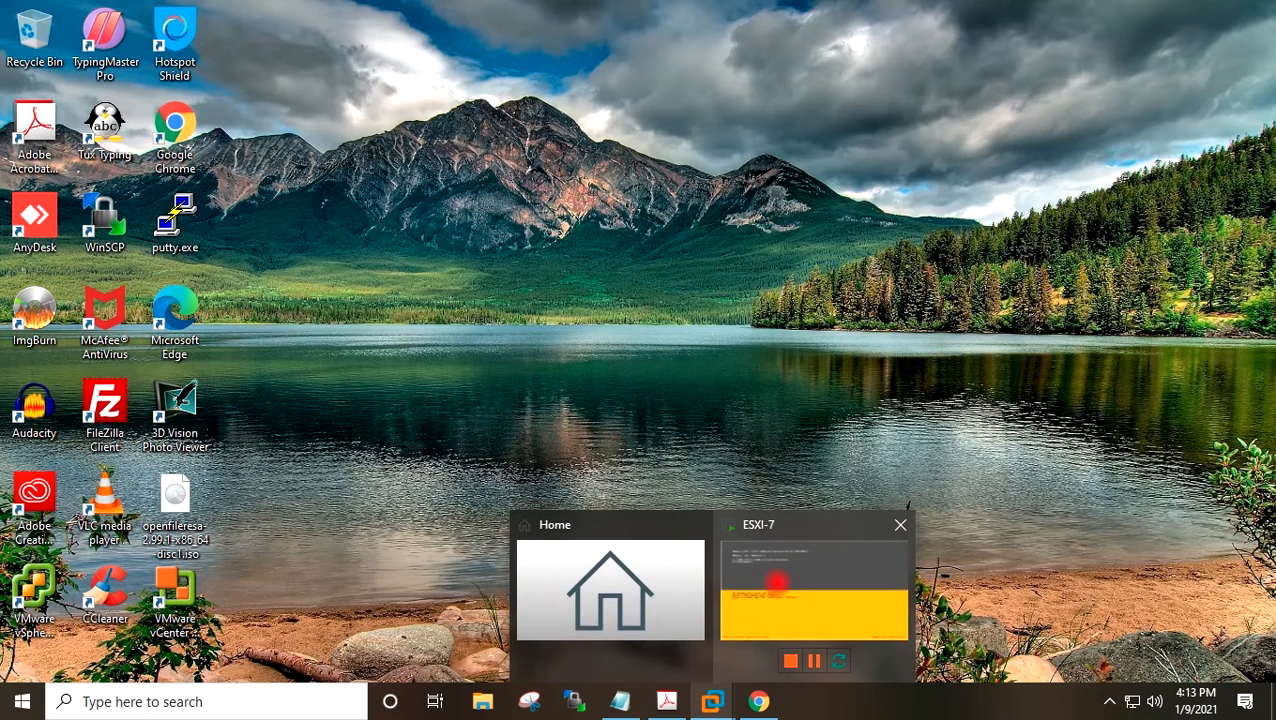
left_click(769, 581)
left_click(322, 73)
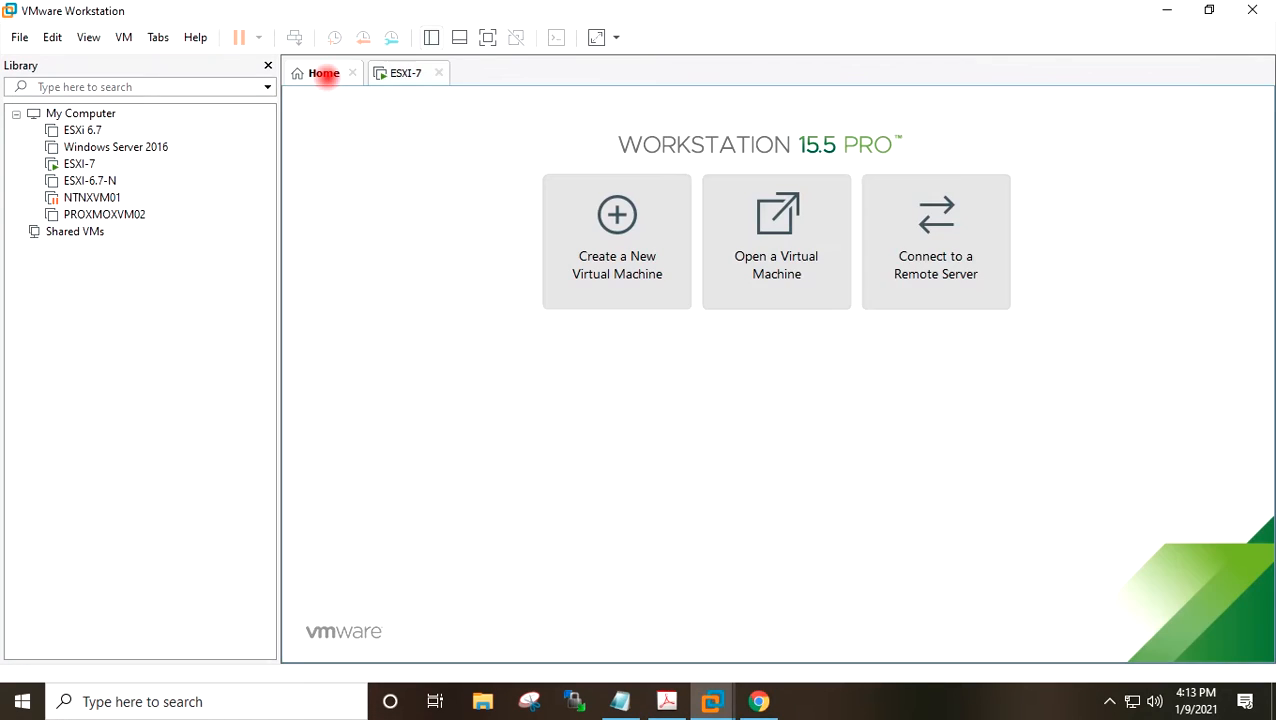
Start the New Virtual Machine Wizard with the Custom configuration and Workstation 15.x hardware compatibility.
left_click(609, 214)
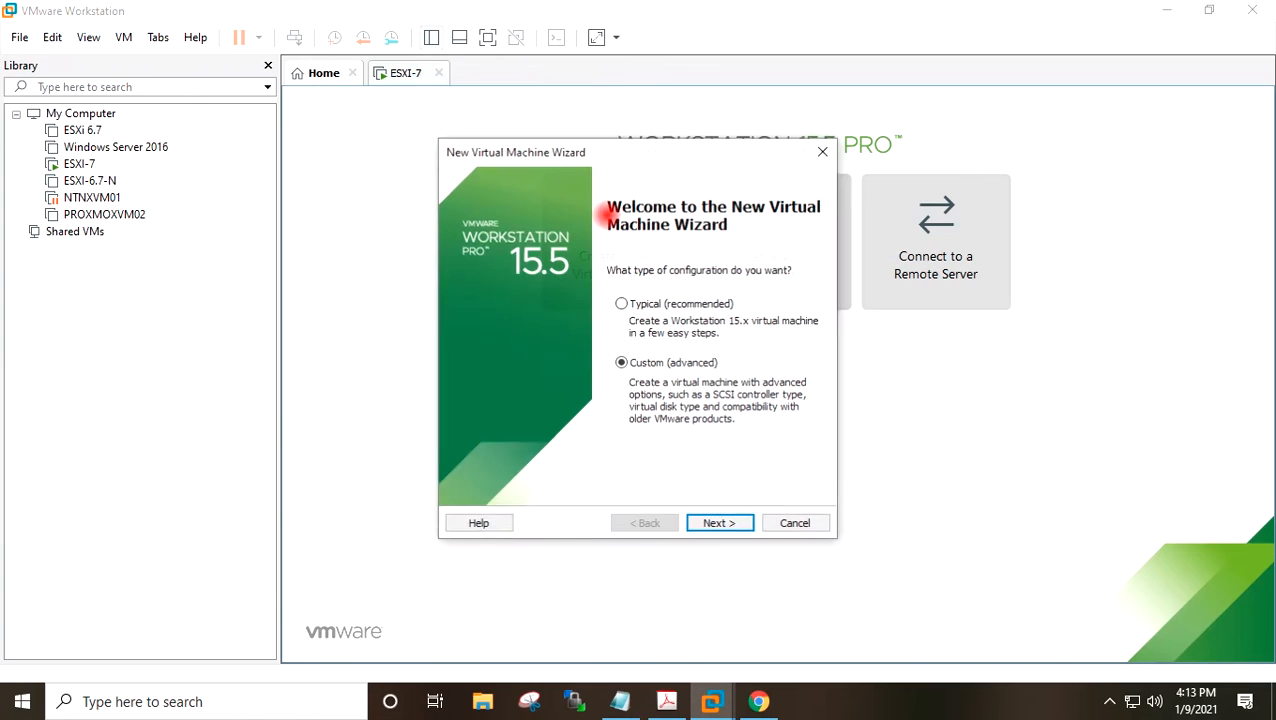
left_click(719, 524)
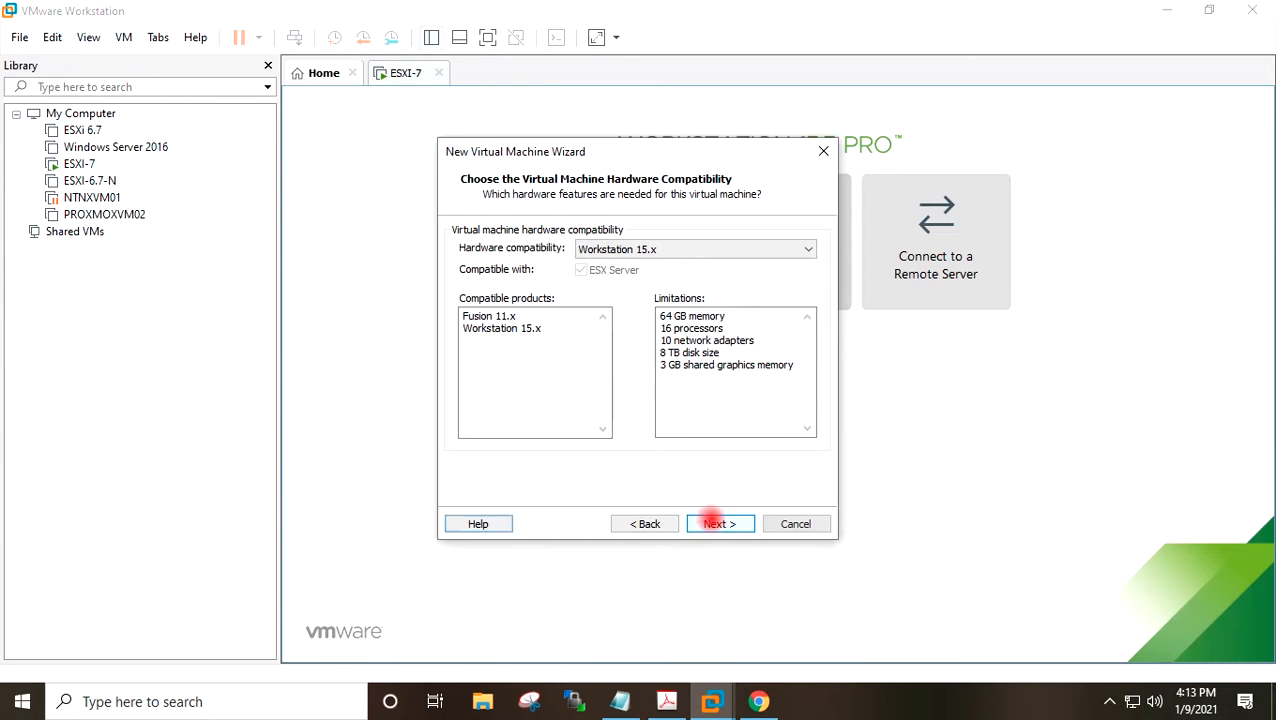
left_click(719, 524)
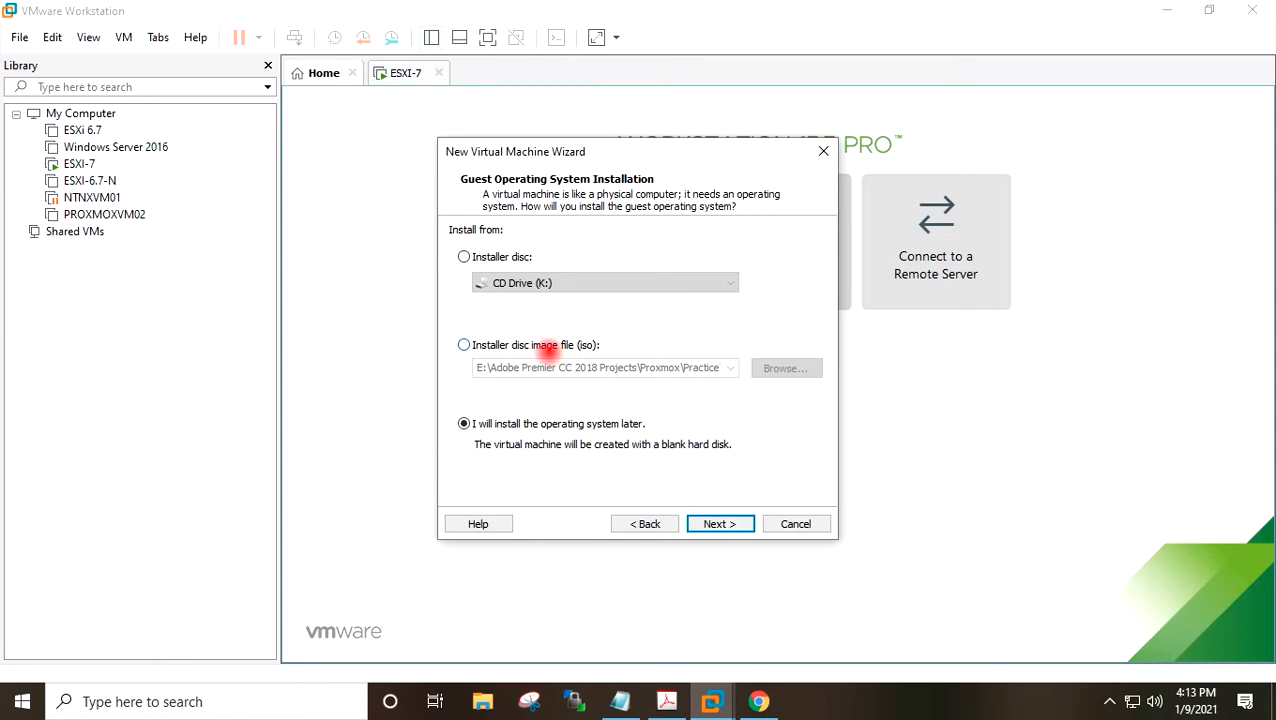
Choose the installer disc image file openfileresa-2.99.1-x86_64-disc1.iso from the Desktop as the install source.
left_click(527, 345)
left_click(772, 366)
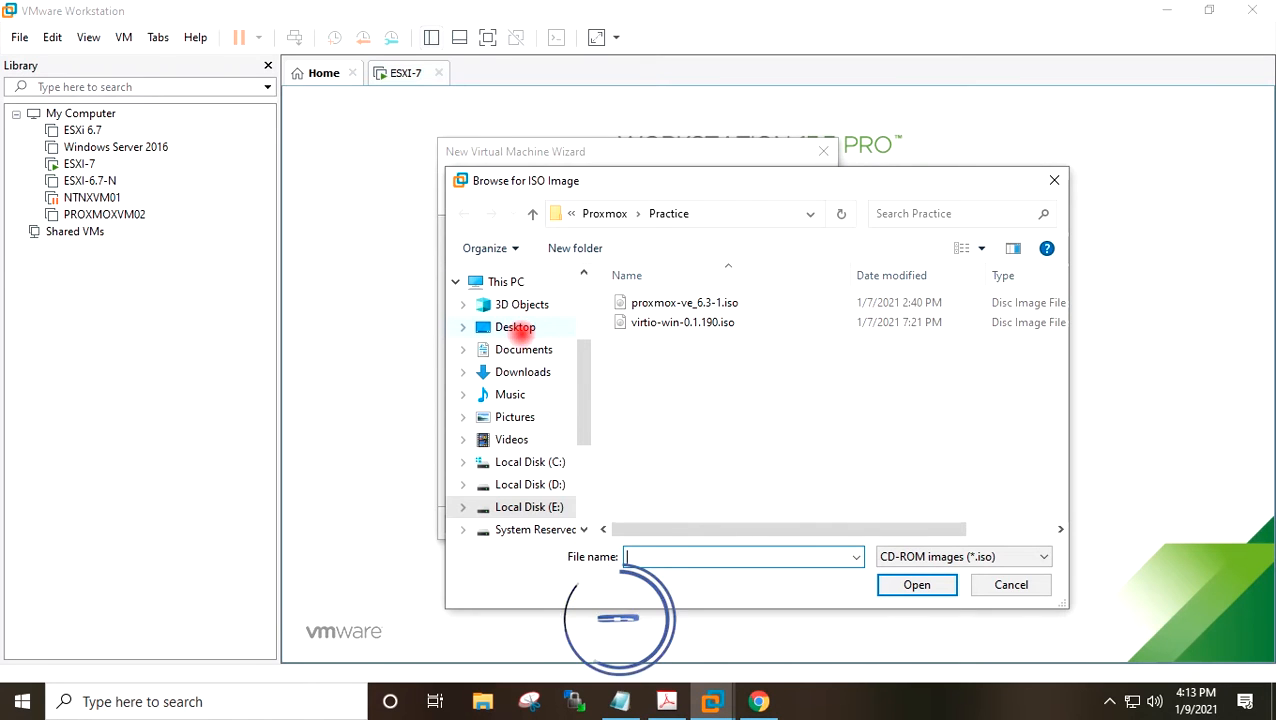
left_click(518, 327)
left_click(612, 302)
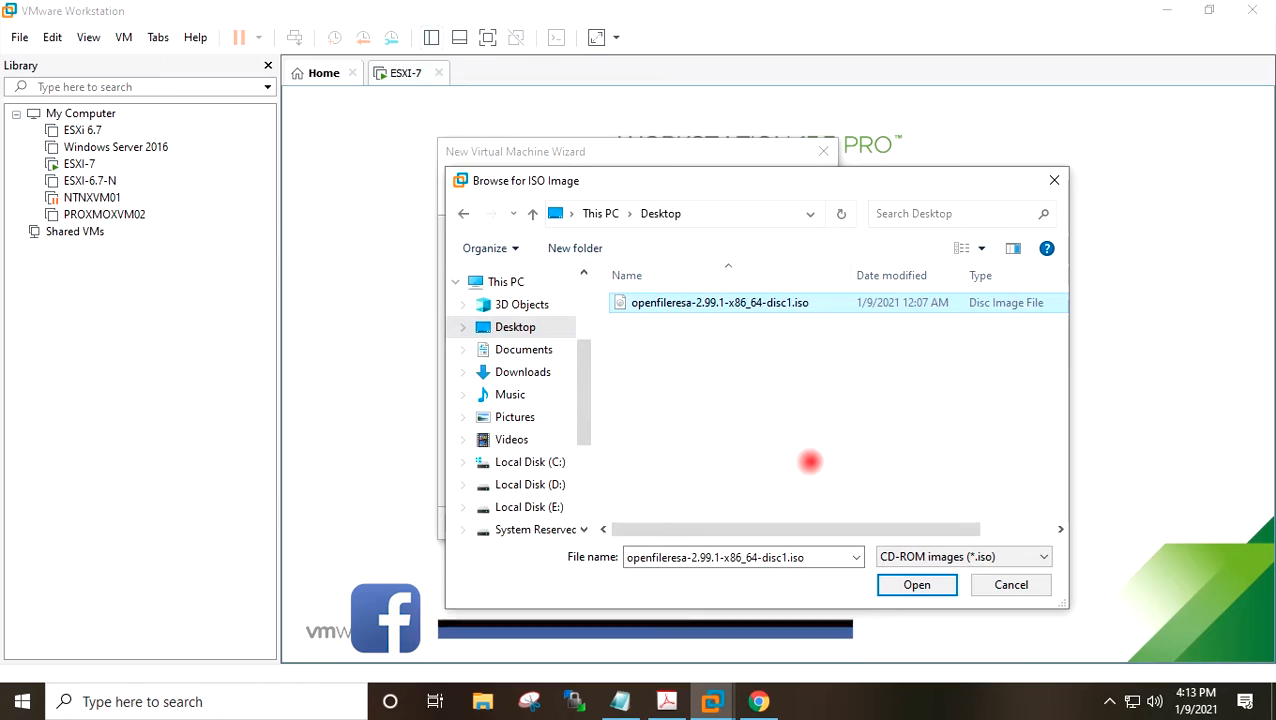
left_click(890, 584)
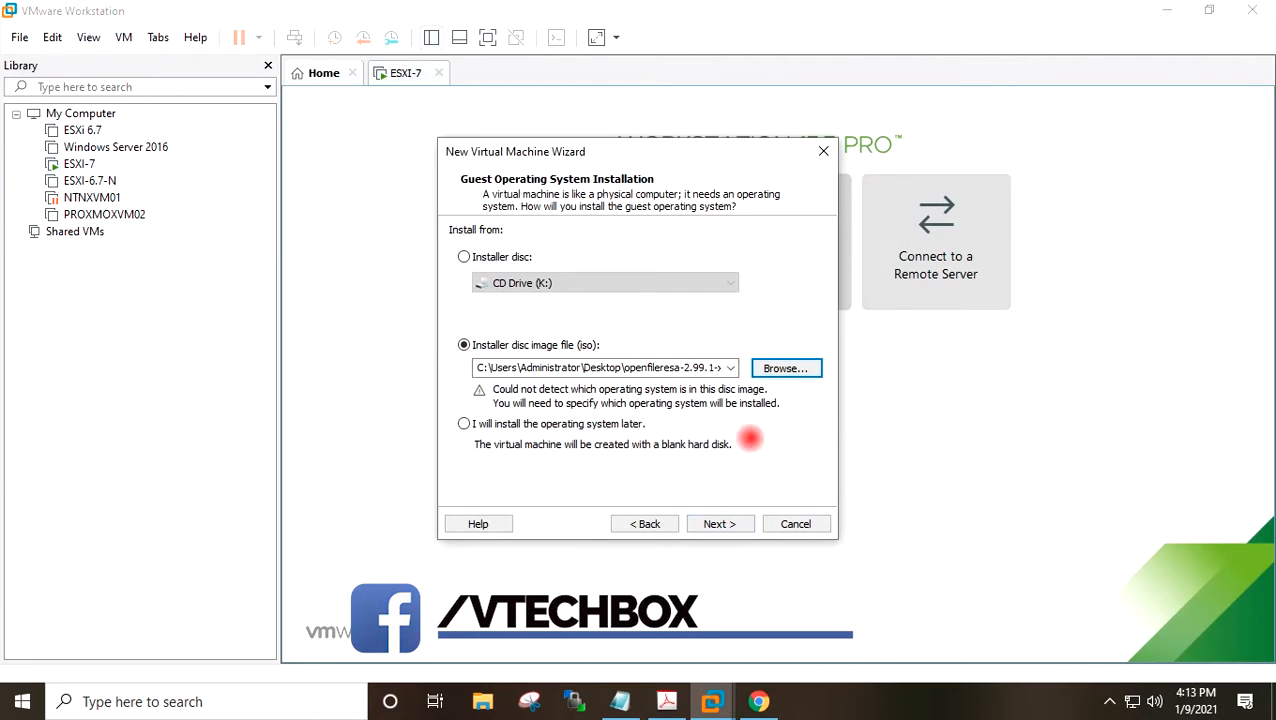
left_click(718, 524)
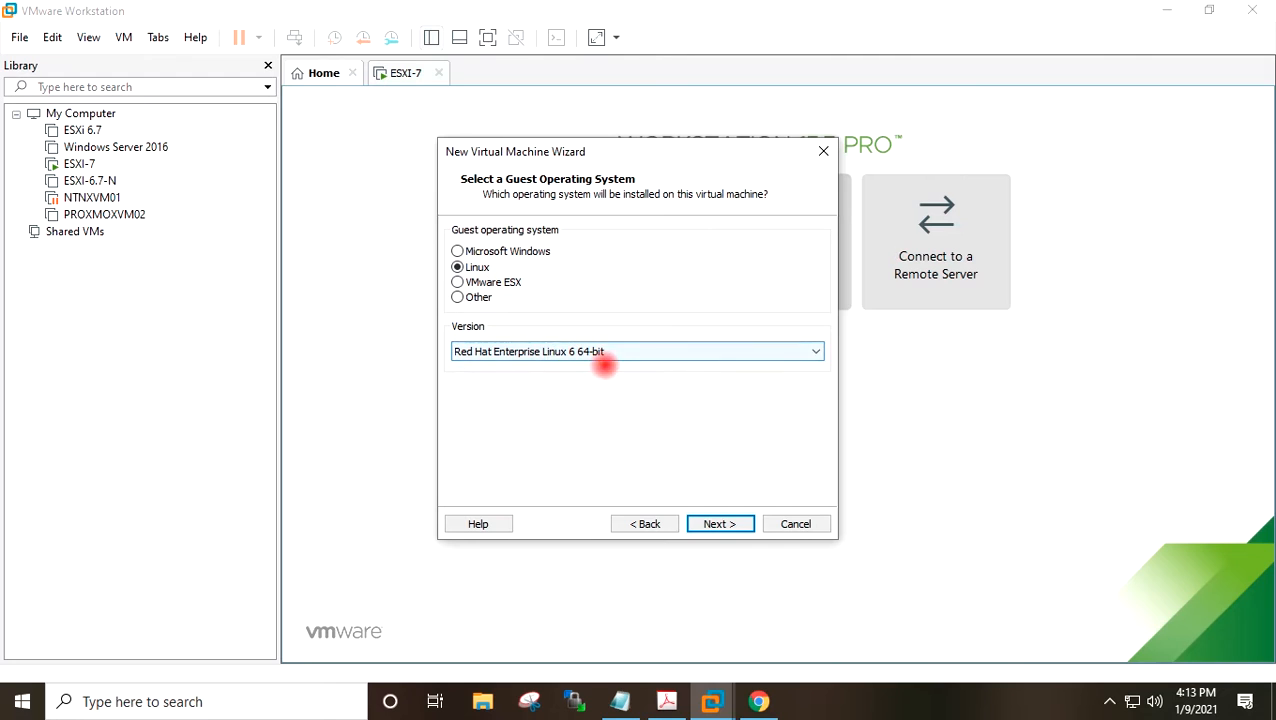
Accept Linux Red Hat Enterprise Linux 6 64-bit as guest OS and name the virtual machine OPENFILERVM03.
left_click(718, 524)
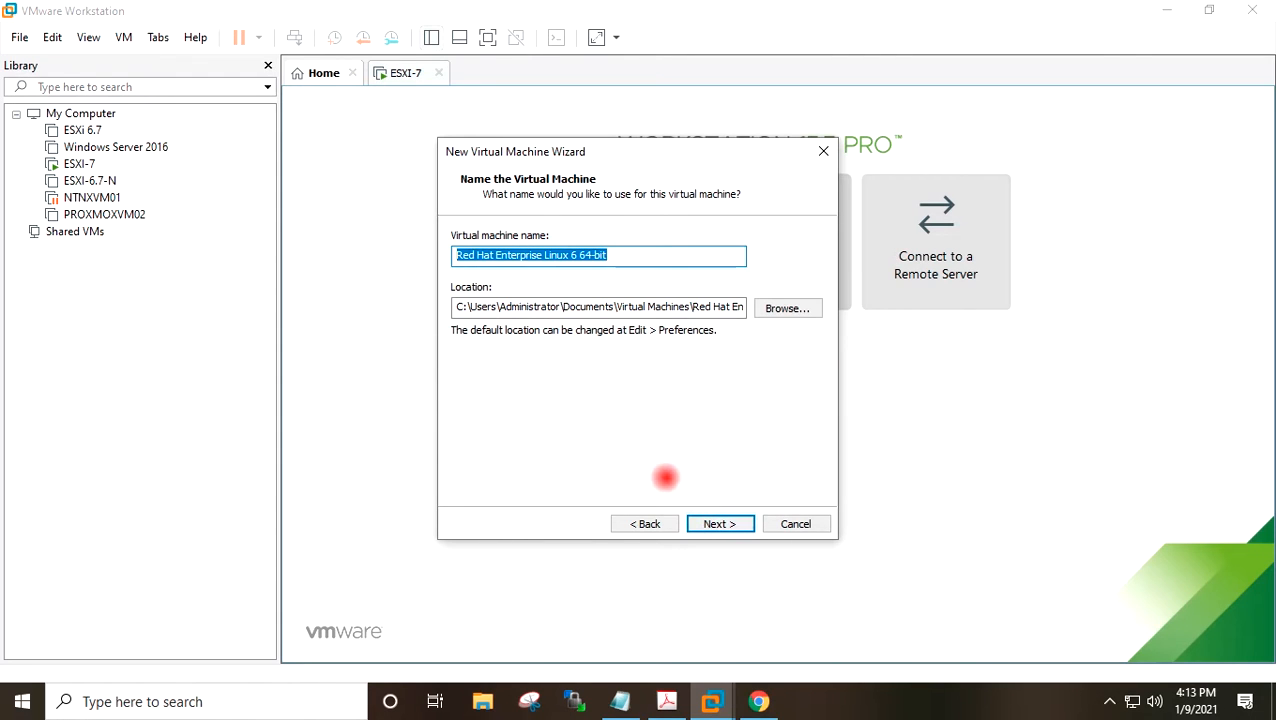
type("OPENFILERVM03")
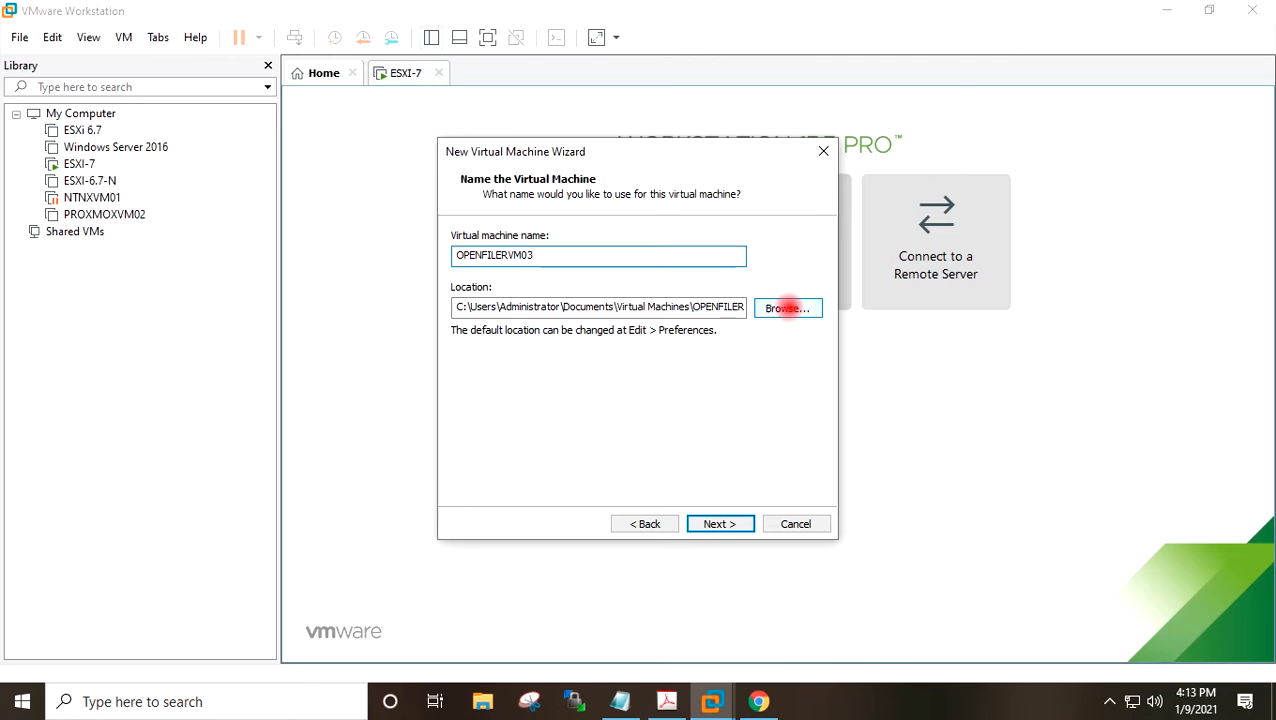
Set the virtual machine location to D:\Workstation VM\OPENFILERVM03.
left_click(787, 308)
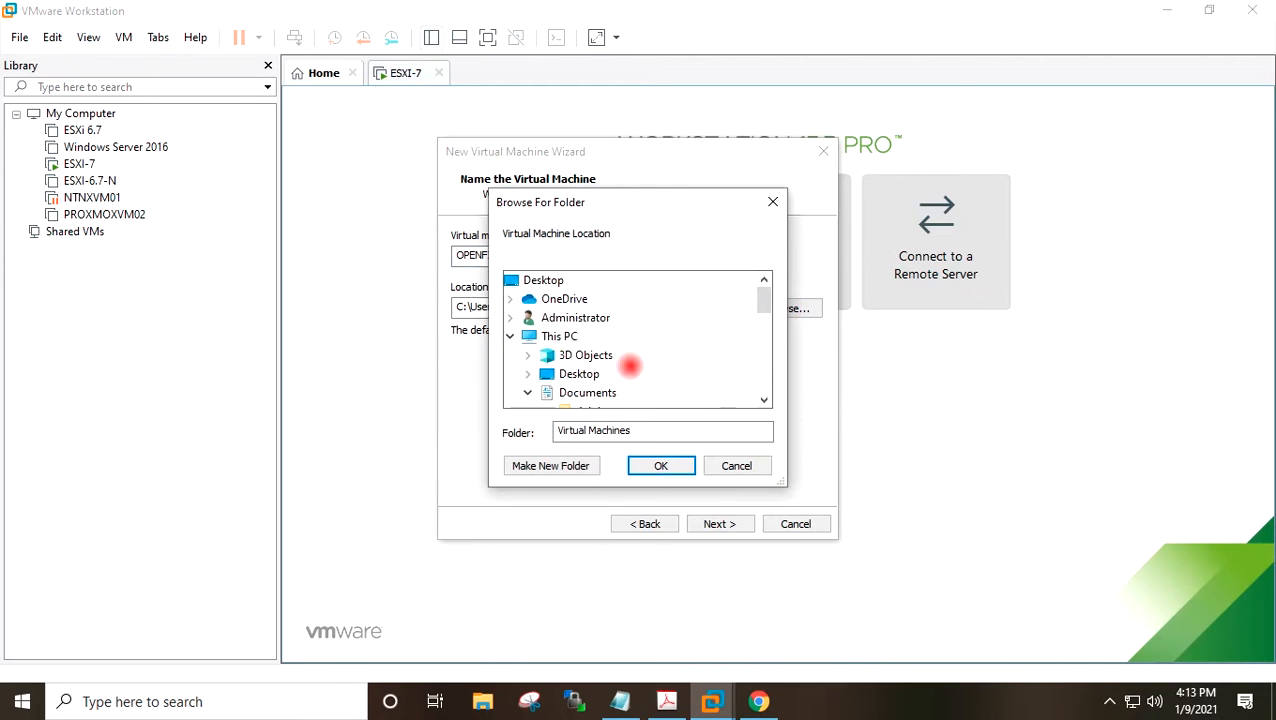
scroll(627, 366, "up", 1)
scroll(627, 368, "down", 3)
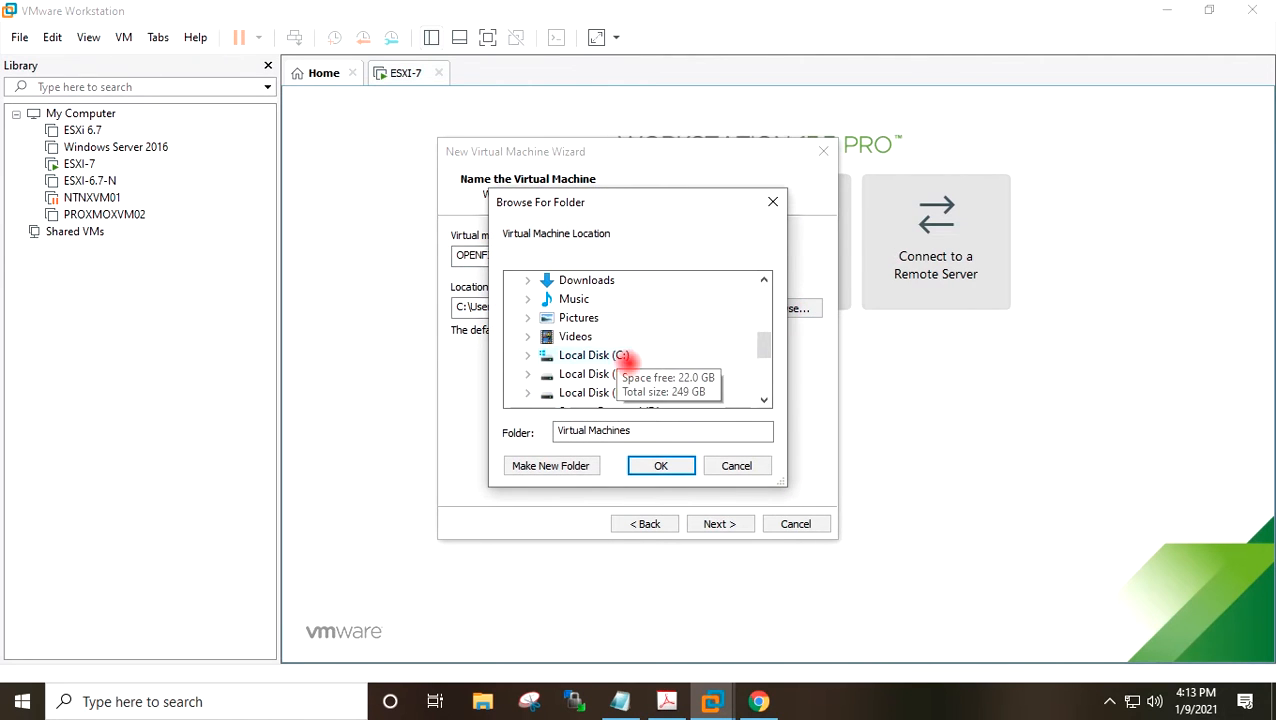
left_click(527, 317)
left_click(542, 373)
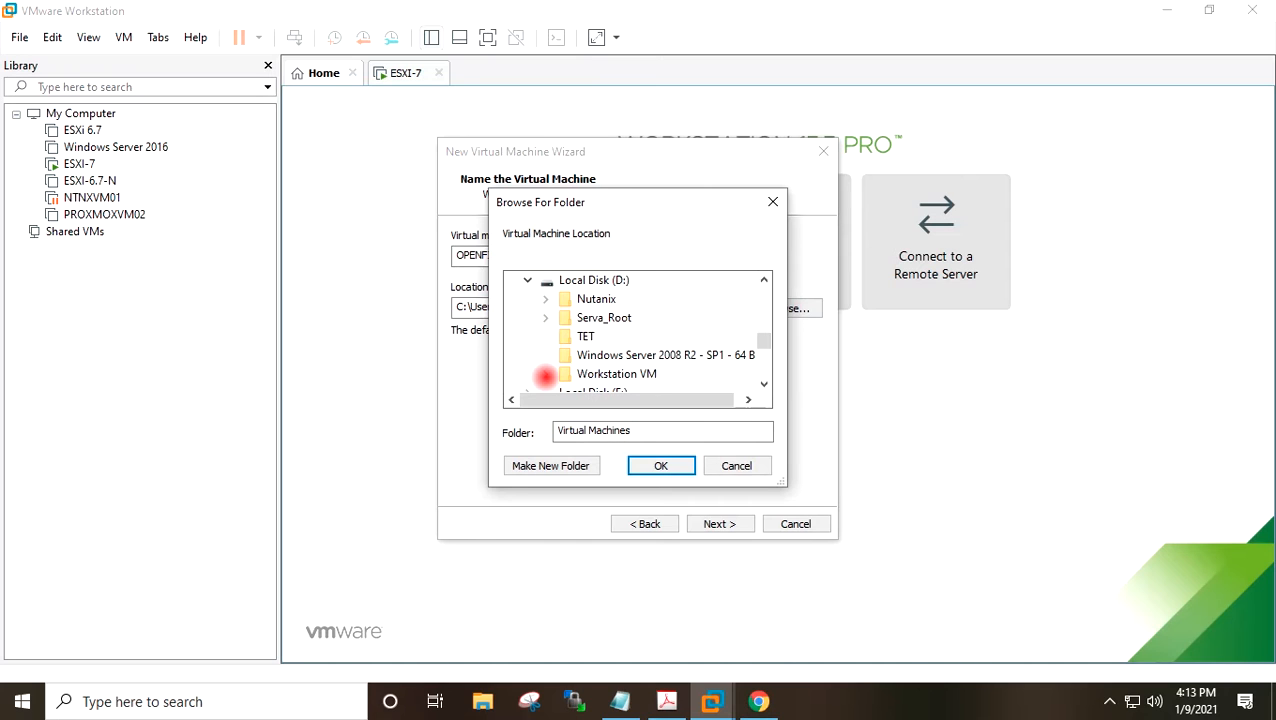
left_click(612, 355)
left_click(661, 465)
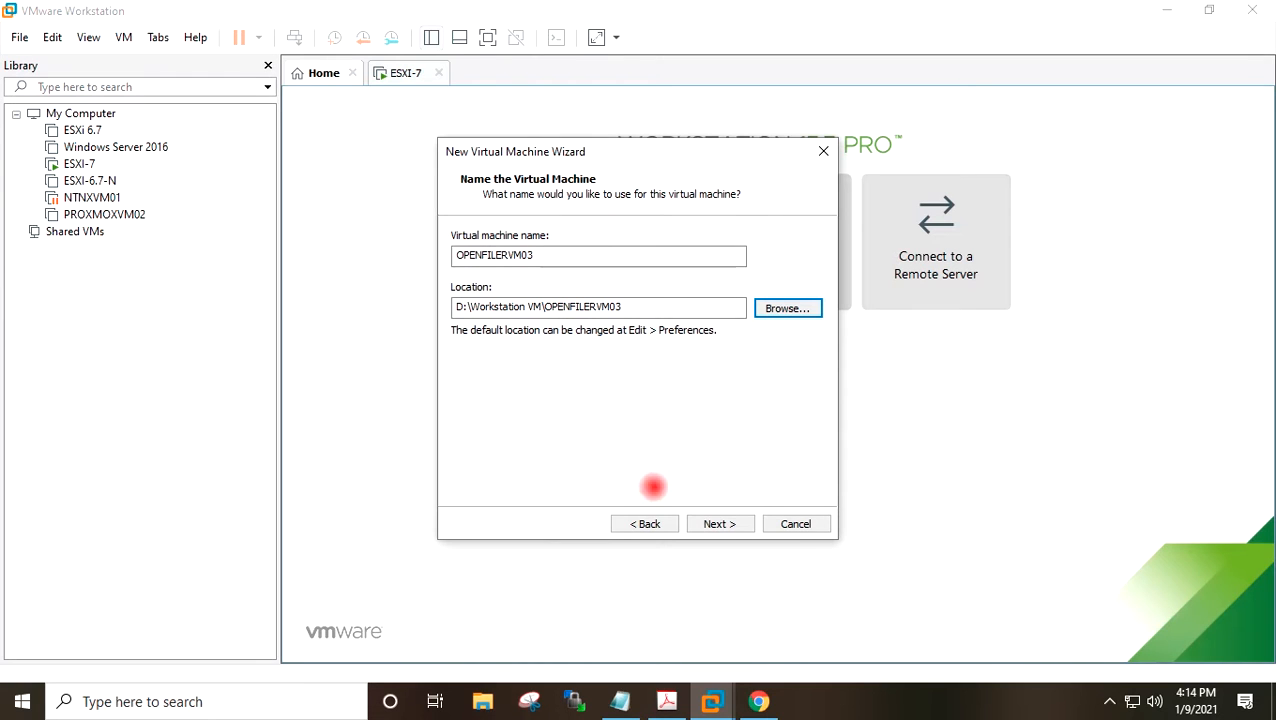
left_click(719, 523)
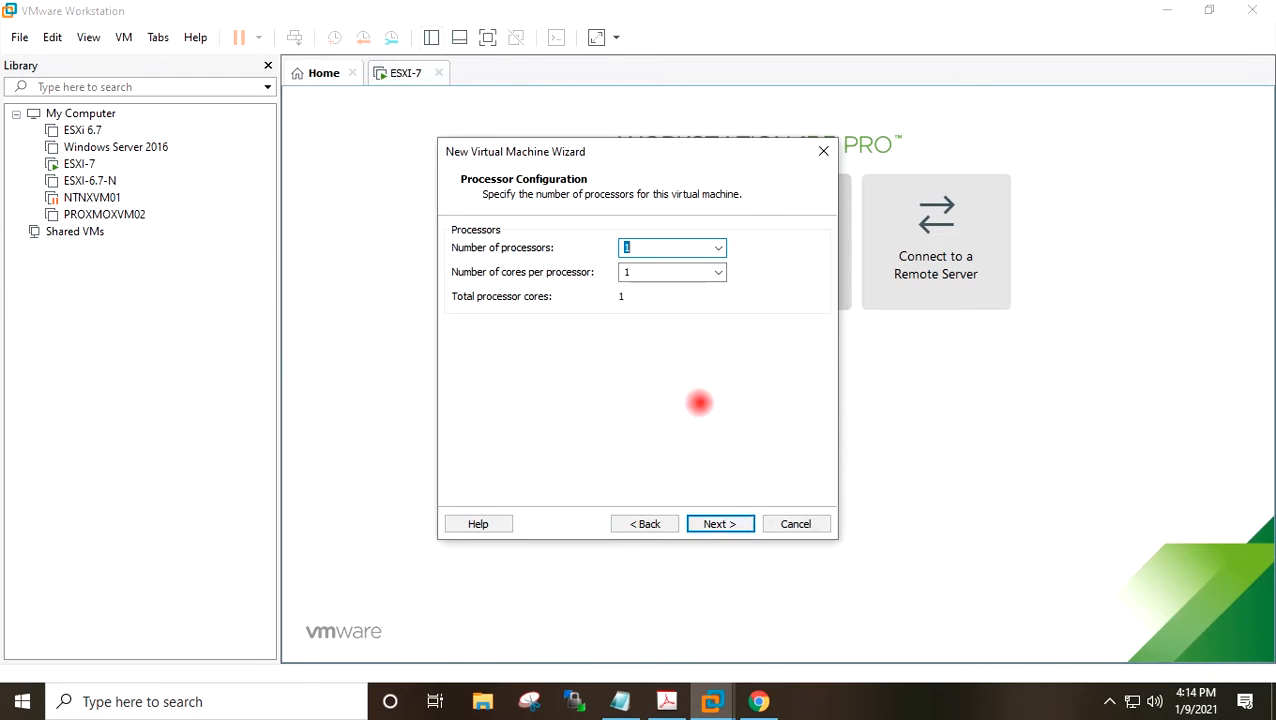
Configure 2 processors with 2 cores per processor.
type("2")
key("Tab")
type("2")
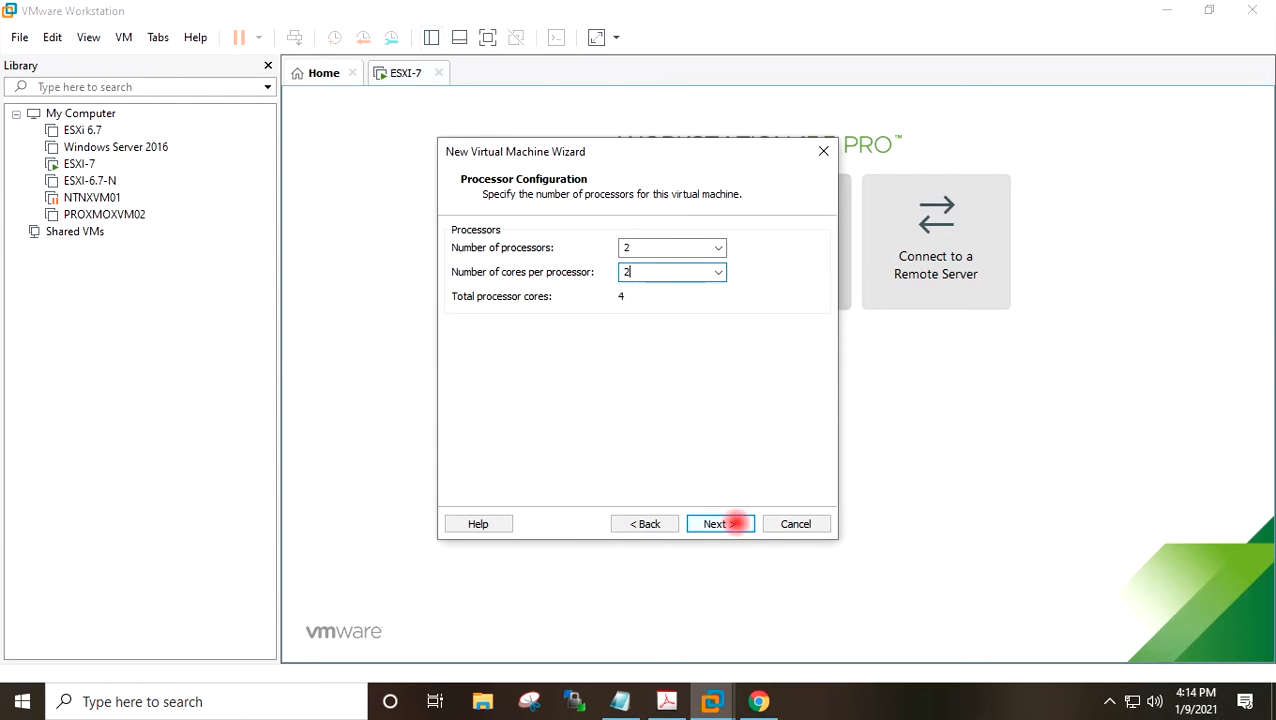
left_click(735, 523)
left_click(652, 521)
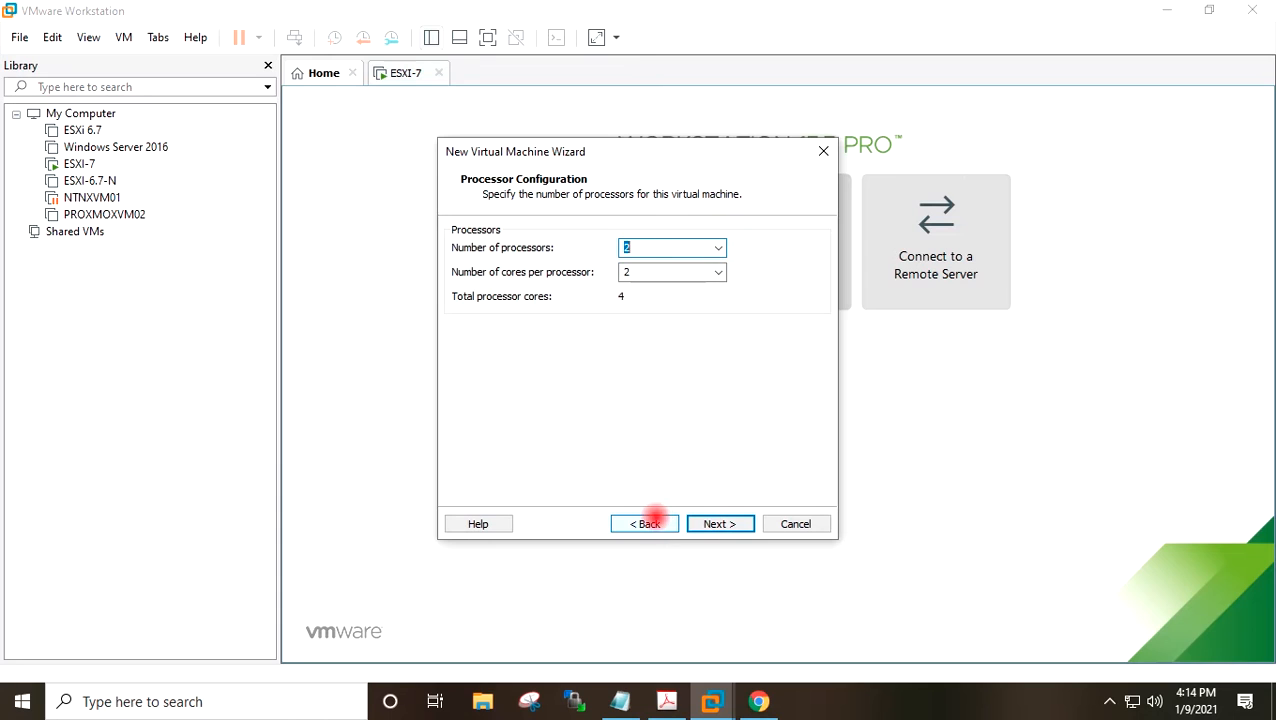
left_click(722, 516)
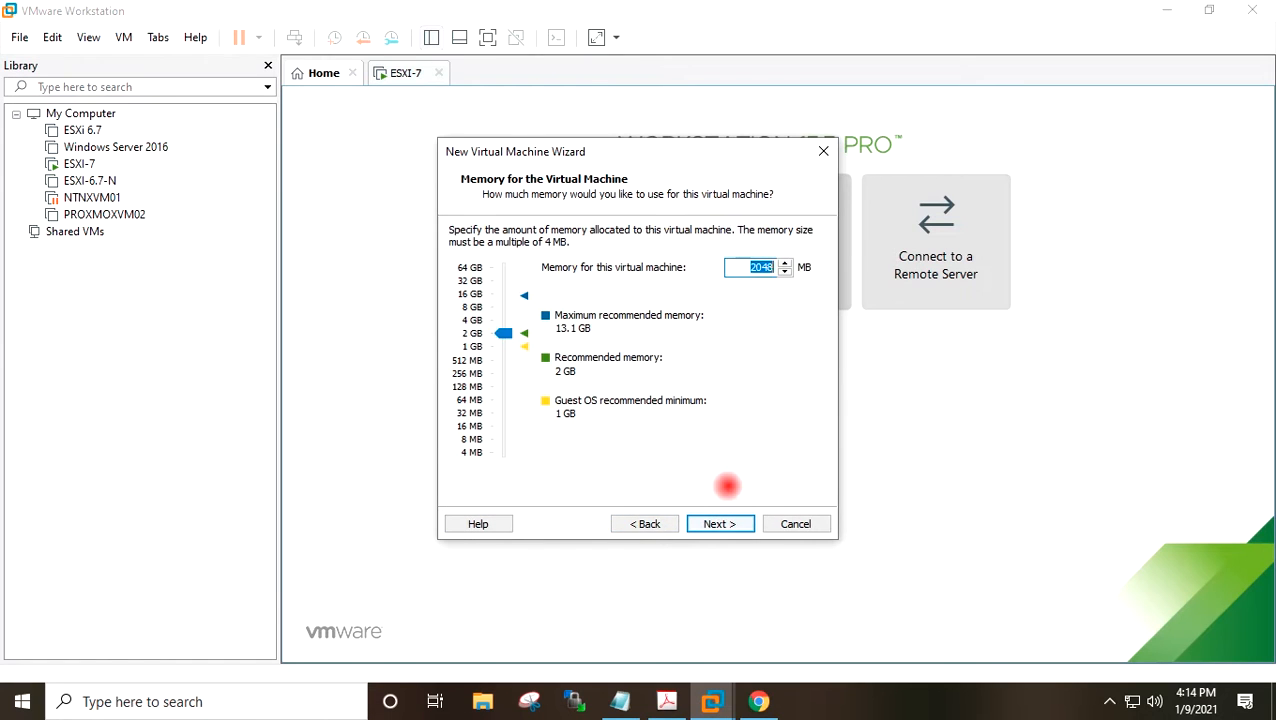
Set the virtual machine memory to 4096 MB and choose bridged networking.
type("4096")
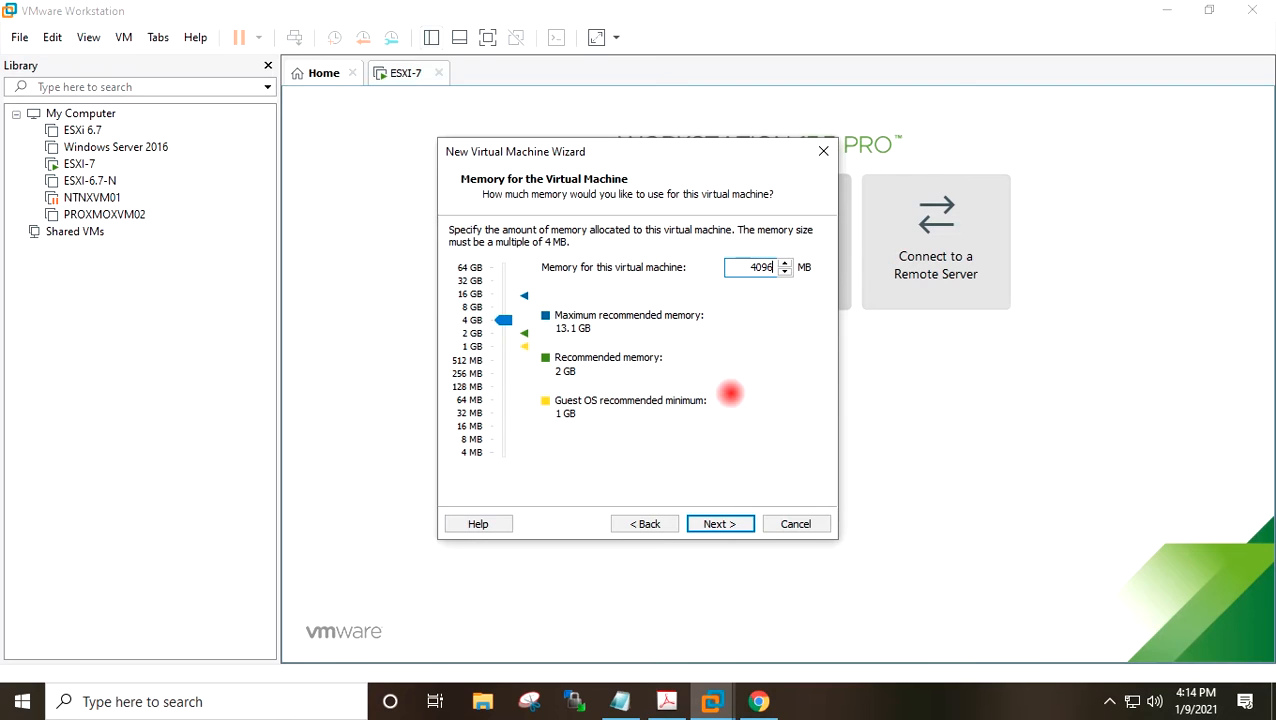
left_click(741, 523)
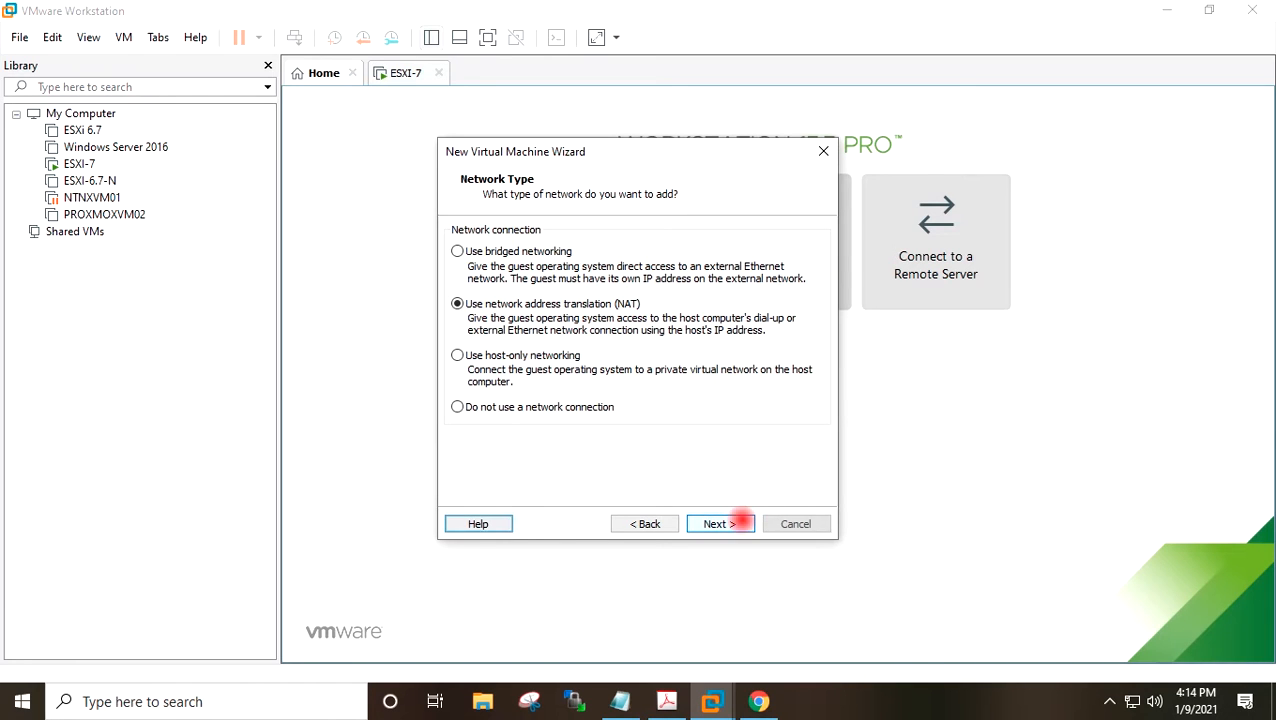
left_click(518, 251)
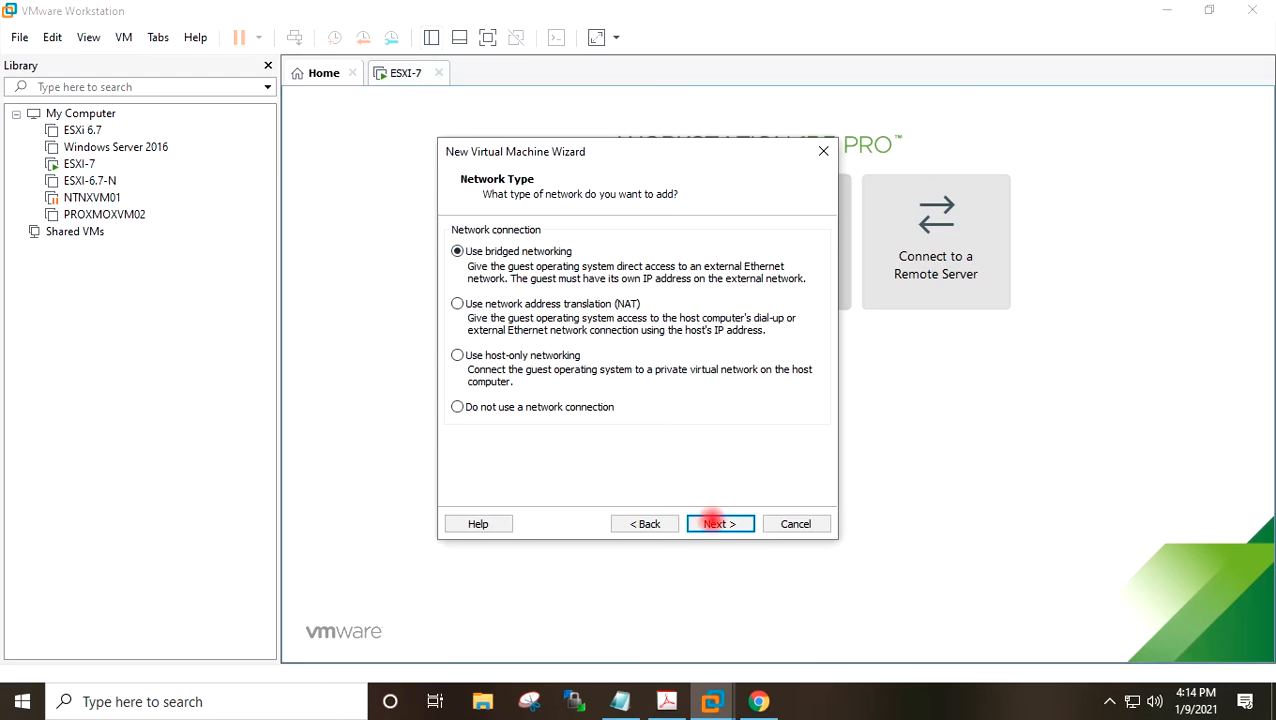
left_click(718, 525)
left_click(712, 524)
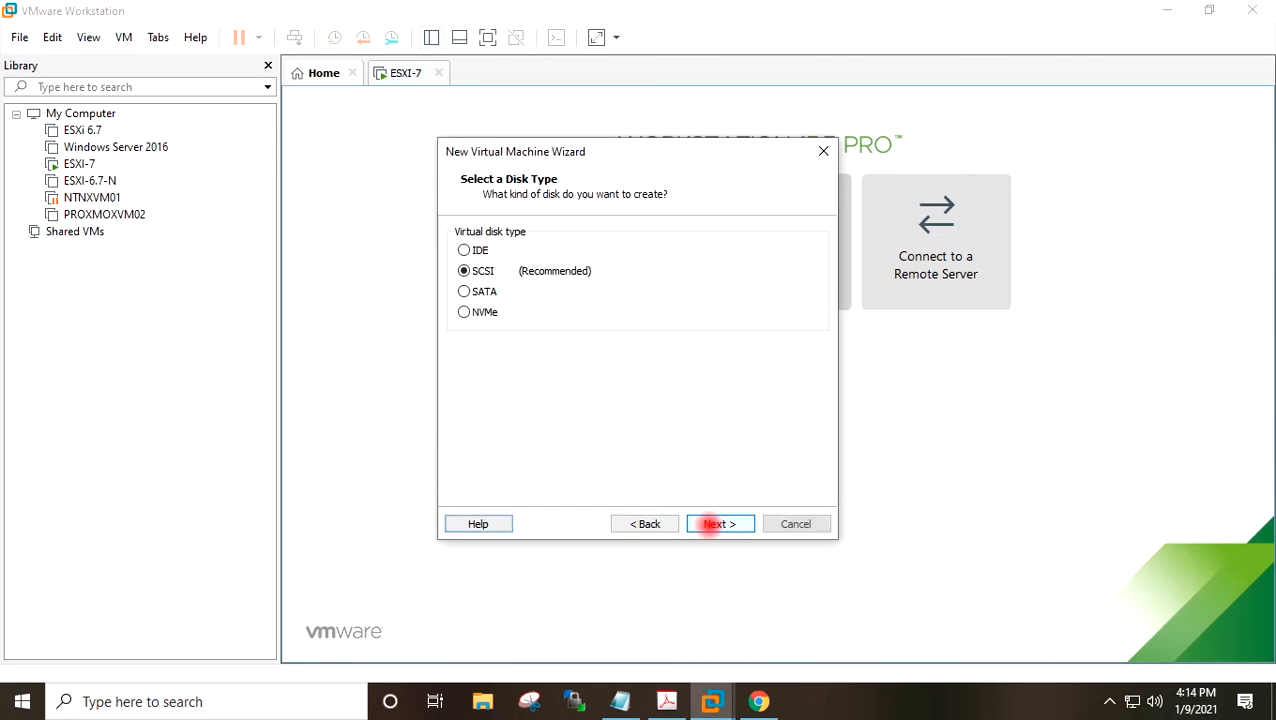
Create a new SCSI virtual disk of 10.0 GB stored as a single file and finish the wizard.
left_click(709, 524)
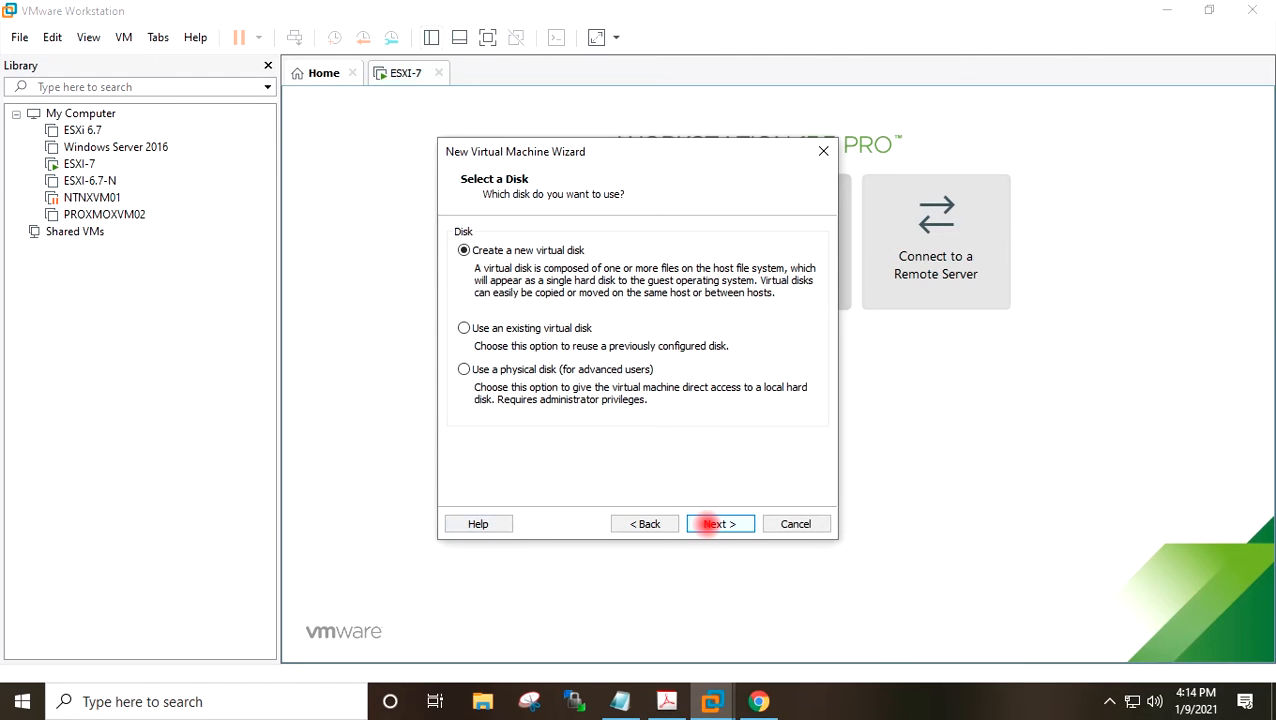
left_click(707, 524)
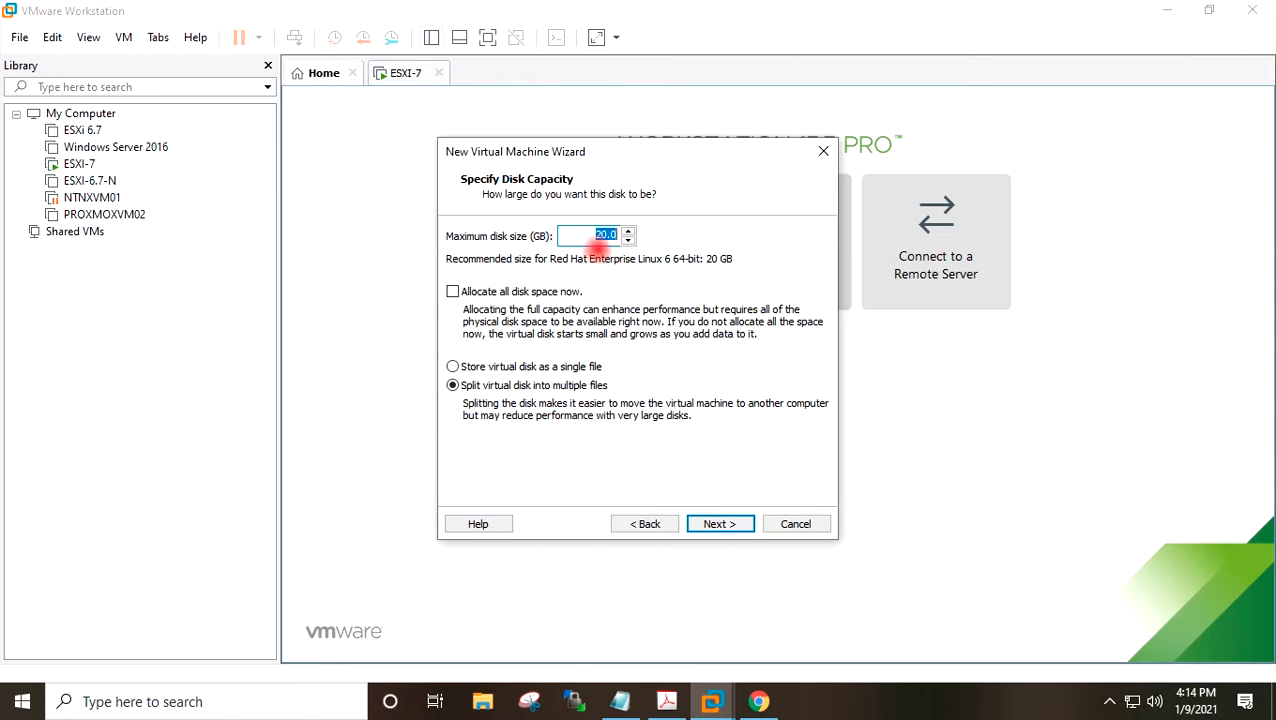
type("10.0")
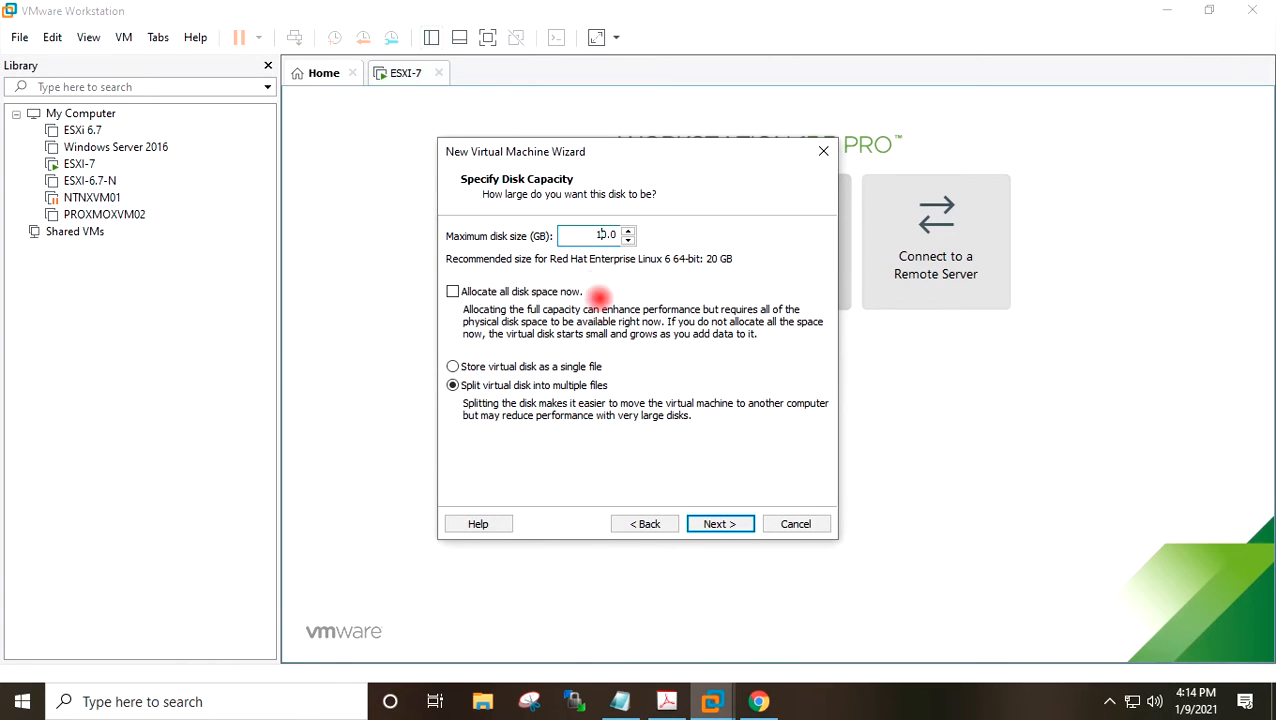
left_click(491, 366)
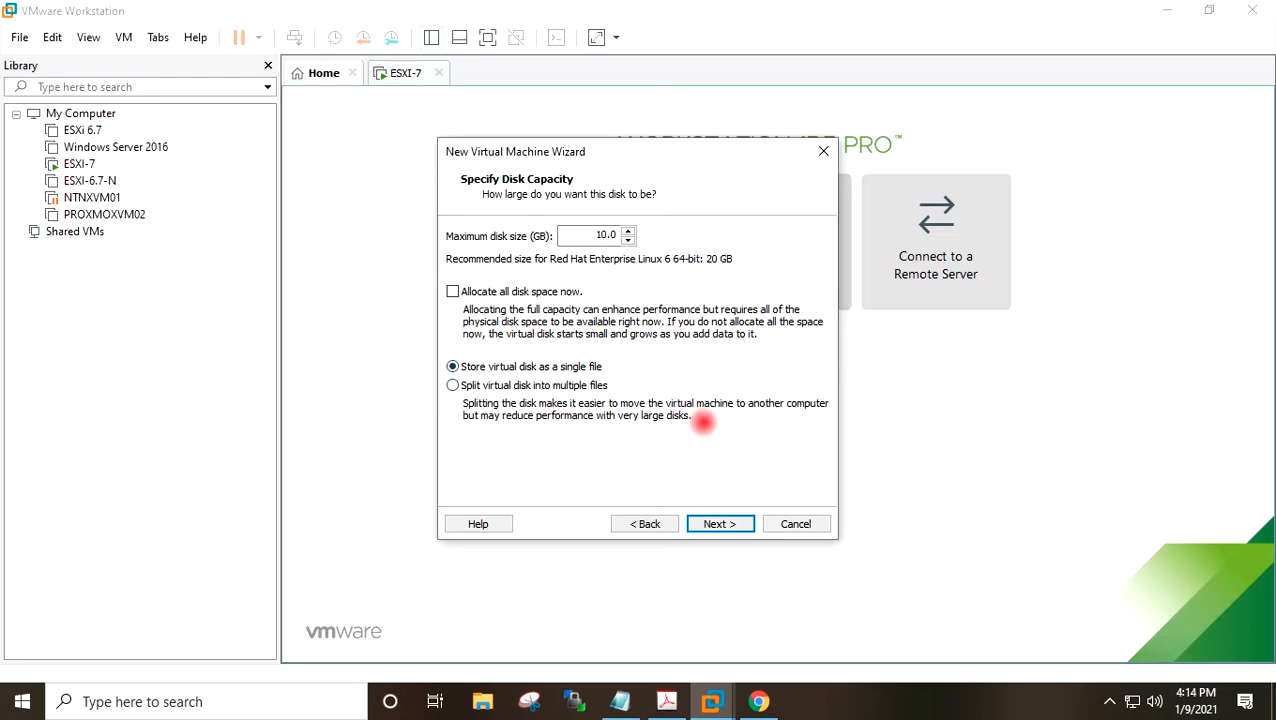
left_click(716, 518)
left_click(718, 523)
left_click(718, 523)
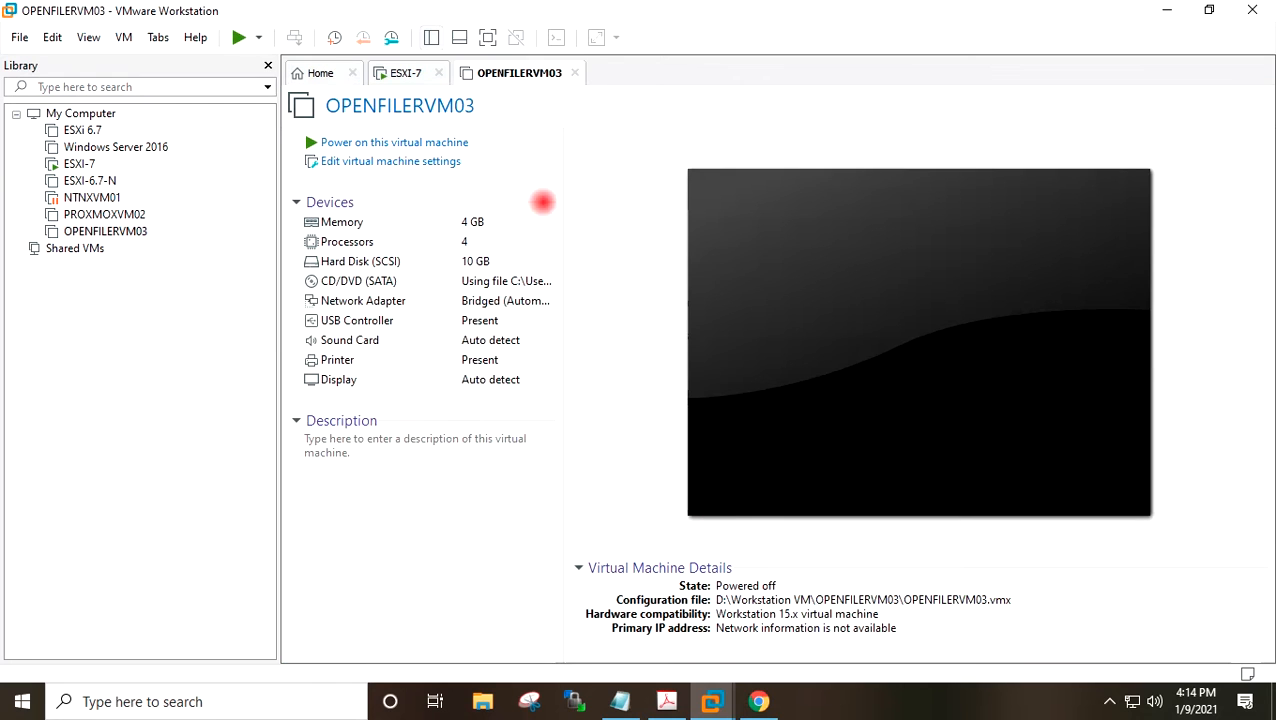
Power on OPENFILERVM03 and dismiss the printing warning and the install notice bar.
left_click(441, 143)
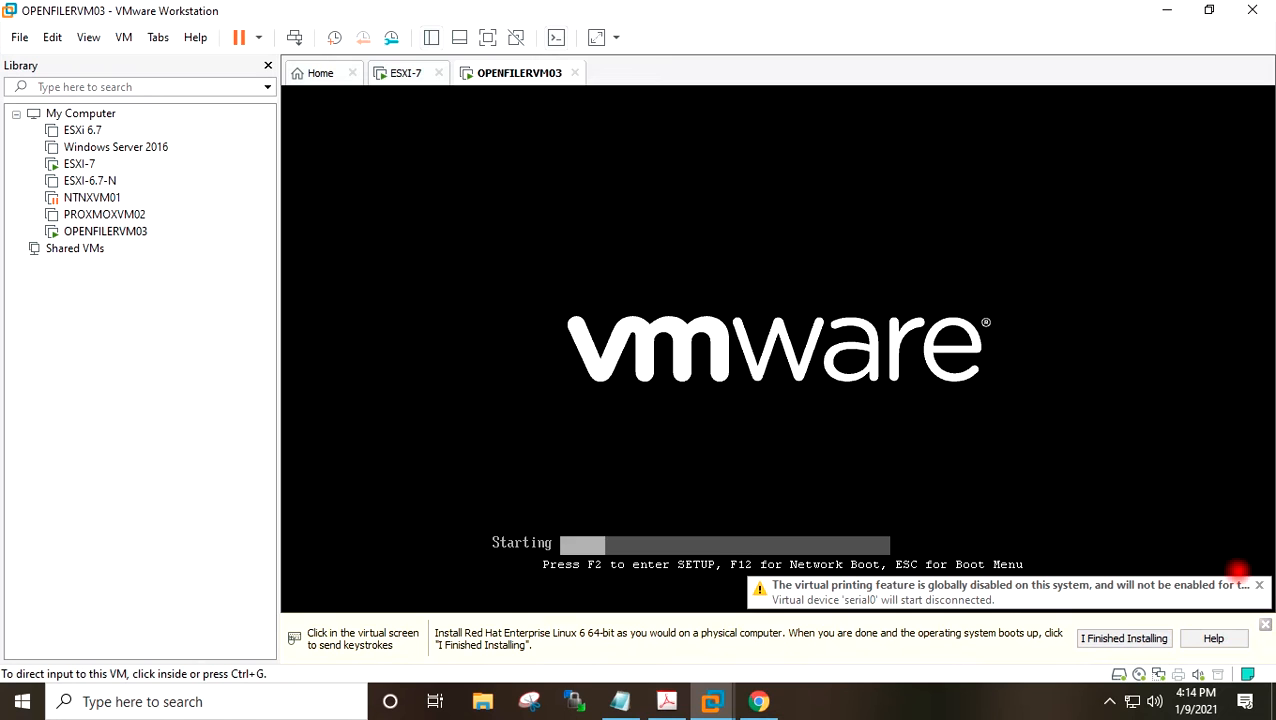
left_click(1260, 584)
left_click(1153, 637)
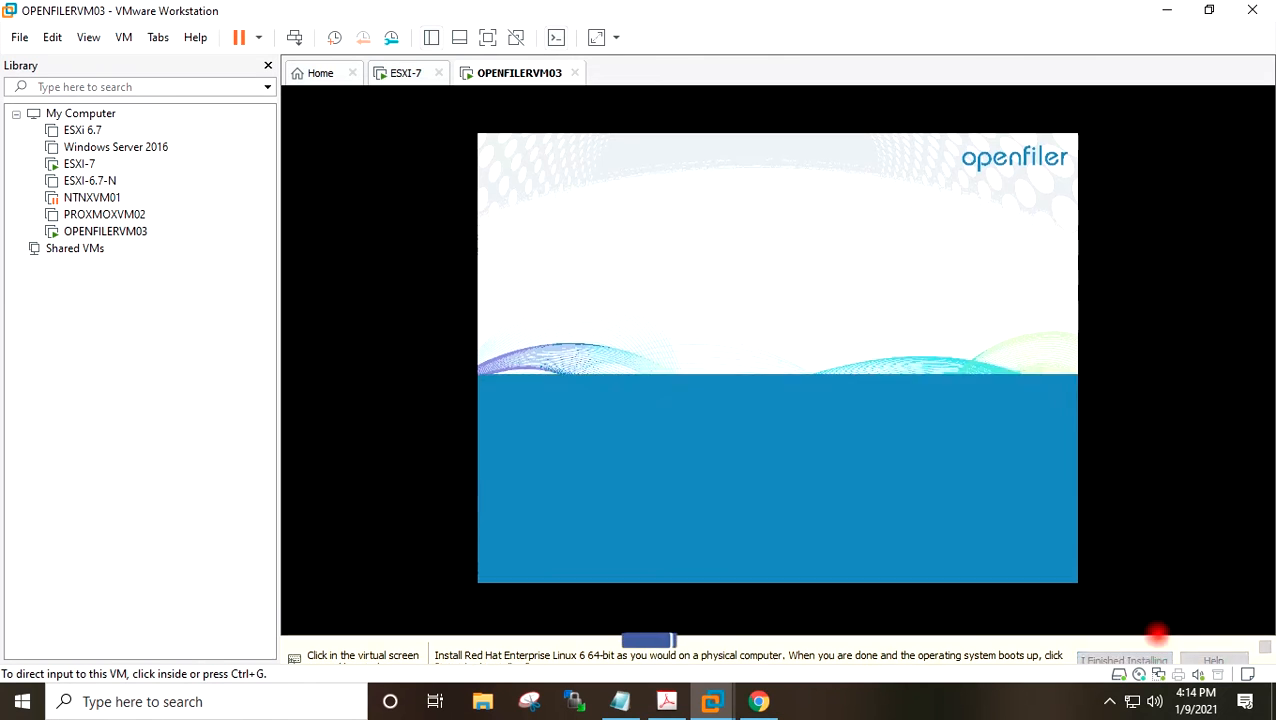
Give the virtual machine console input focus at the Openfiler boot prompt.
left_click(943, 332)
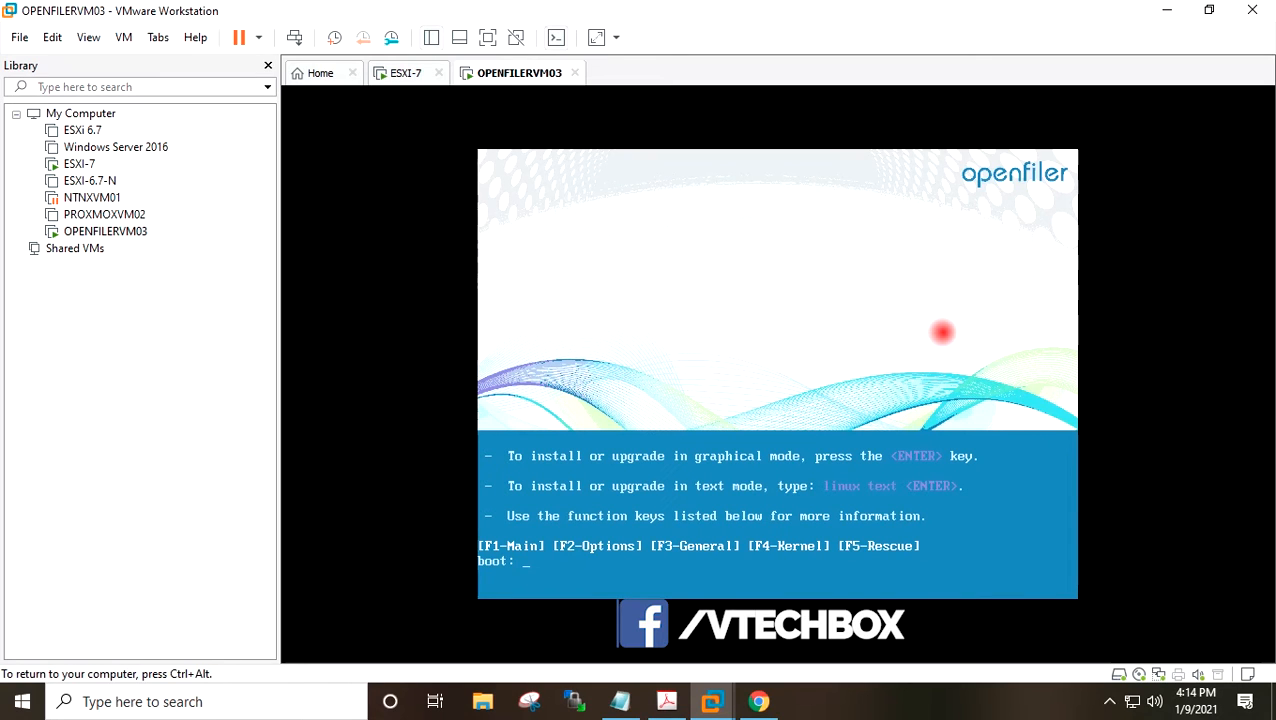
key("ctrl+alt")
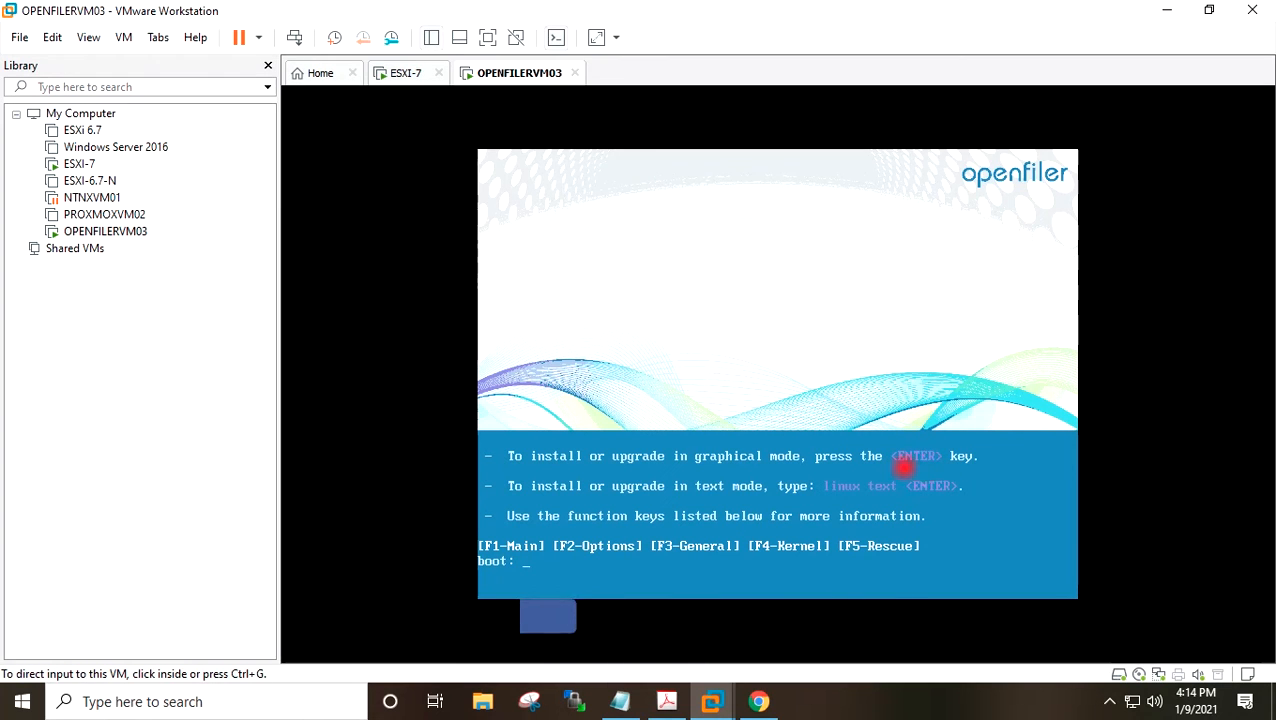
left_click(981, 367)
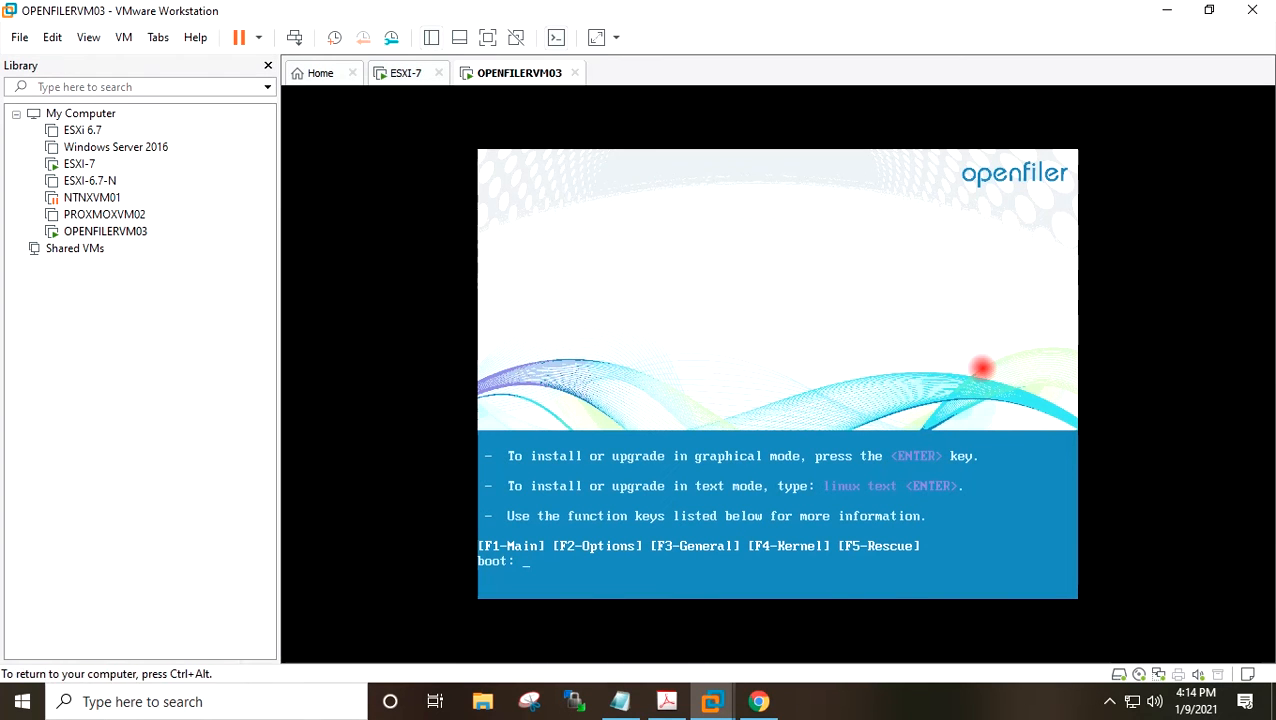
Start the Openfiler installation in graphical mode from the boot prompt.
key("Return")
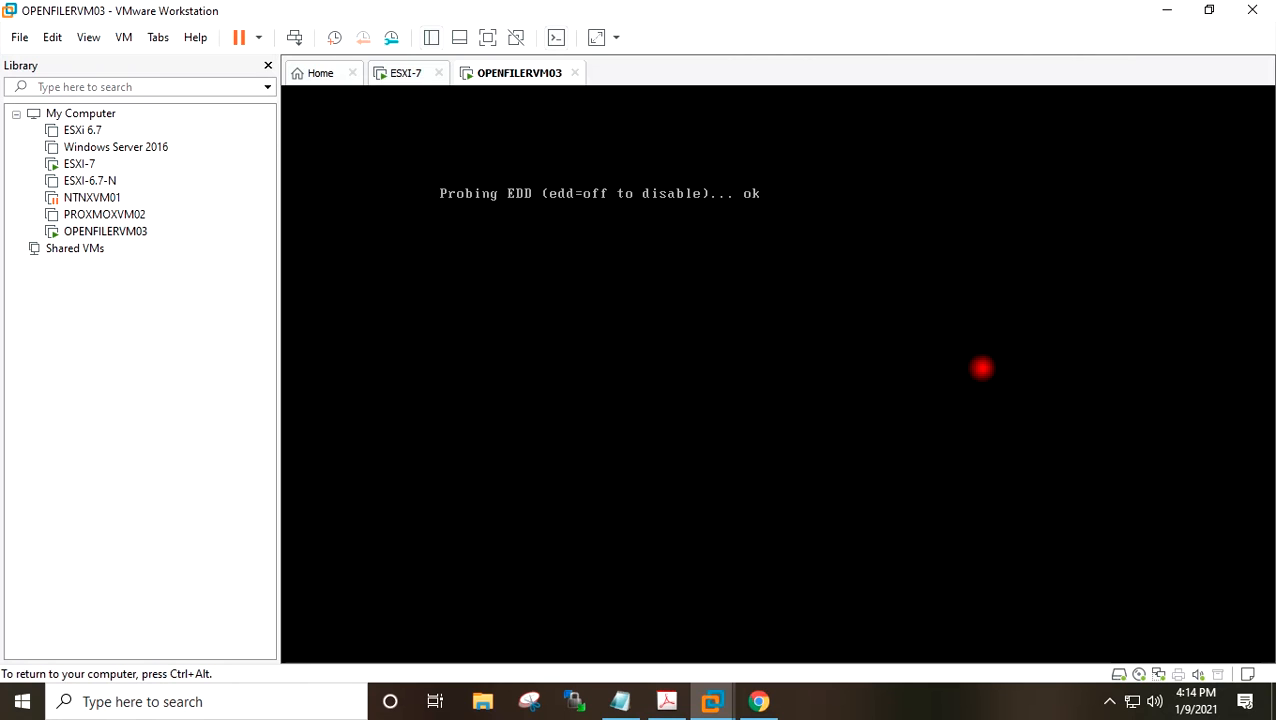
key("ctrl+alt")
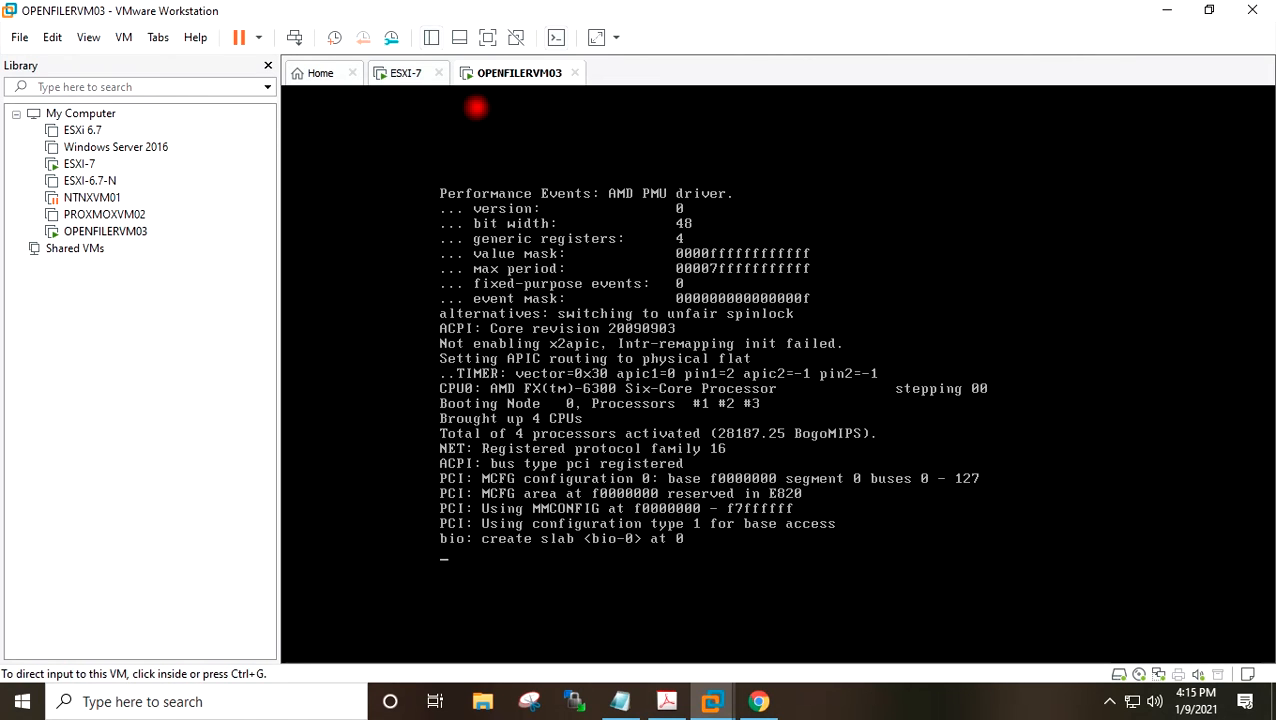
left_click(487, 37)
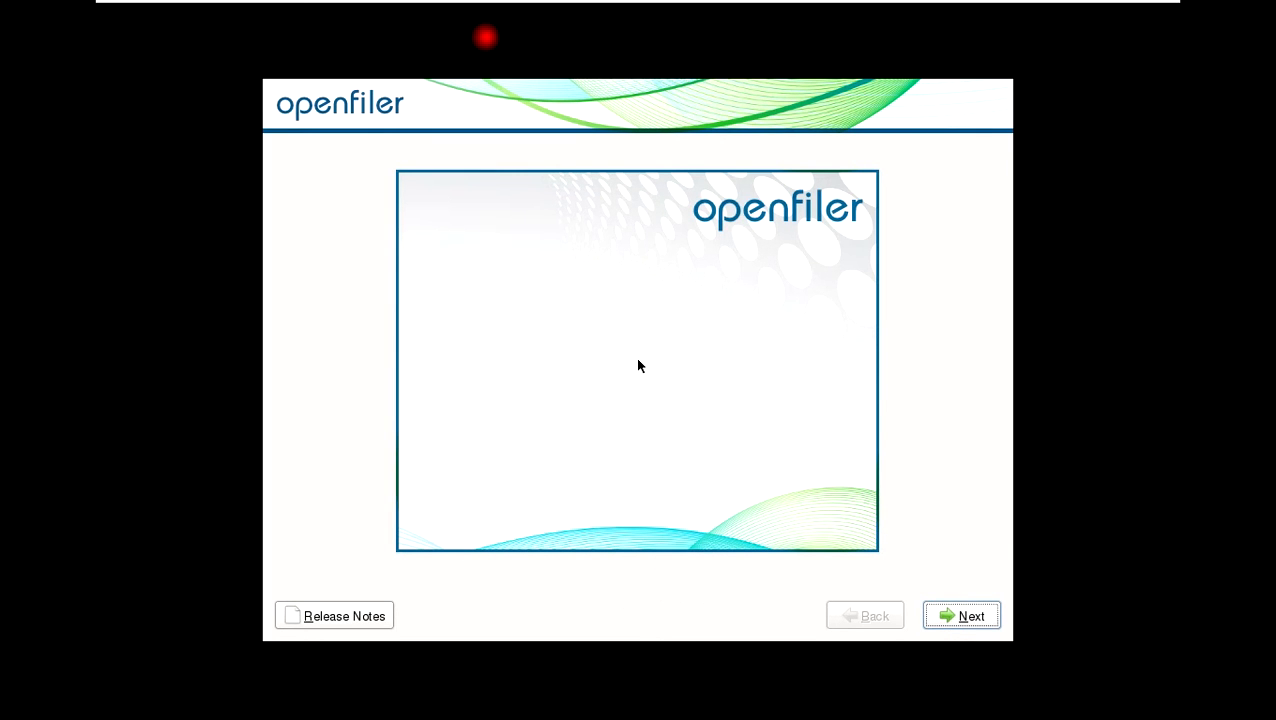
Keep the U.S. English keyboard, then initialize drive sda and accept the default layout removing all its partitions.
left_click(966, 616)
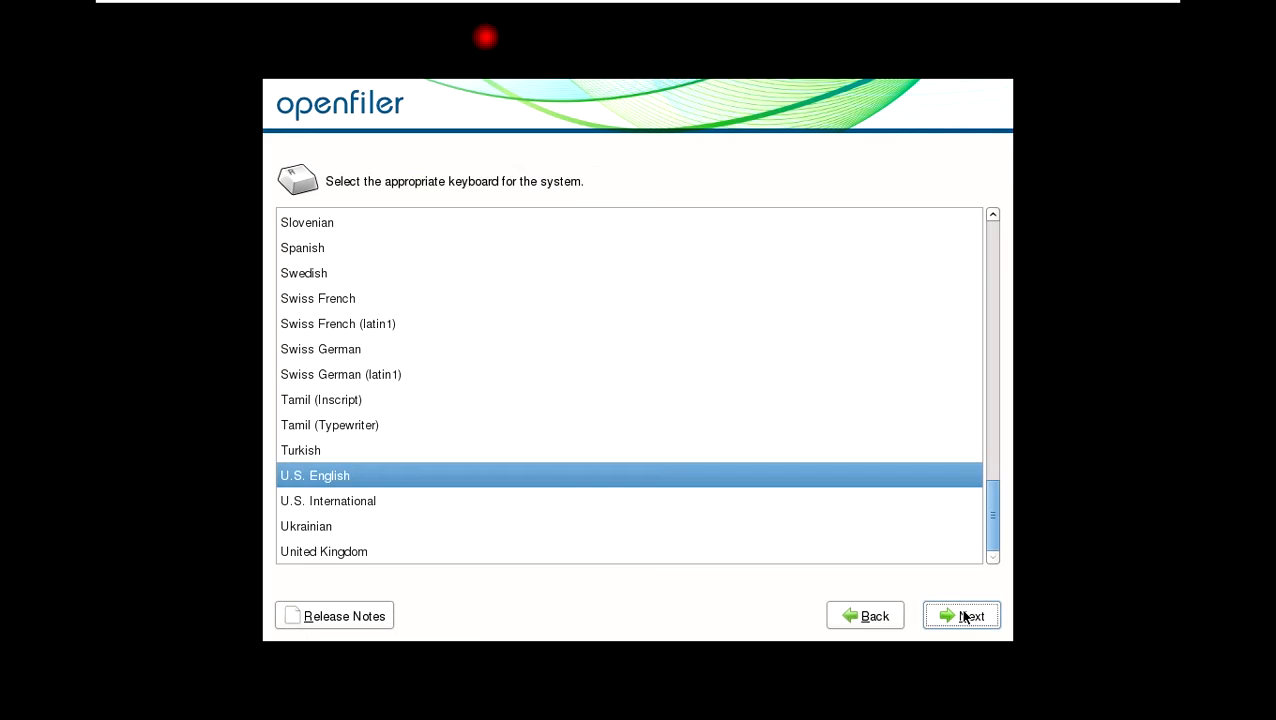
left_click(960, 615)
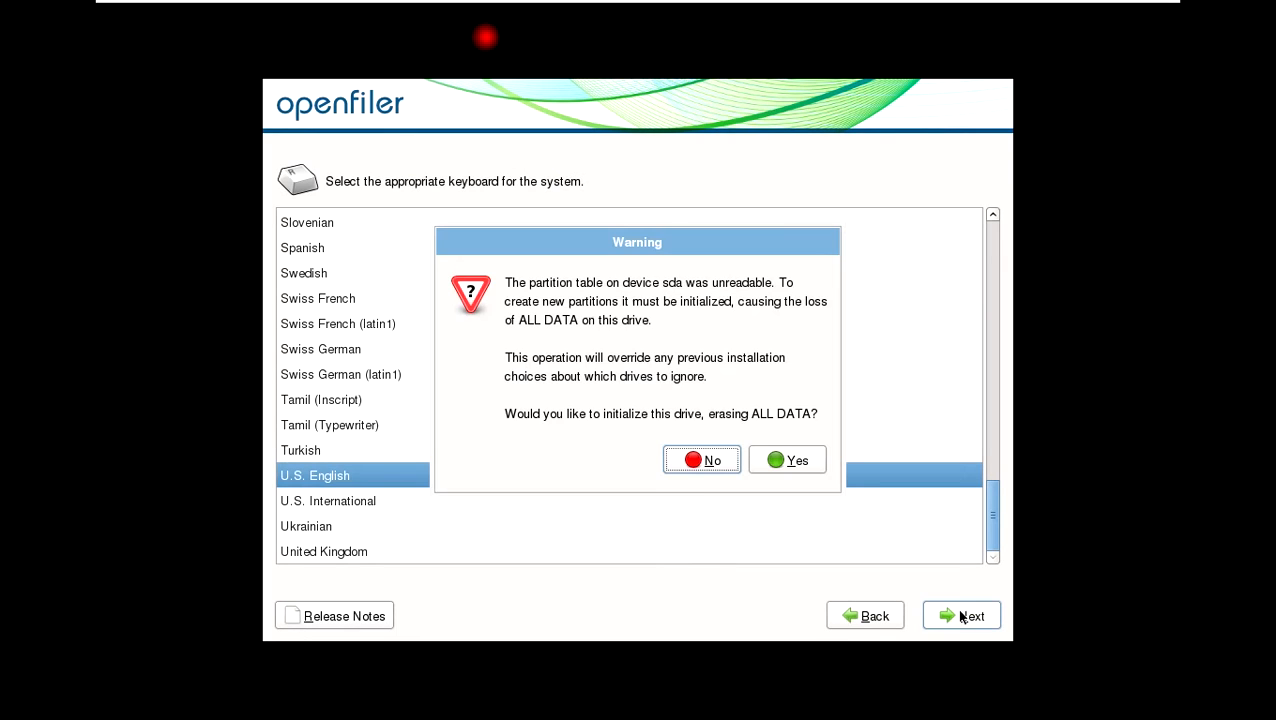
left_click(788, 459)
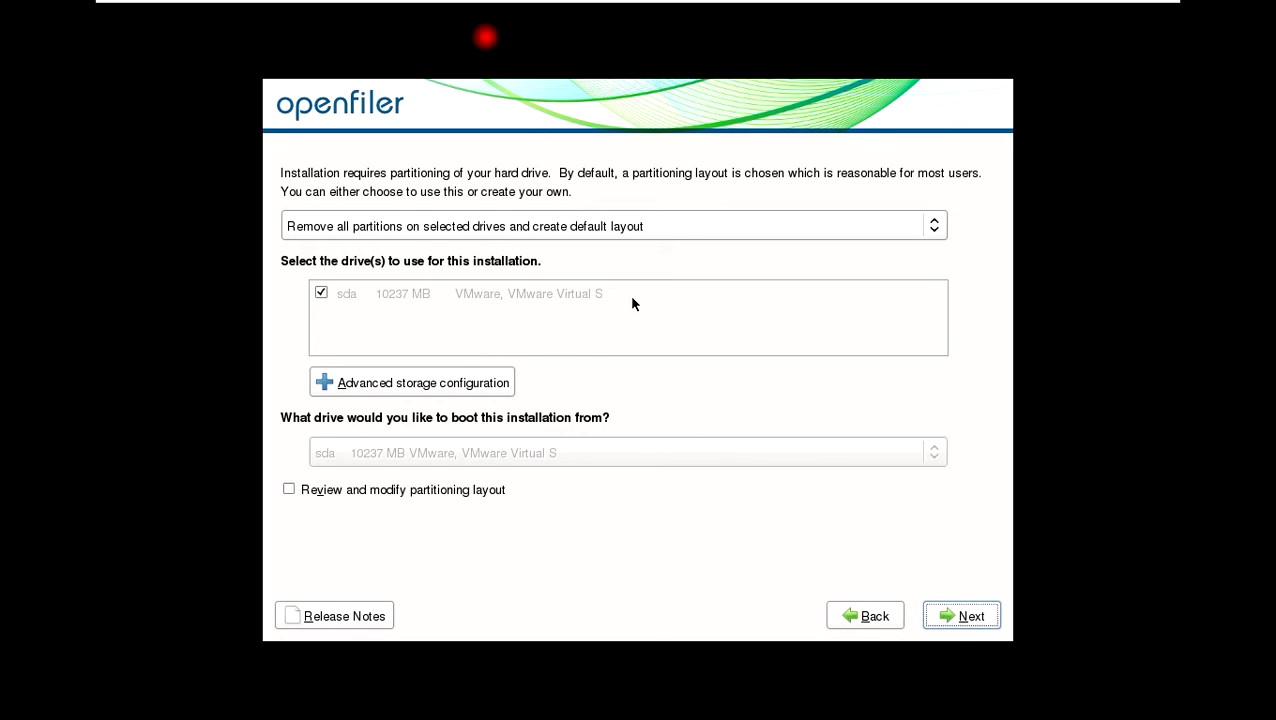
left_click(955, 617)
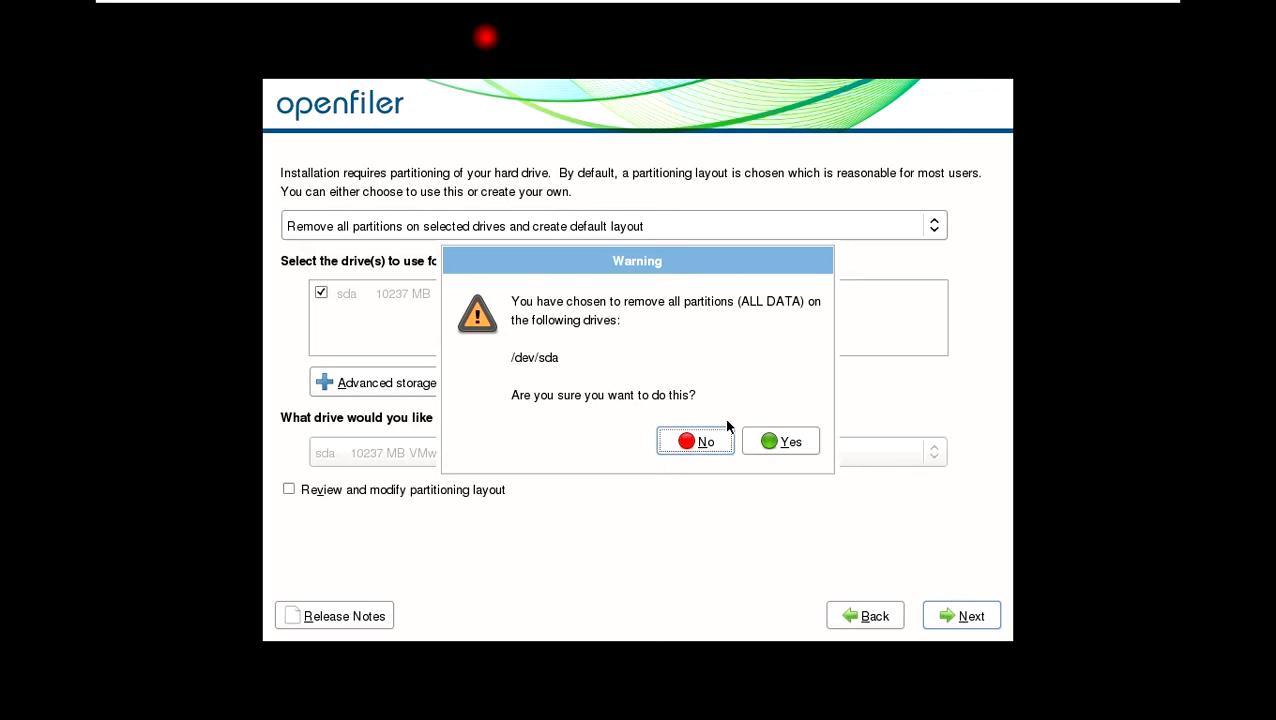
left_click(781, 445)
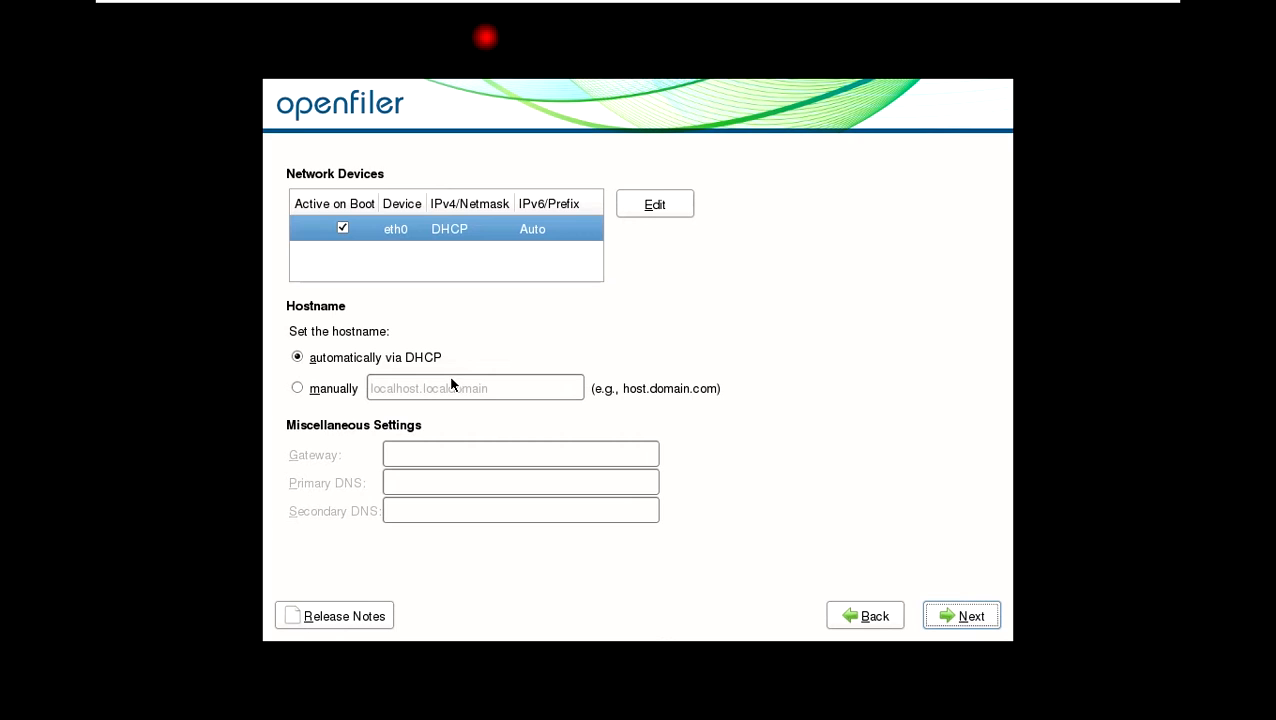
Configure eth0 with manual IPv4 address 192.168.0.145 and prefix 24, and disable IPv6 support.
left_click(634, 212)
left_click(515, 267)
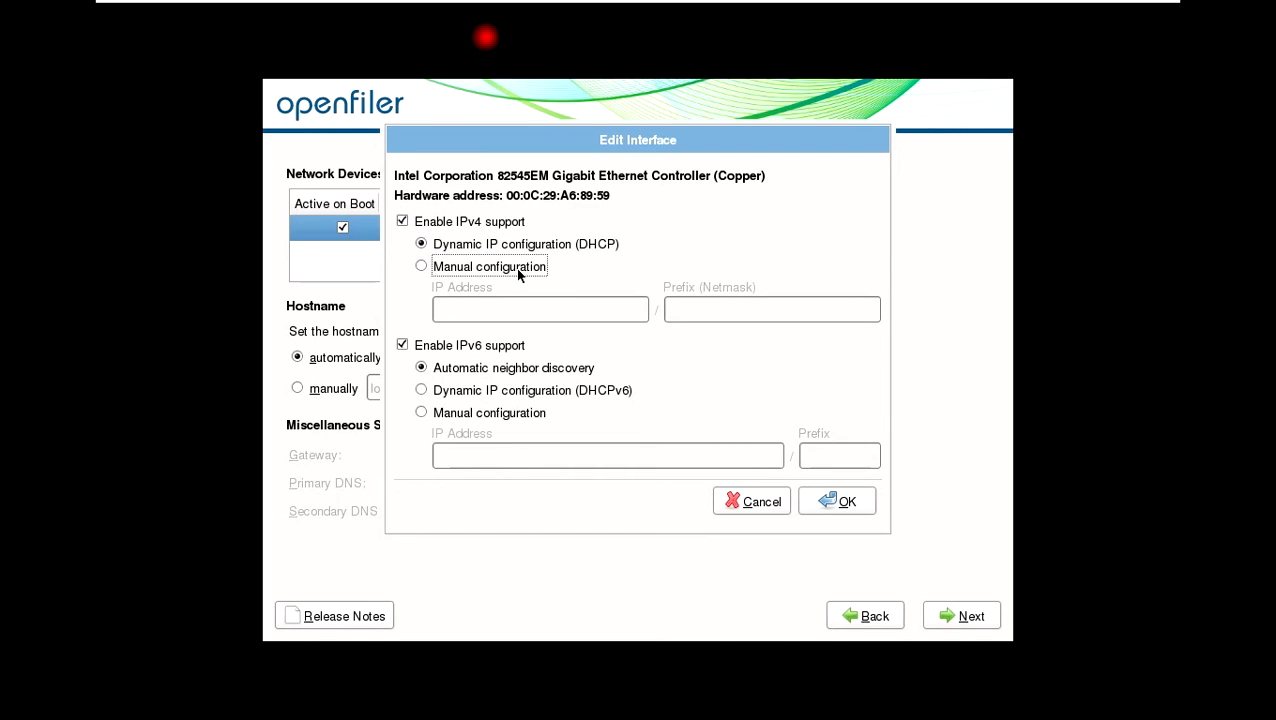
left_click(507, 318)
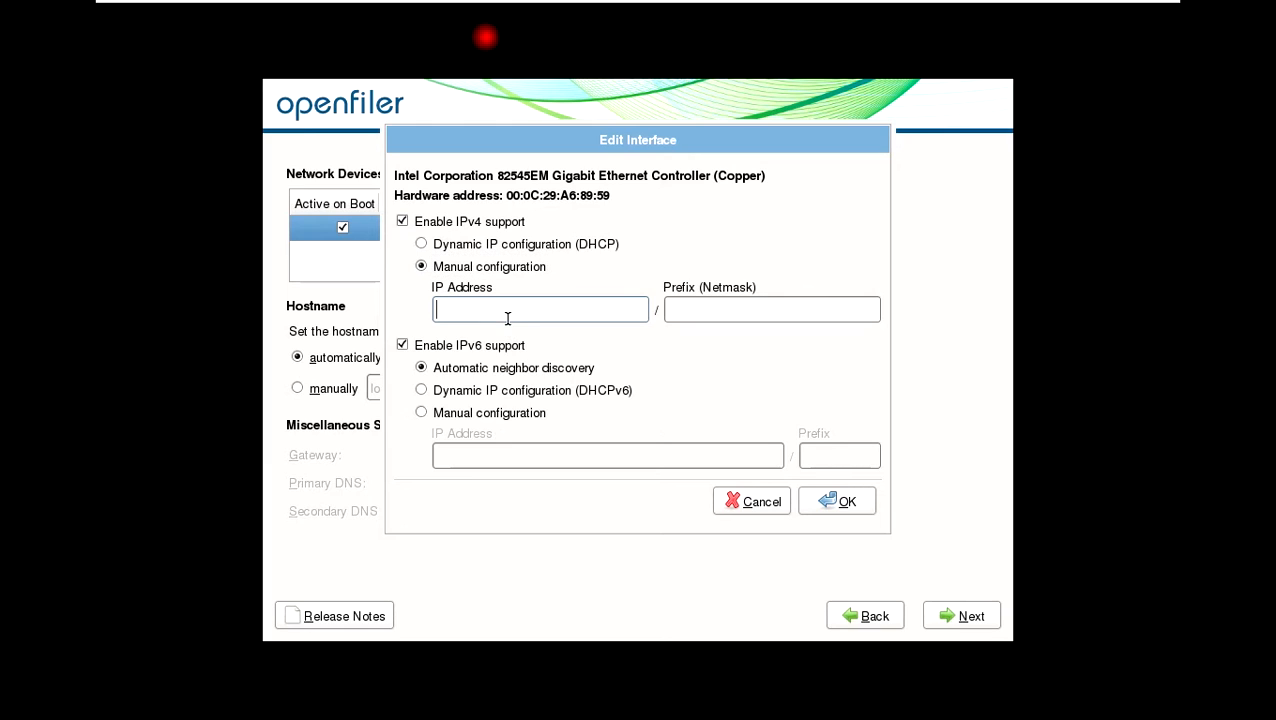
type("192.168")
type(".0.145")
type("24")
left_click(443, 347)
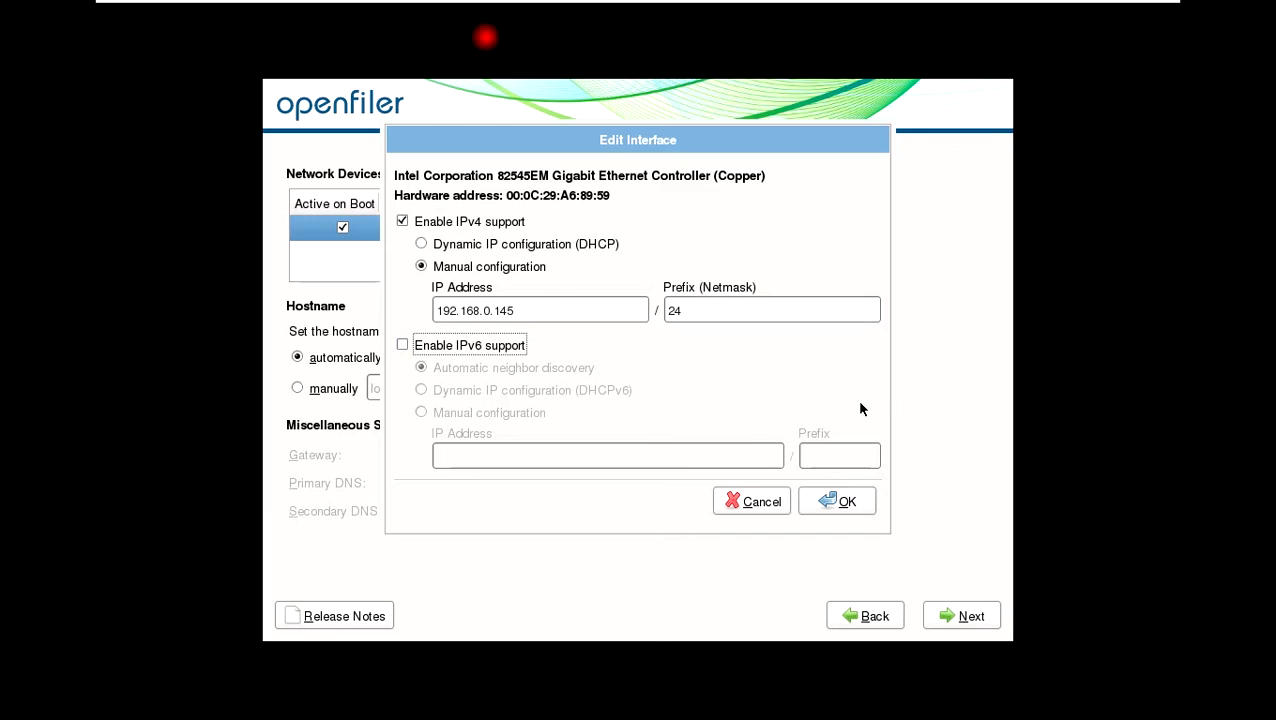
left_click(826, 503)
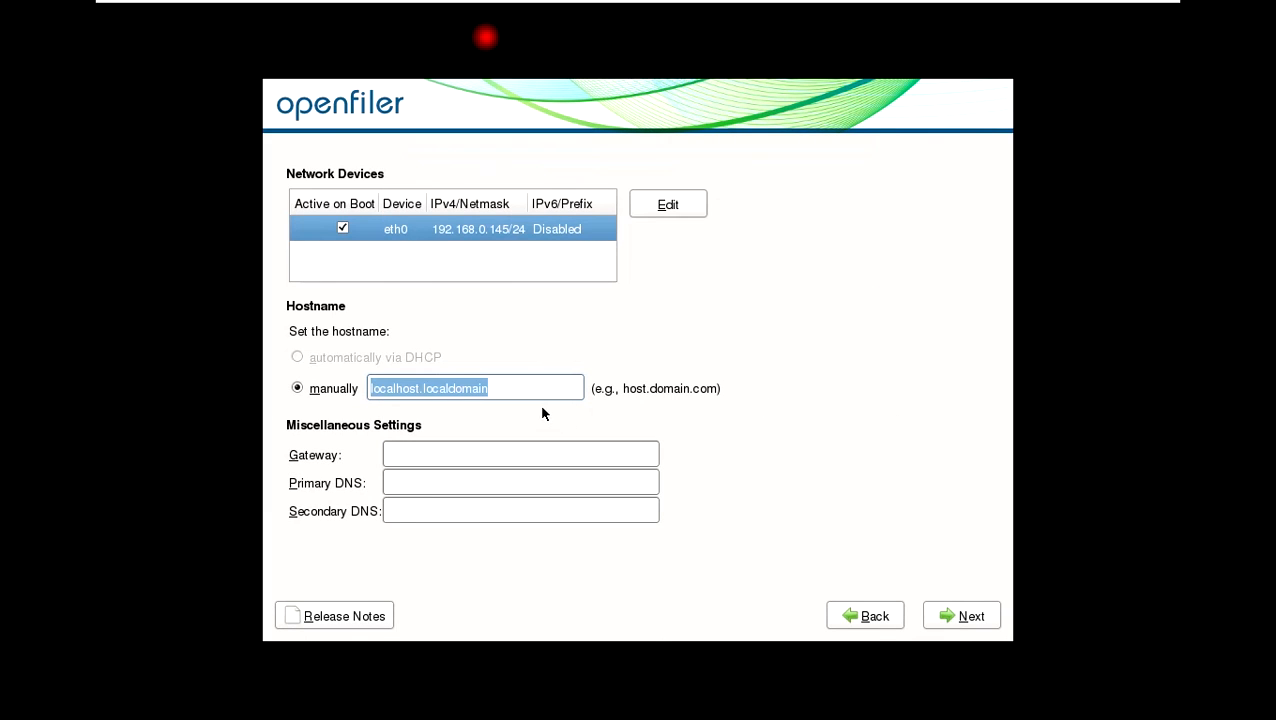
Set the hostname manually to OPENFILERVM03.VIRTUALTECHBOX.COM.
type("OPENF")
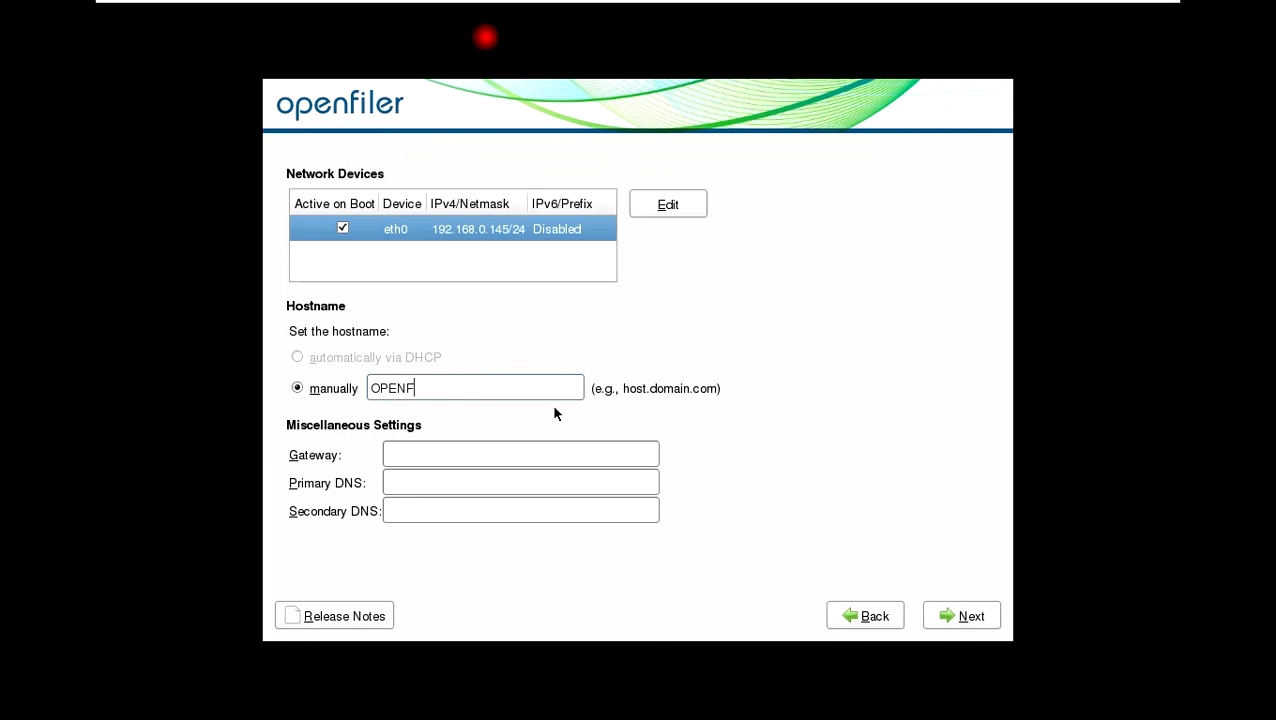
type("ILERVM03.VIRTUAL")
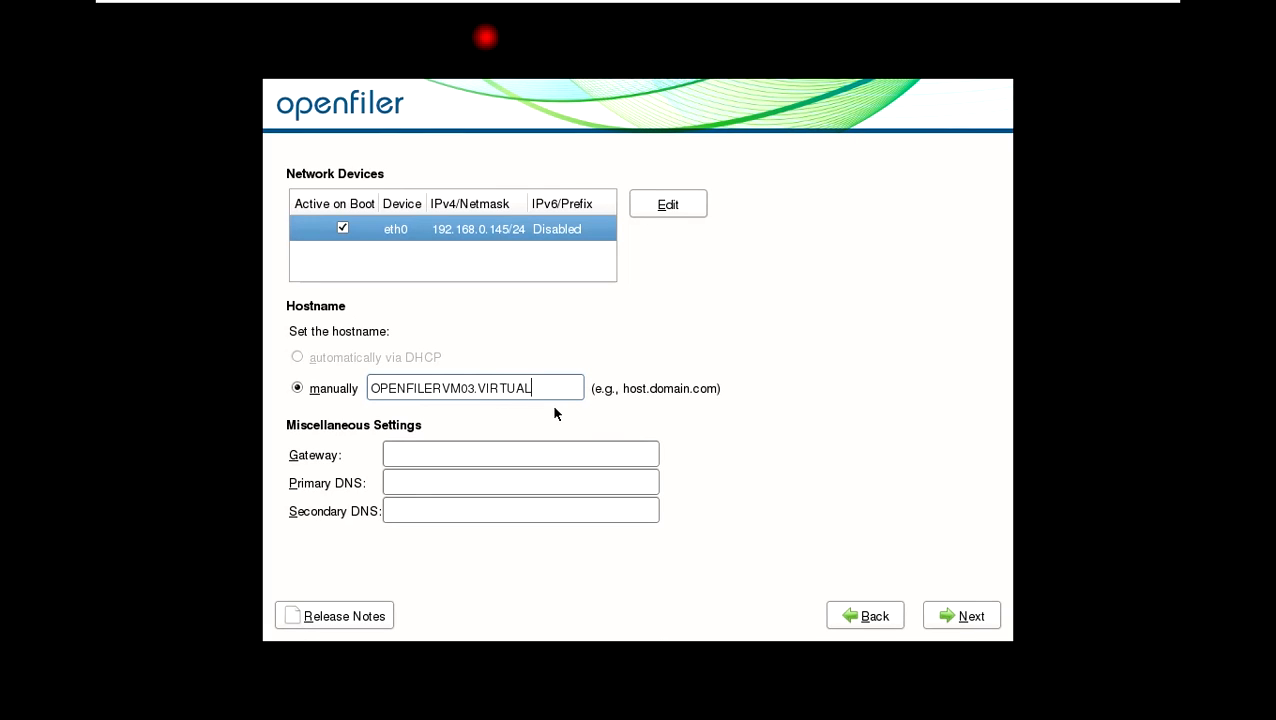
type("TECHBOX.COM")
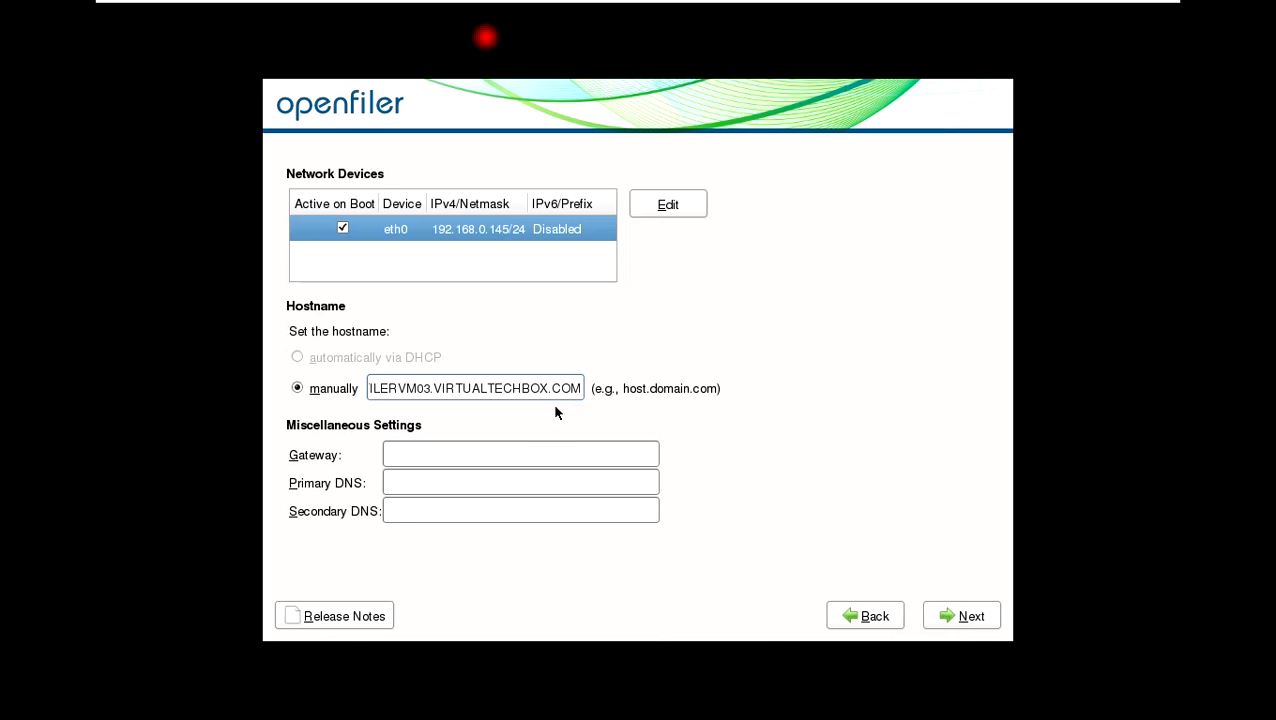
Set the gateway and primary DNS to 192.168.0.1 and the secondary DNS to 8.8.8.8, then continue.
left_click(569, 456)
type("192.168.0.1")
key("Tab")
type("192.168")
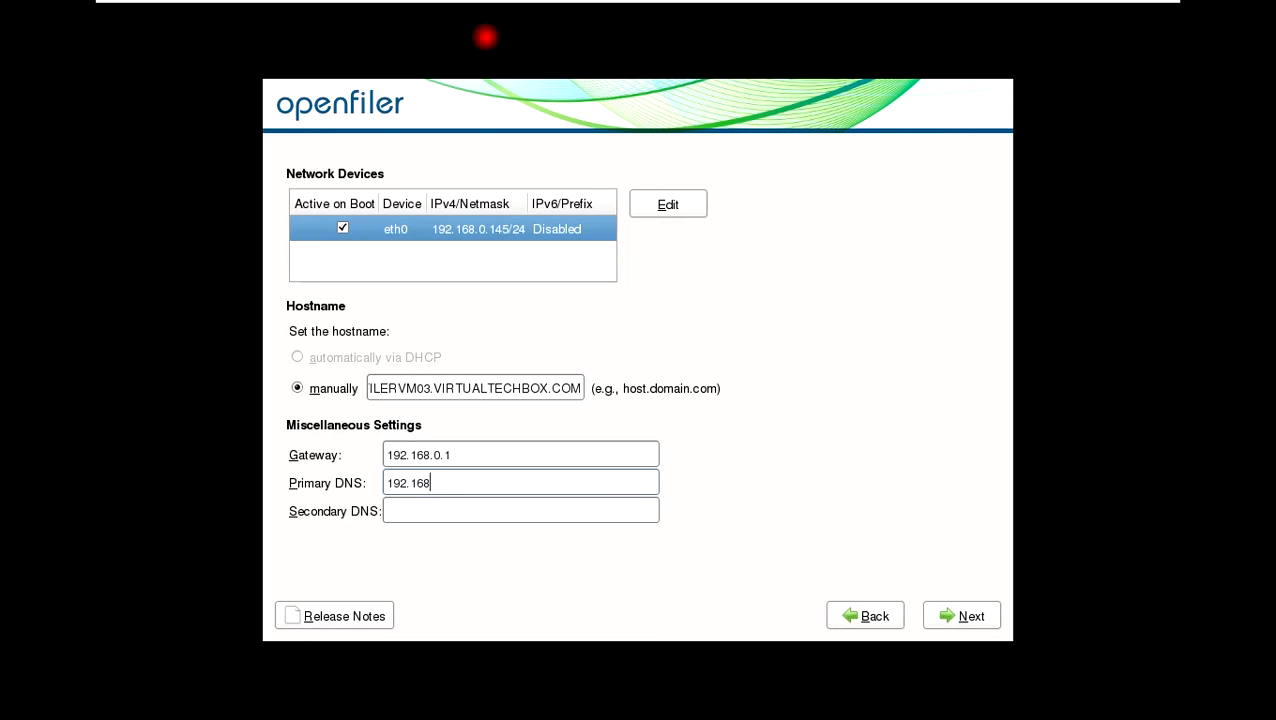
type(".0.1")
key("Tab")
type("8.8.8.8")
left_click(957, 616)
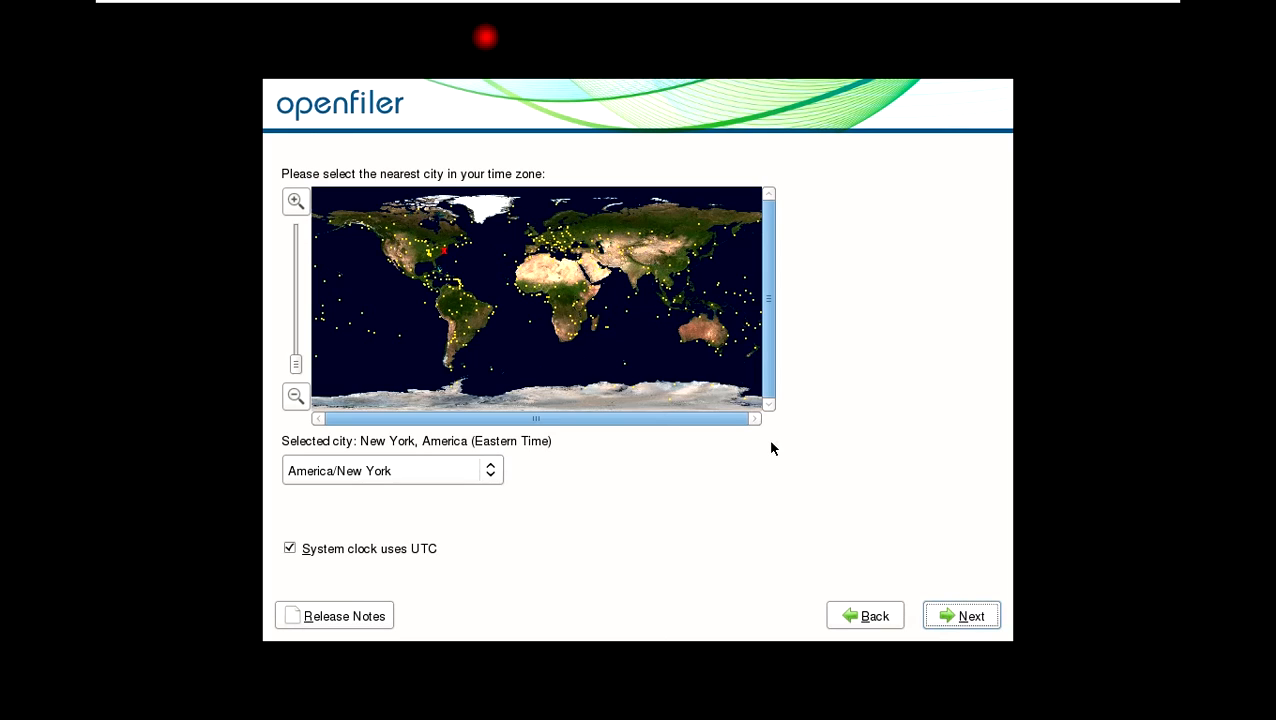
Choose Calcutta, Asia as the time zone and continue.
left_click(645, 283)
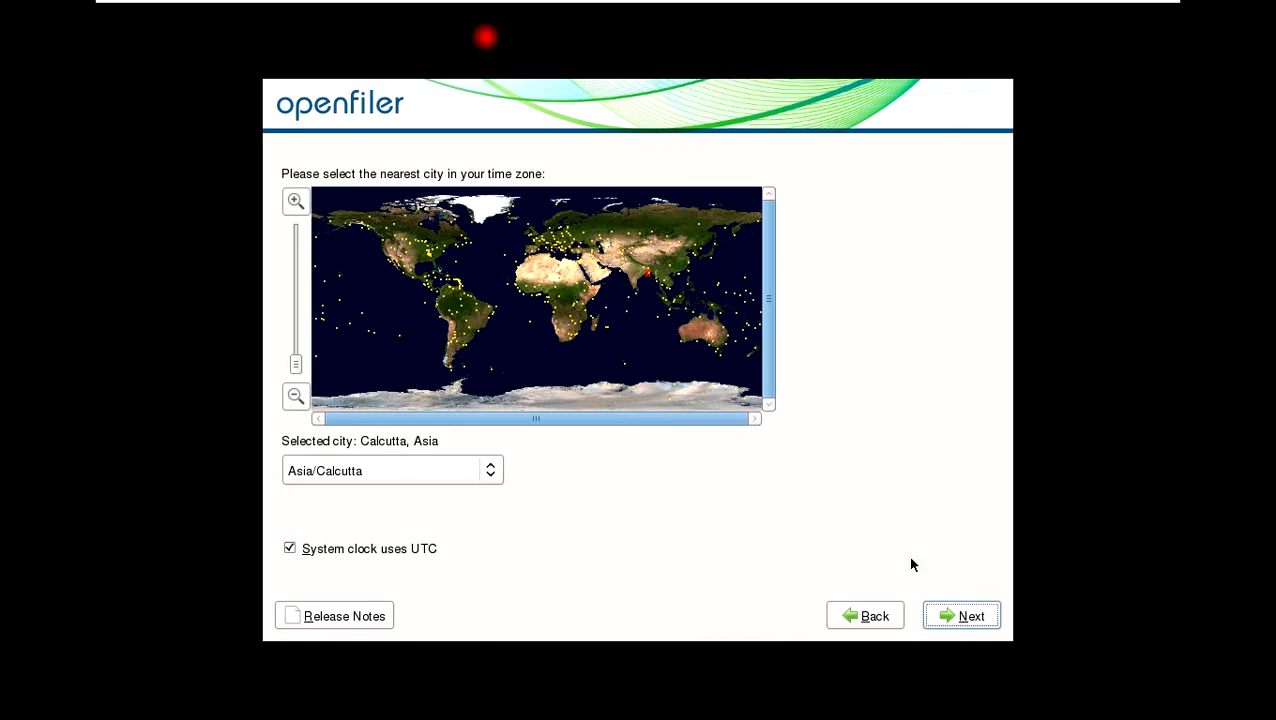
left_click(955, 616)
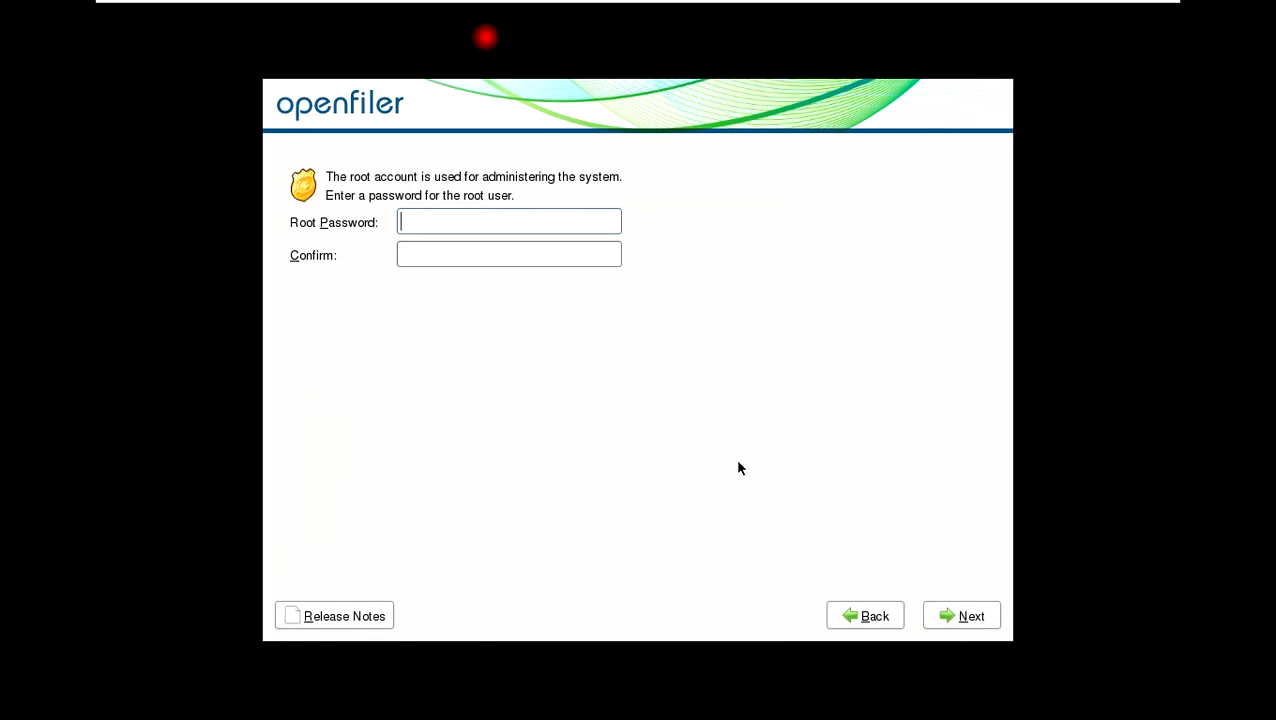
Enter and confirm the root password, then proceed to the begin-installation page.
type("***********")
key("Tab")
type("***********")
left_click(985, 617)
left_click(978, 616)
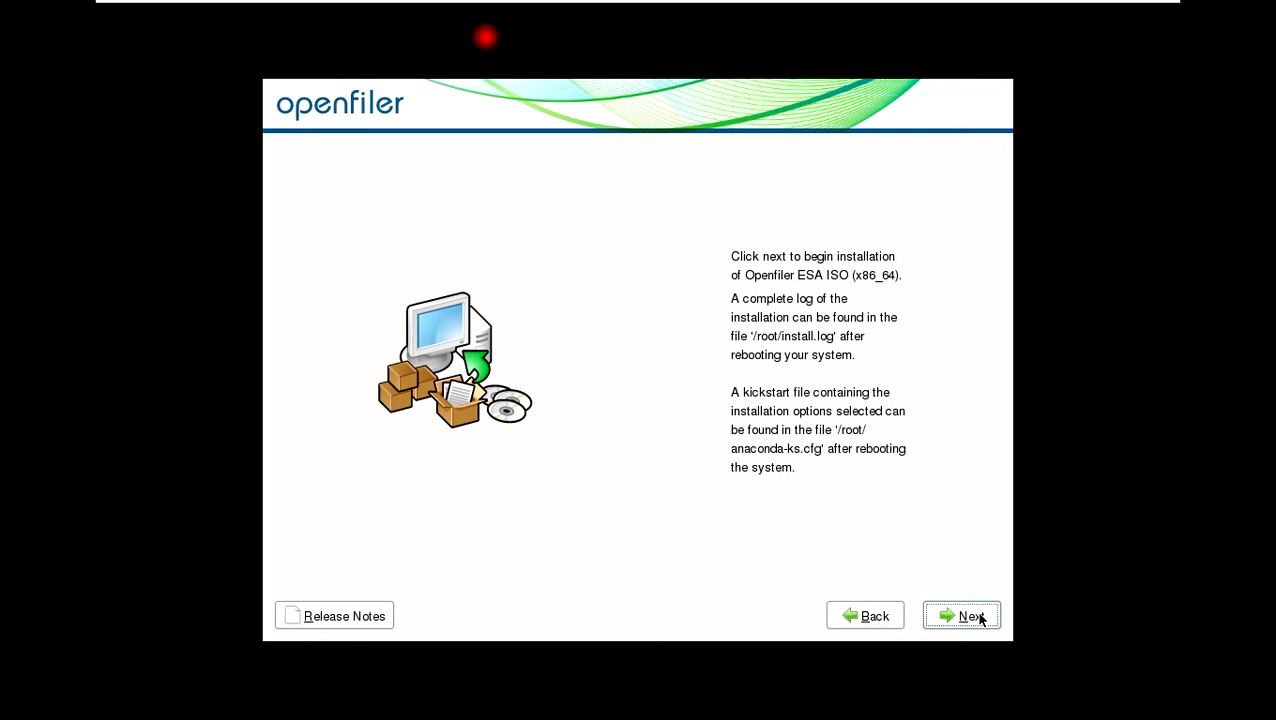
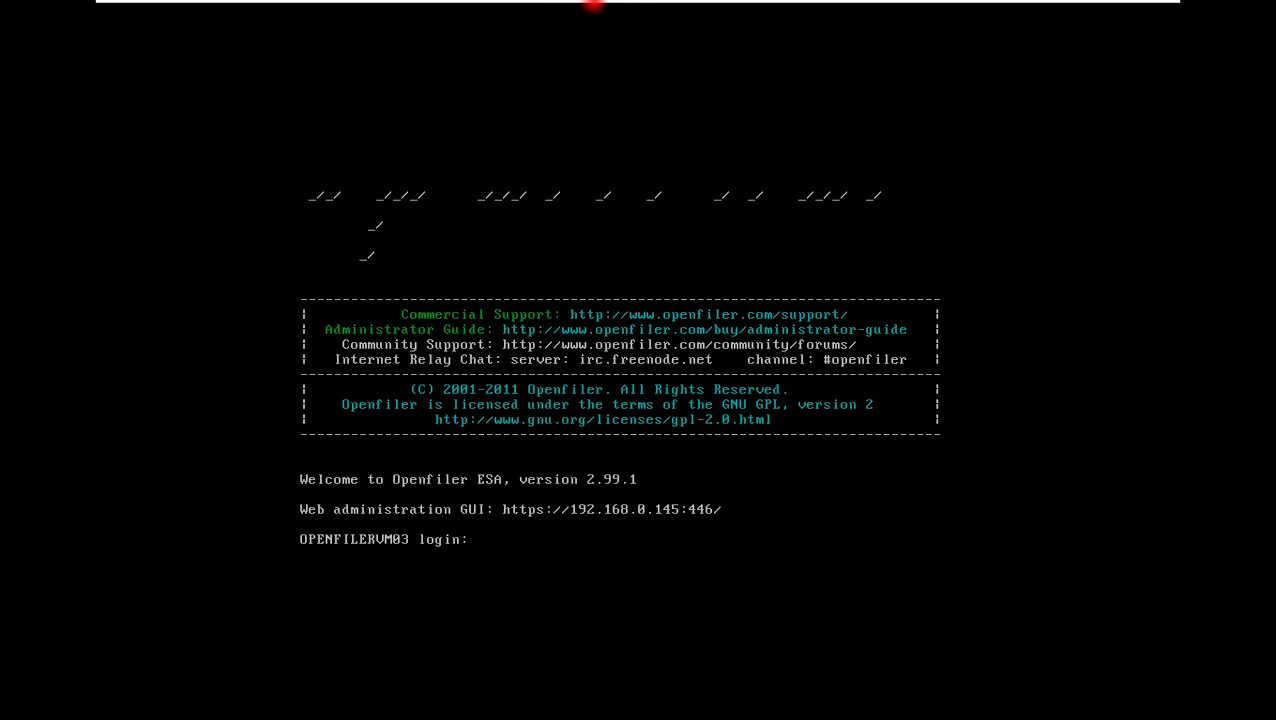
Open the OPENFILERVM03 settings and start adding a new SCSI virtual hard disk with the Add Hardware wizard.
mouse_move(644, 3)
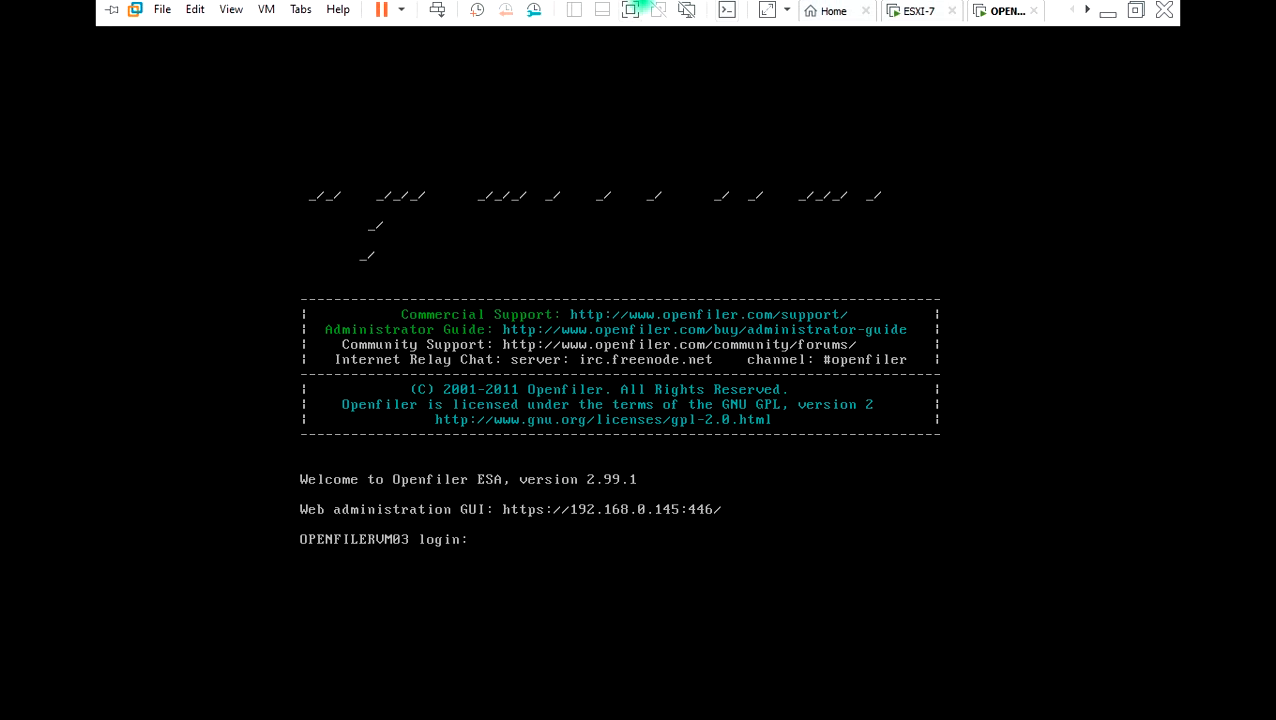
left_click(630, 12)
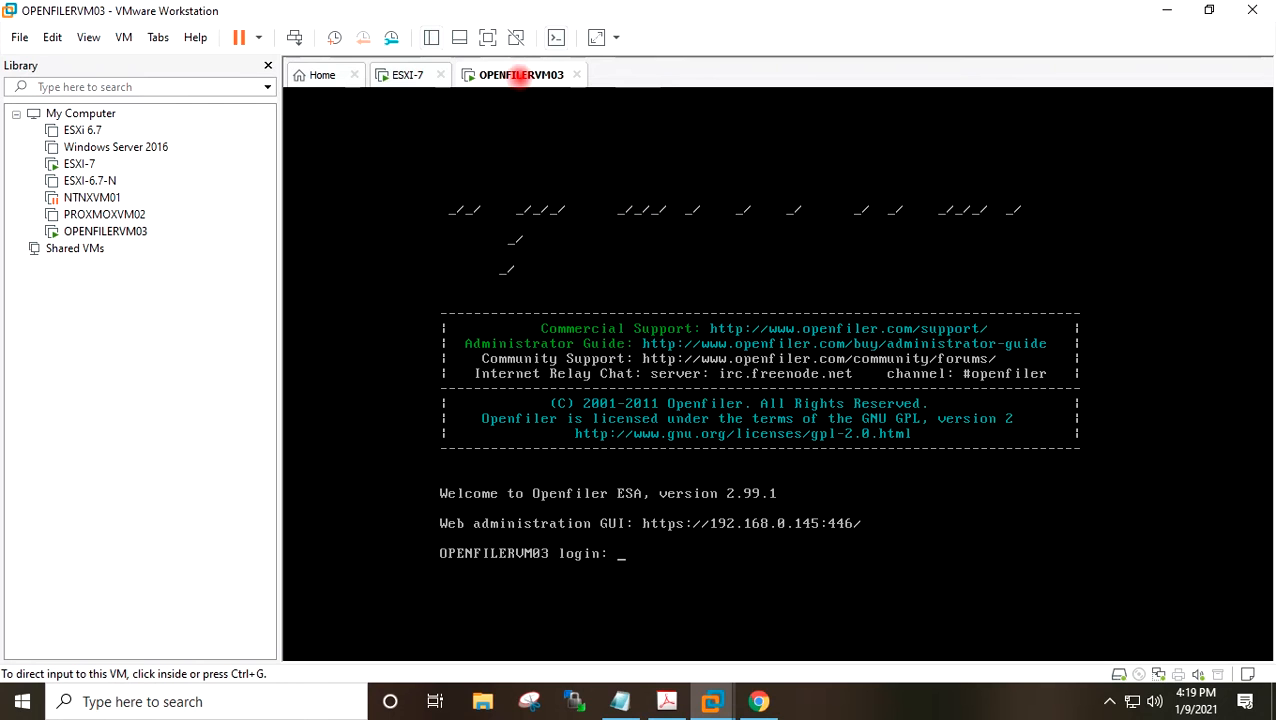
right_click(518, 74)
left_click(561, 345)
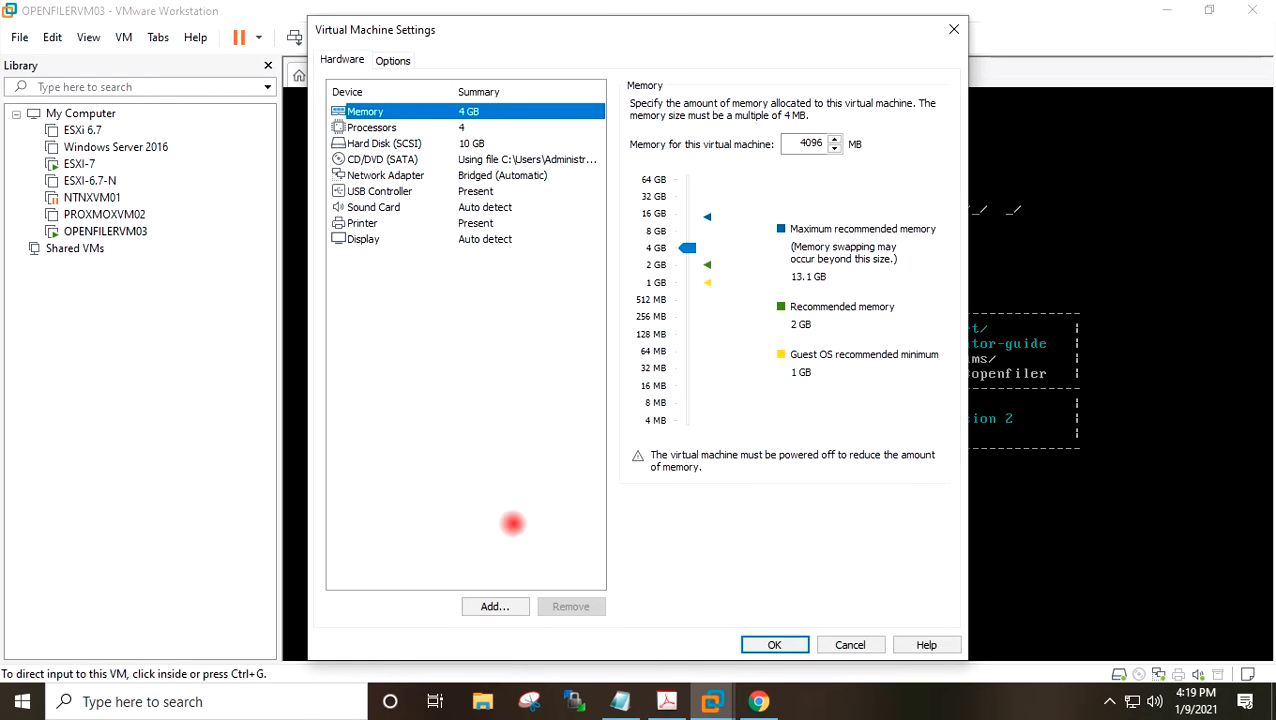
left_click(494, 606)
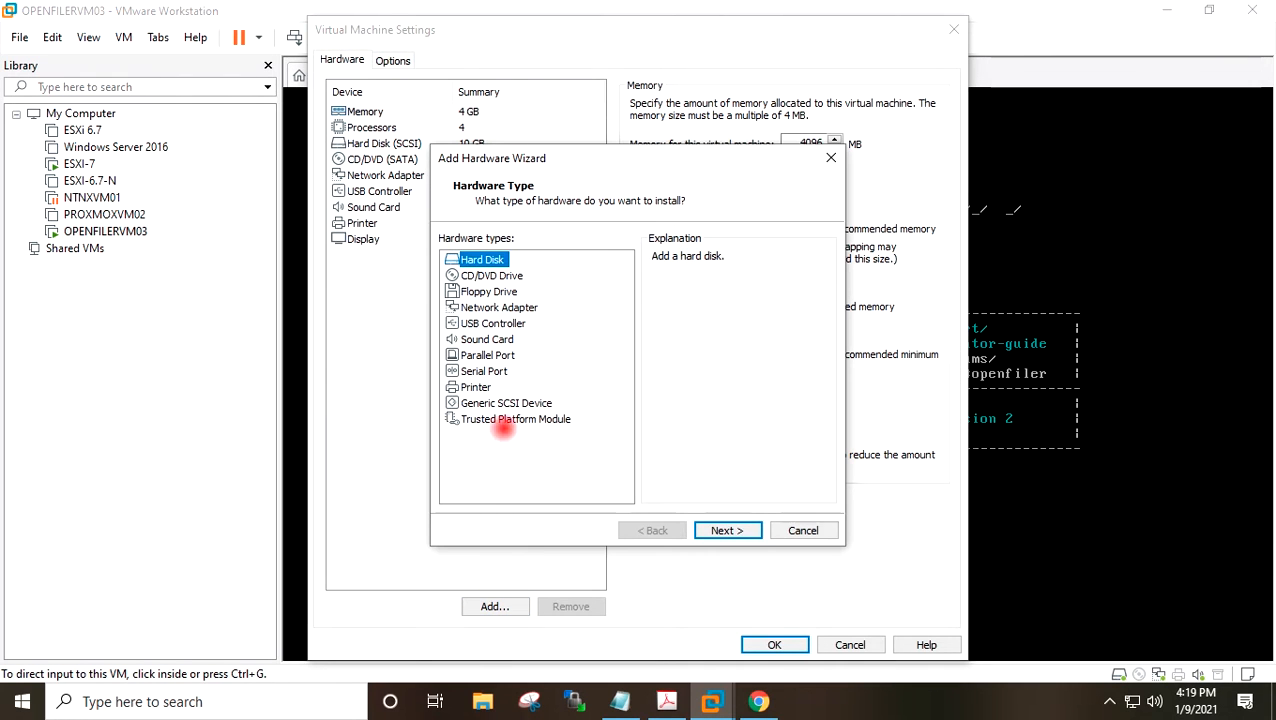
left_click(727, 530)
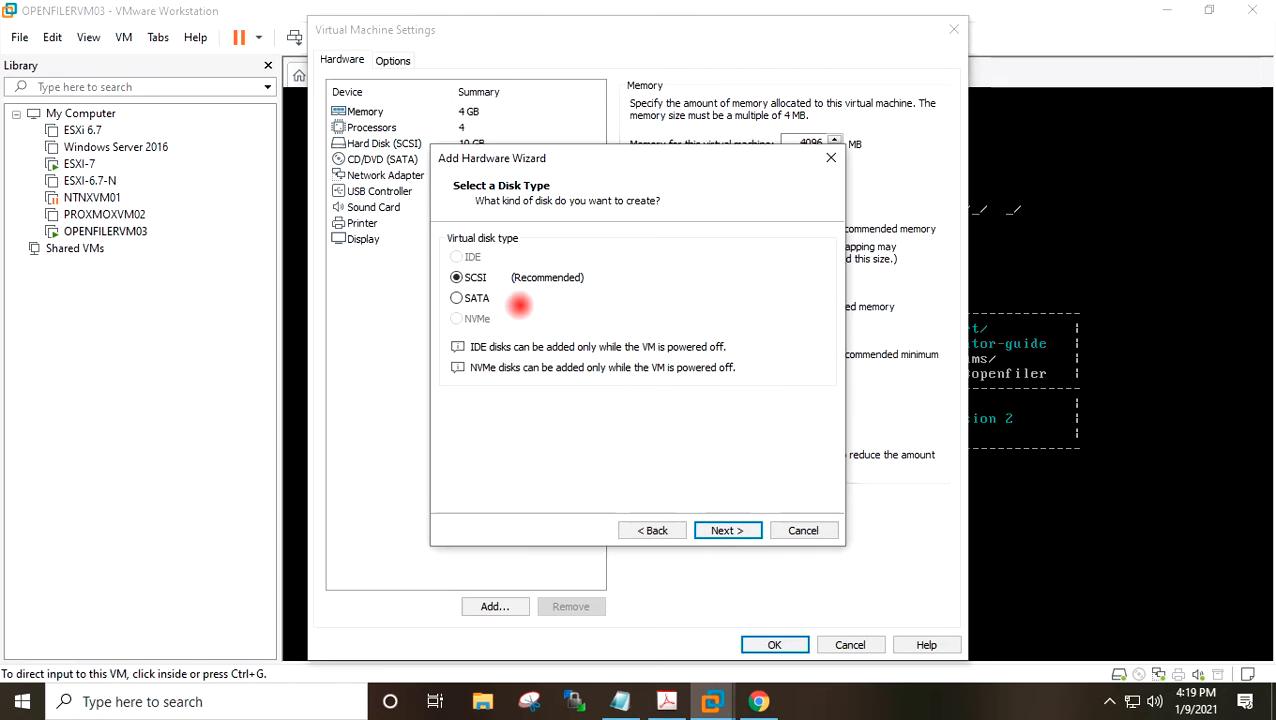
left_click(726, 528)
left_click(724, 529)
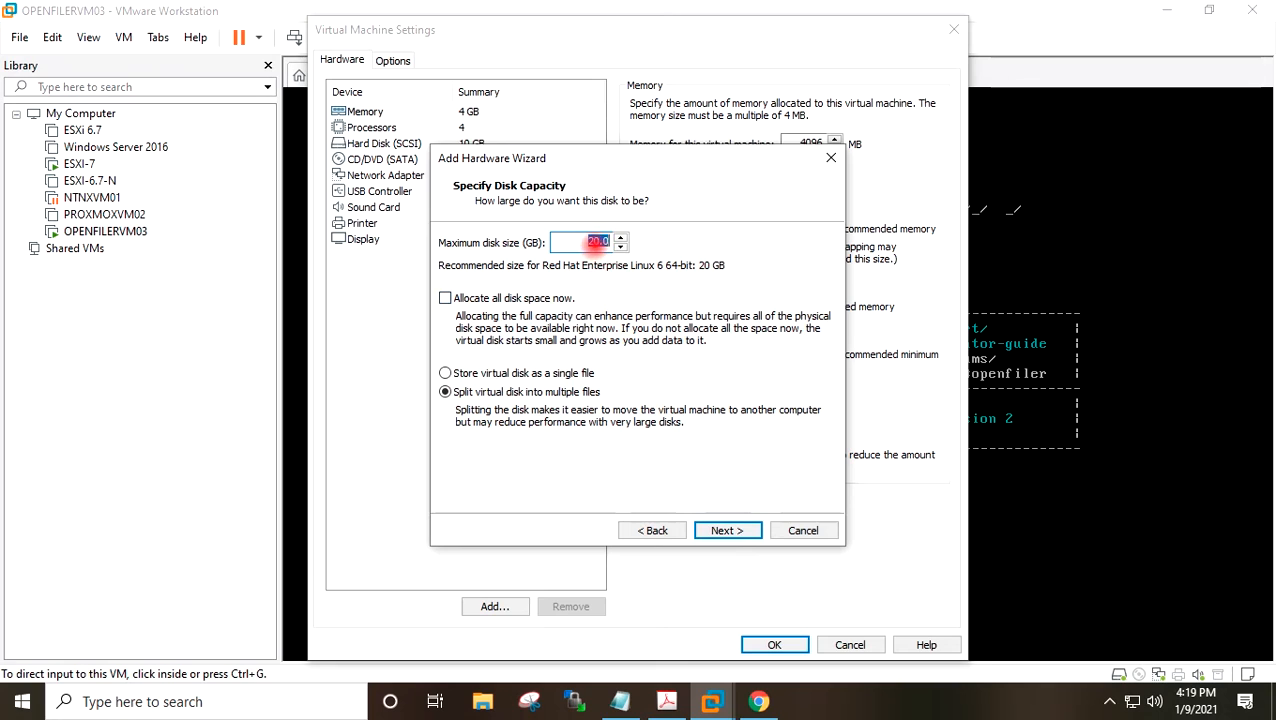
Set the new disk's maximum size to 40 GB, store it as a single file, and save the VM settings.
left_click_drag(597, 241, 579, 241)
type("4")
left_click(584, 370)
left_click(724, 530)
left_click(724, 531)
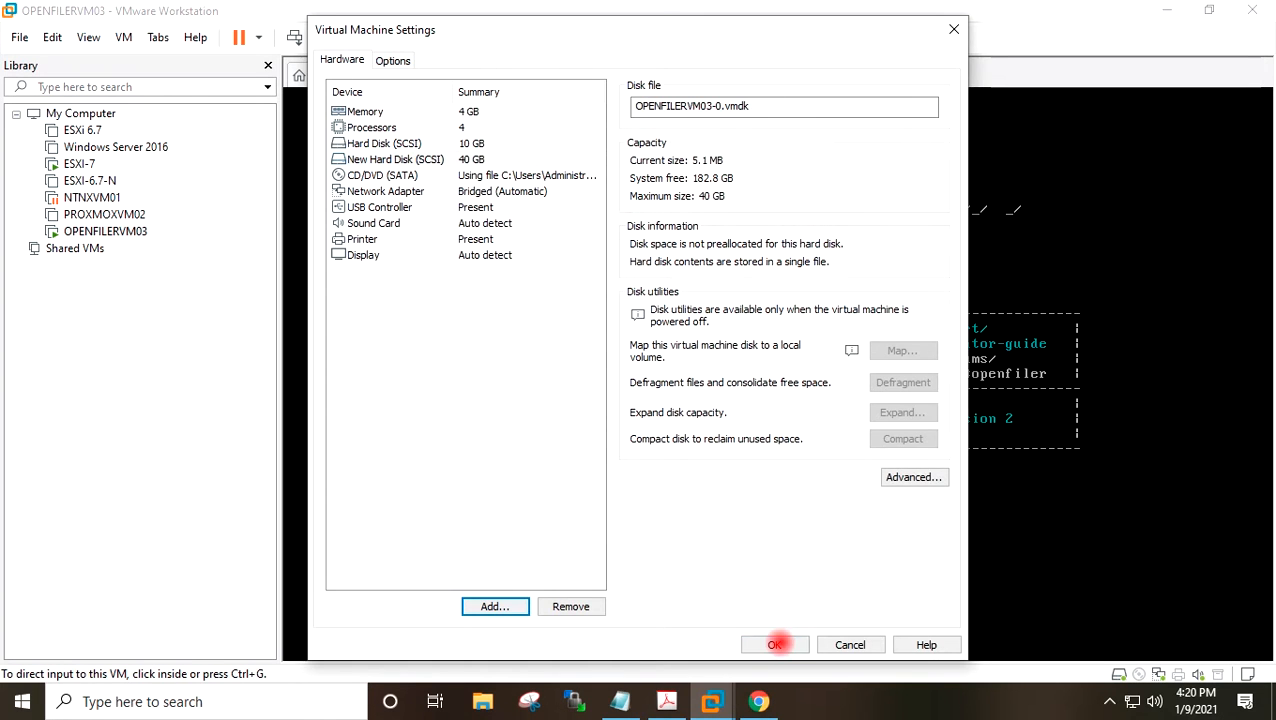
left_click(775, 644)
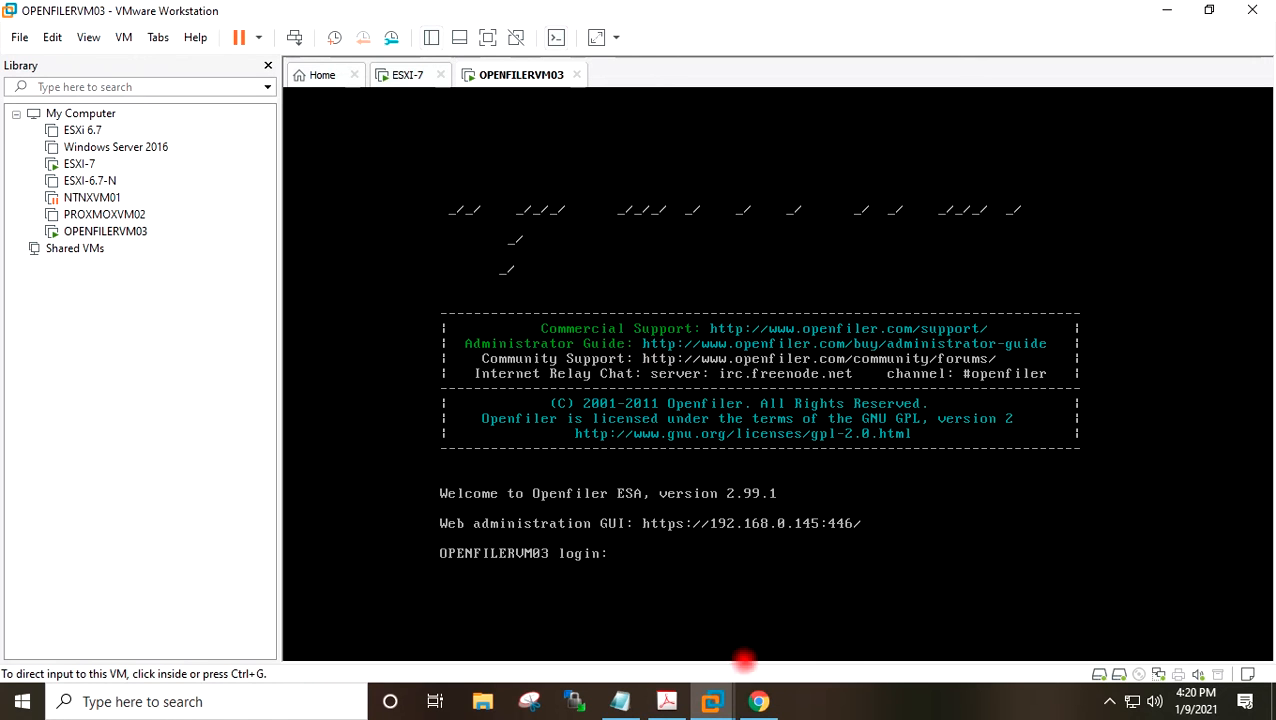
mouse_move(759, 701)
left_click(755, 645)
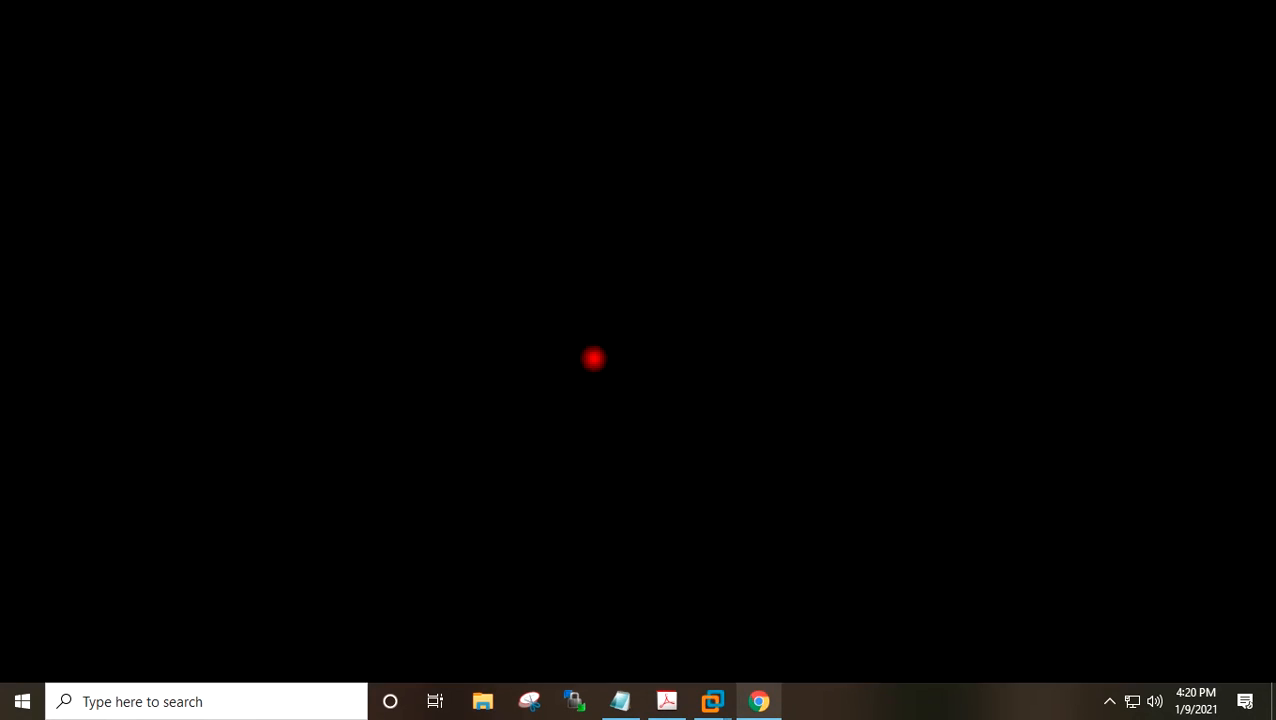
left_click(443, 15)
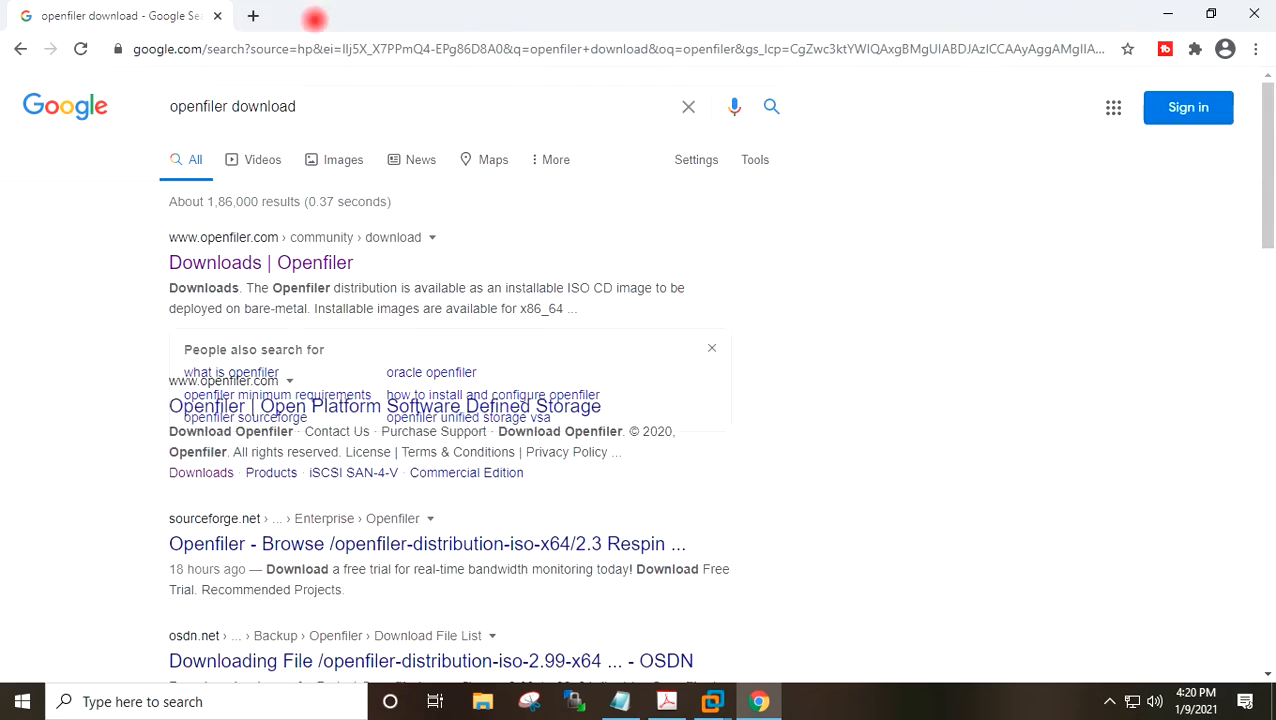
left_click(212, 15)
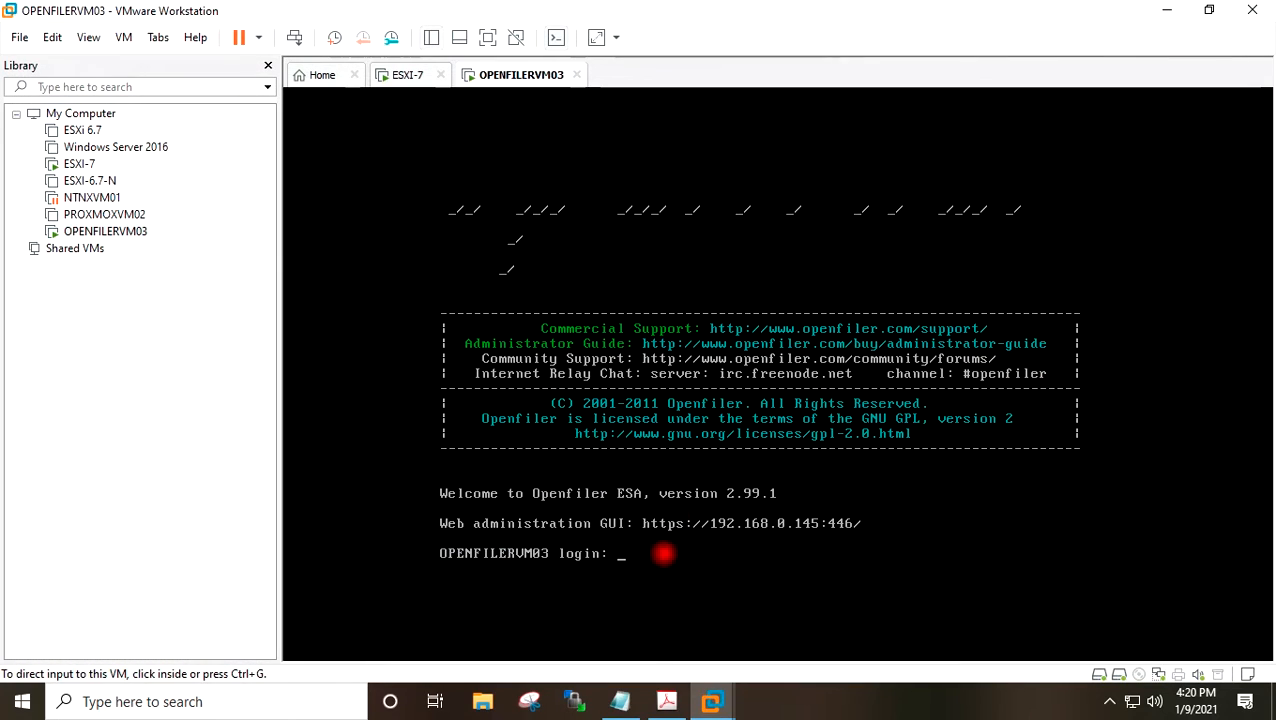
double_click(1160, 14)
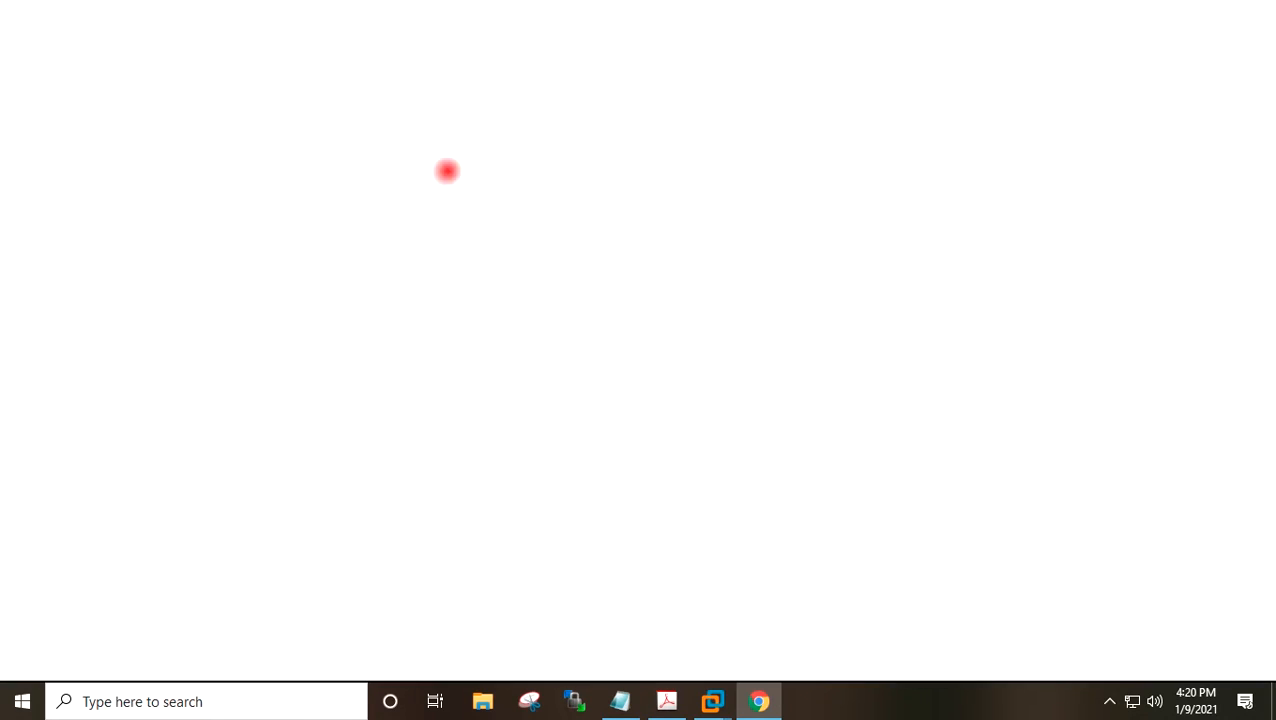
type("1")
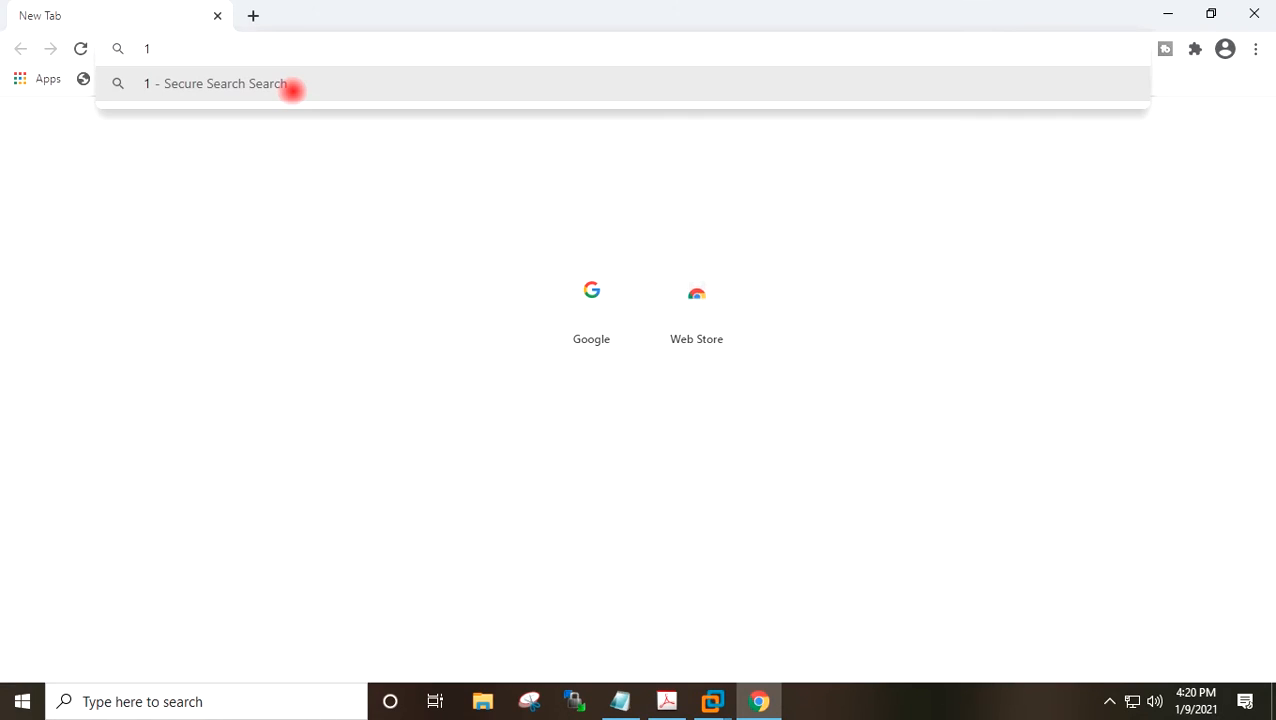
key("BackSpace")
type("https://192")
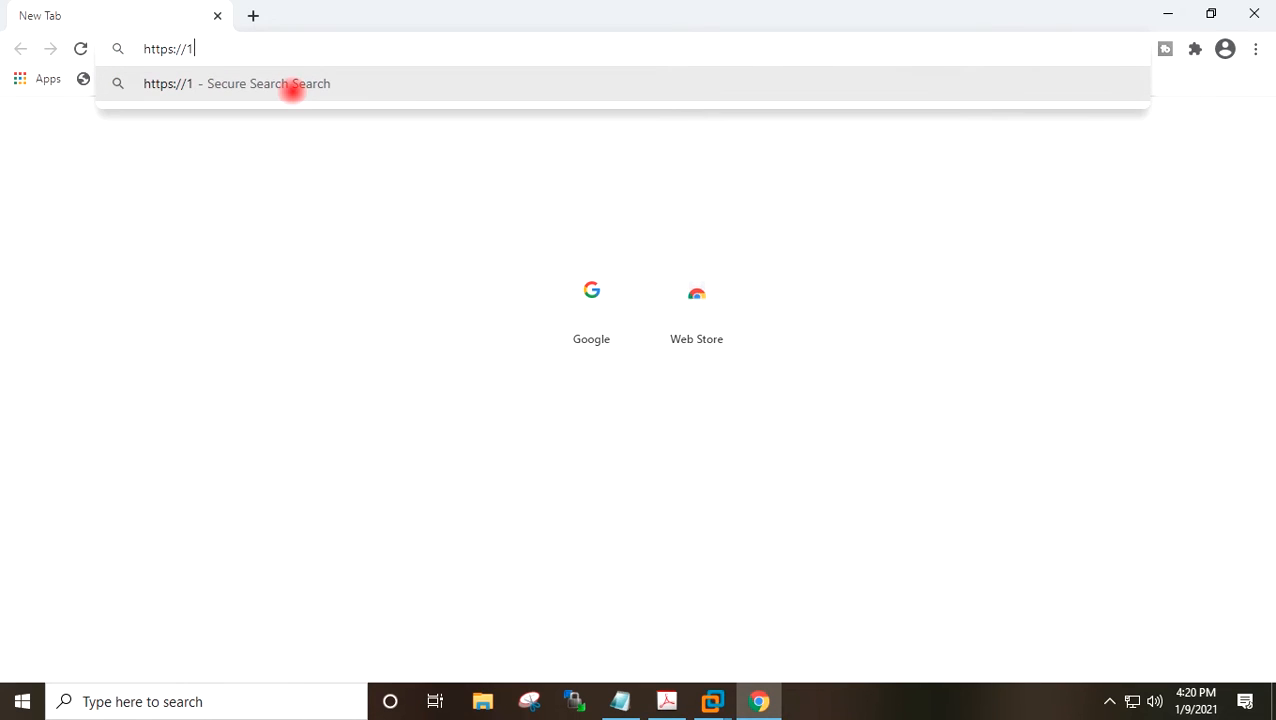
type(".168")
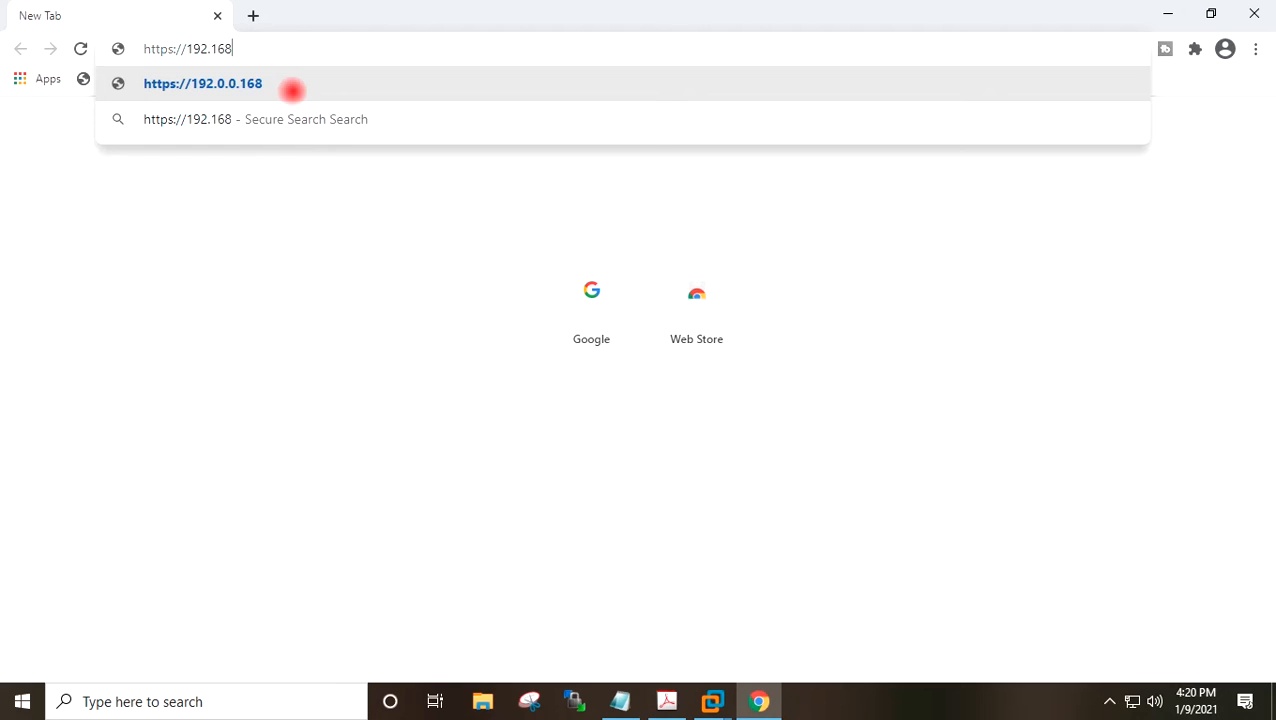
type(".")
type("0")
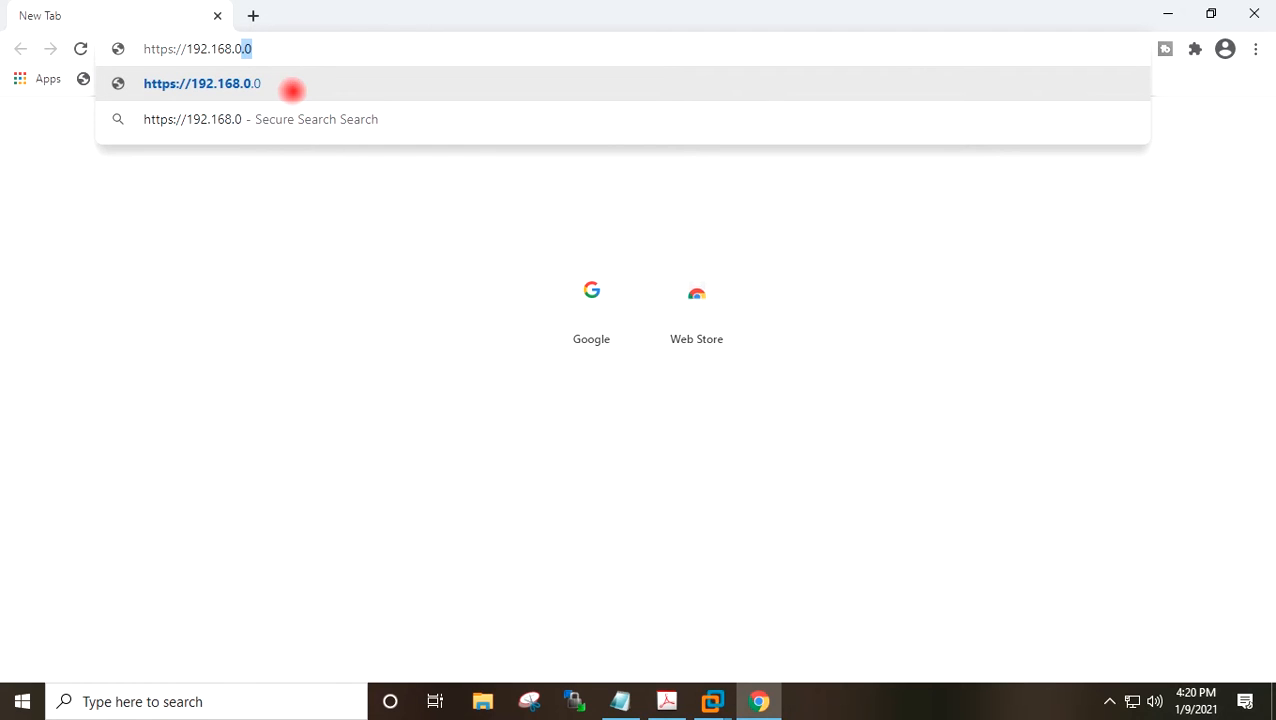
type(".145:446")
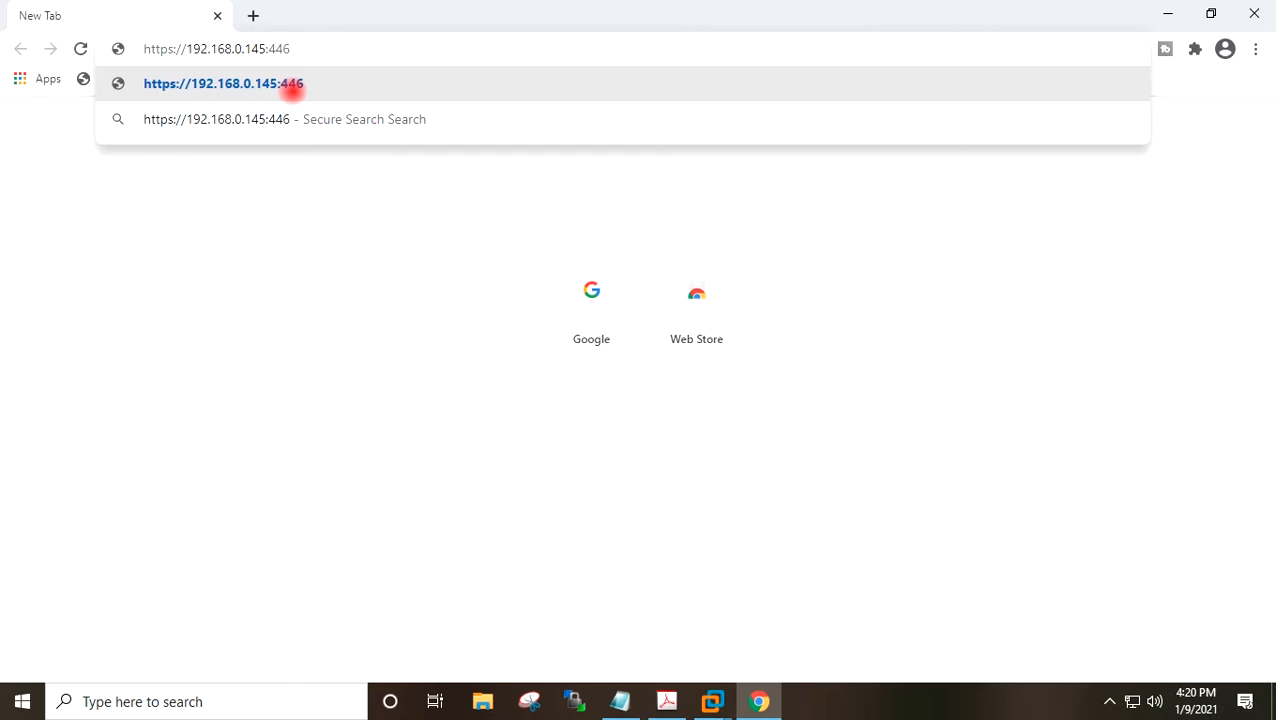
left_click(291, 84)
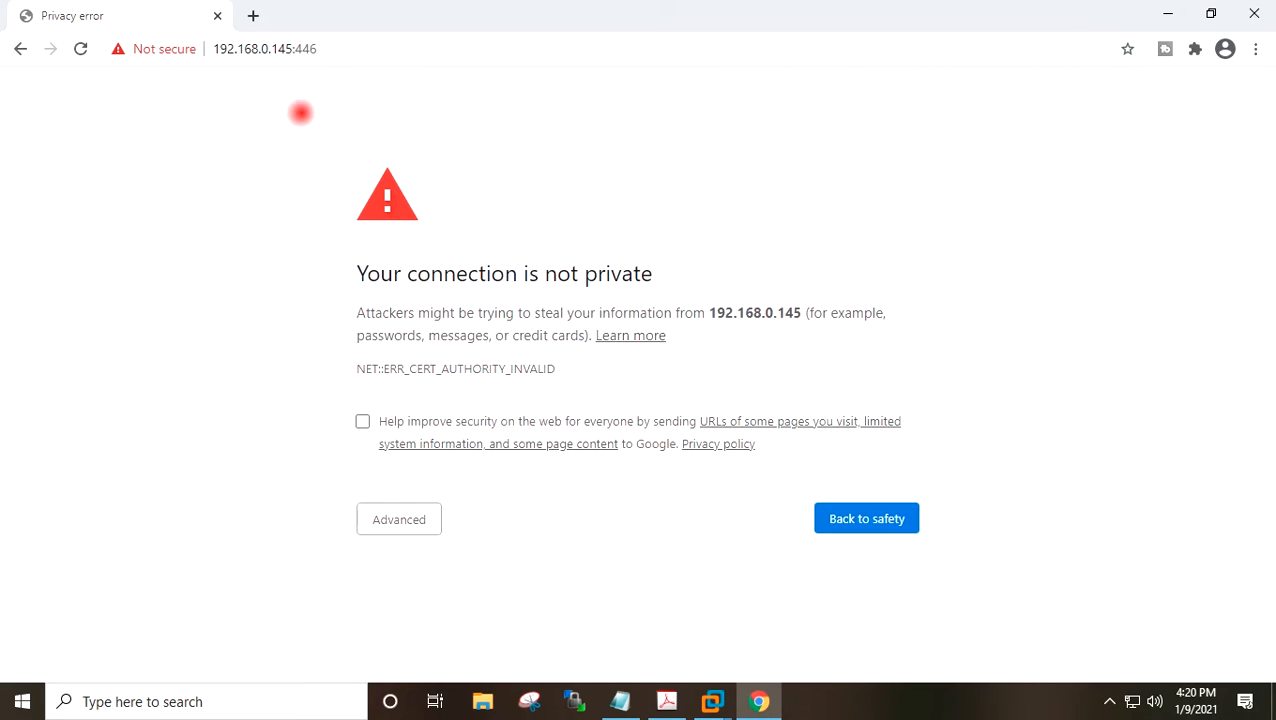
Proceed past the certificate warning and log in to the Openfiler web admin as openfiler with its password.
left_click(373, 515)
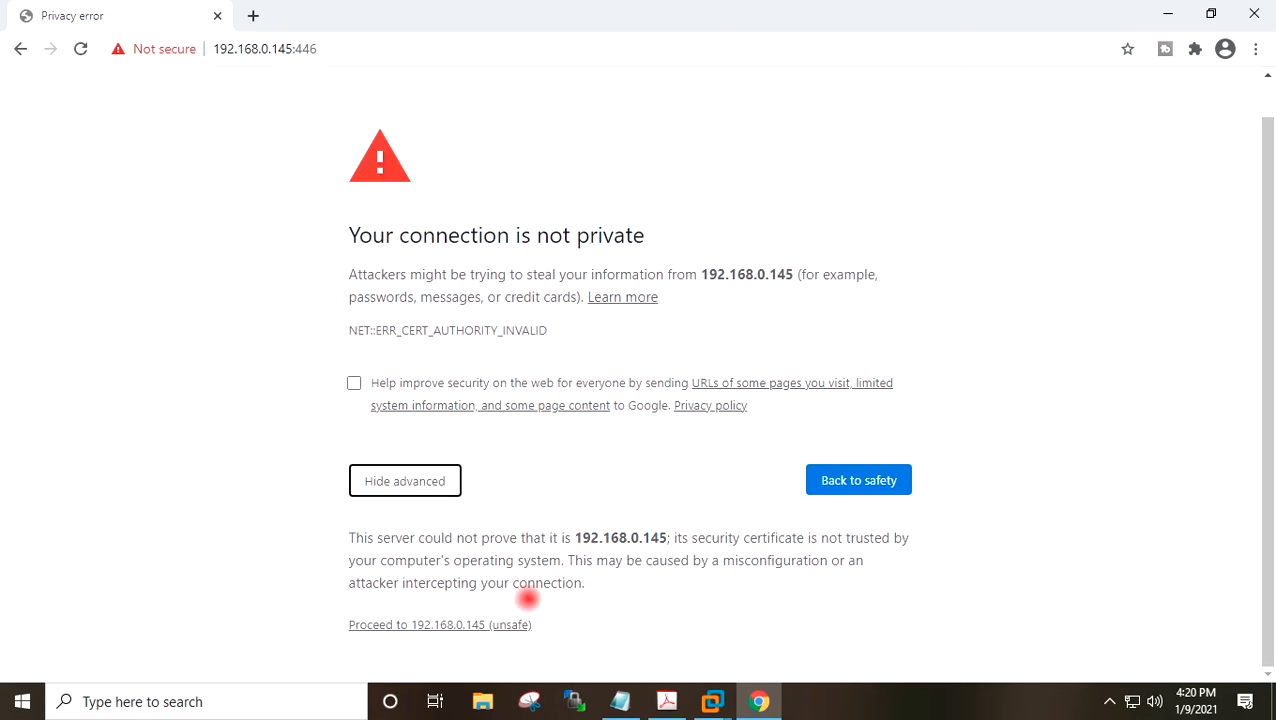
left_click(519, 624)
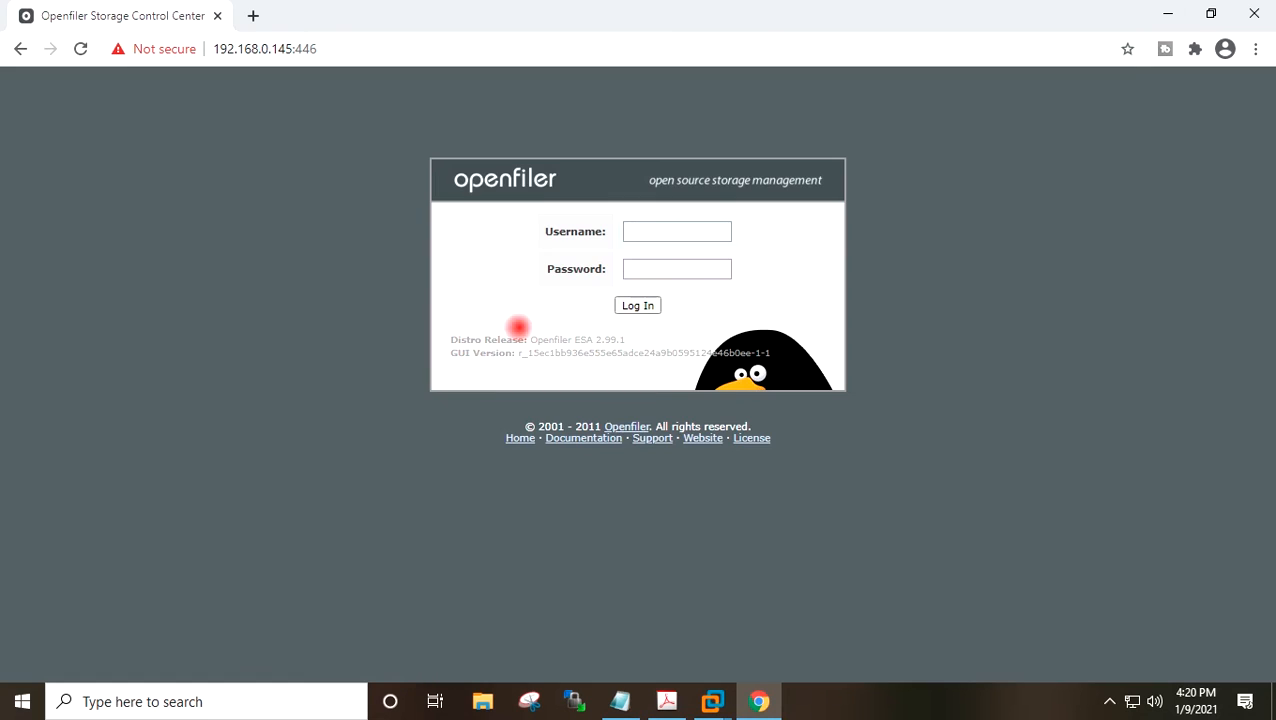
left_click(634, 237)
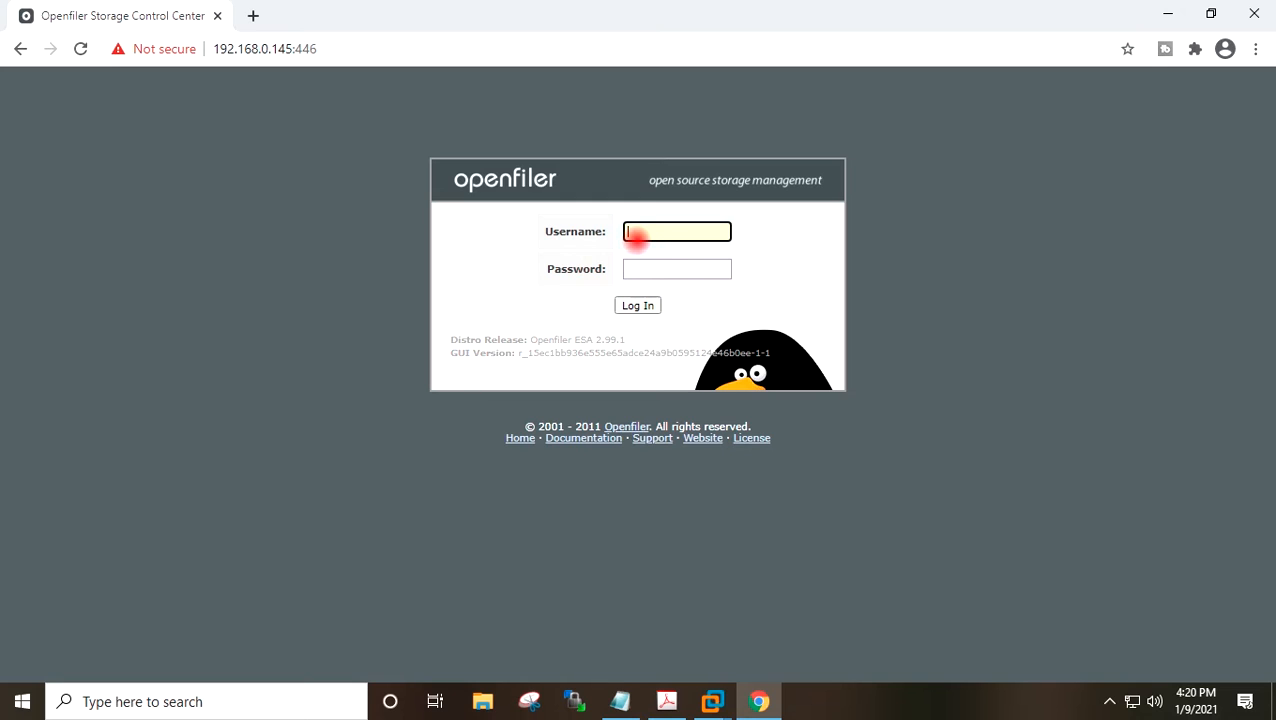
type("openfiler")
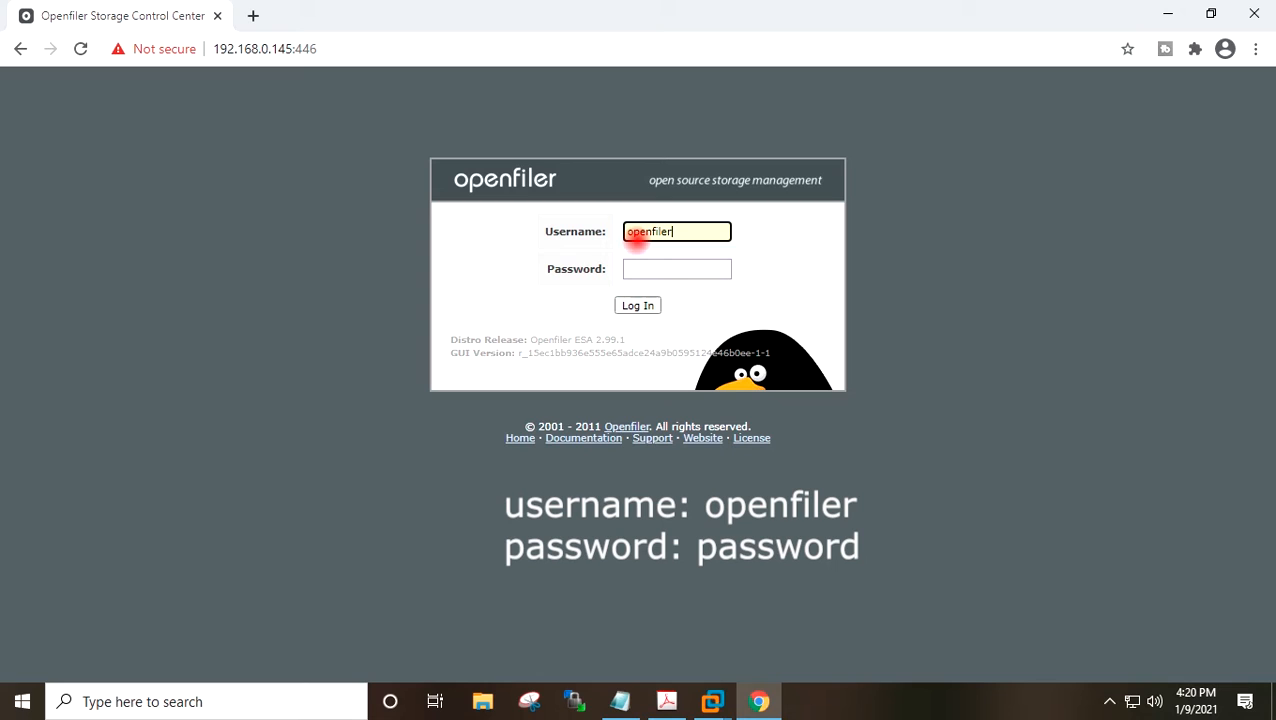
key("Tab")
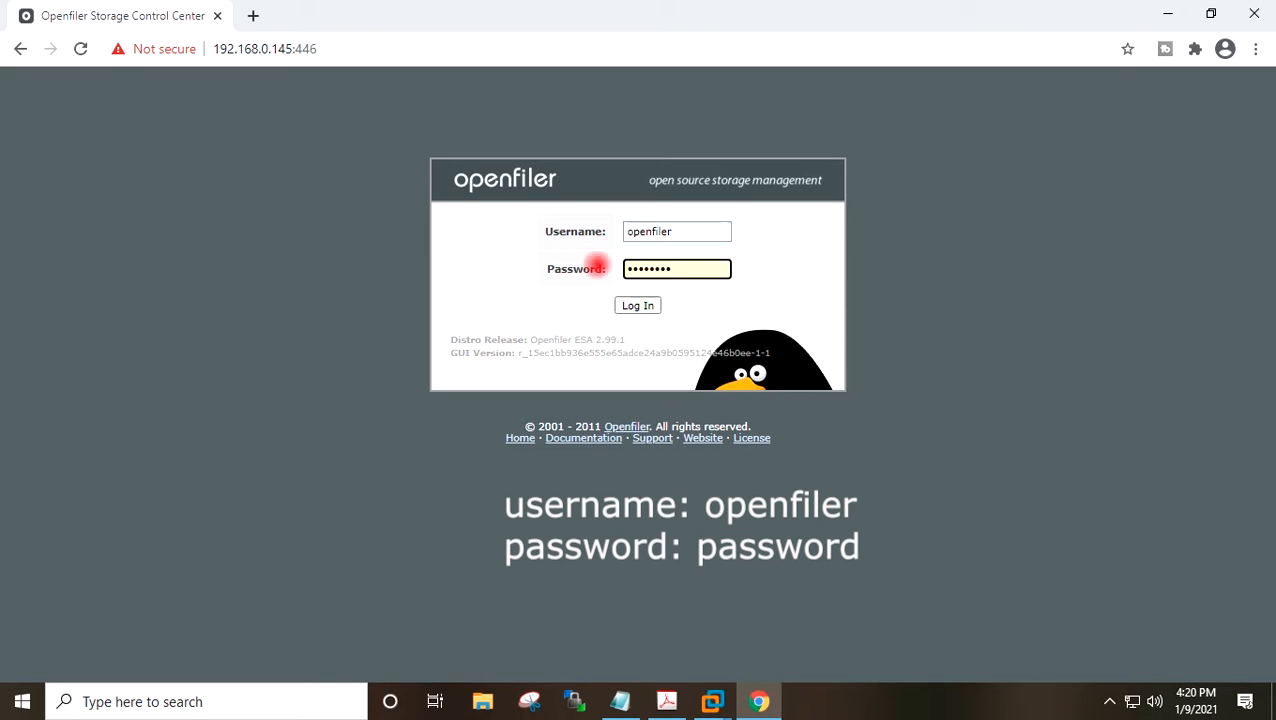
left_click(637, 305)
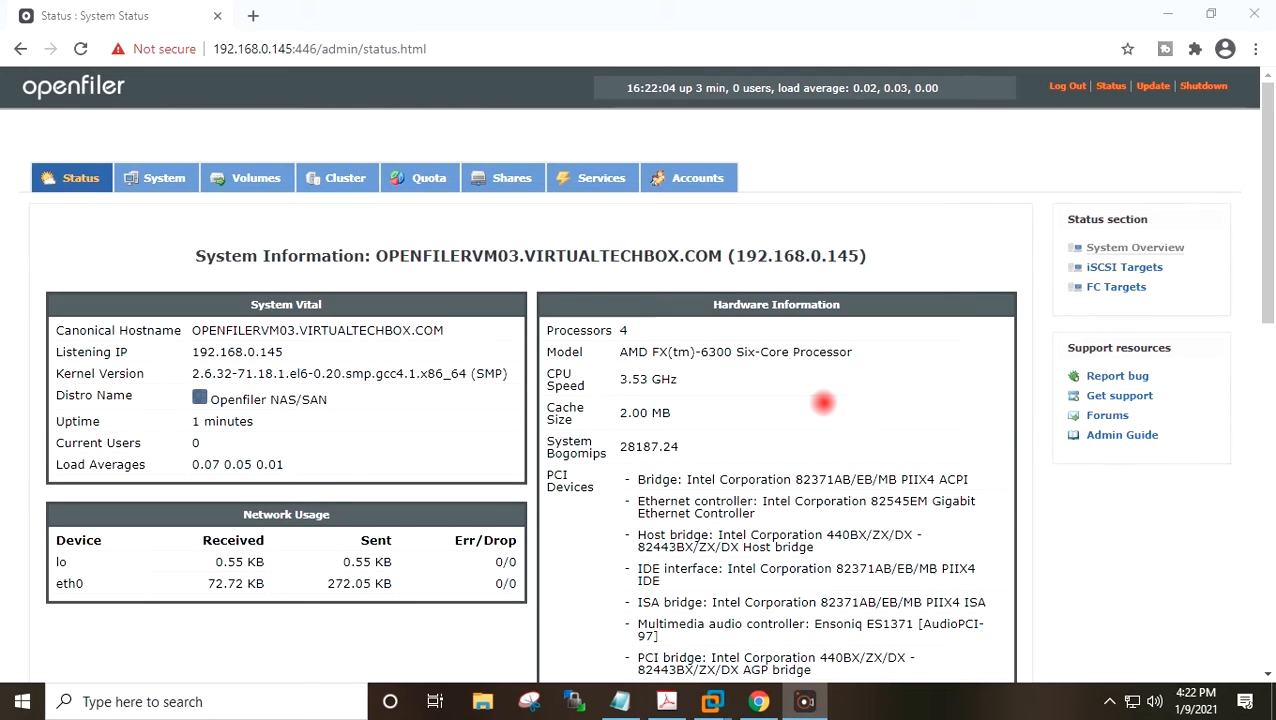
Review the task list in Notepad, highlighting the step for creating a physical volume on the disk.
left_click(822, 402)
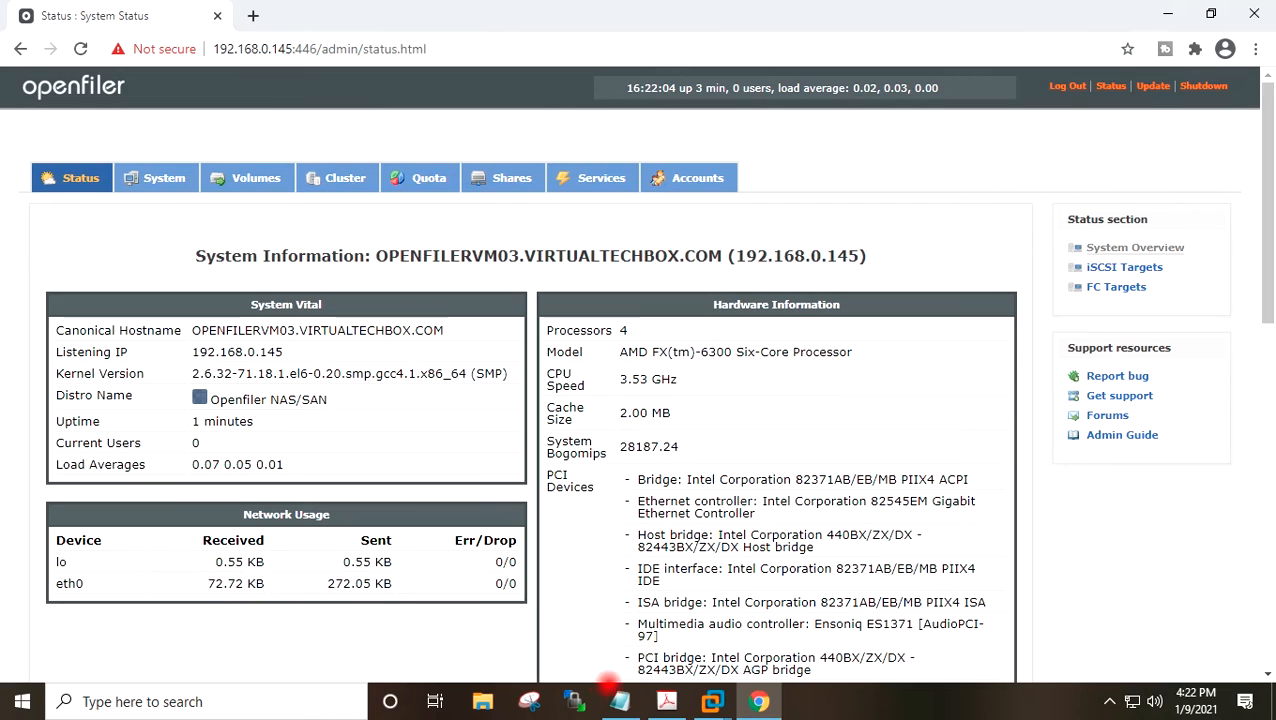
left_click(612, 694)
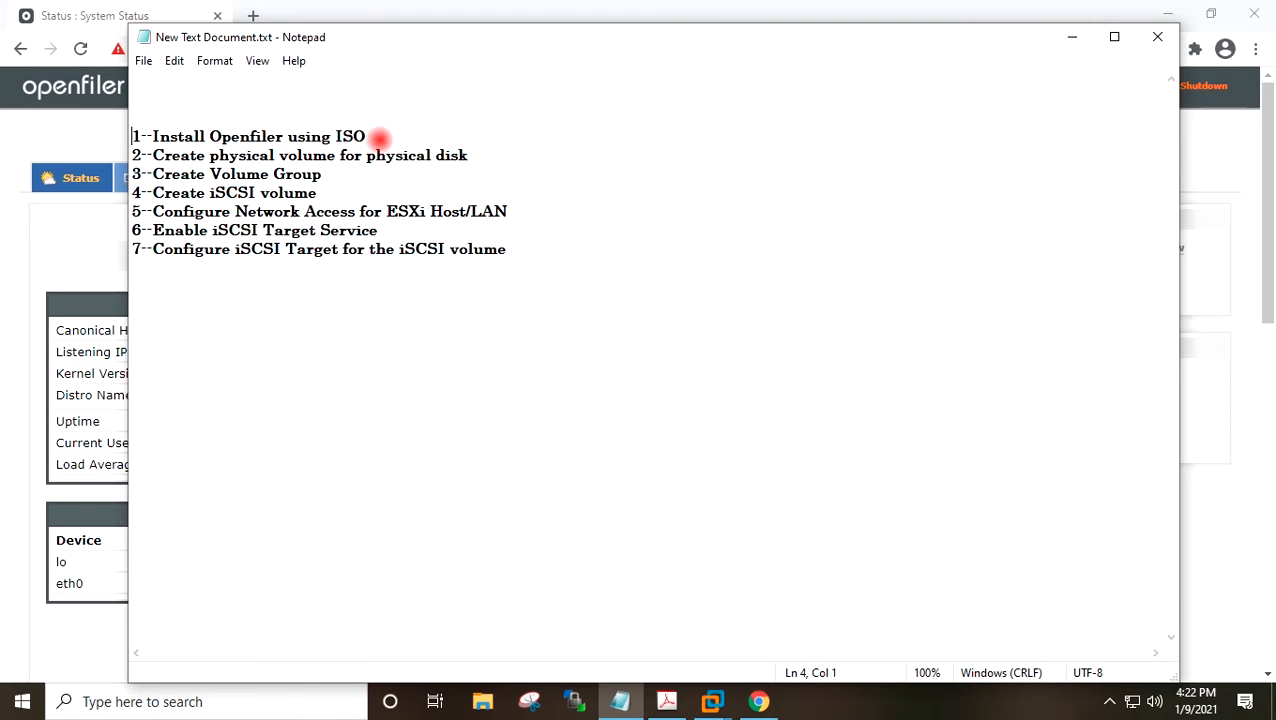
left_click(380, 137)
key("shift+Home")
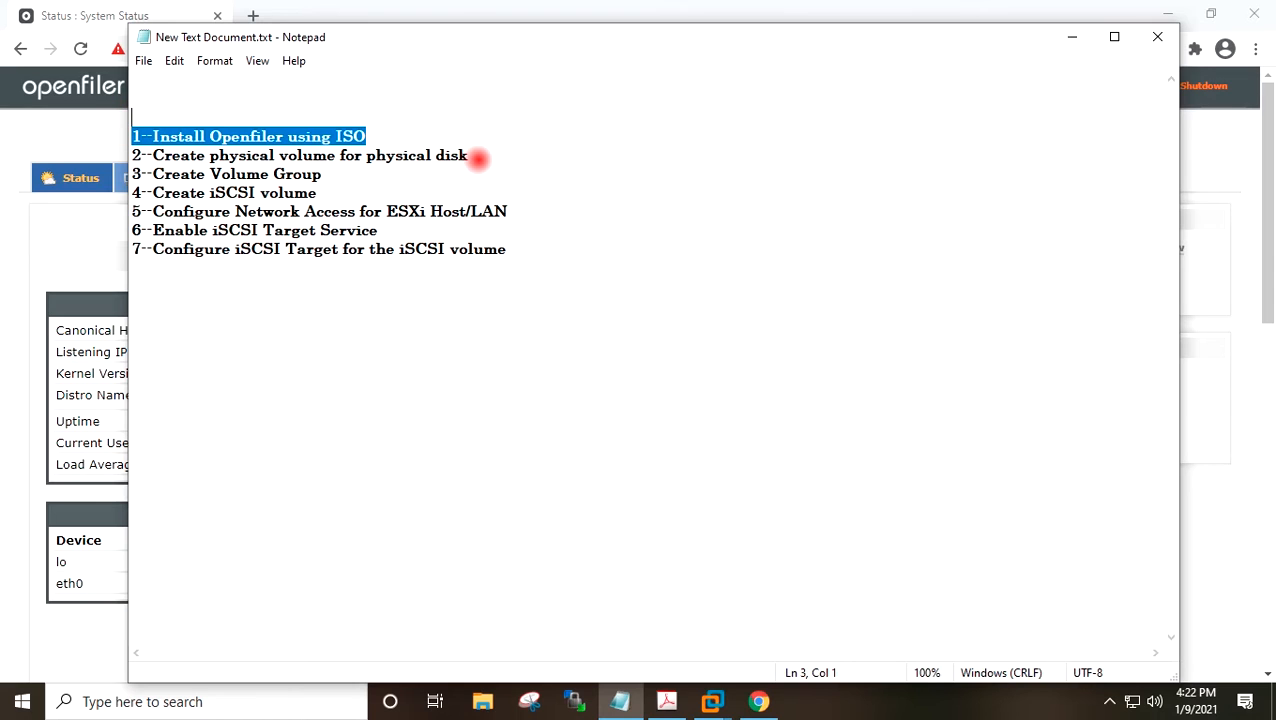
left_click_drag(478, 158, 131, 145)
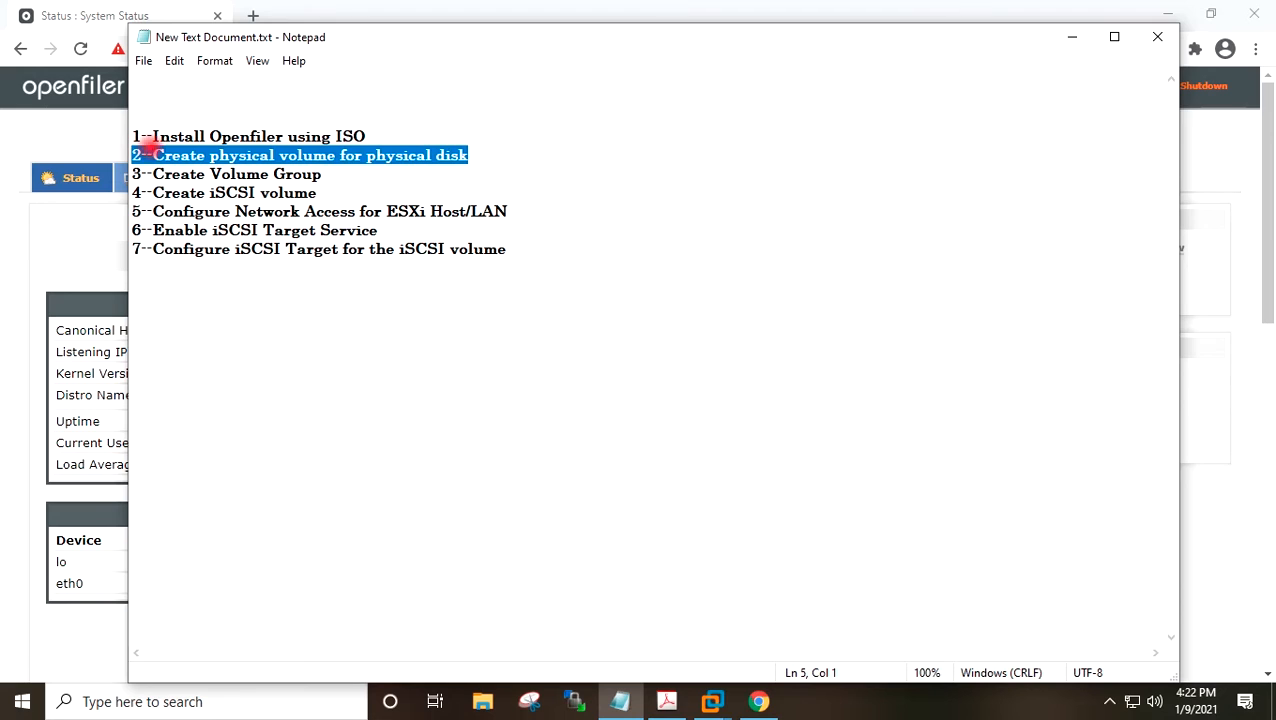
left_click(478, 154)
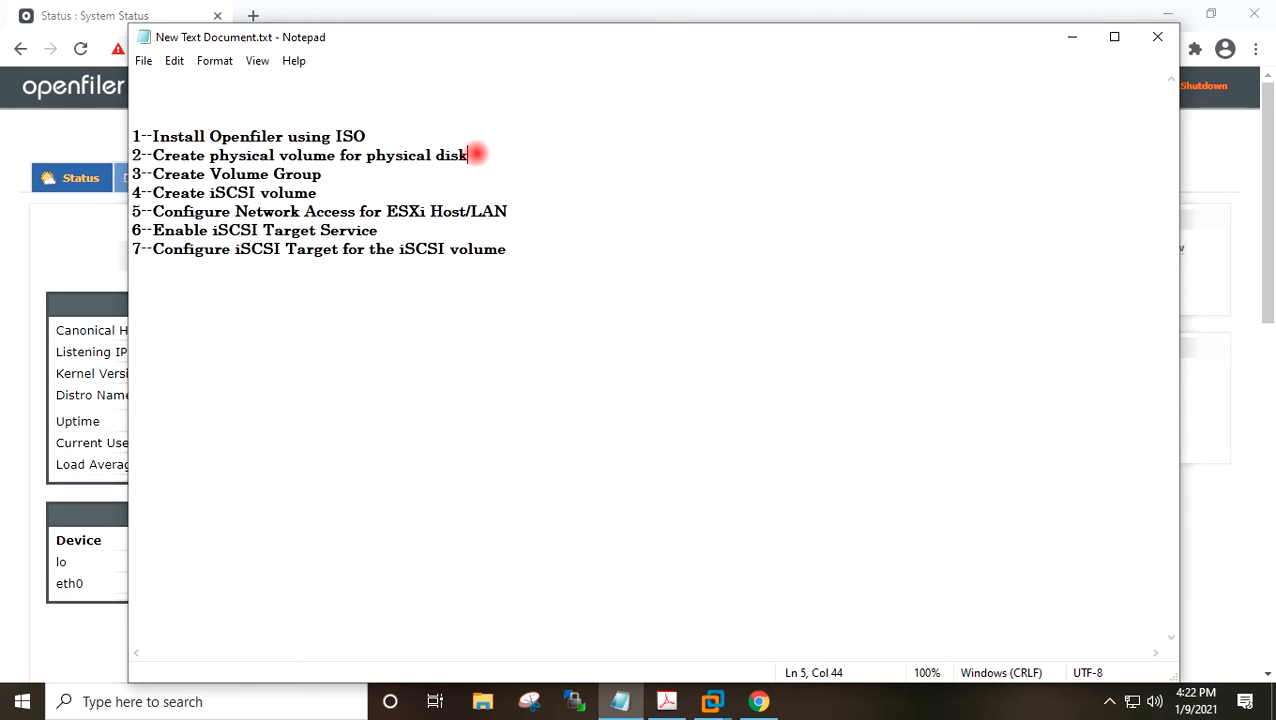
left_click_drag(475, 154, 135, 155)
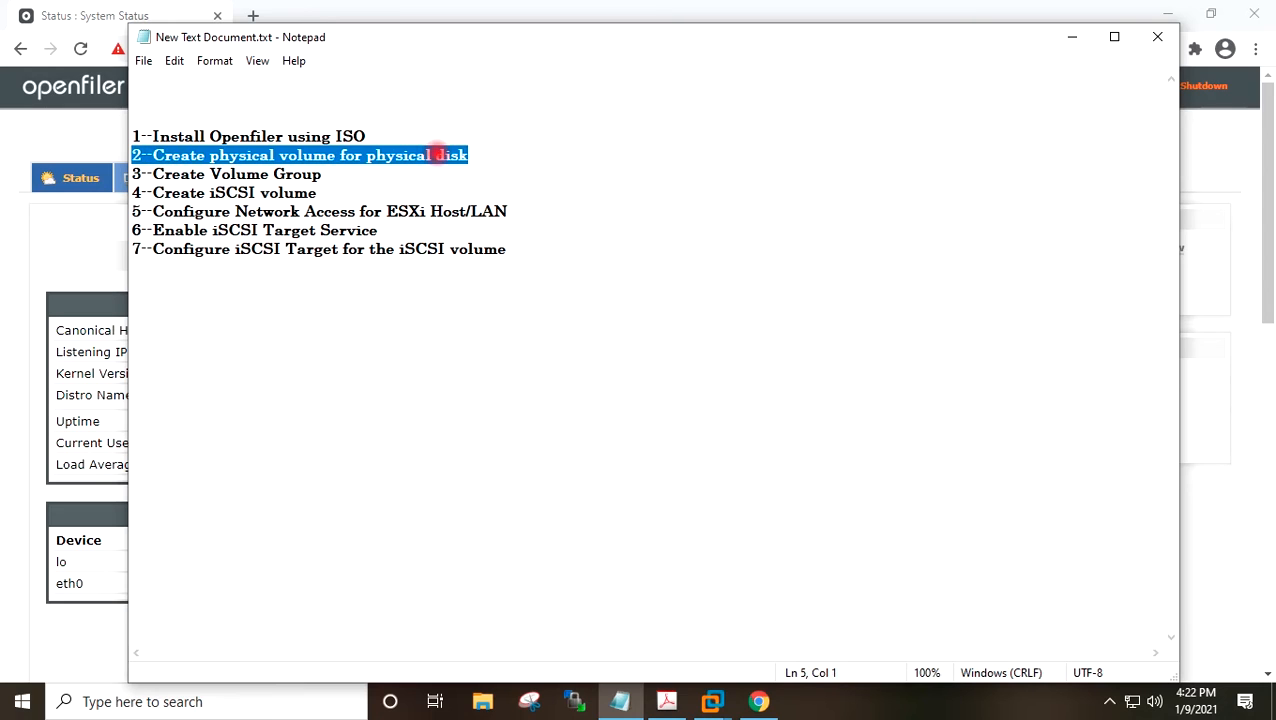
left_click(478, 154)
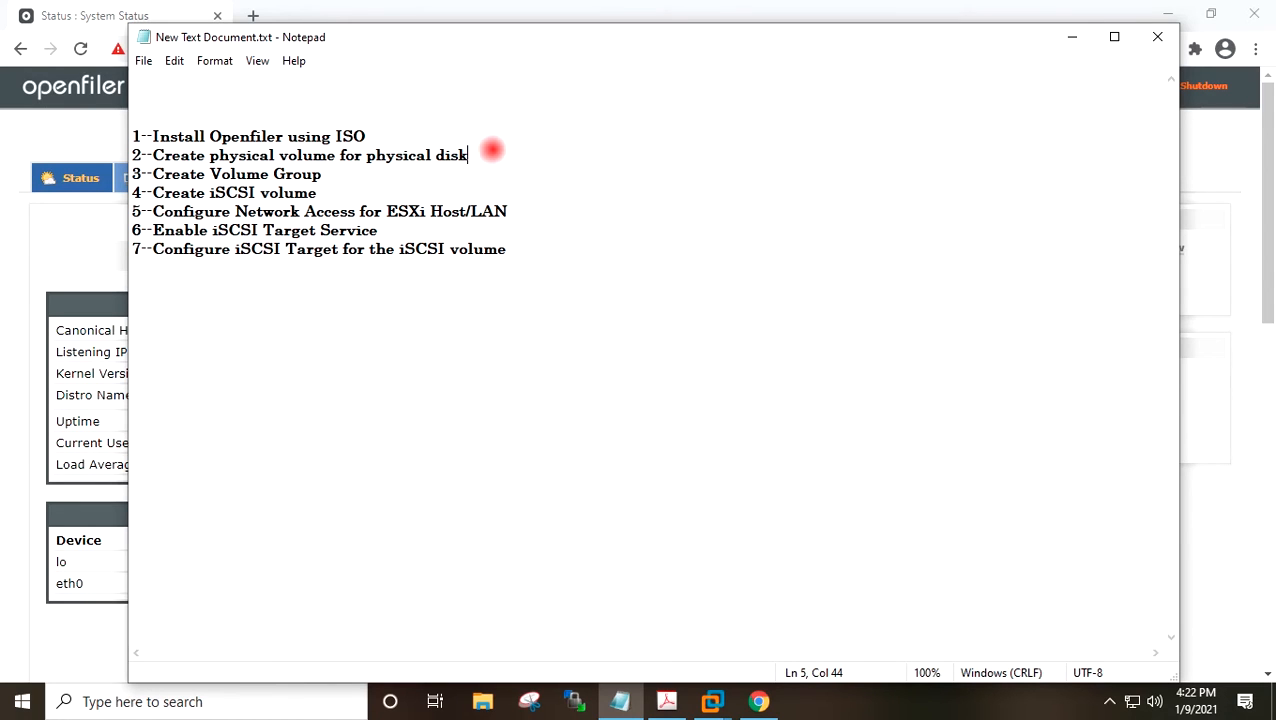
left_click(1068, 36)
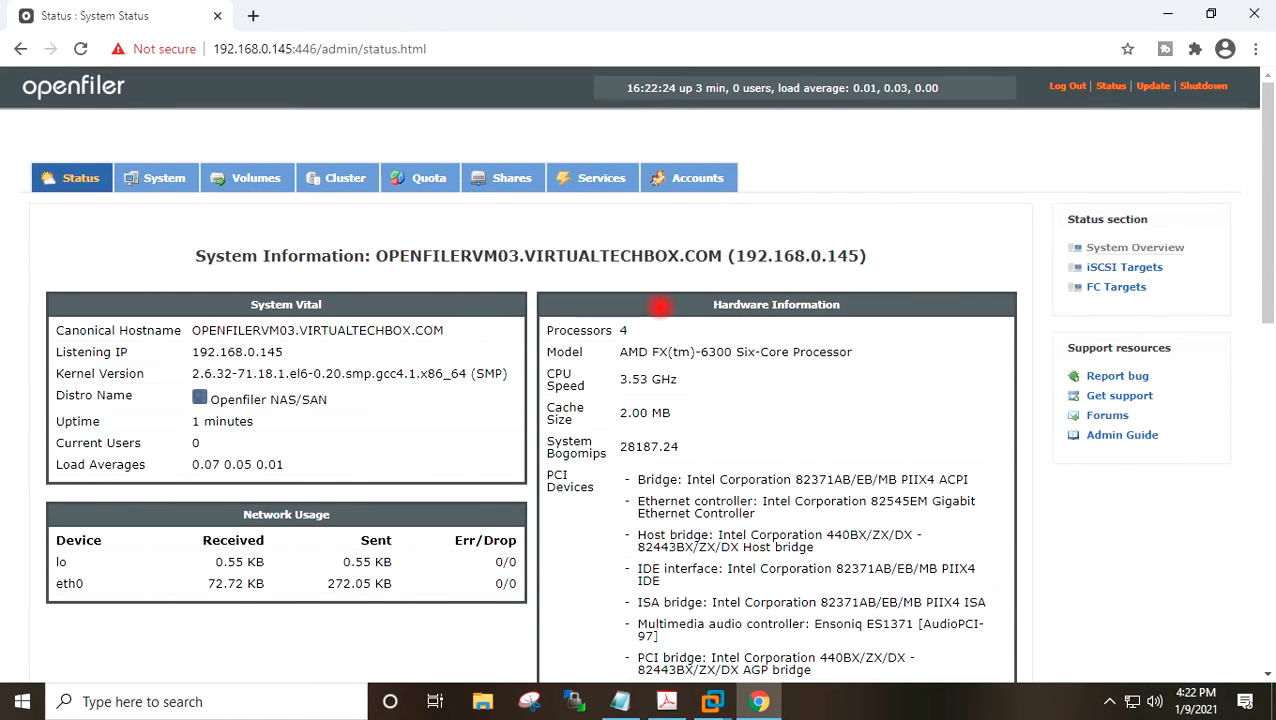
Open the Volumes section's block devices list and examine the newly added /dev/sdb disk.
scroll(700, 330, "down", 2)
scroll(660, 300, "up", 2)
left_click(256, 178)
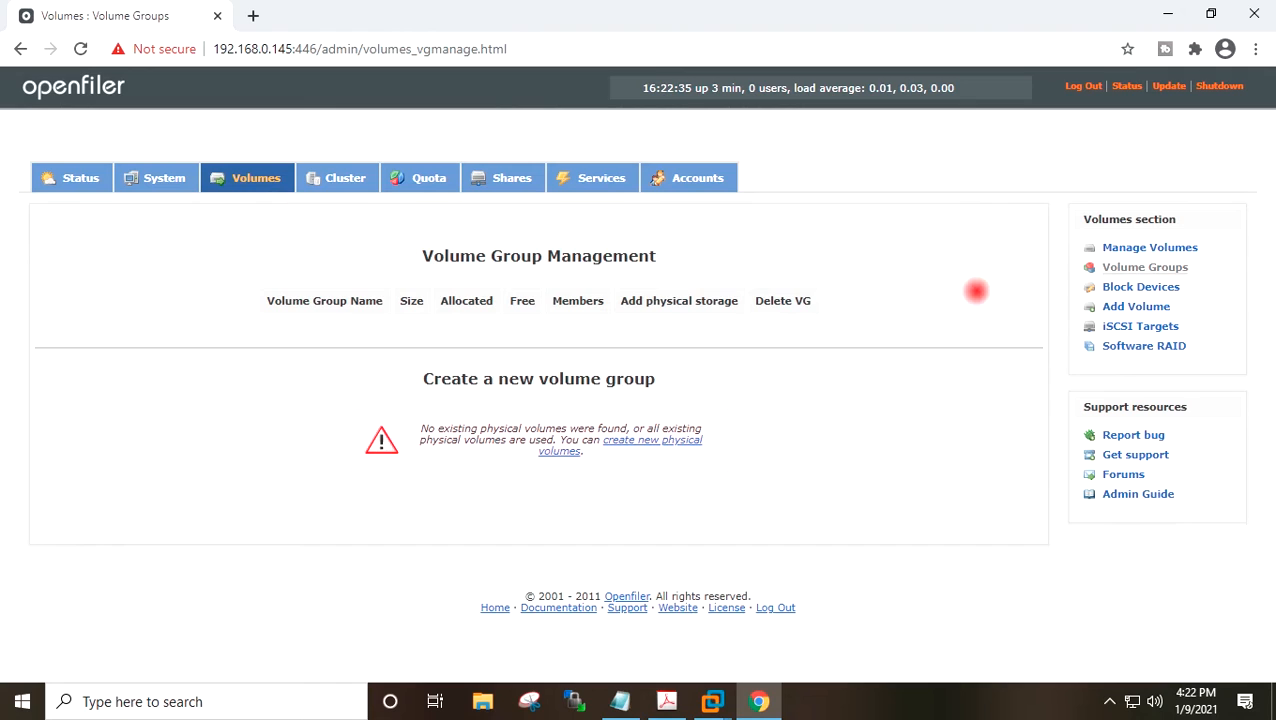
left_click(1114, 284)
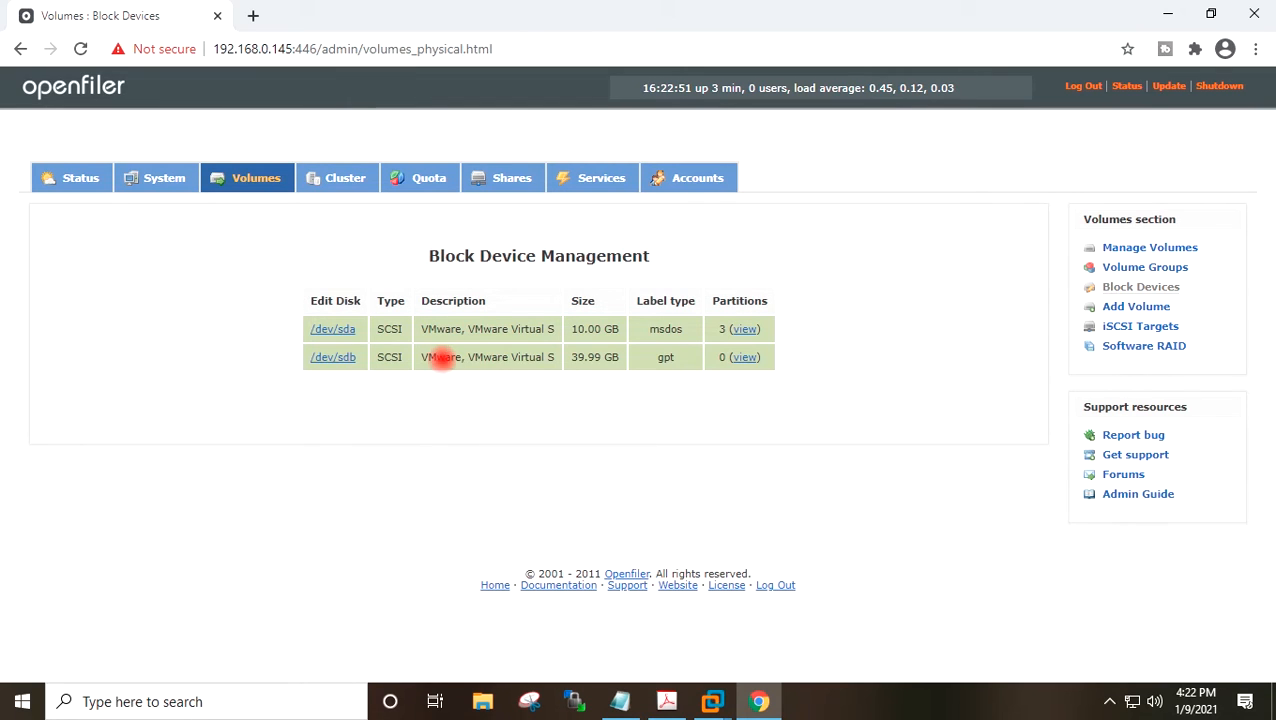
left_click_drag(428, 357, 651, 357)
left_click(603, 356)
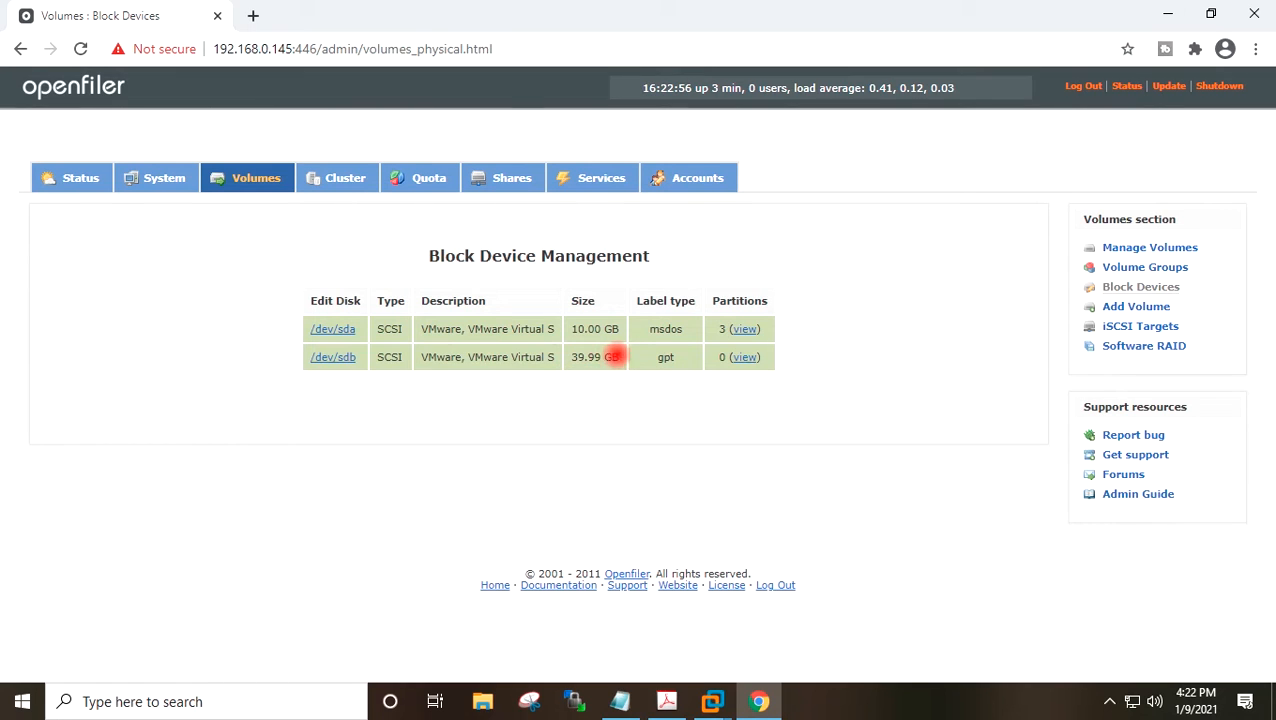
Create a primary physical volume partition on /dev/sdb spanning cylinders 1 to 5221.
left_click_drag(666, 358, 478, 356)
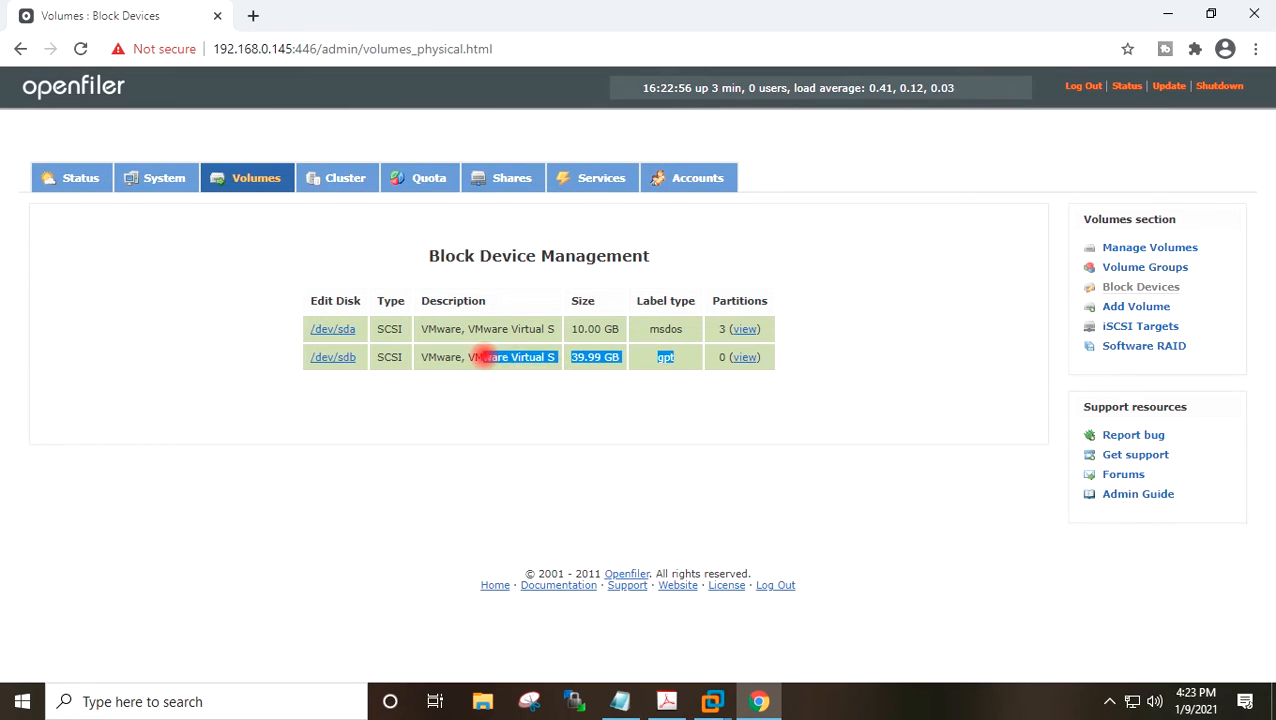
left_click(482, 356)
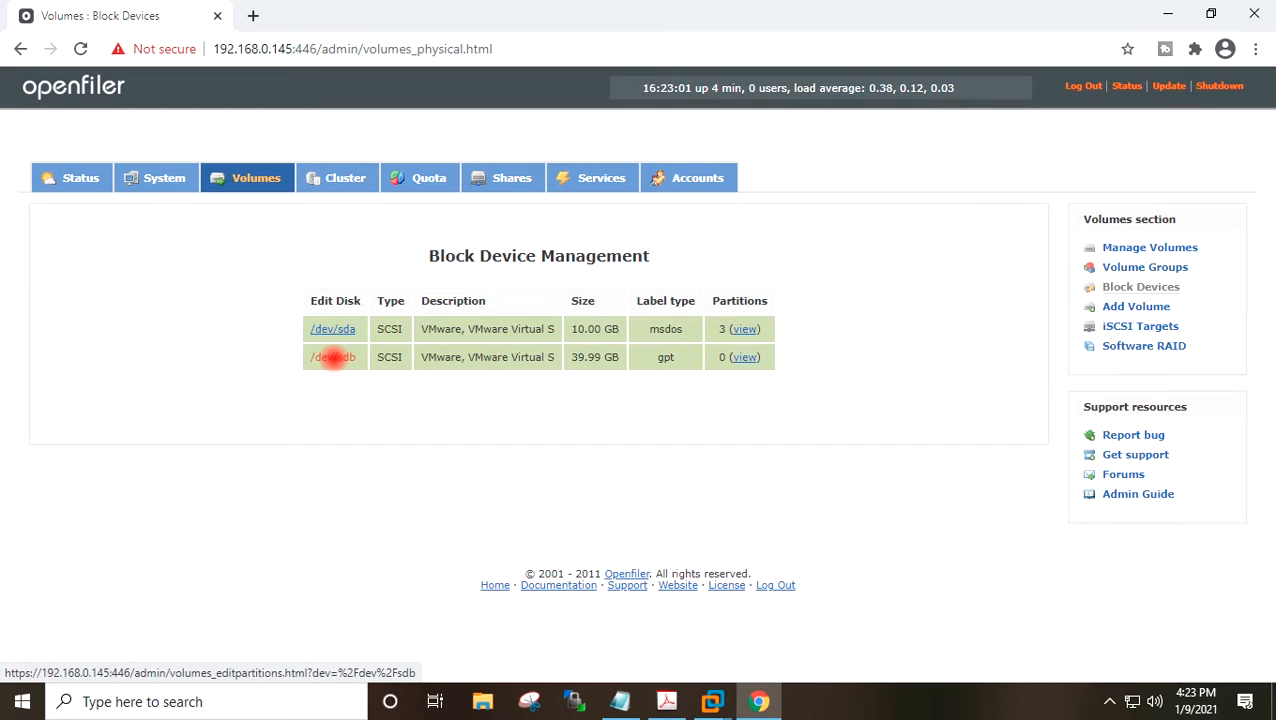
left_click(333, 357)
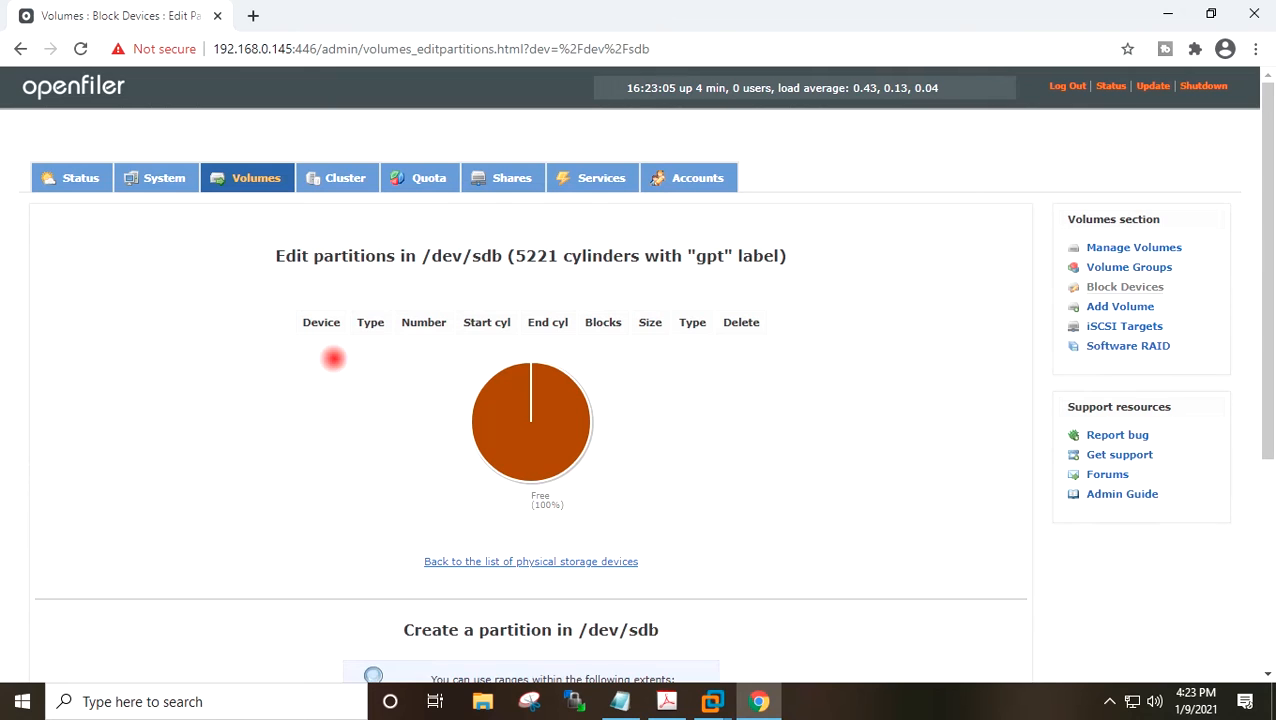
scroll(683, 334, "down", 1)
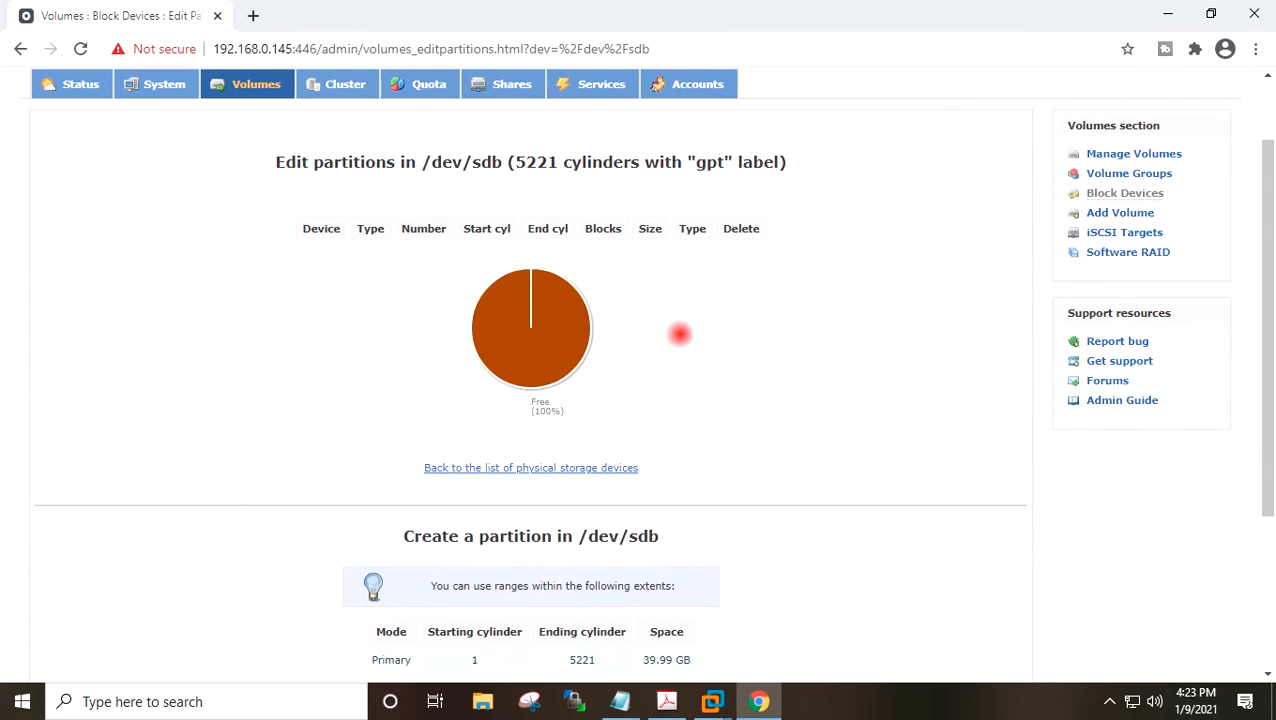
scroll(679, 334, "down", 2)
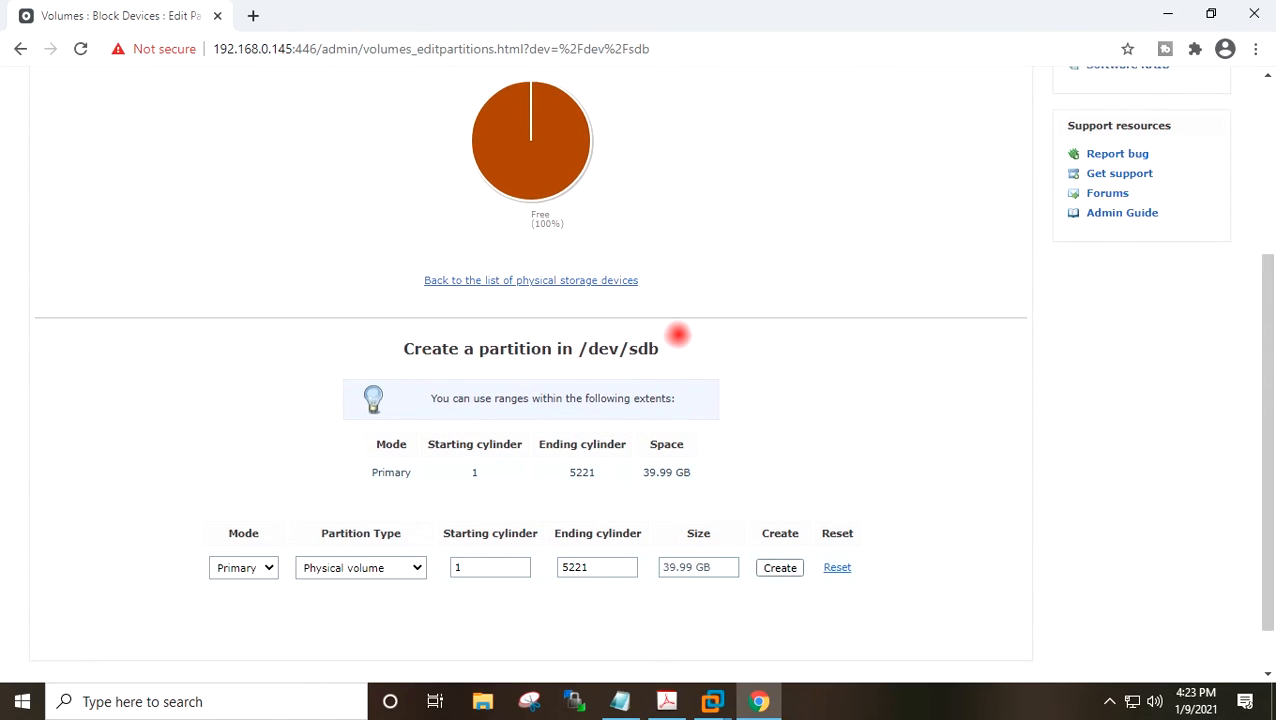
scroll(677, 334, "down", 1)
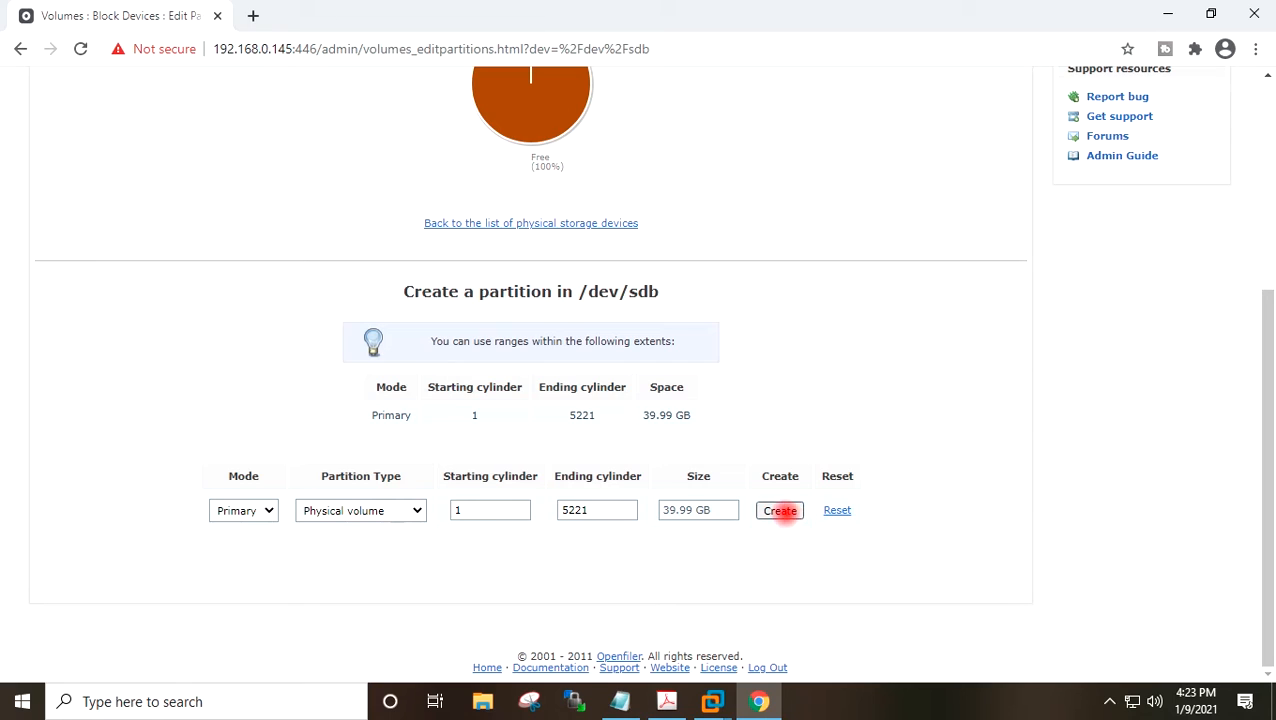
left_click(780, 511)
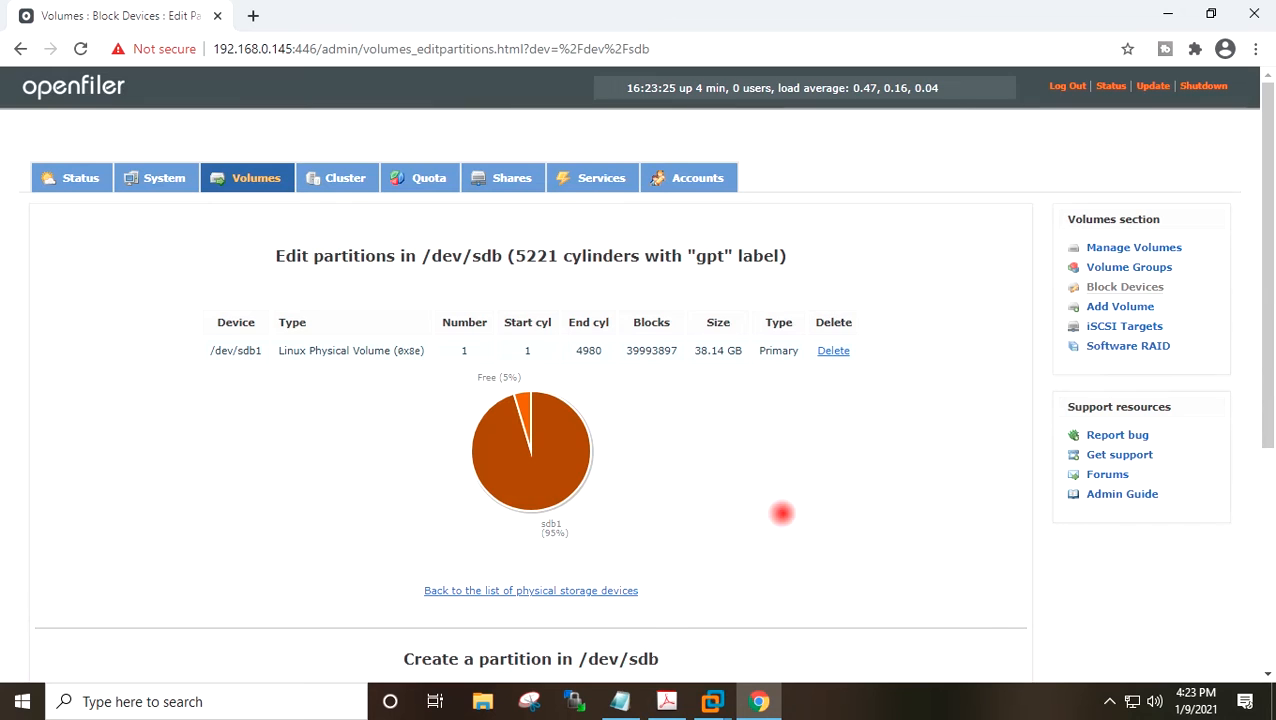
scroll(688, 467, "down", 4)
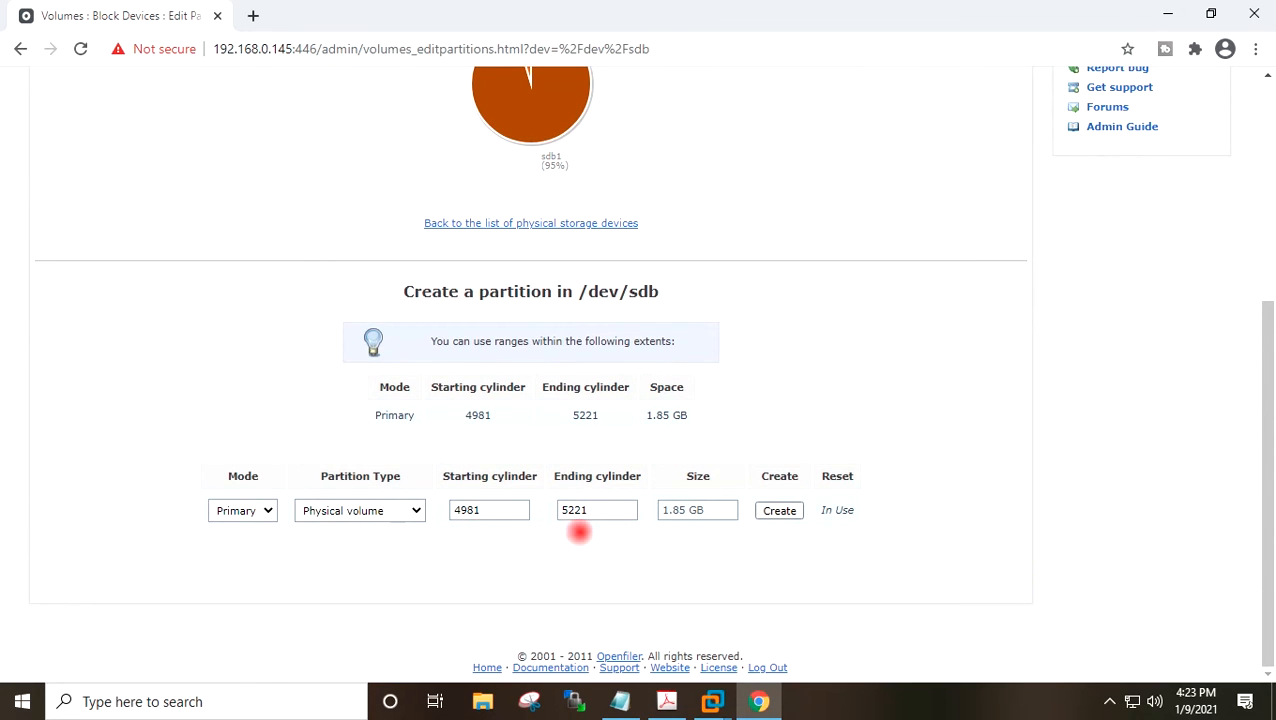
scroll(923, 302, "up", 5)
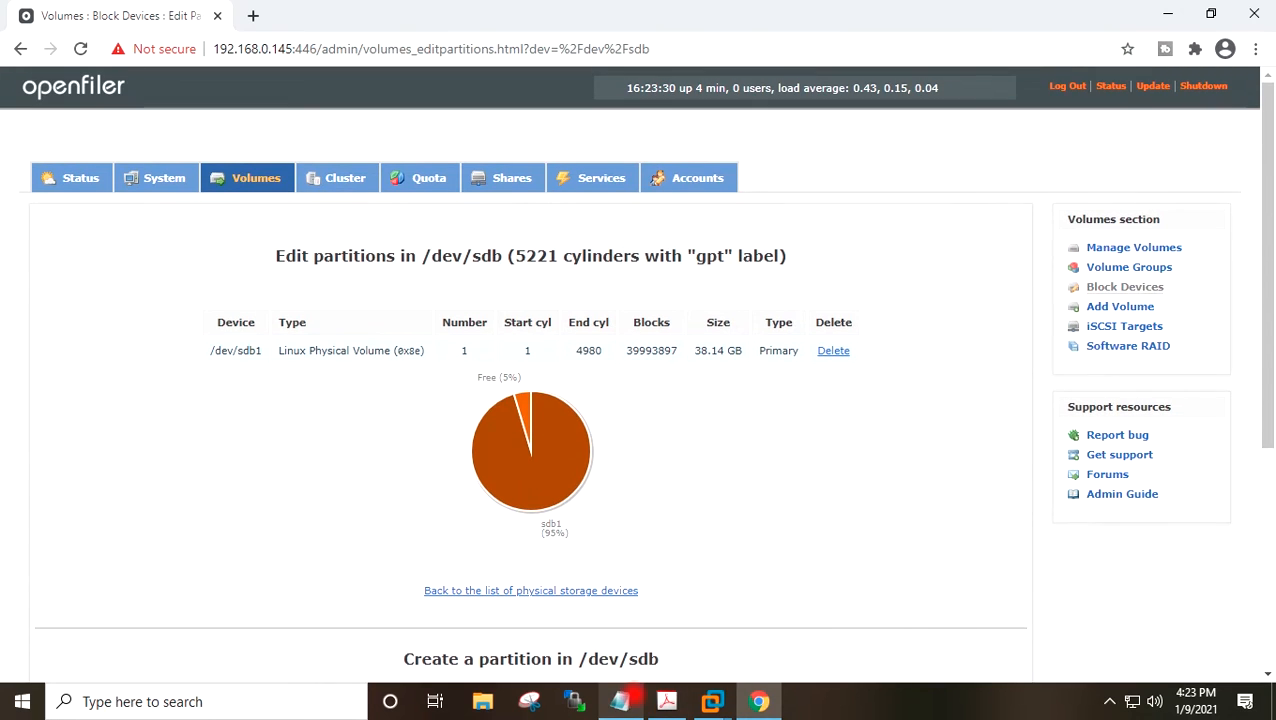
Review the task list in Notepad, highlighting the step for creating a volume group.
left_click(620, 701)
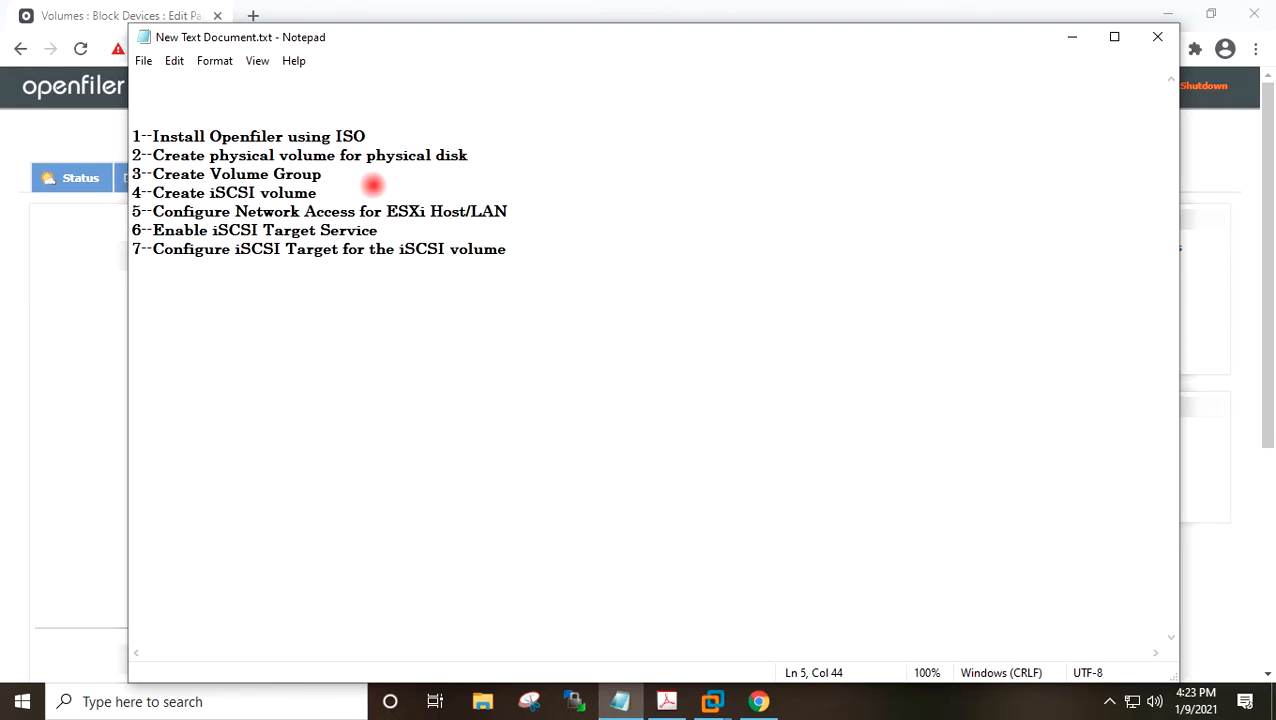
left_click_drag(350, 174, 122, 176)
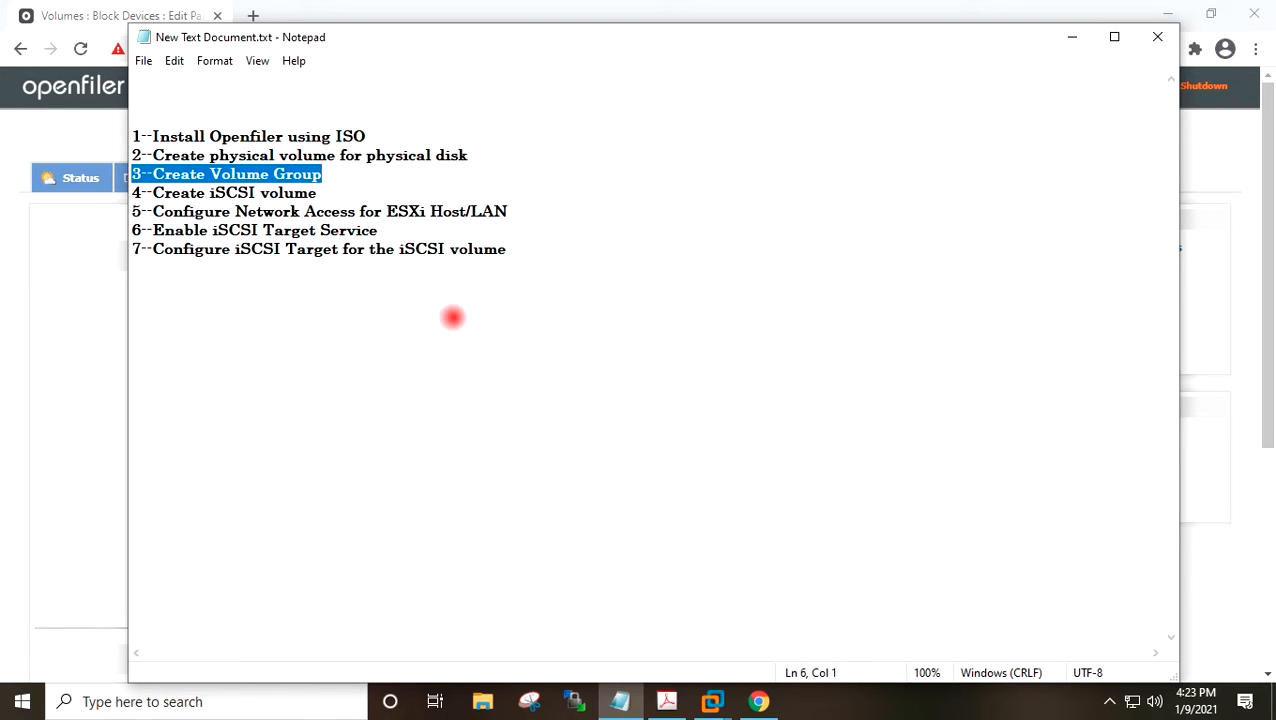
left_click(1071, 38)
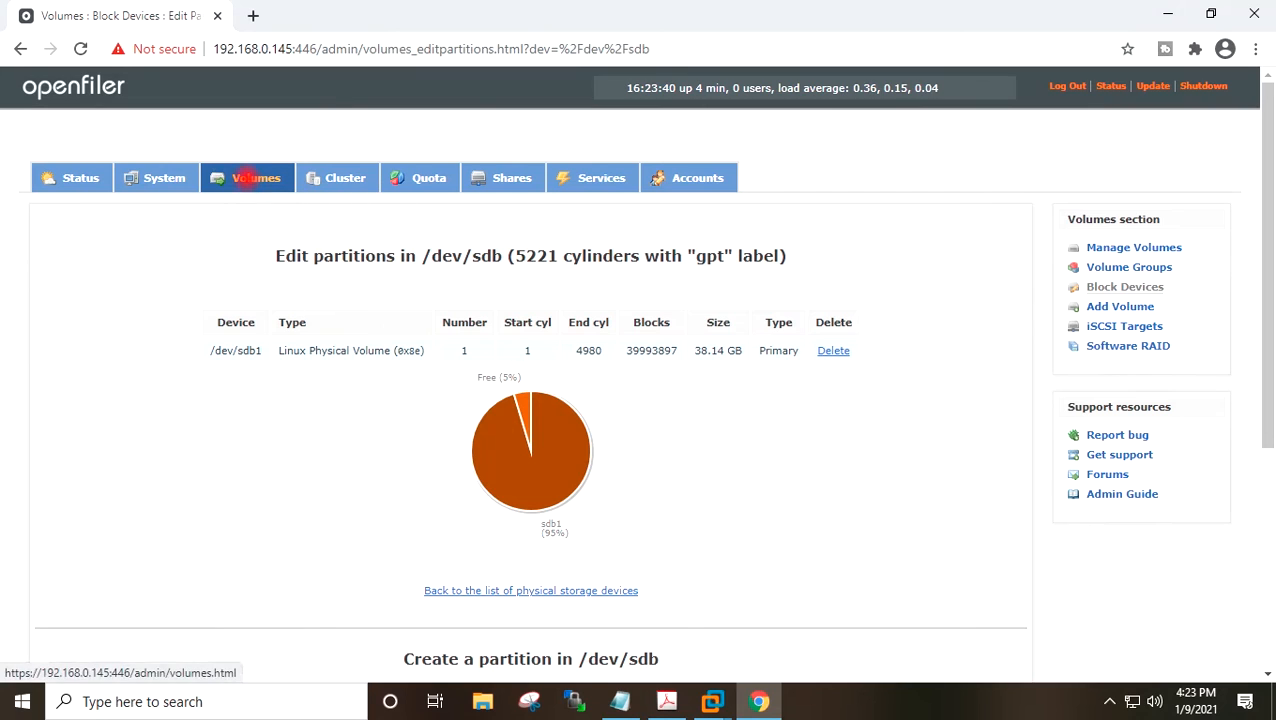
Create a volume group named VG01 containing the /dev/sdb1 physical volume.
left_click(243, 178)
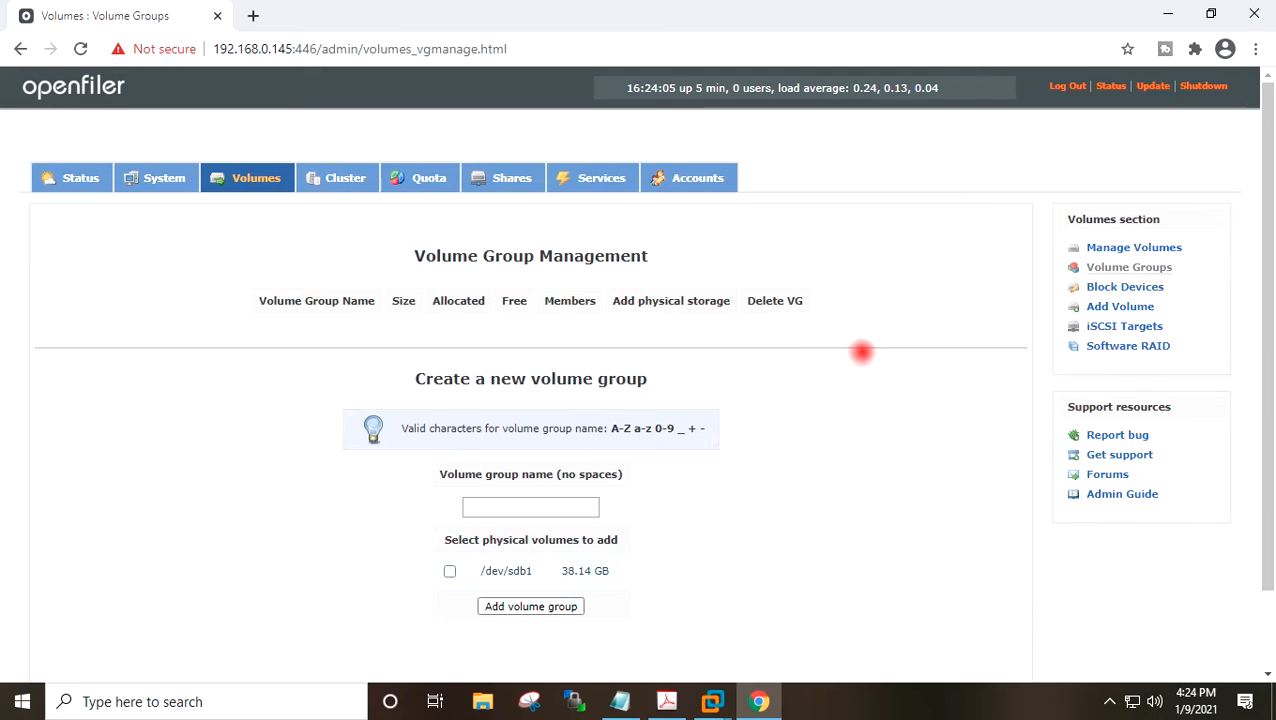
scroll(868, 363, "down", 1)
left_click(556, 410)
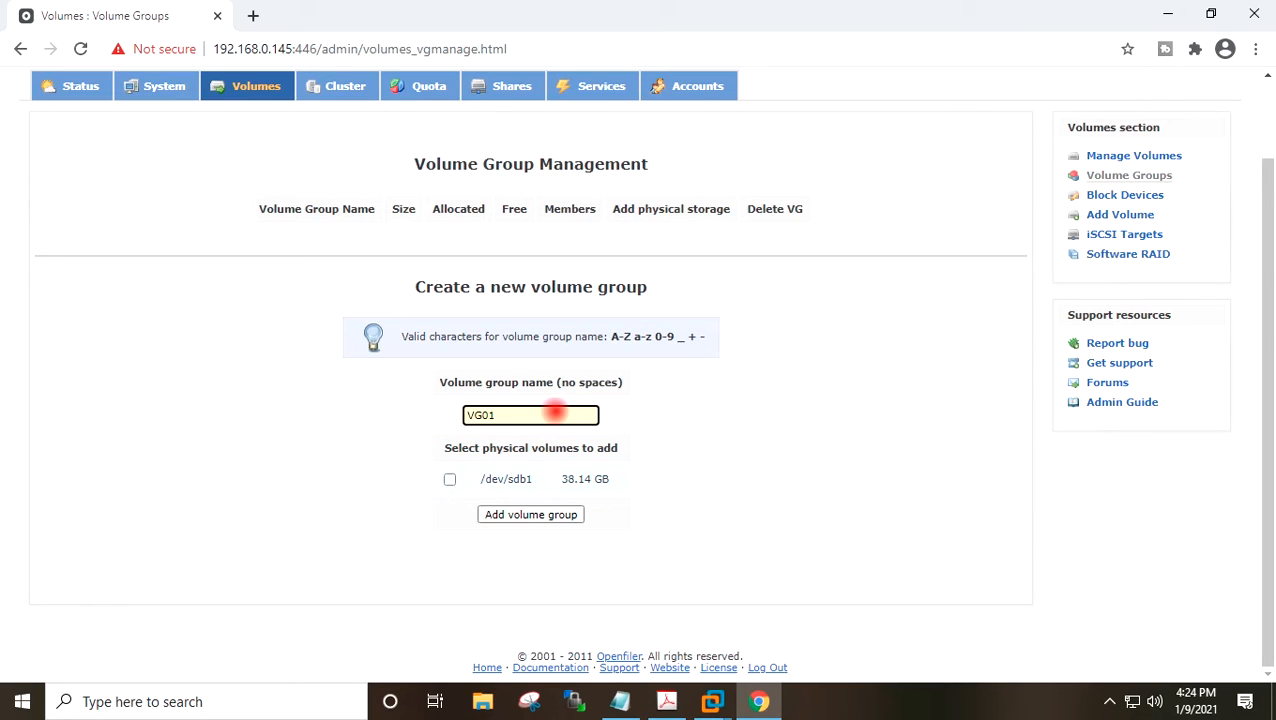
left_click(449, 480)
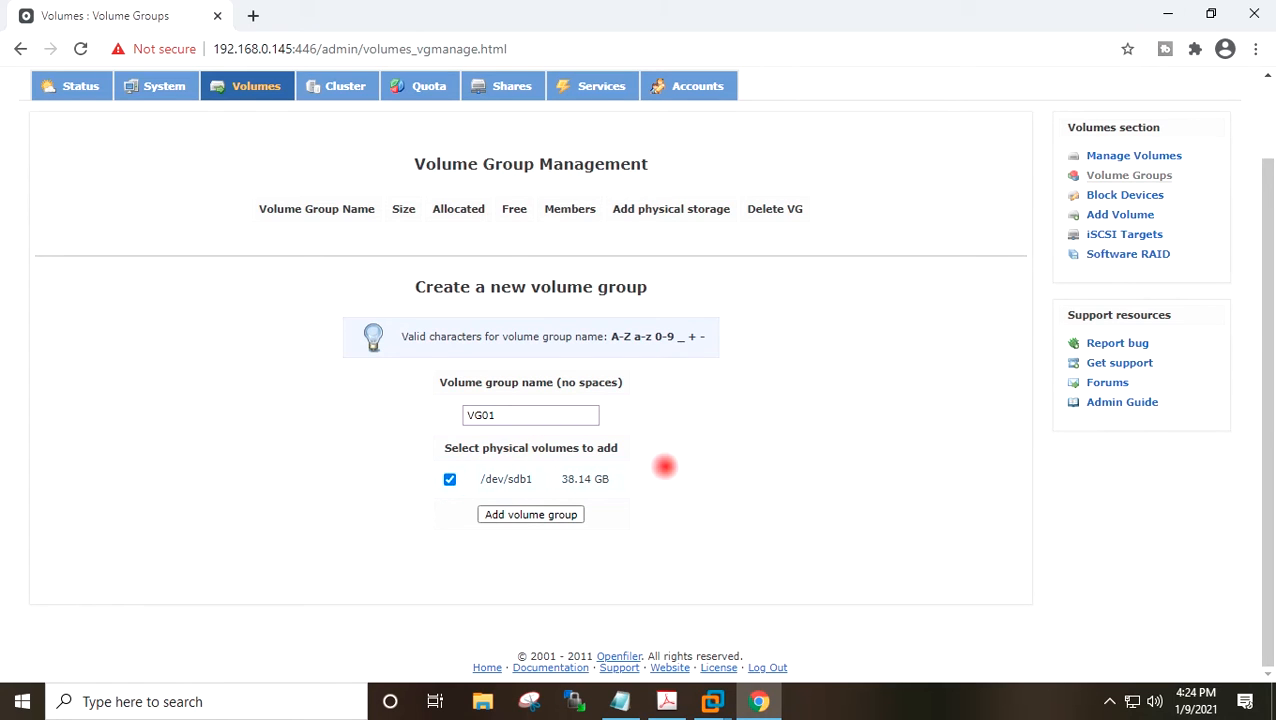
left_click_drag(561, 479, 485, 479)
left_click(689, 467)
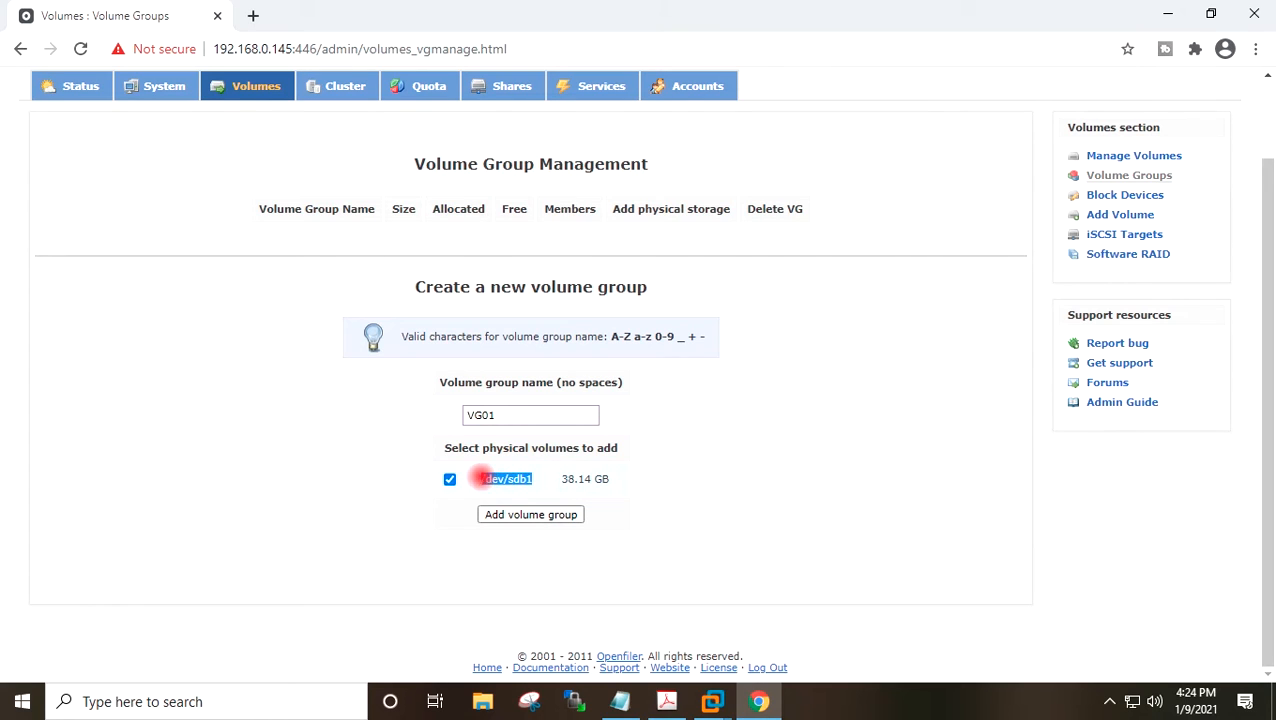
left_click(531, 514)
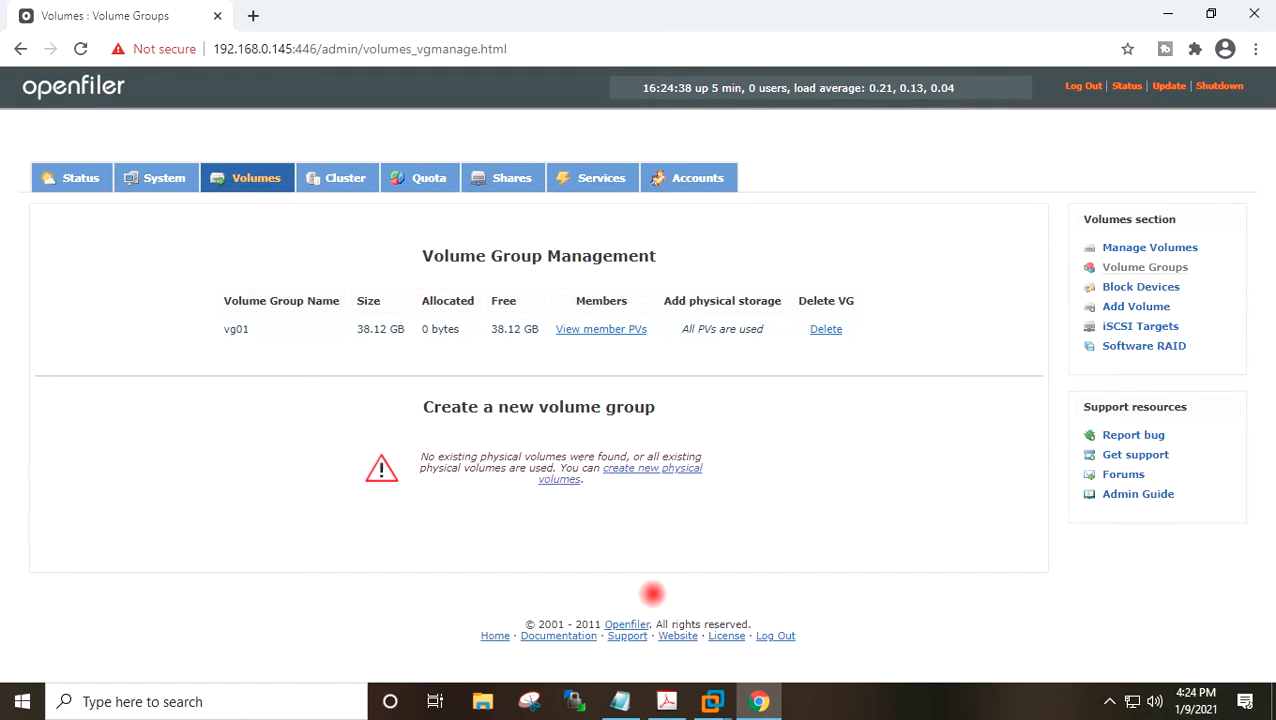
Review the task list in Notepad, highlighting the step for creating an iSCSI volume.
left_click(620, 701)
left_click_drag(330, 195, 122, 193)
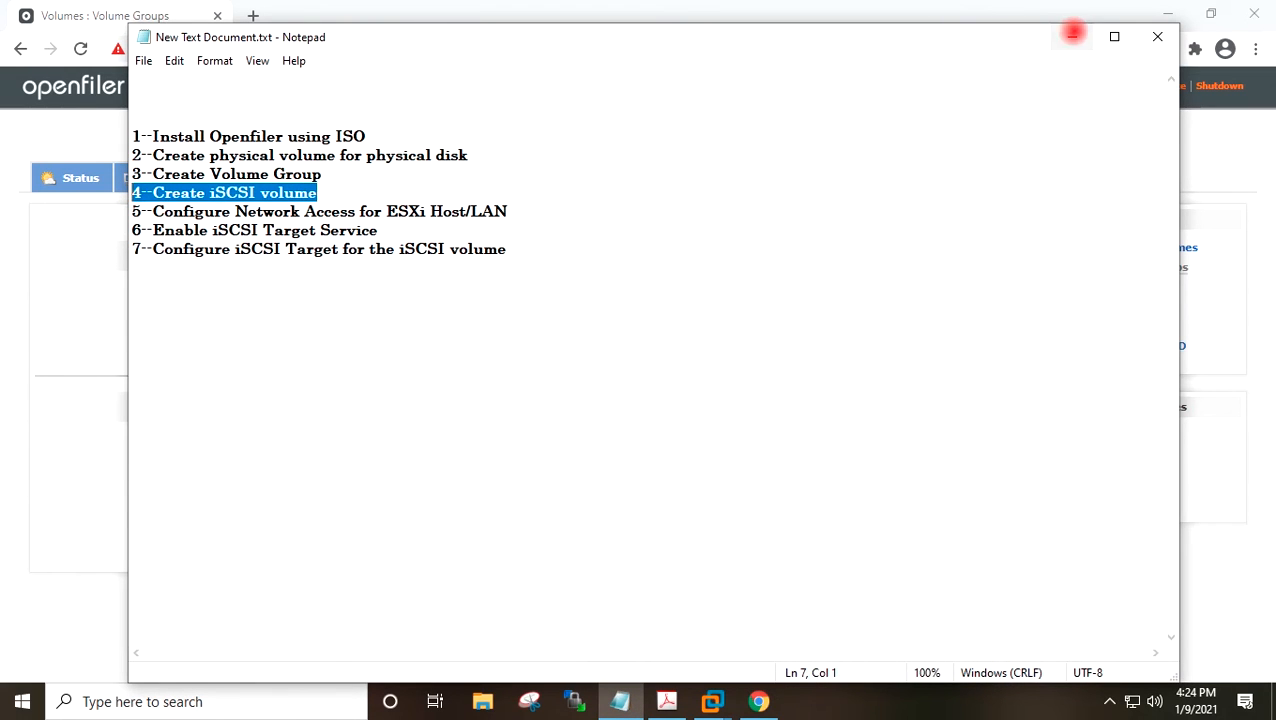
left_click(1072, 35)
Start adding a volume in vg01 named iSCSI-A and set its required space to 39040 MB.
left_click(252, 178)
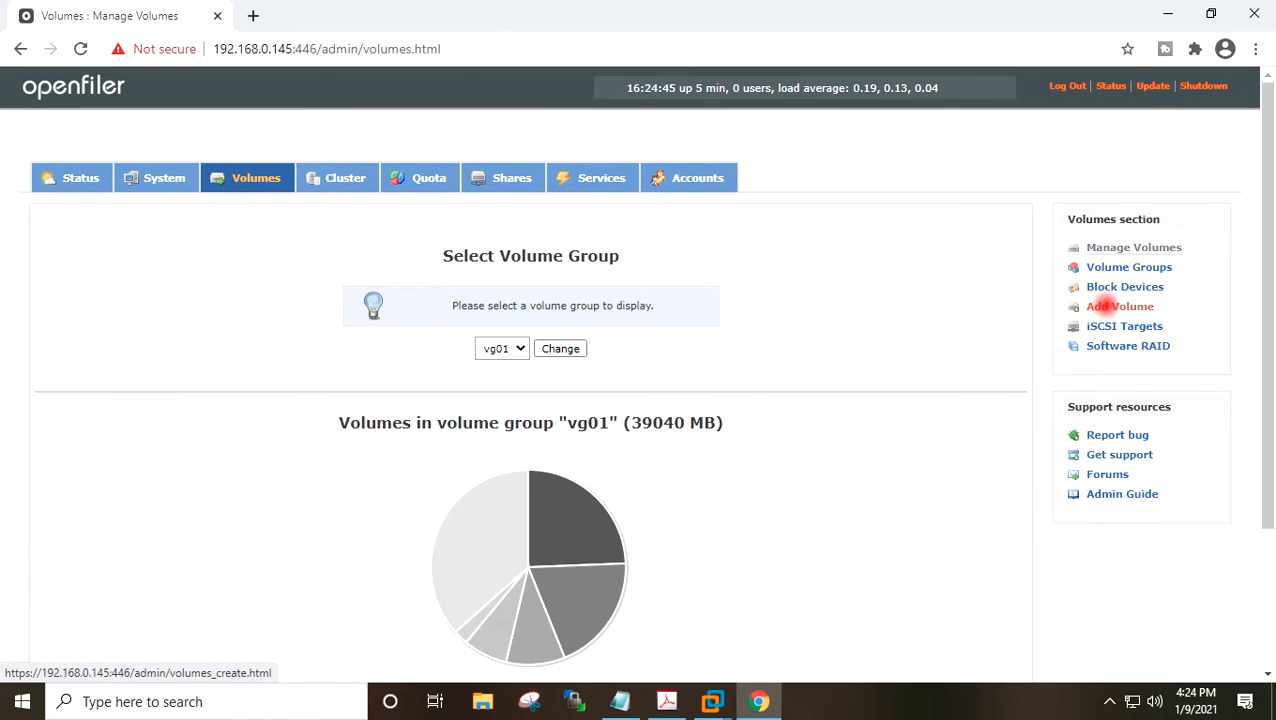
left_click(1104, 305)
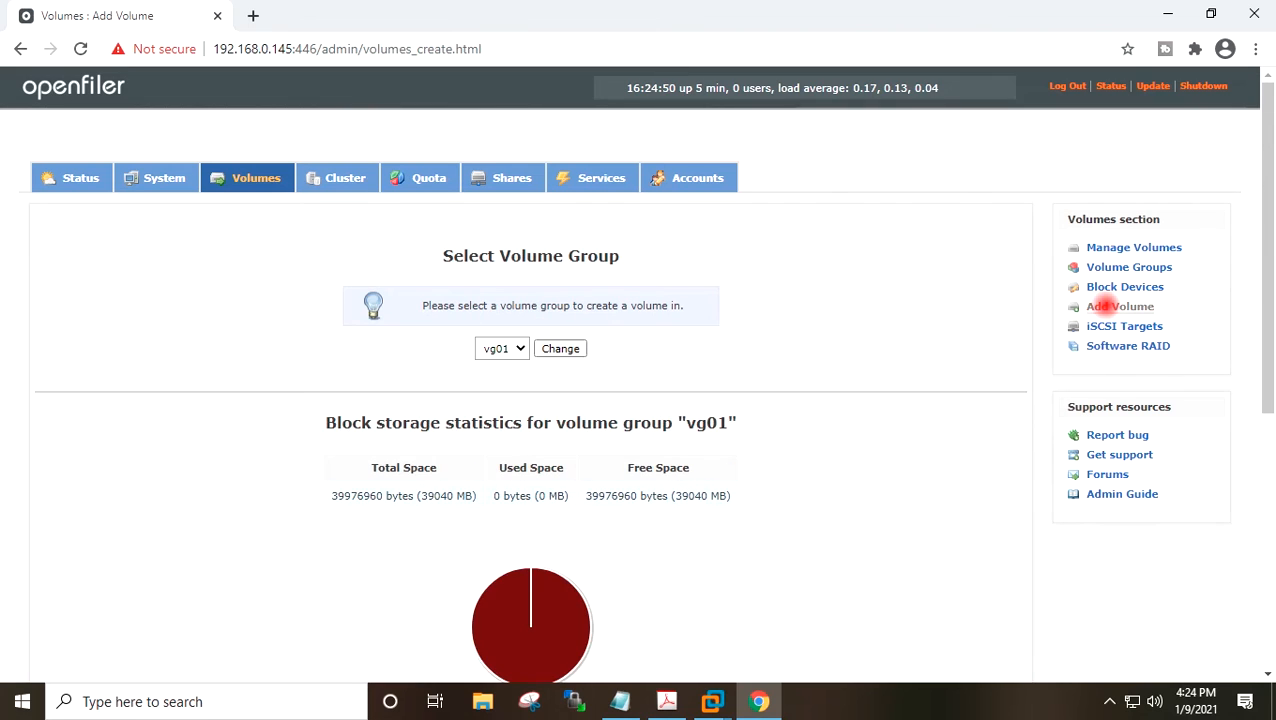
left_click(505, 350)
left_click(511, 362)
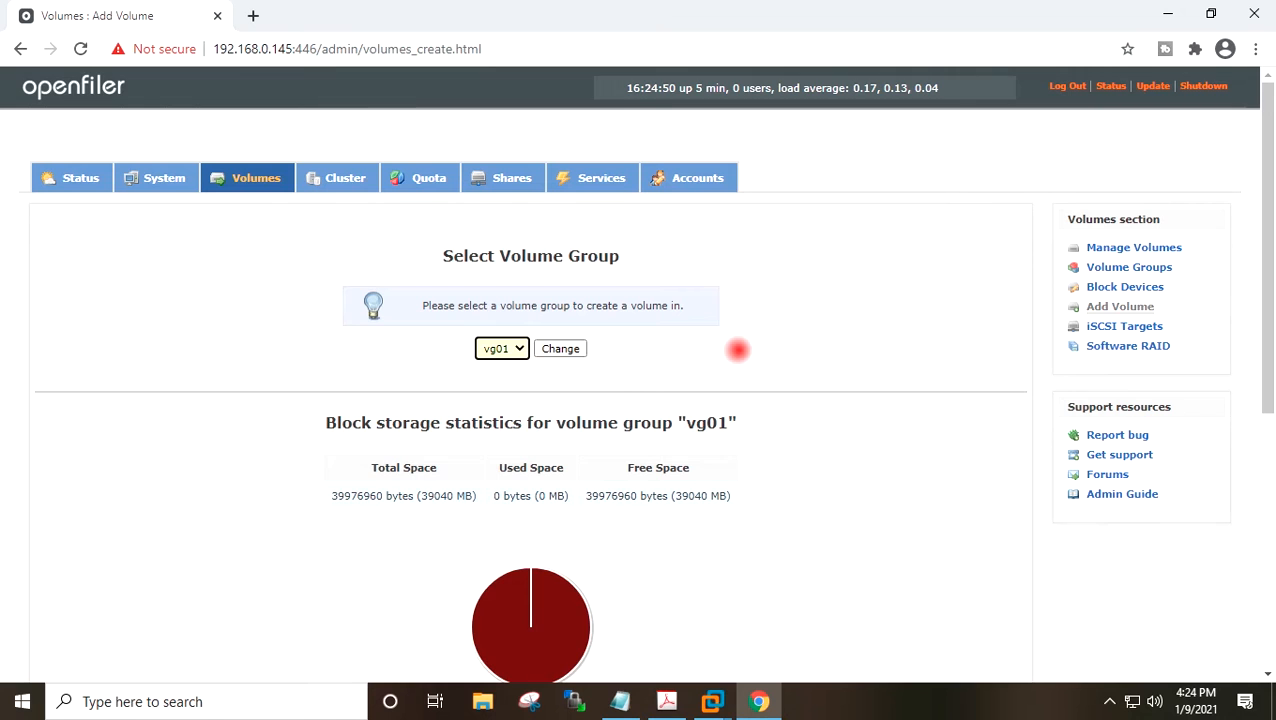
scroll(737, 349, "down", 3)
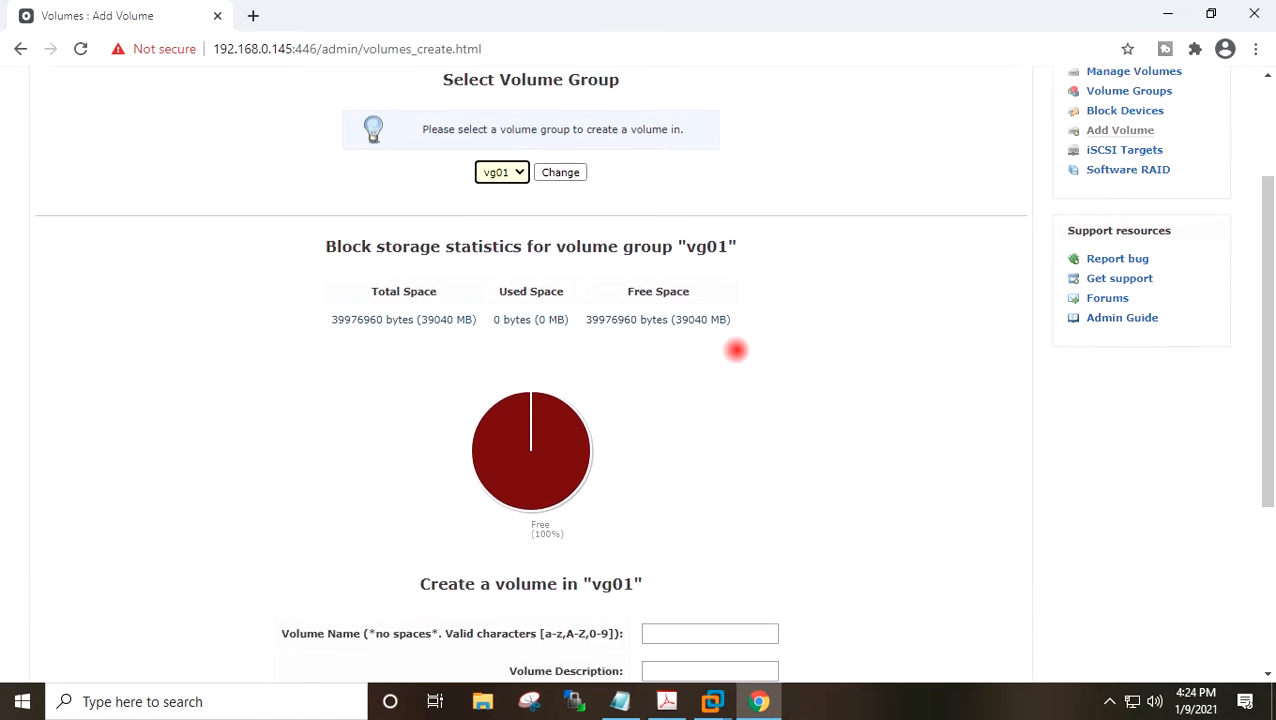
scroll(736, 349, "down", 1)
left_click(682, 433)
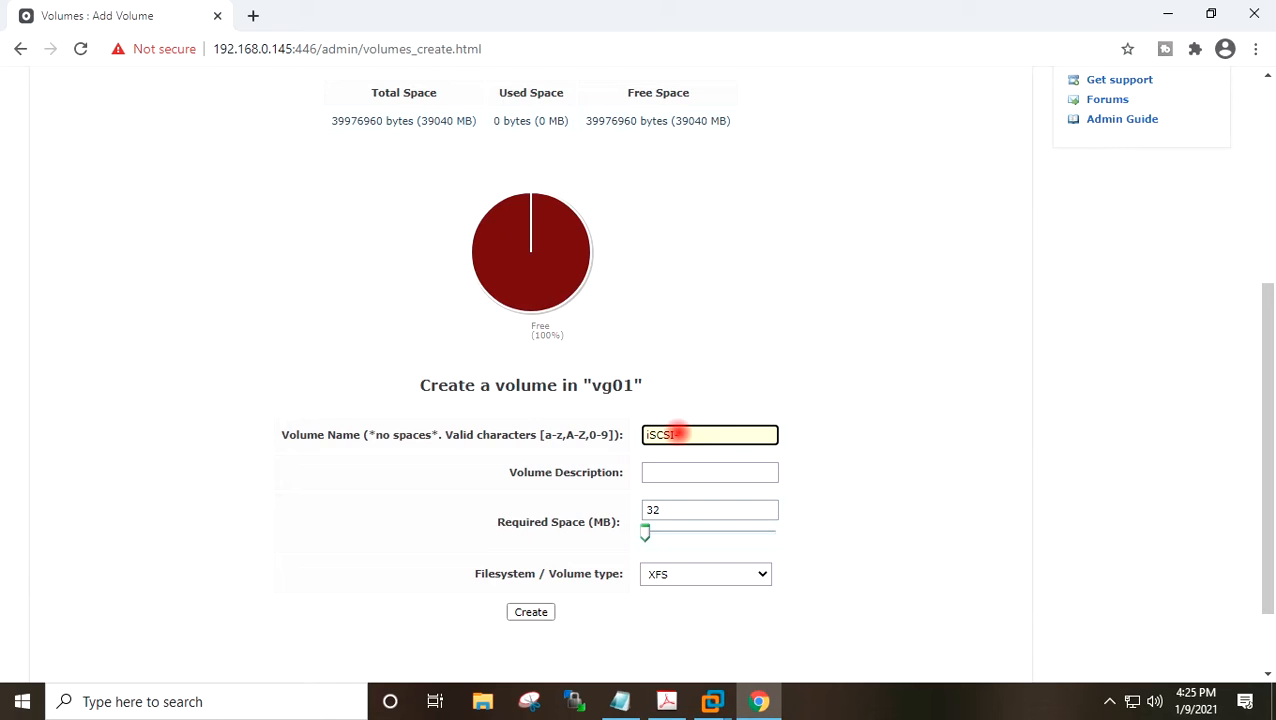
type("A")
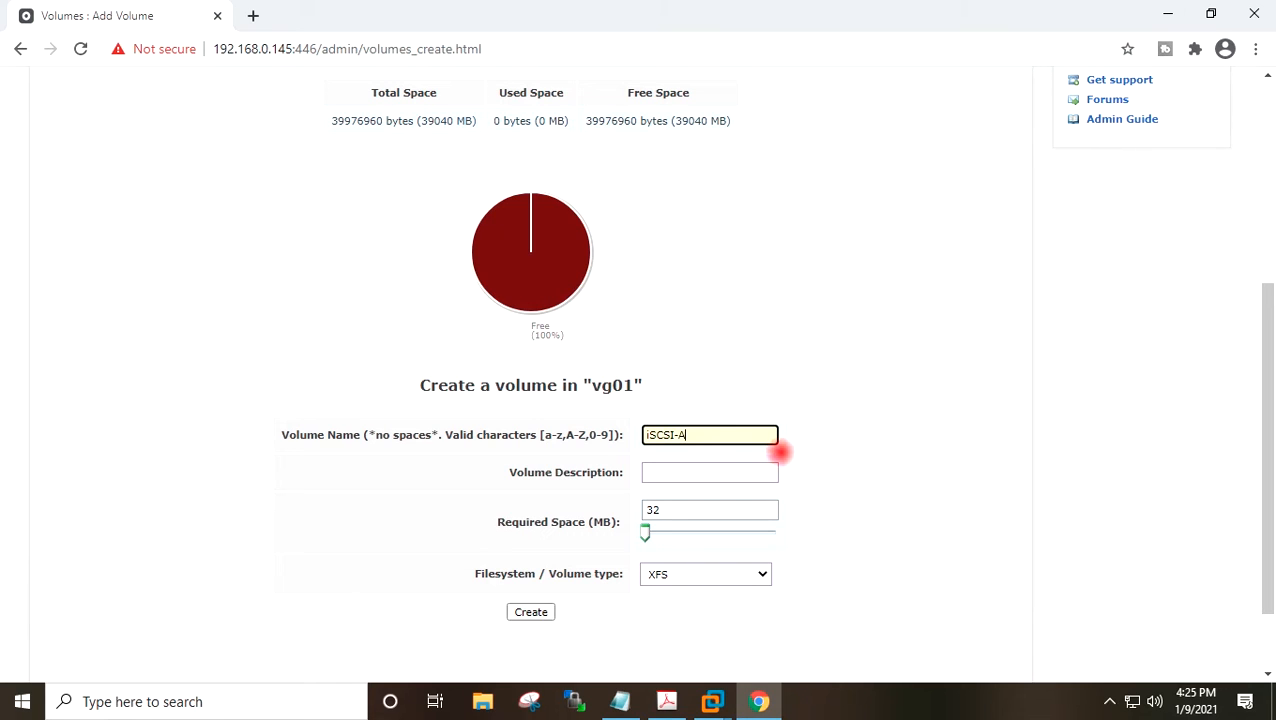
left_click_drag(645, 533, 801, 533)
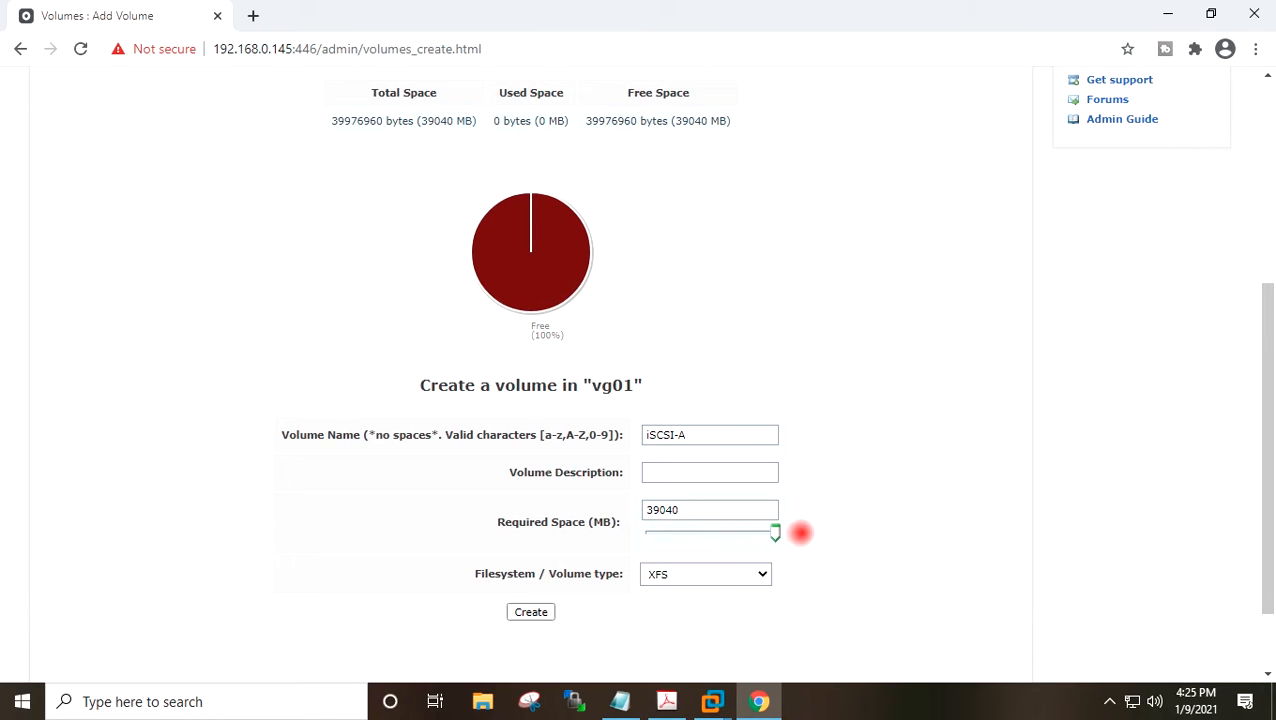
Set the volume type to block (iSCSI,FC,etc) and create the volume.
scroll(810, 490, "down", 2)
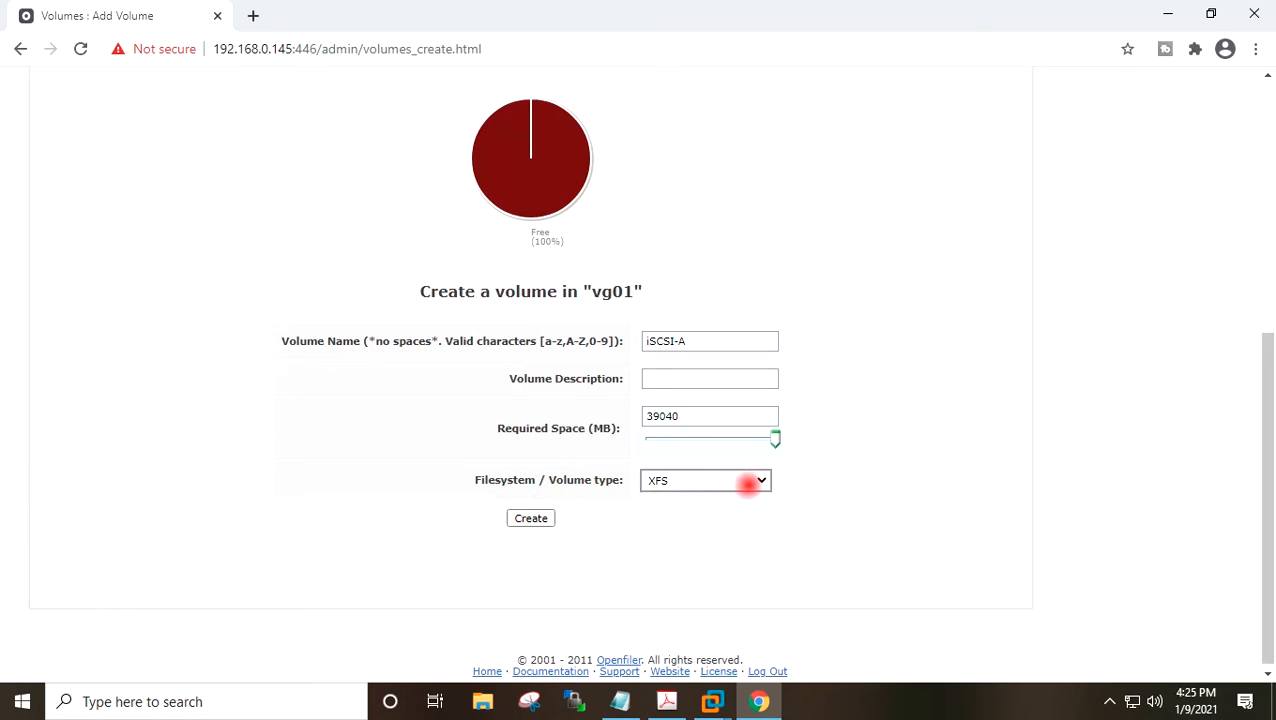
left_click(746, 483)
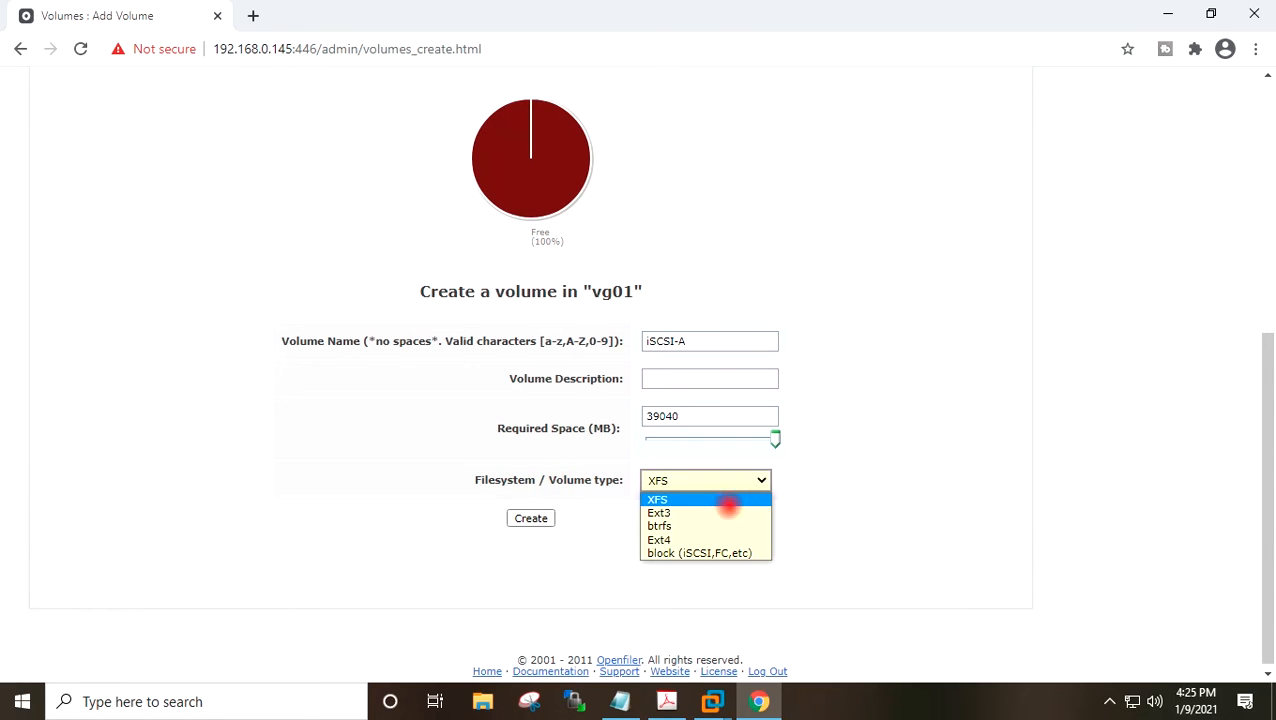
left_click(721, 553)
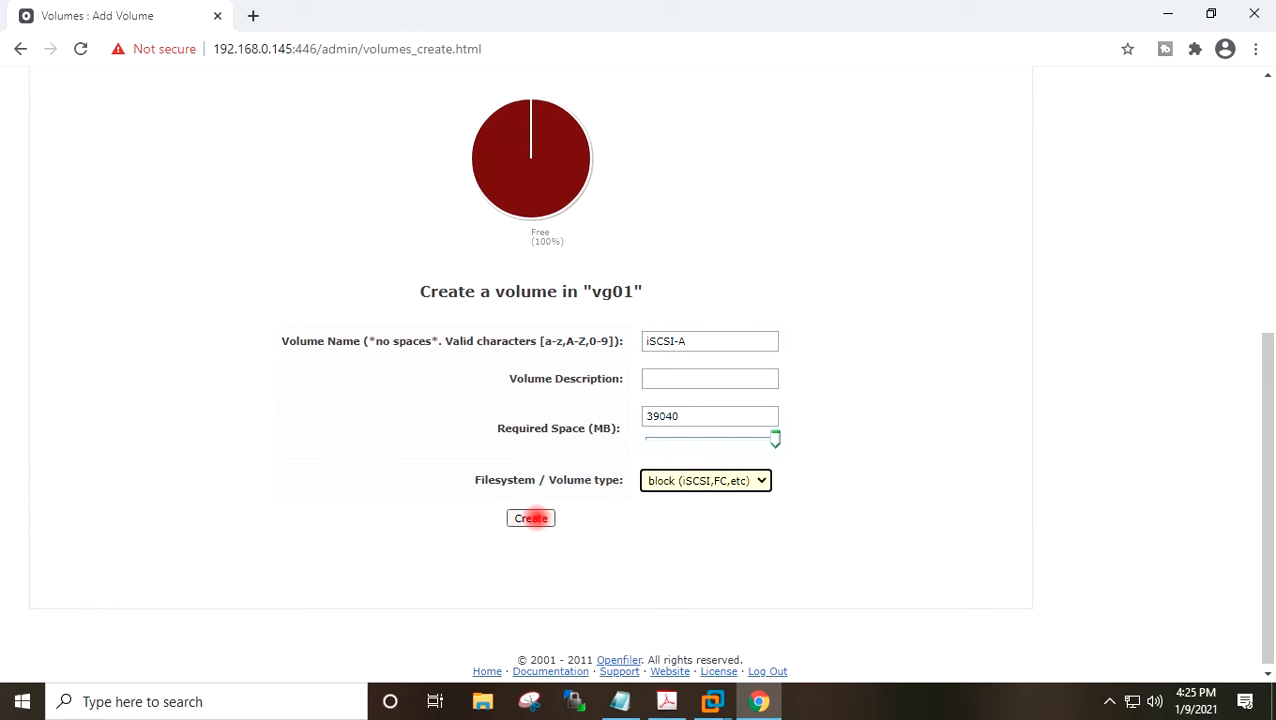
left_click(531, 518)
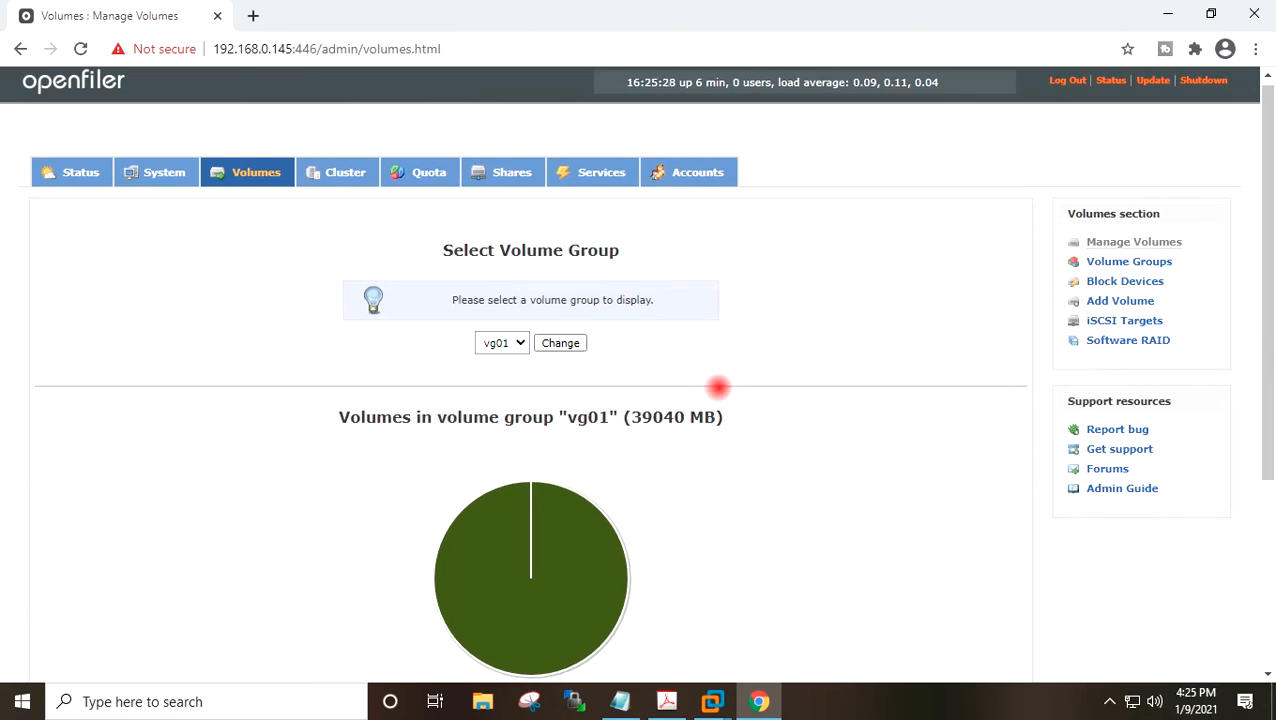
Examine the new volume's name, size and file system type in the vg01 volume list.
scroll(715, 387, "down", 3)
left_click_drag(117, 480, 77, 480)
left_click_drag(176, 481, 233, 481)
left_click(239, 481)
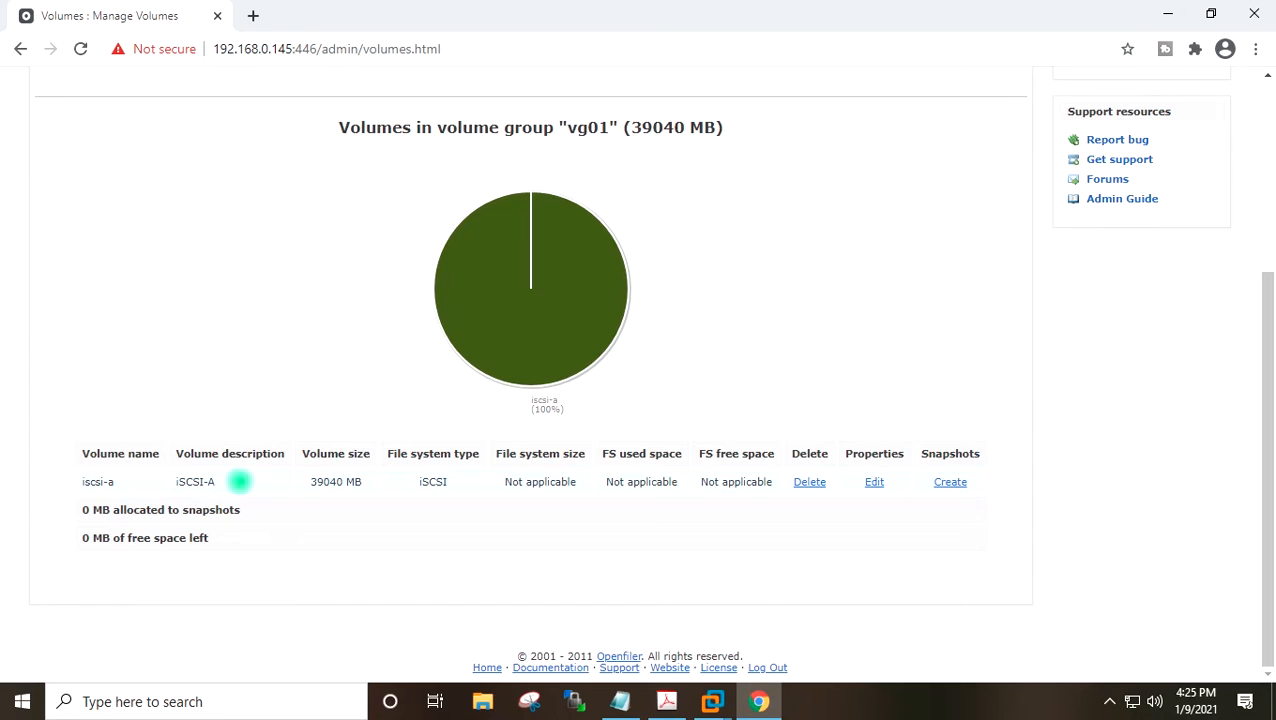
left_click_drag(311, 480, 366, 481)
left_click(401, 480)
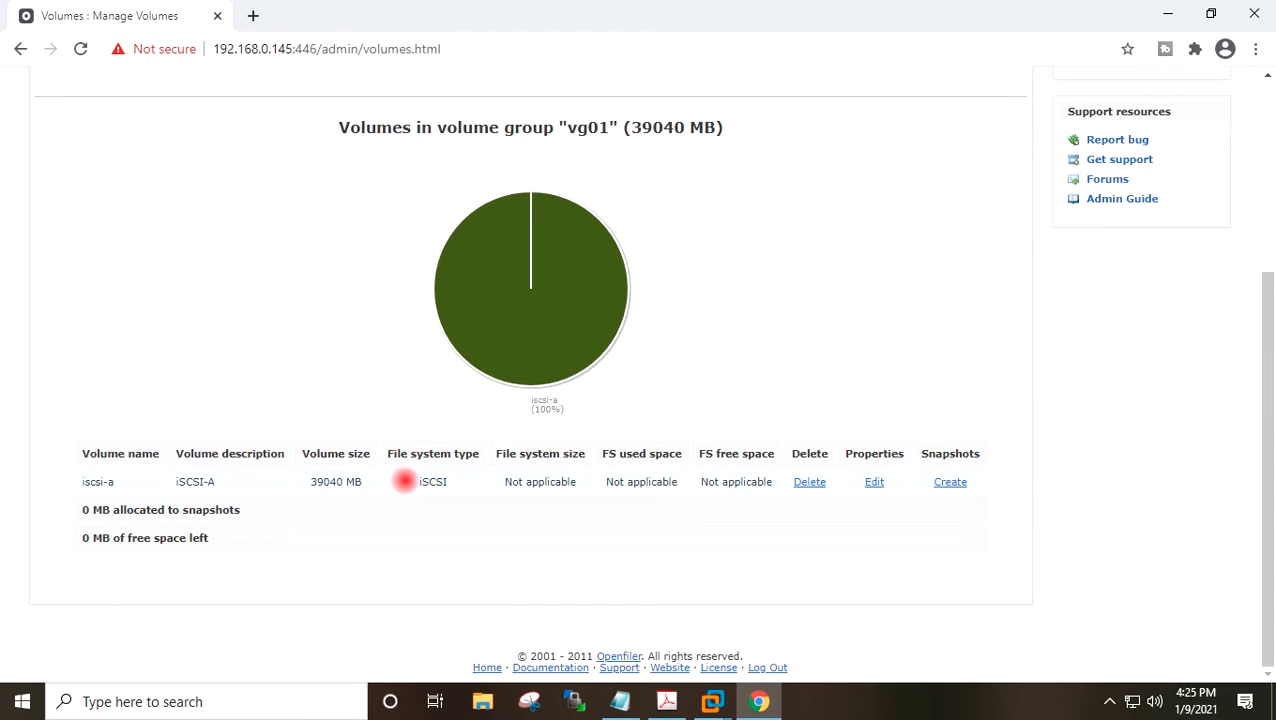
scroll(703, 347, "up", 3)
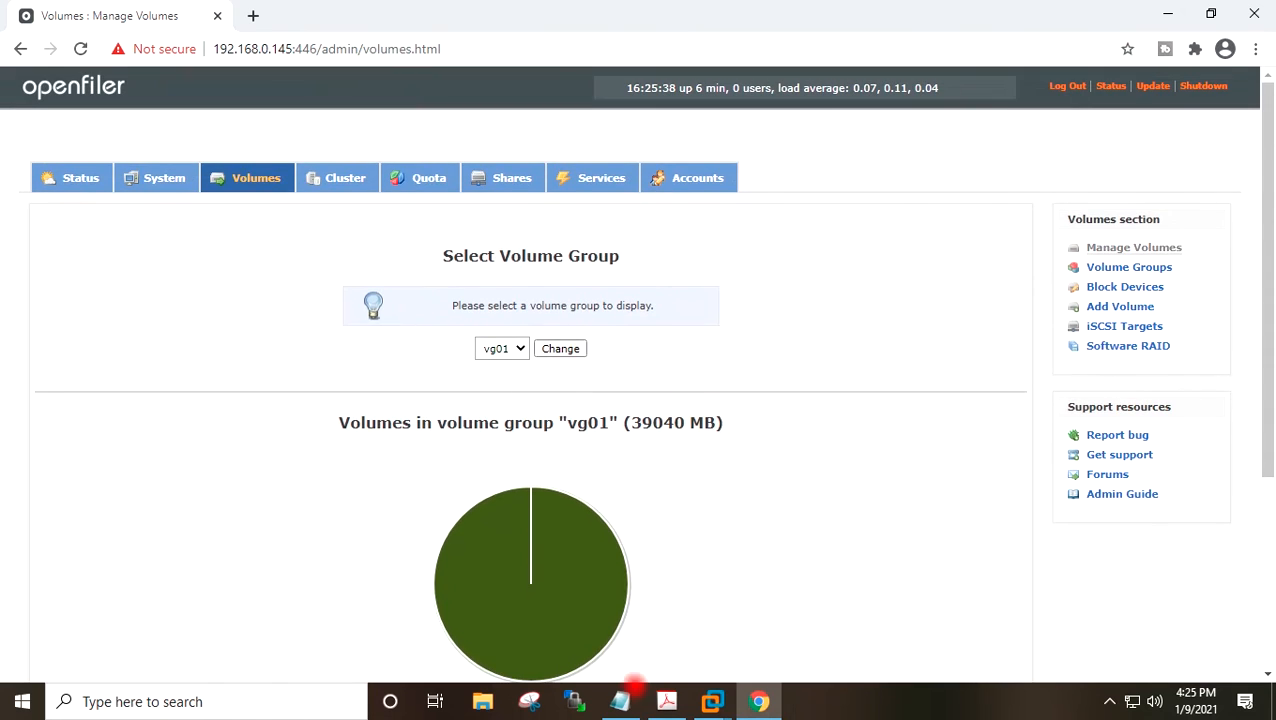
Review the task list in Notepad, highlighting the step for configuring network access for the ESXi host.
left_click(624, 699)
left_click_drag(524, 213, 115, 211)
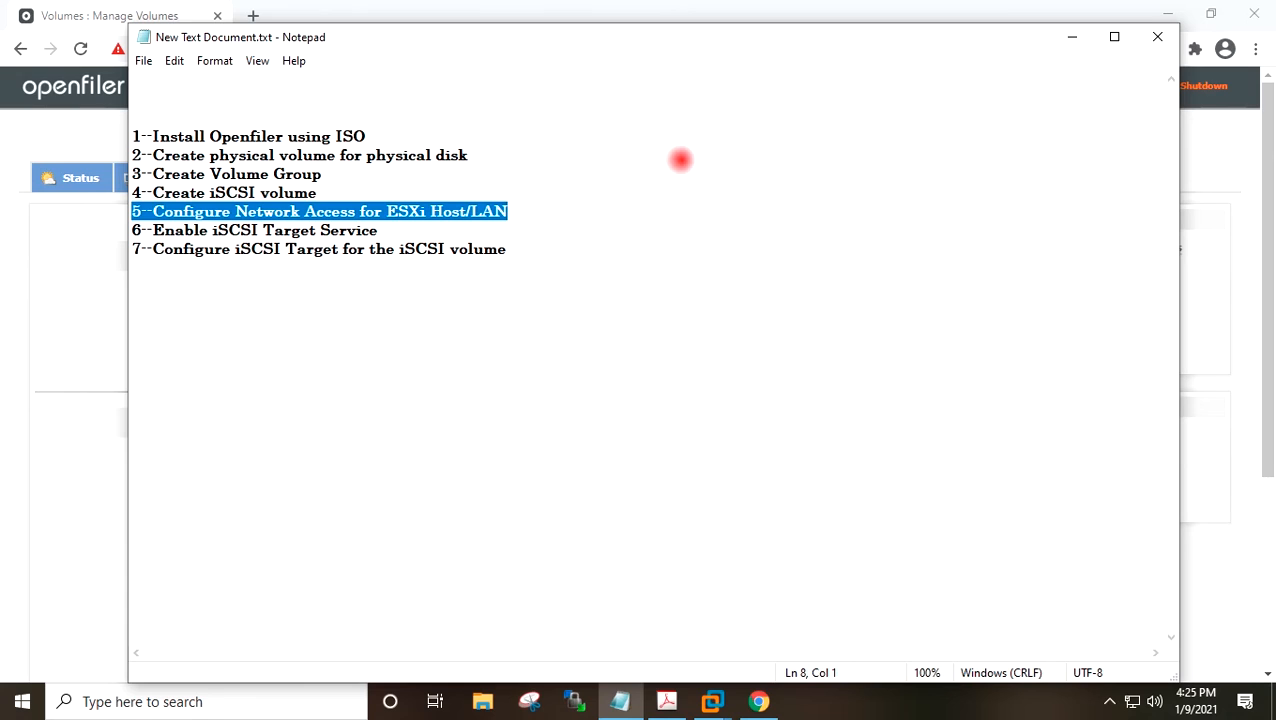
left_click(1070, 38)
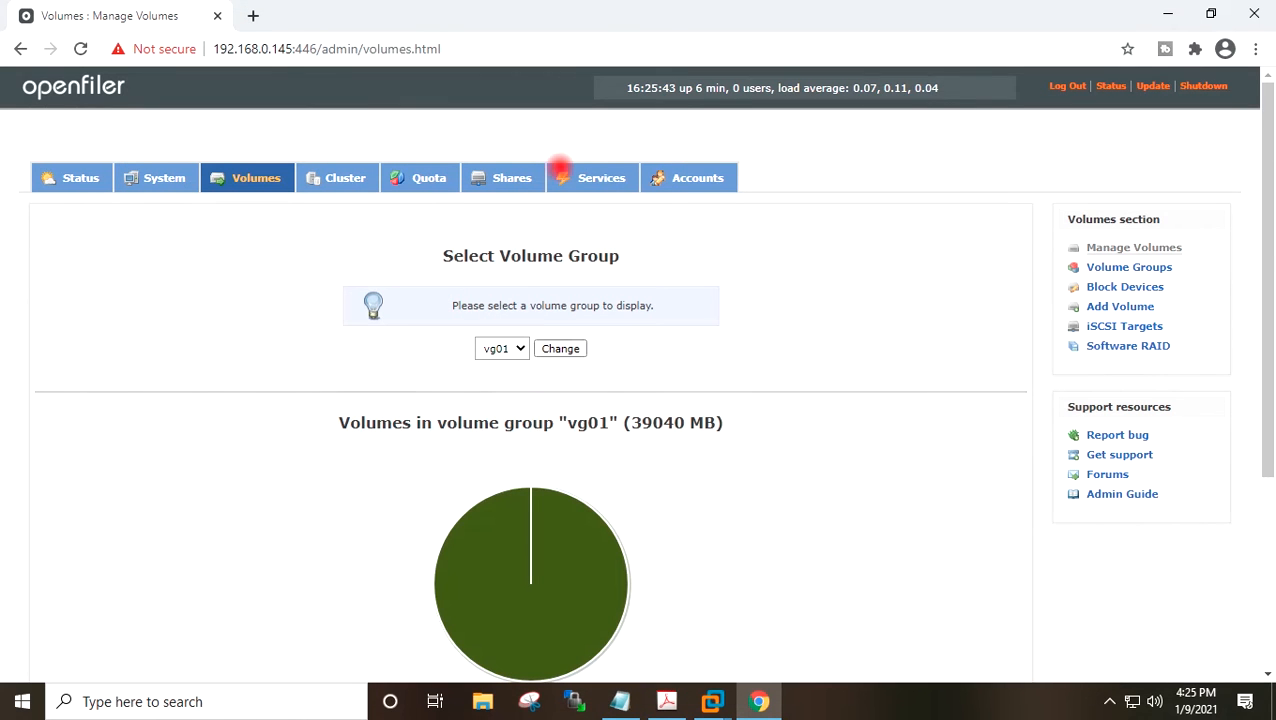
Open the System section's network configuration page.
left_click(136, 179)
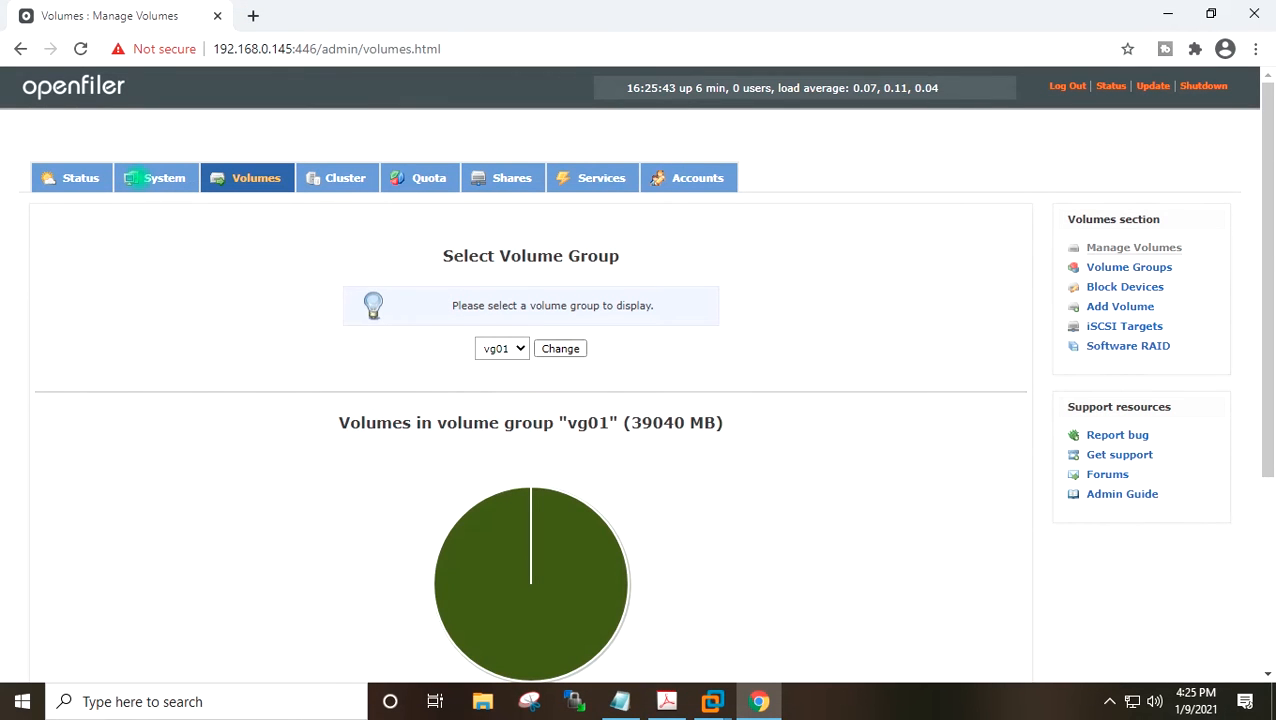
left_click(157, 176)
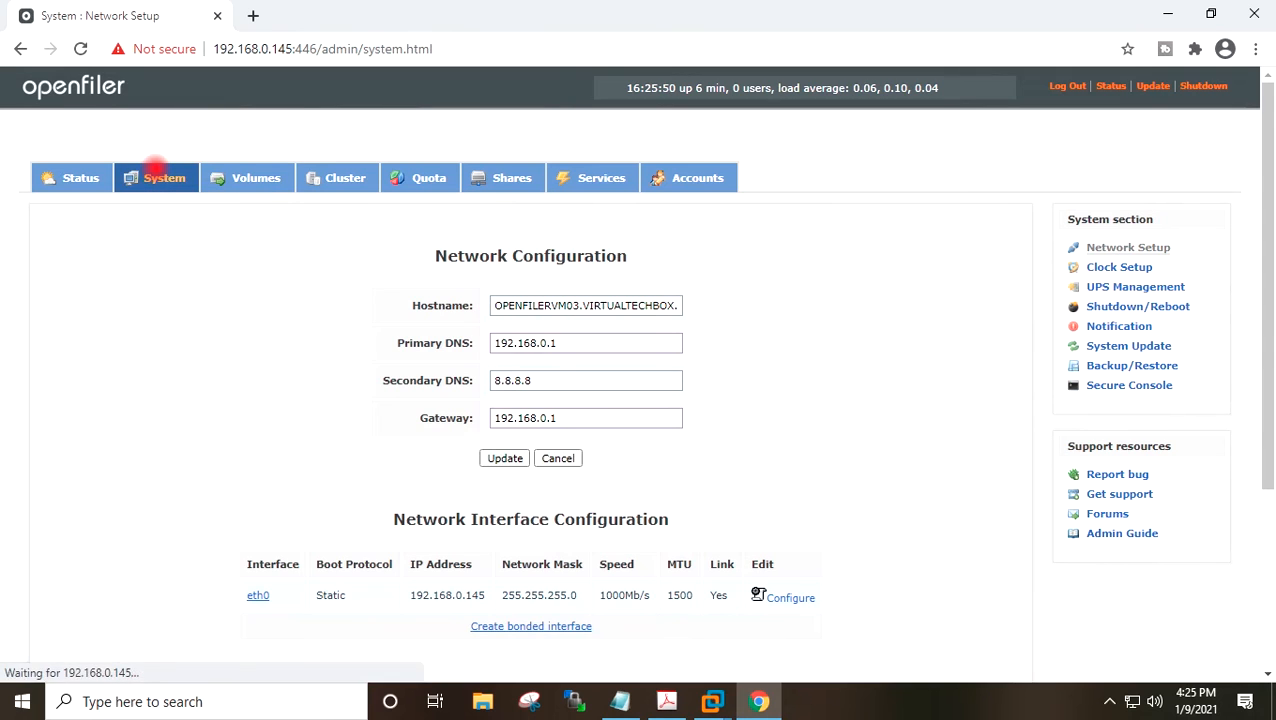
Add a network access entry named LAN for network 192.168.0.0 with netmask 255.255.255.0 and type Share.
scroll(148, 196, "down", 1)
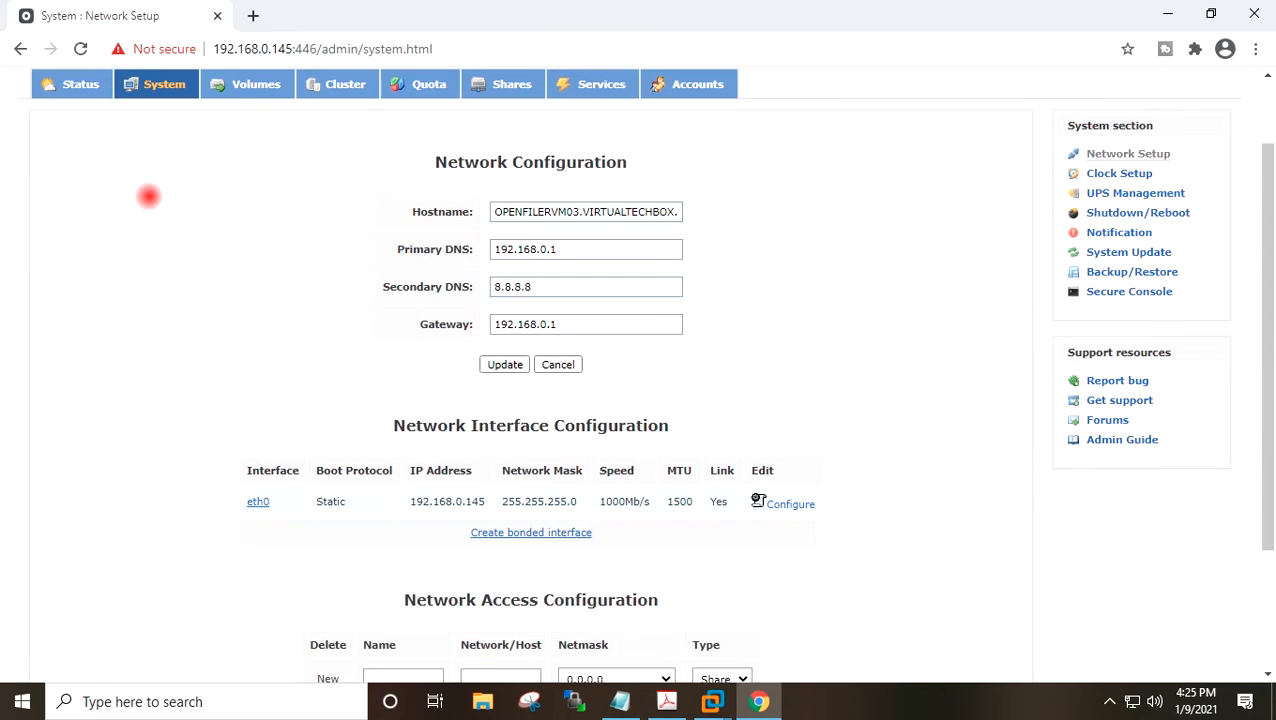
scroll(148, 196, "down", 2)
left_click(386, 506)
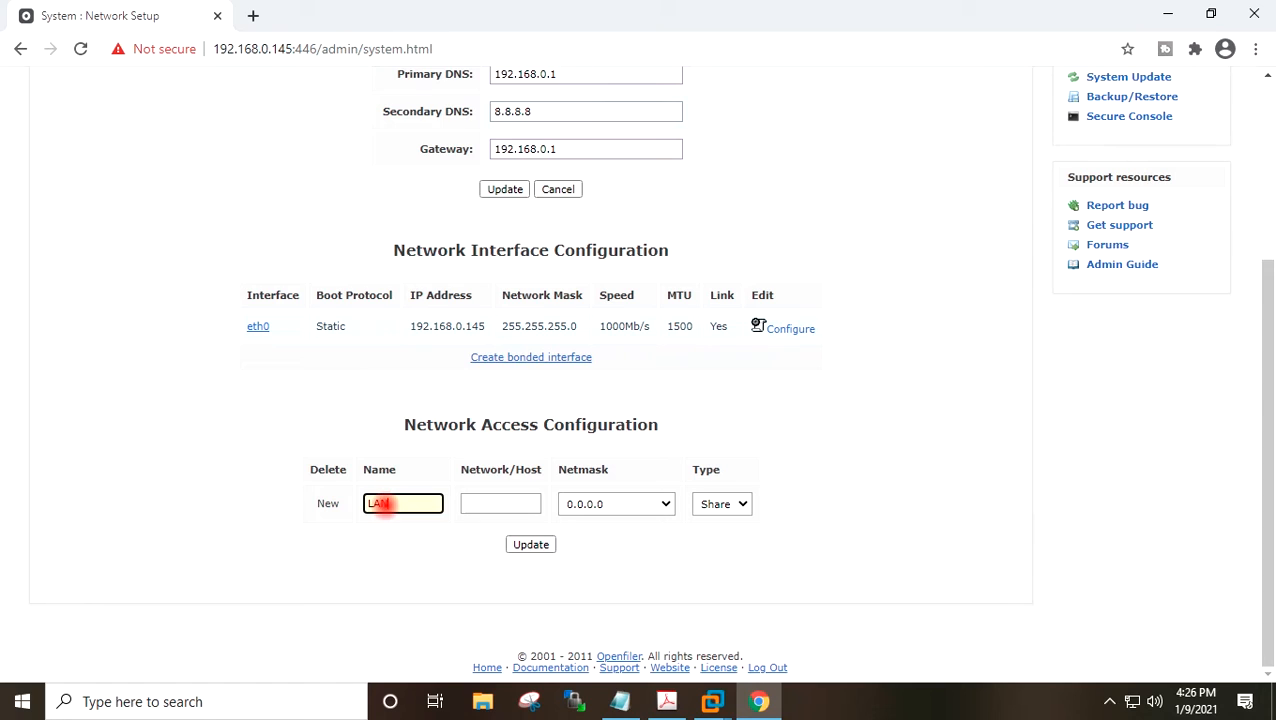
left_click(483, 503)
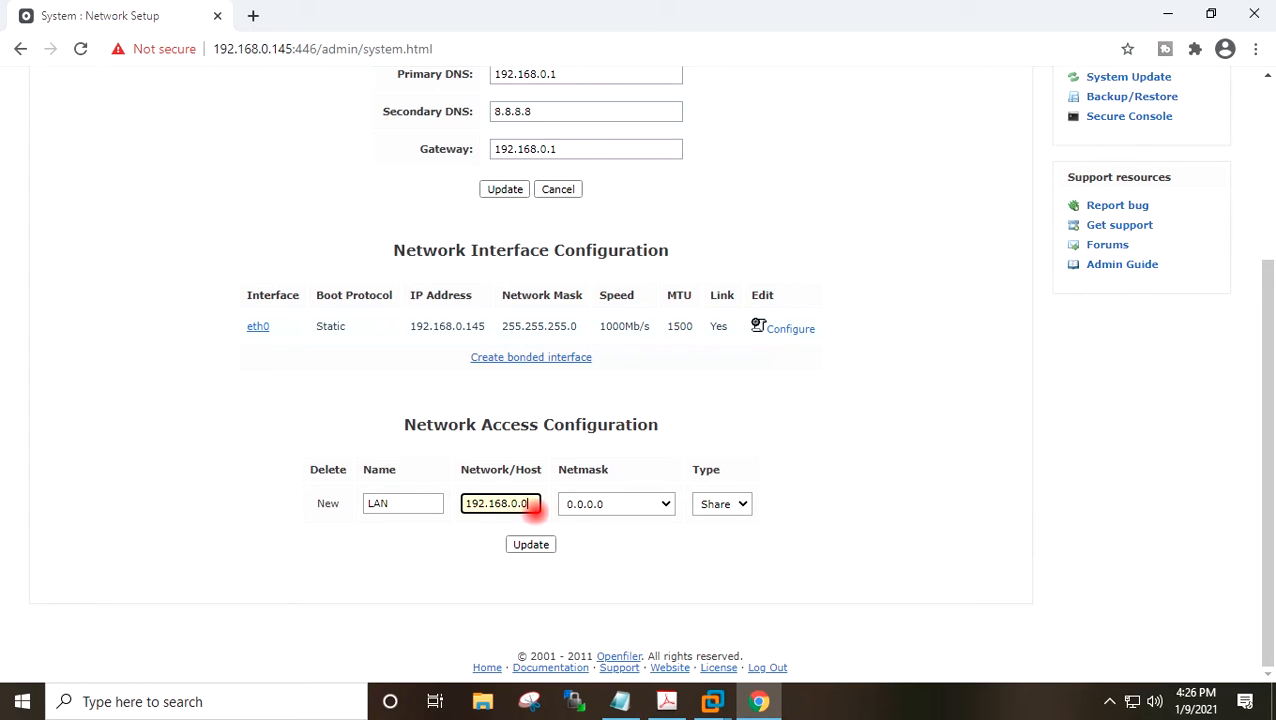
left_click(650, 502)
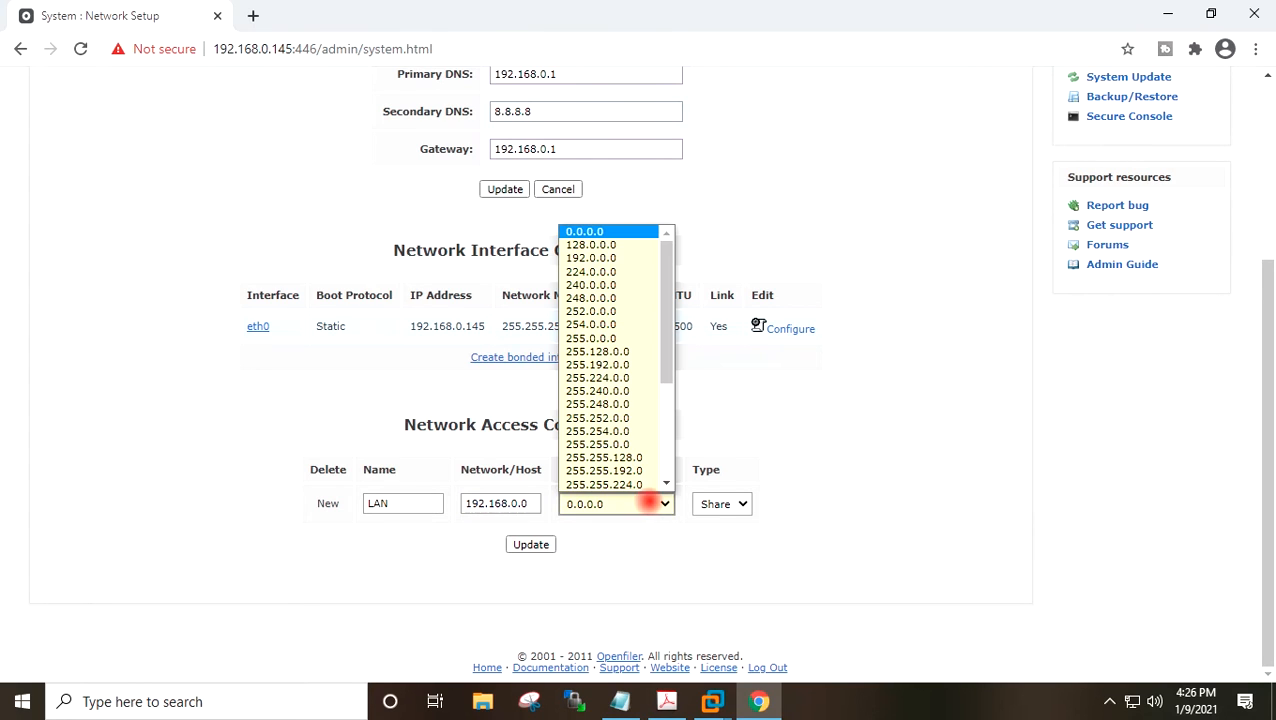
left_click_drag(663, 393, 667, 428)
left_click(637, 418)
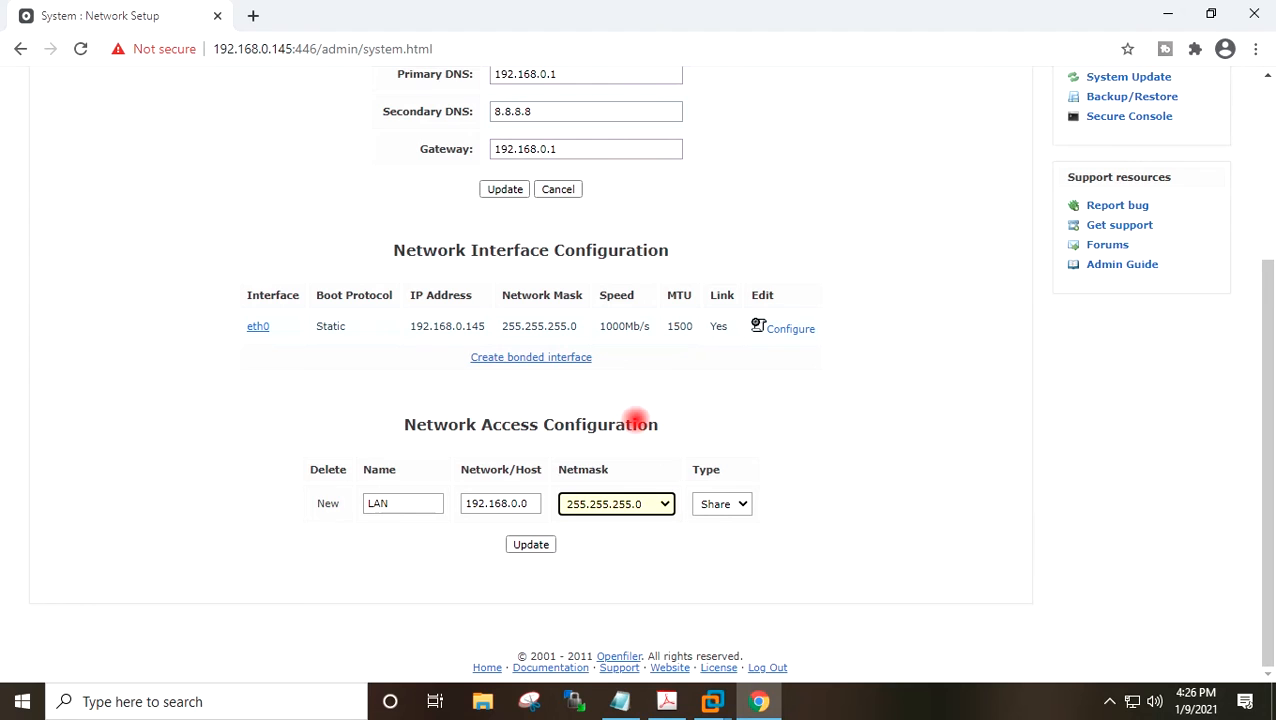
left_click(712, 503)
left_click(718, 503)
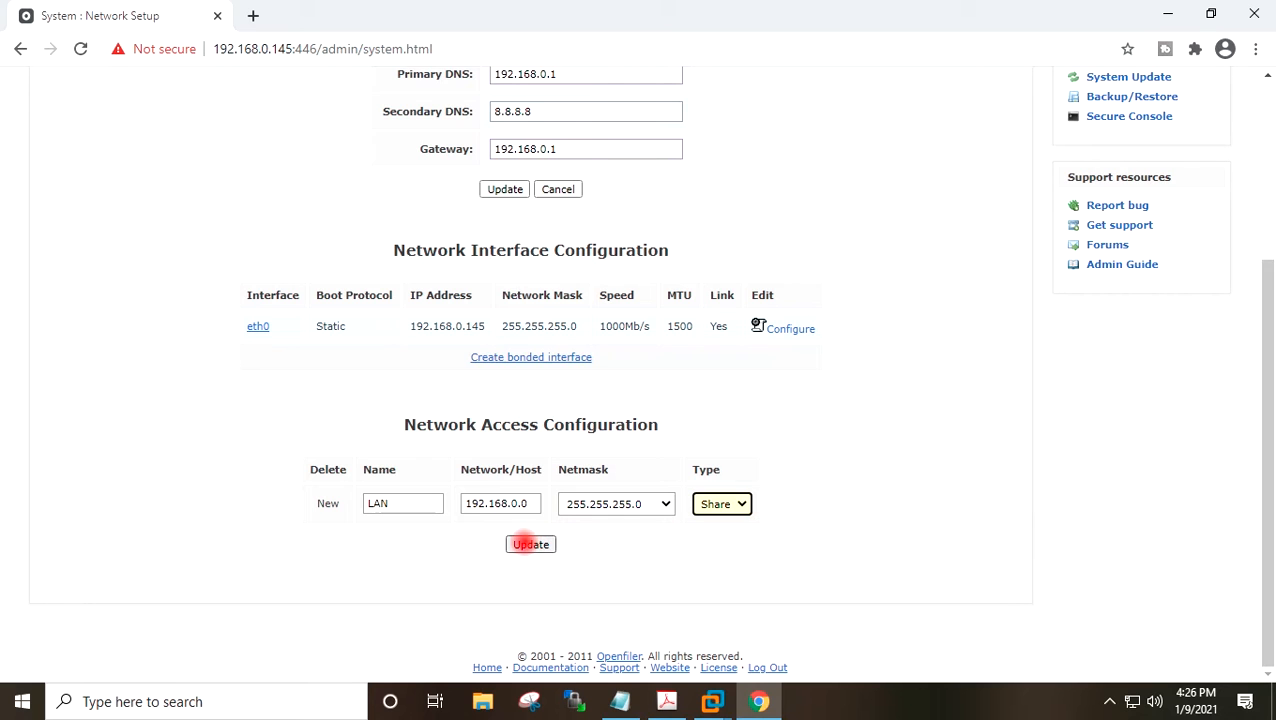
left_click(530, 544)
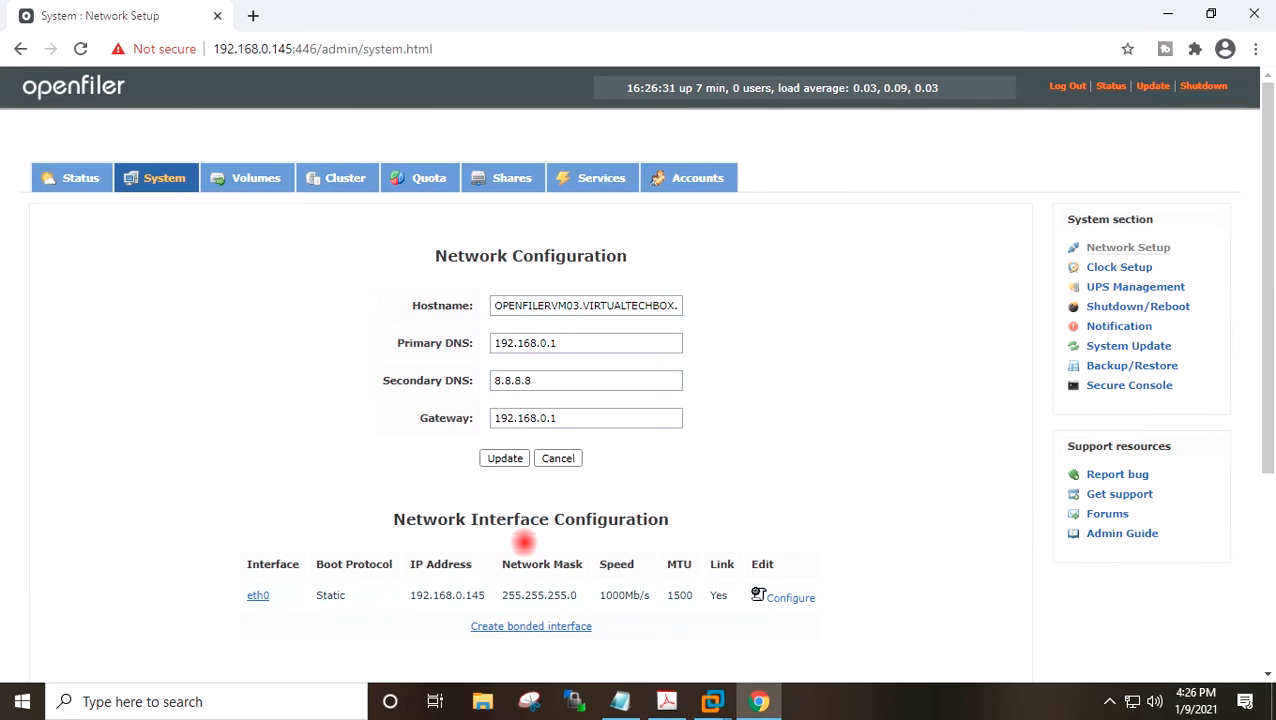
Review the task list in Notepad, highlighting the step for enabling the iSCSI Target service.
scroll(396, 515, "down", 3)
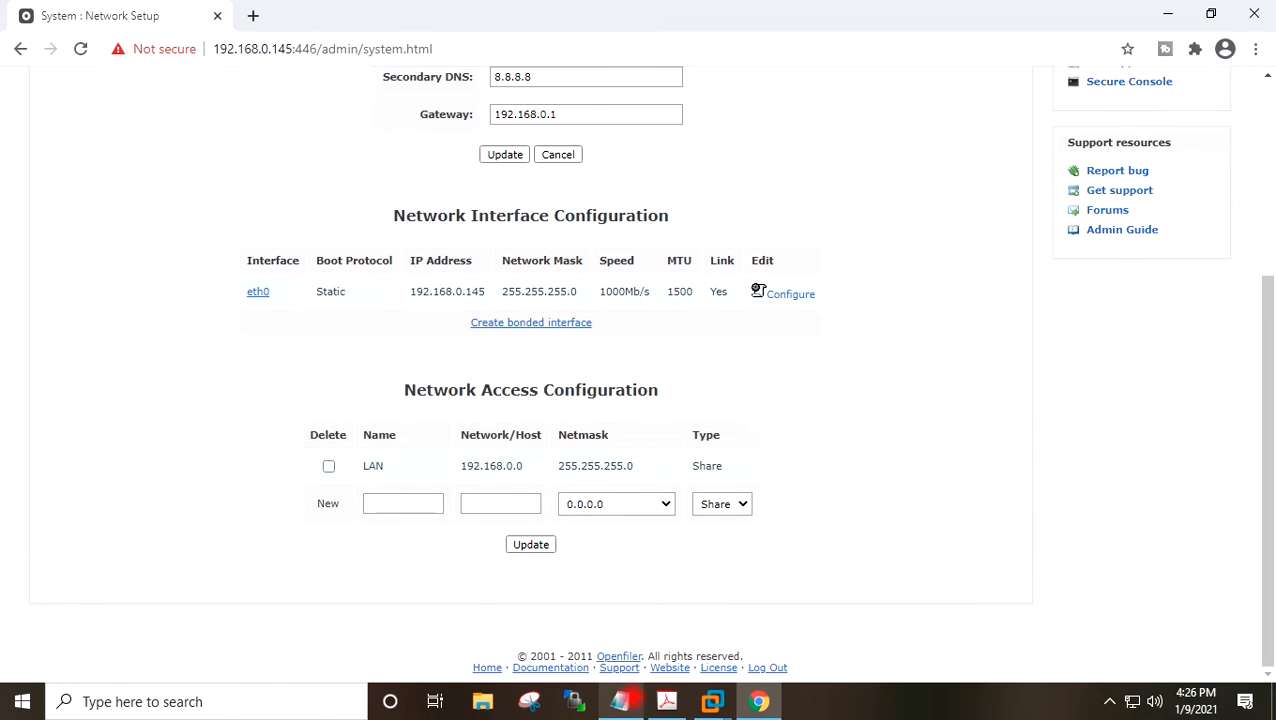
left_click(621, 701)
left_click_drag(390, 231, 115, 230)
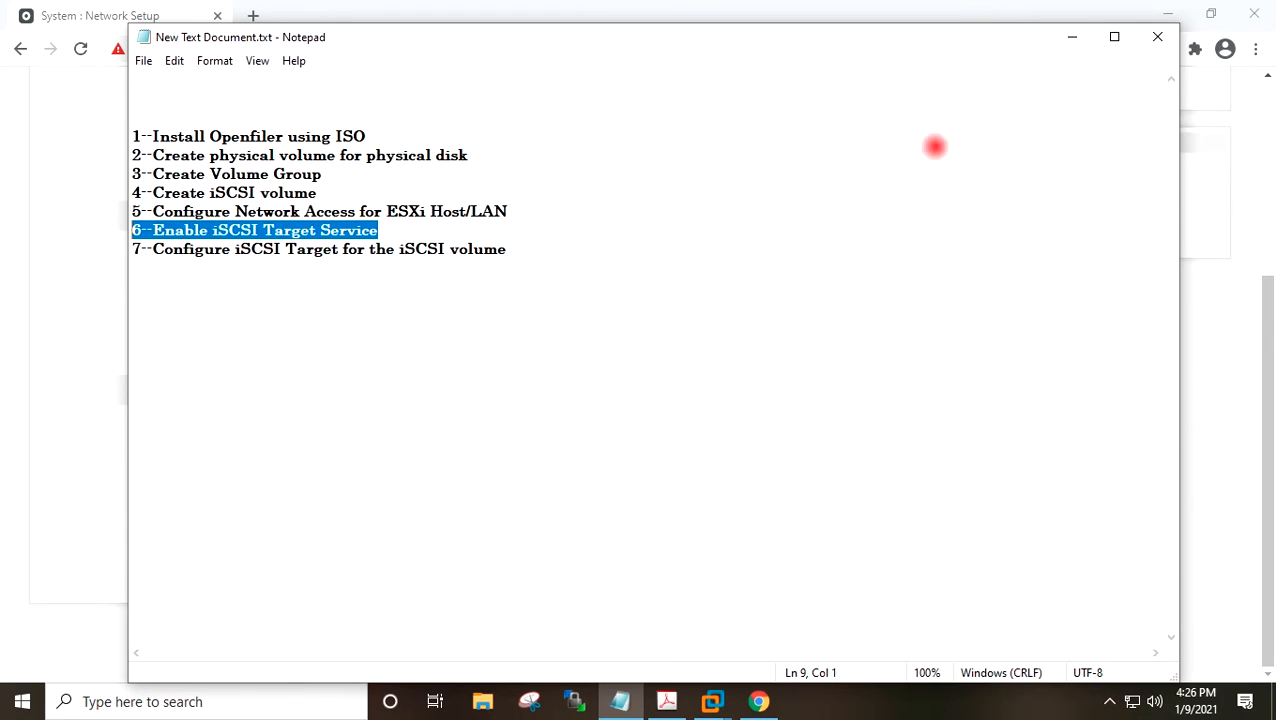
left_click(743, 215)
left_click(1066, 39)
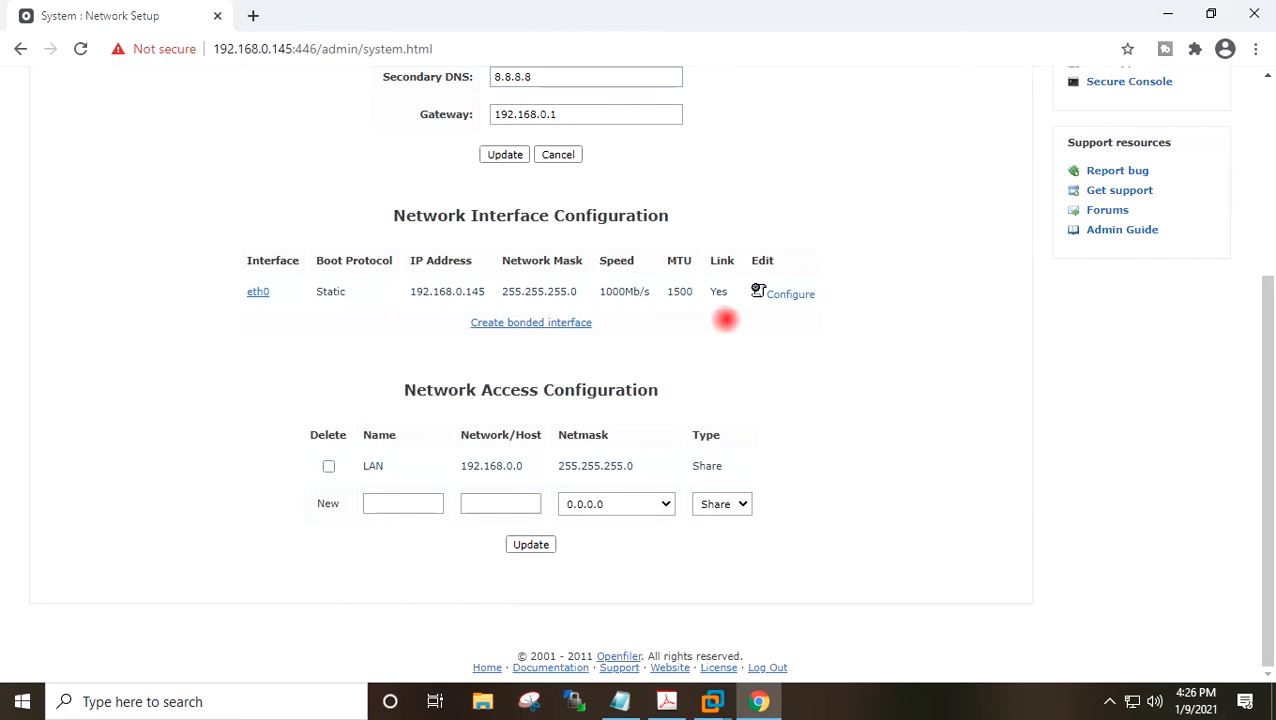
Open the services manager, enable the iSCSI Target service at boot and start it.
scroll(726, 318, "up", 3)
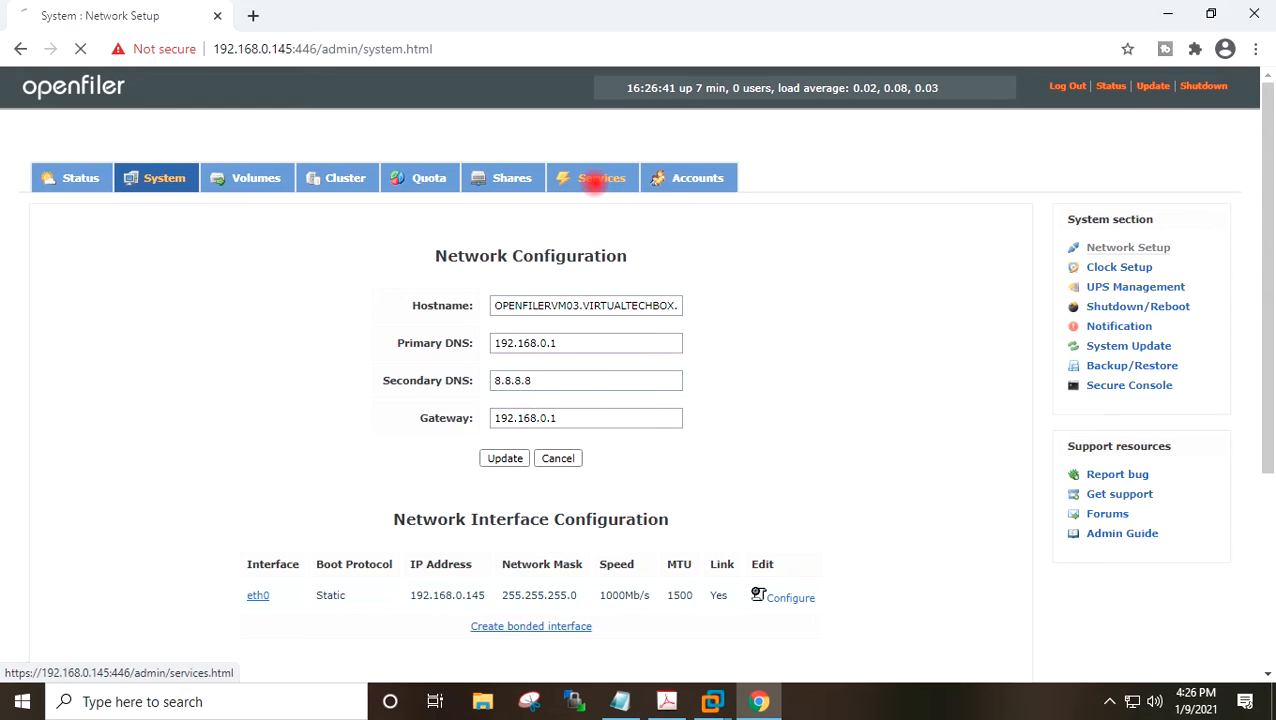
left_click(594, 181)
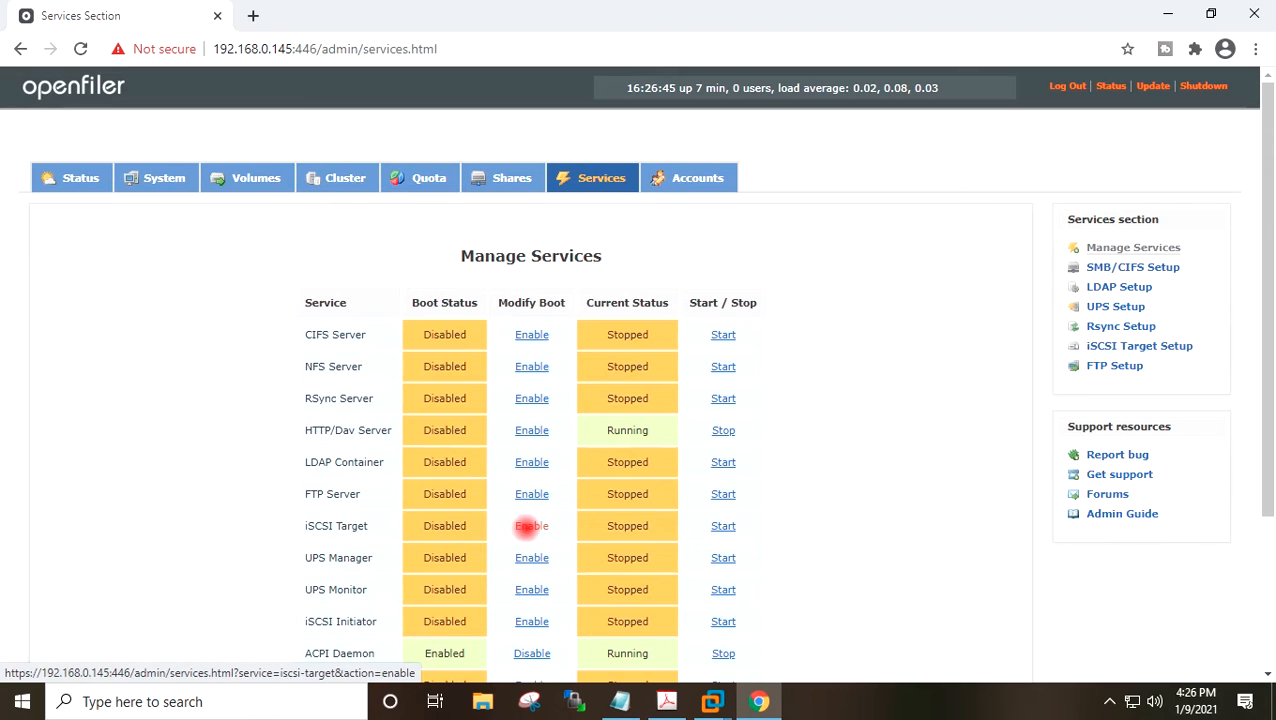
left_click(530, 526)
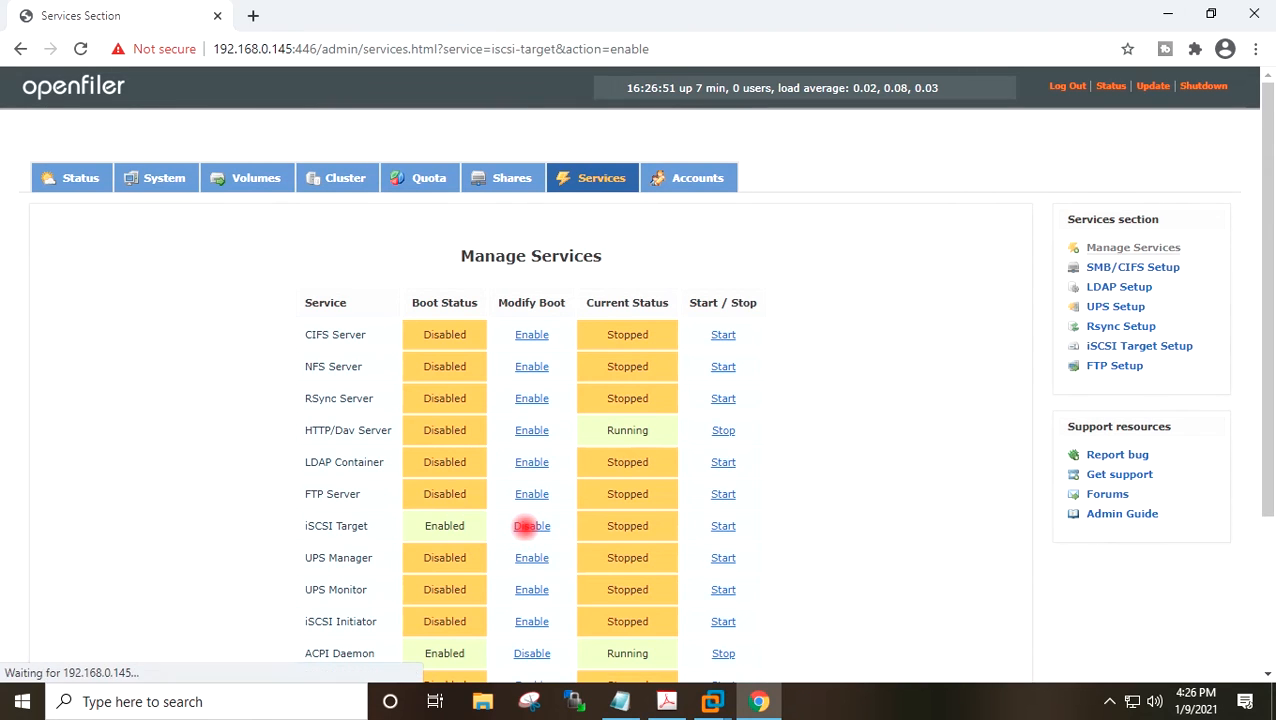
left_click(721, 527)
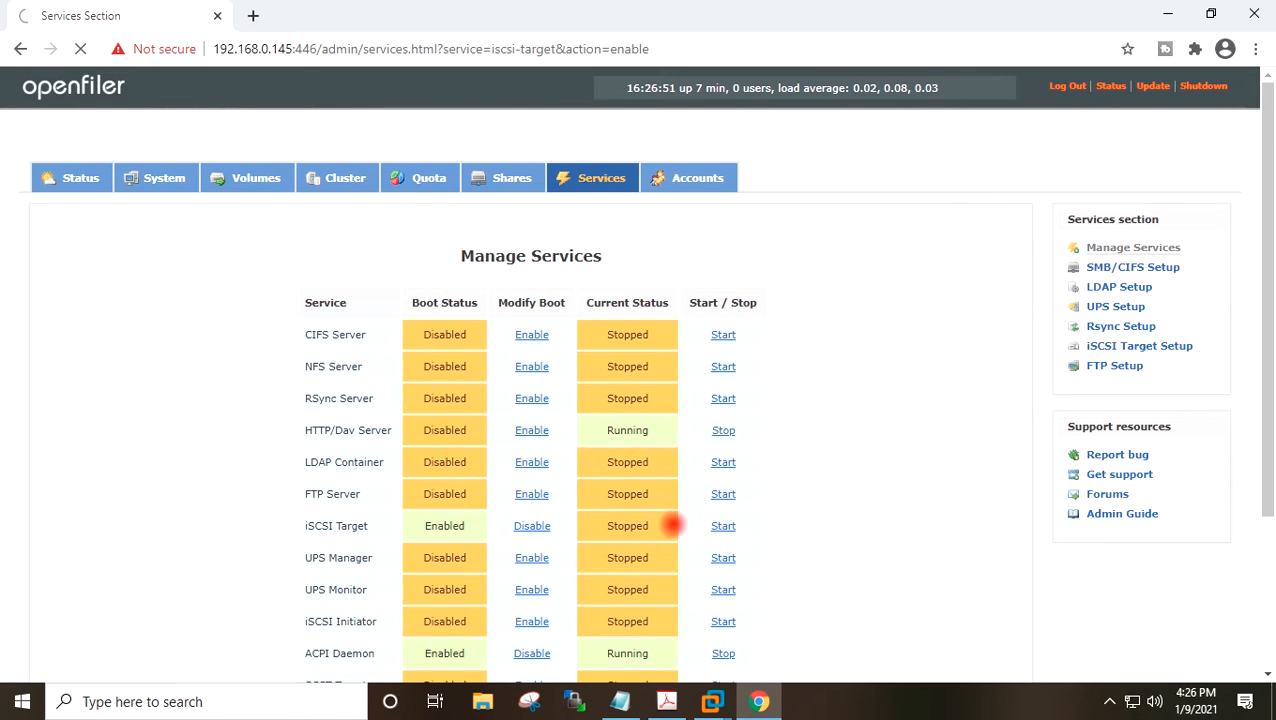
Enable the iSCSI Initiator service at boot and start it.
scroll(640, 520, "down", 1)
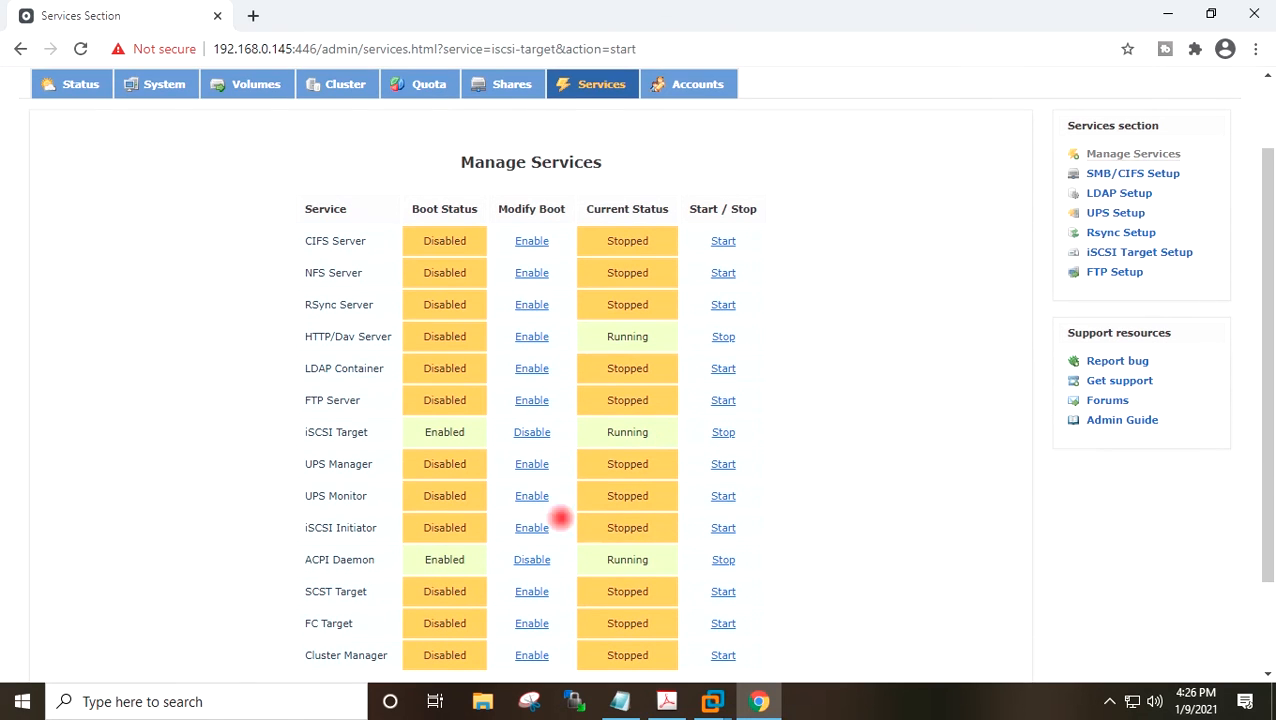
left_click(533, 527)
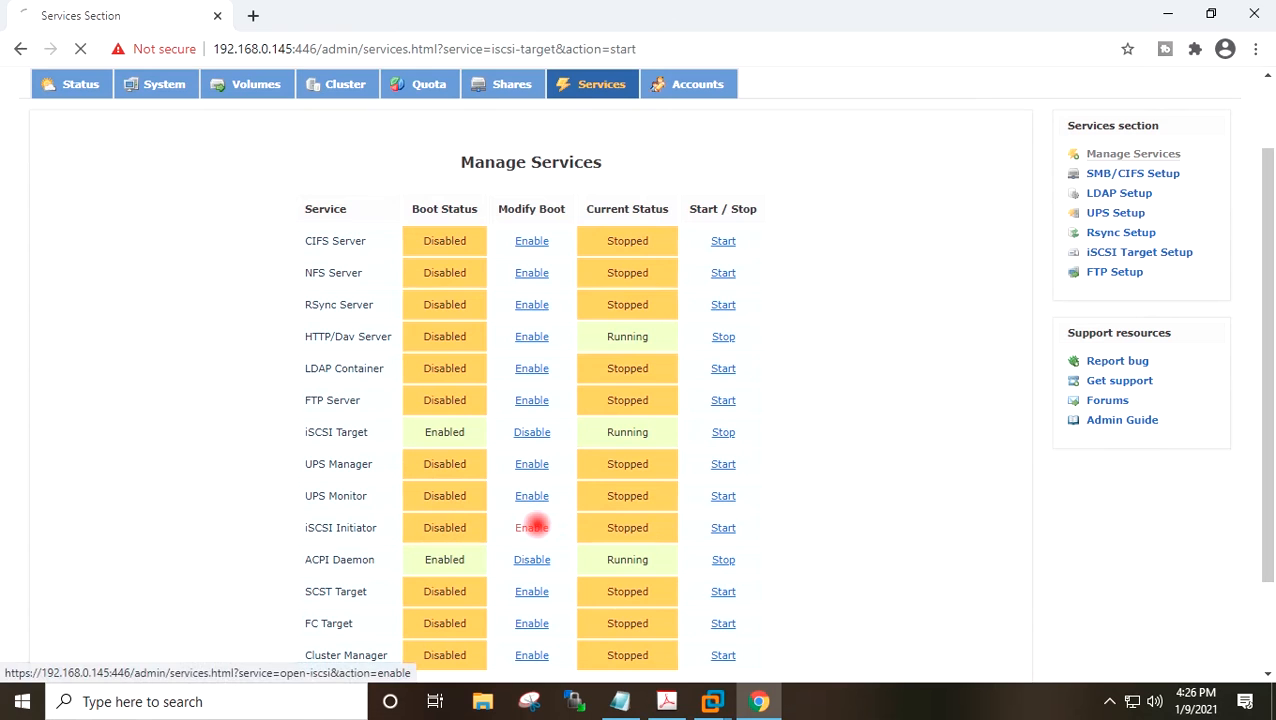
scroll(555, 541, "down", 2)
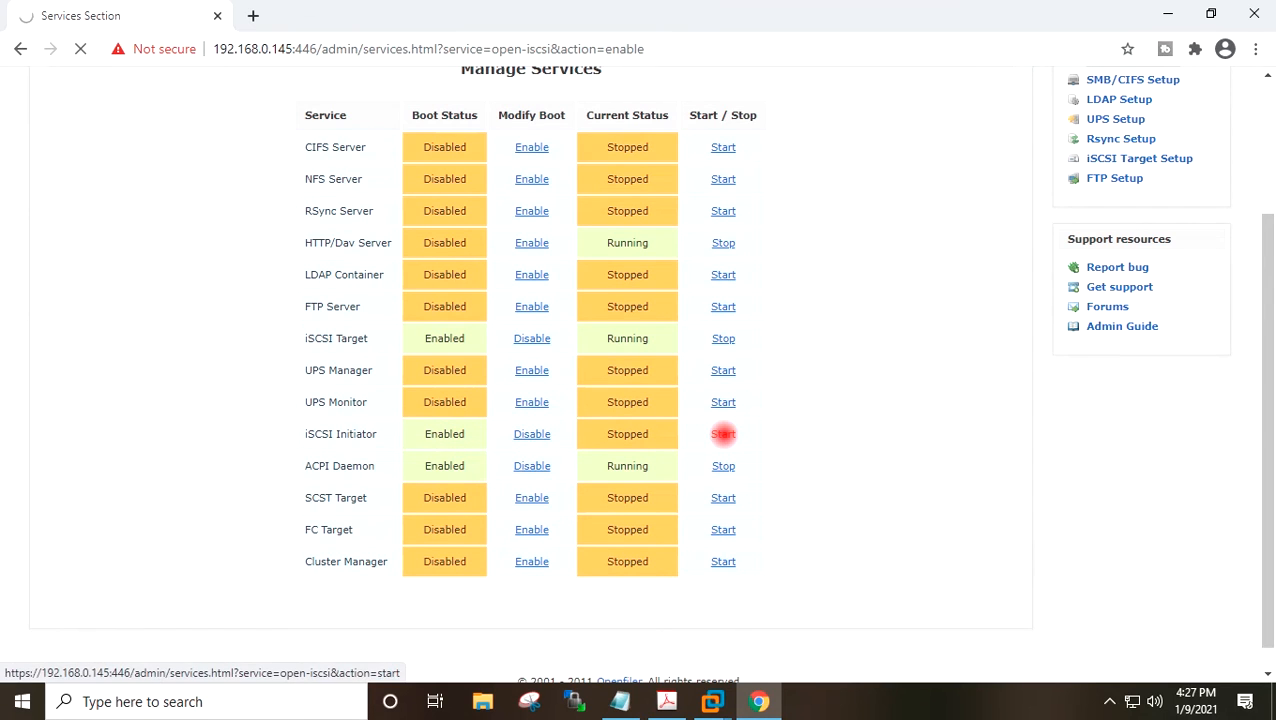
scroll(854, 413, "down", 2)
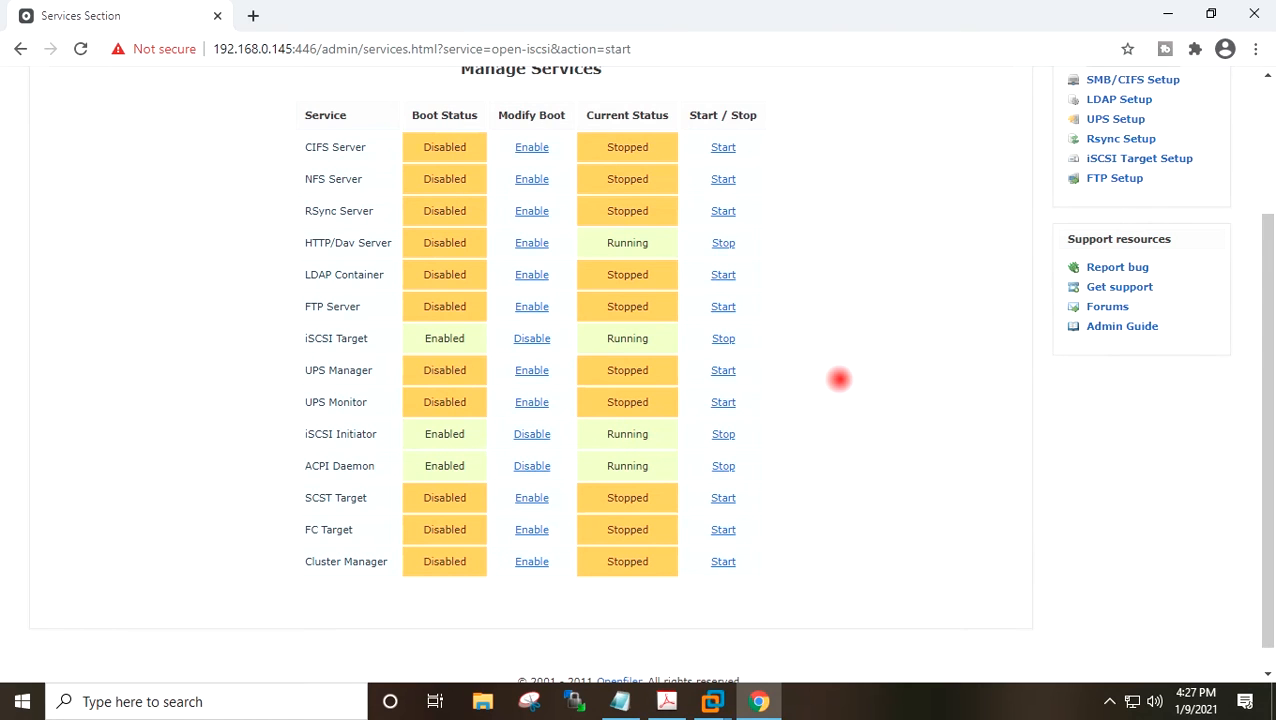
scroll(838, 378, "up", 3)
Review the task list in Notepad, highlighting the step for configuring the iSCSI target for the volume.
left_click(620, 701)
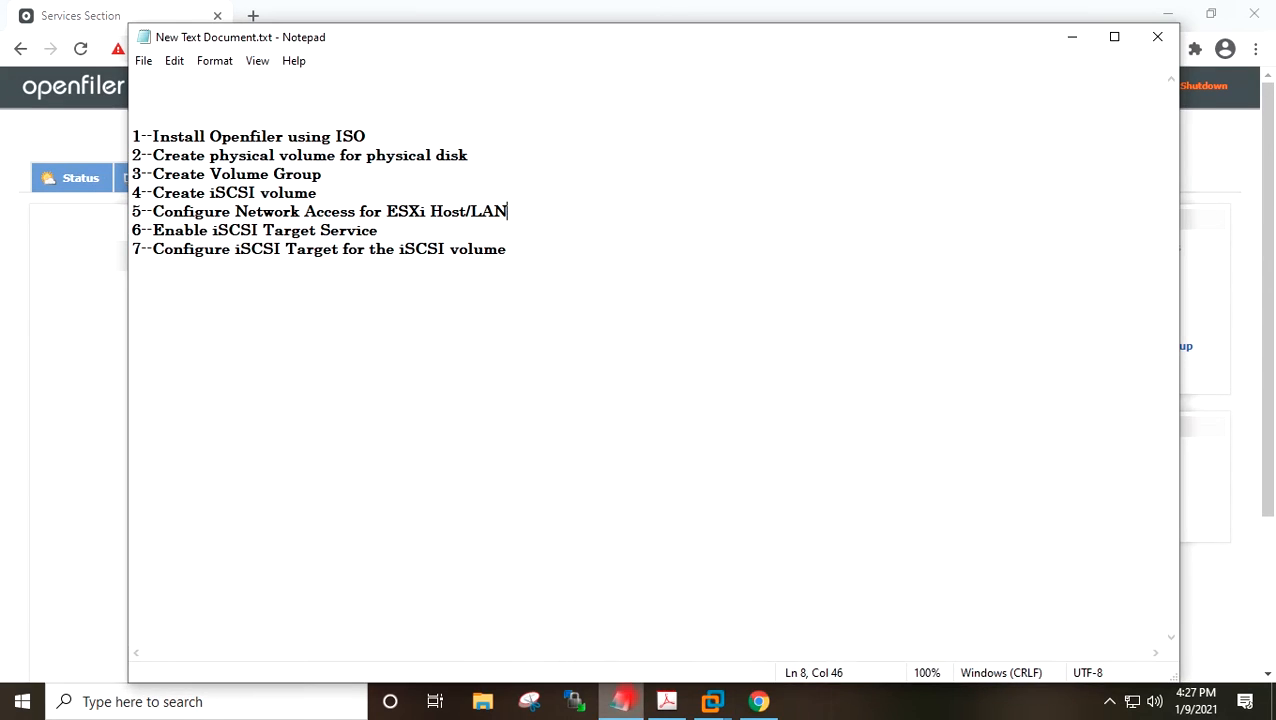
left_click_drag(516, 249, 135, 249)
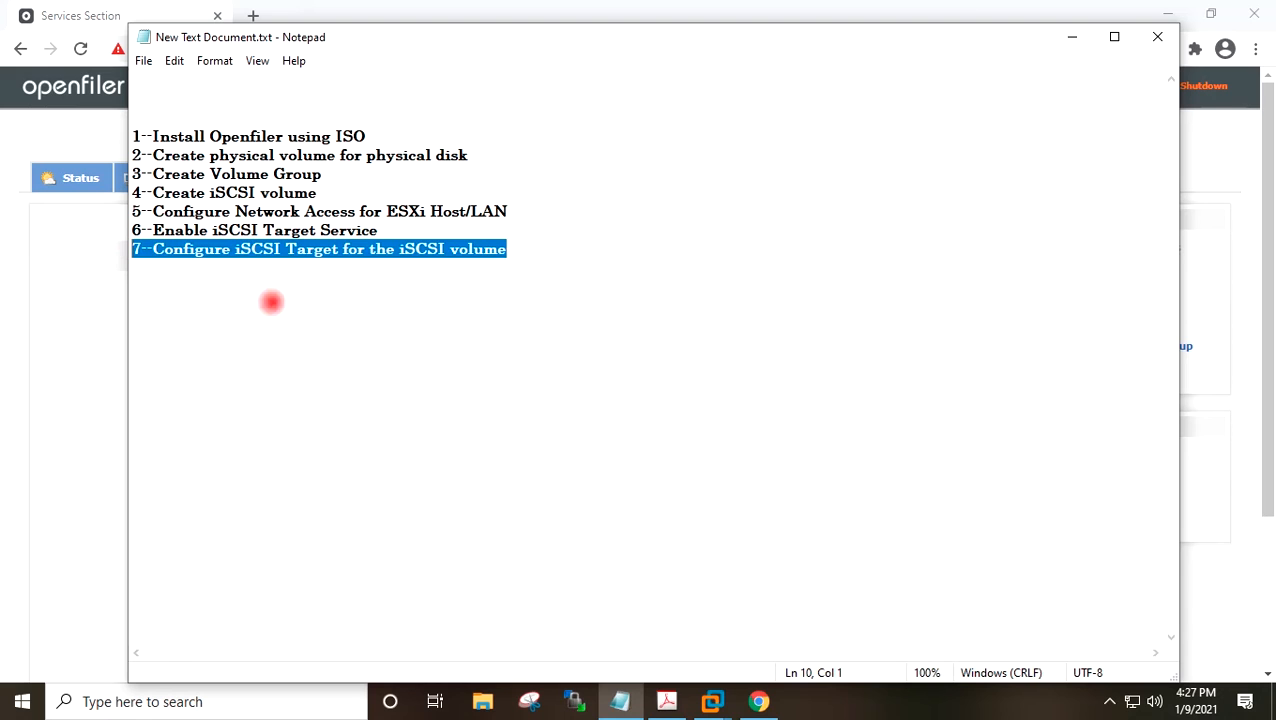
left_click(513, 249)
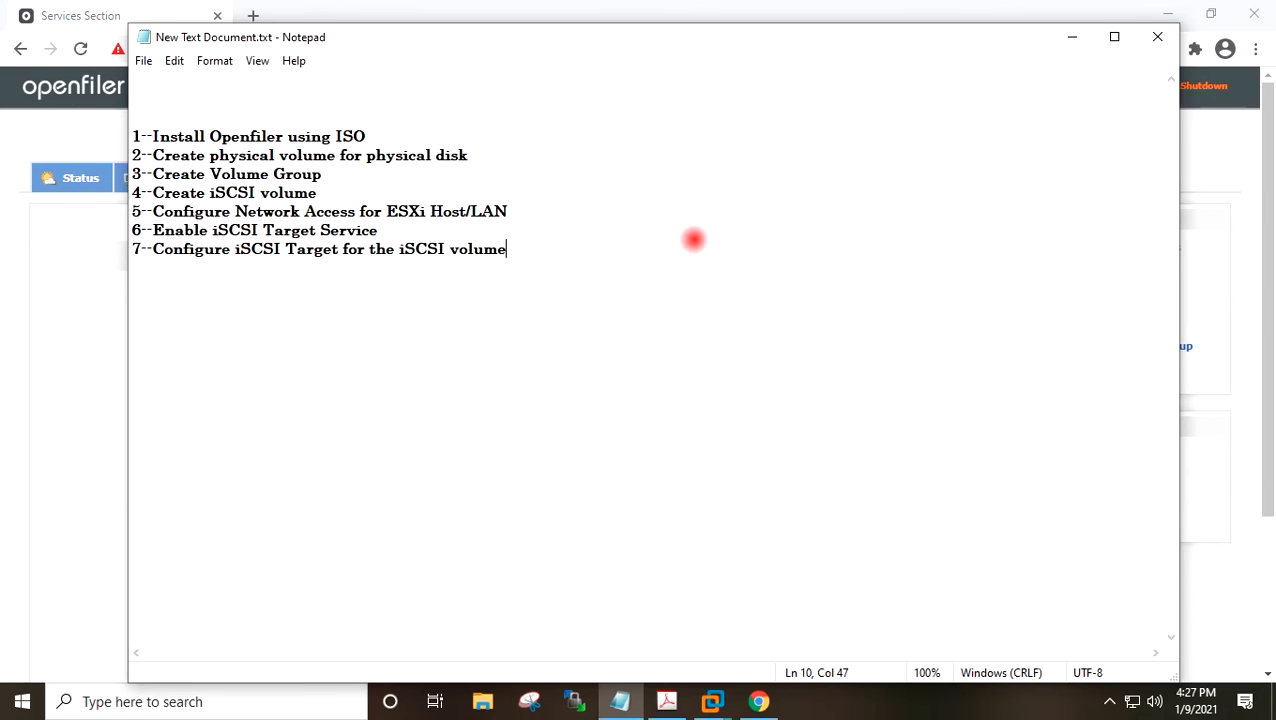
left_click(1073, 37)
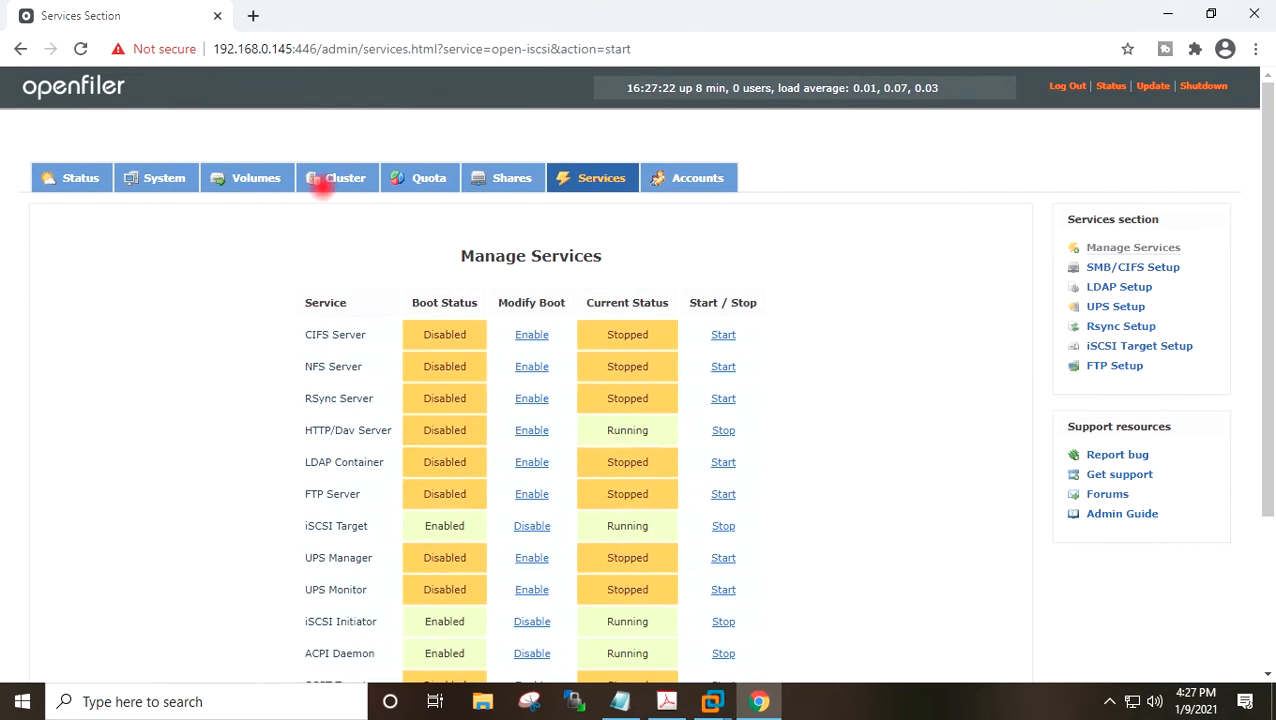
Open the Volumes section's iSCSI Targets page and add a new target with the default IQN.
left_click(257, 174)
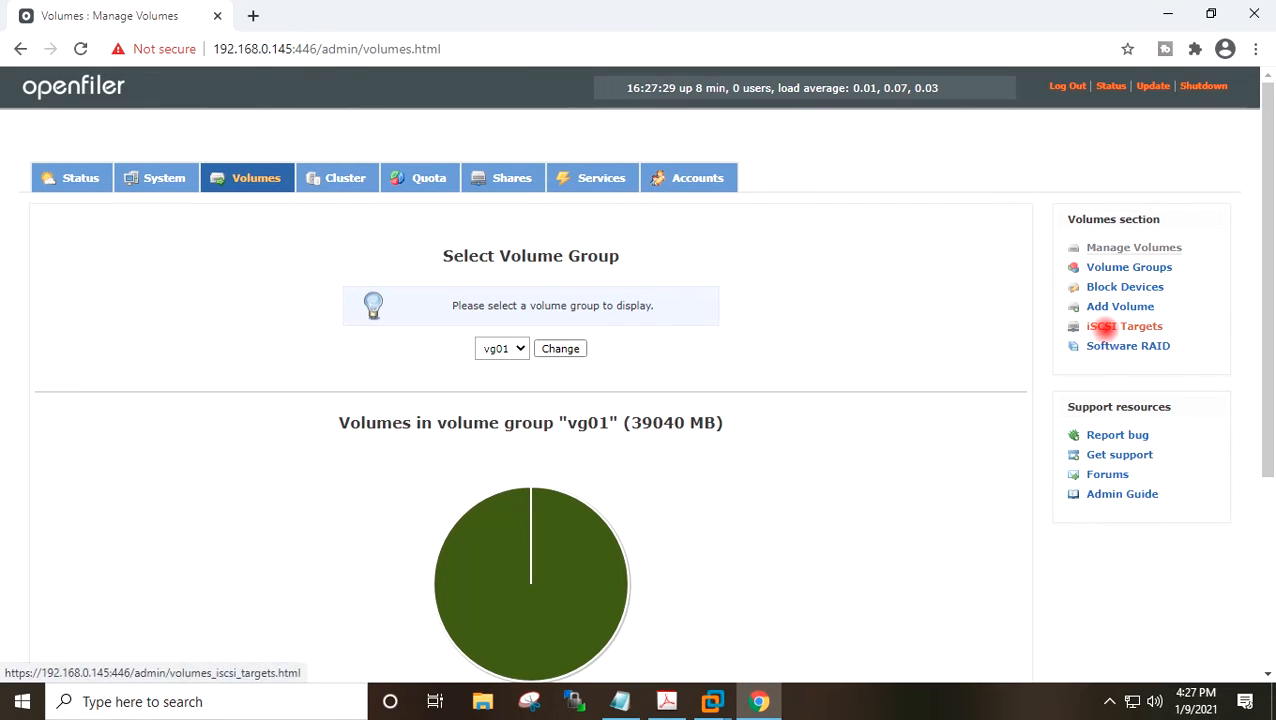
left_click(1100, 326)
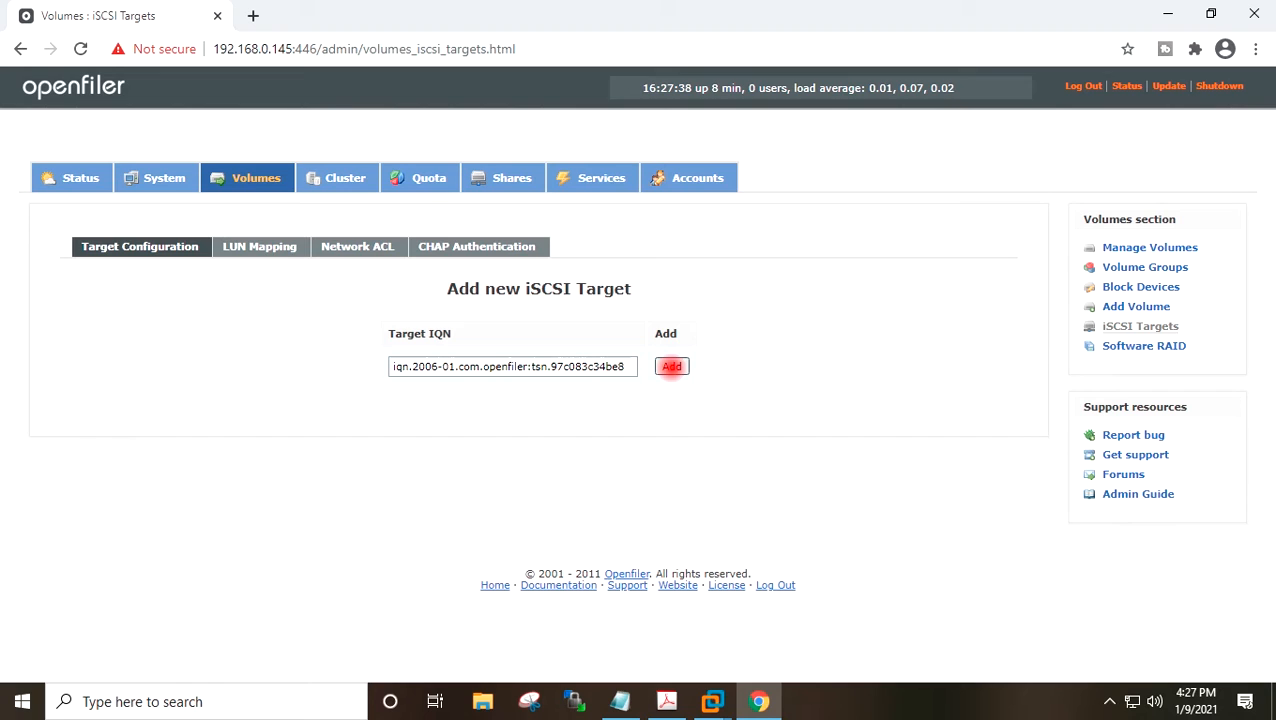
left_click(672, 366)
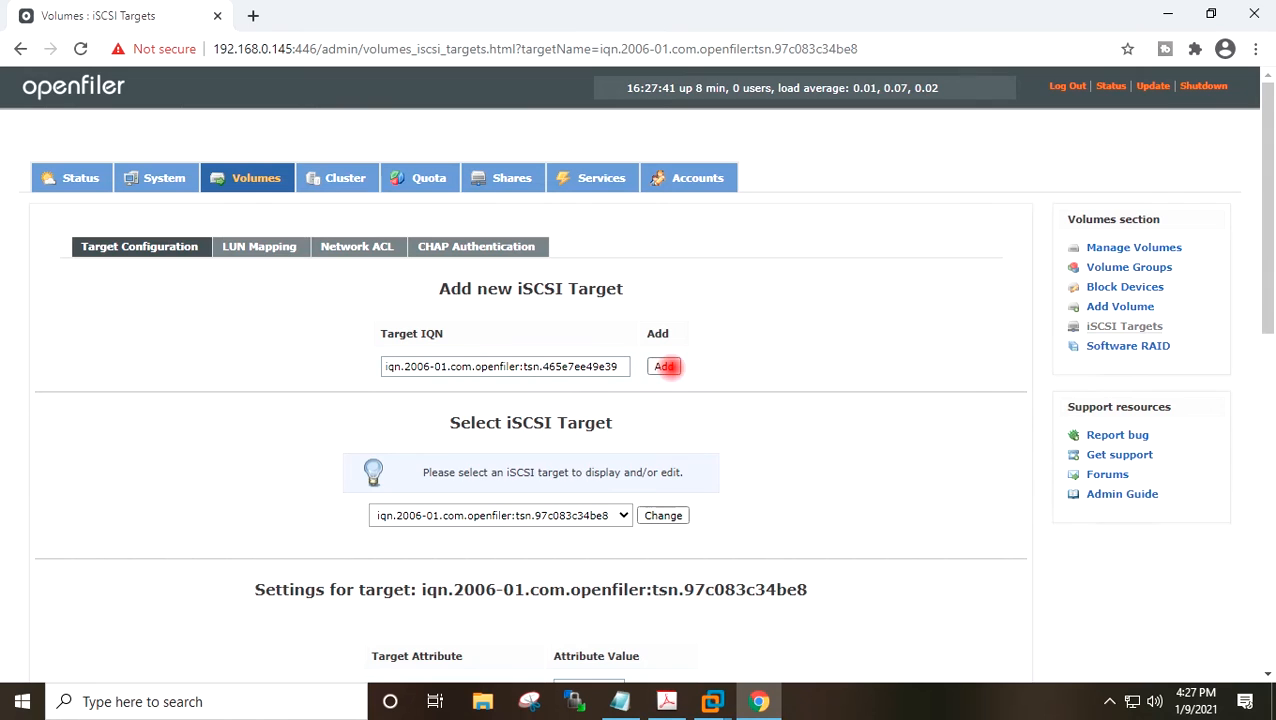
Review the new target's attribute settings and apply them with Update.
scroll(807, 336, "down", 1)
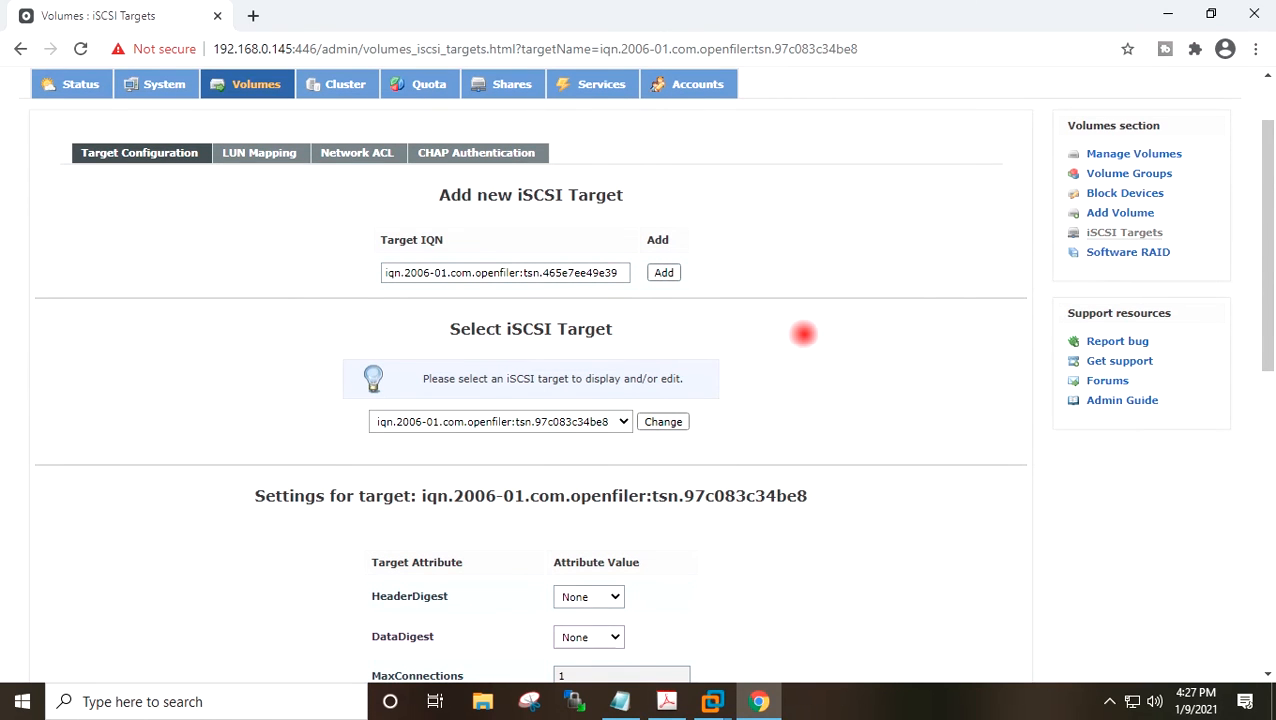
scroll(801, 334, "down", 1)
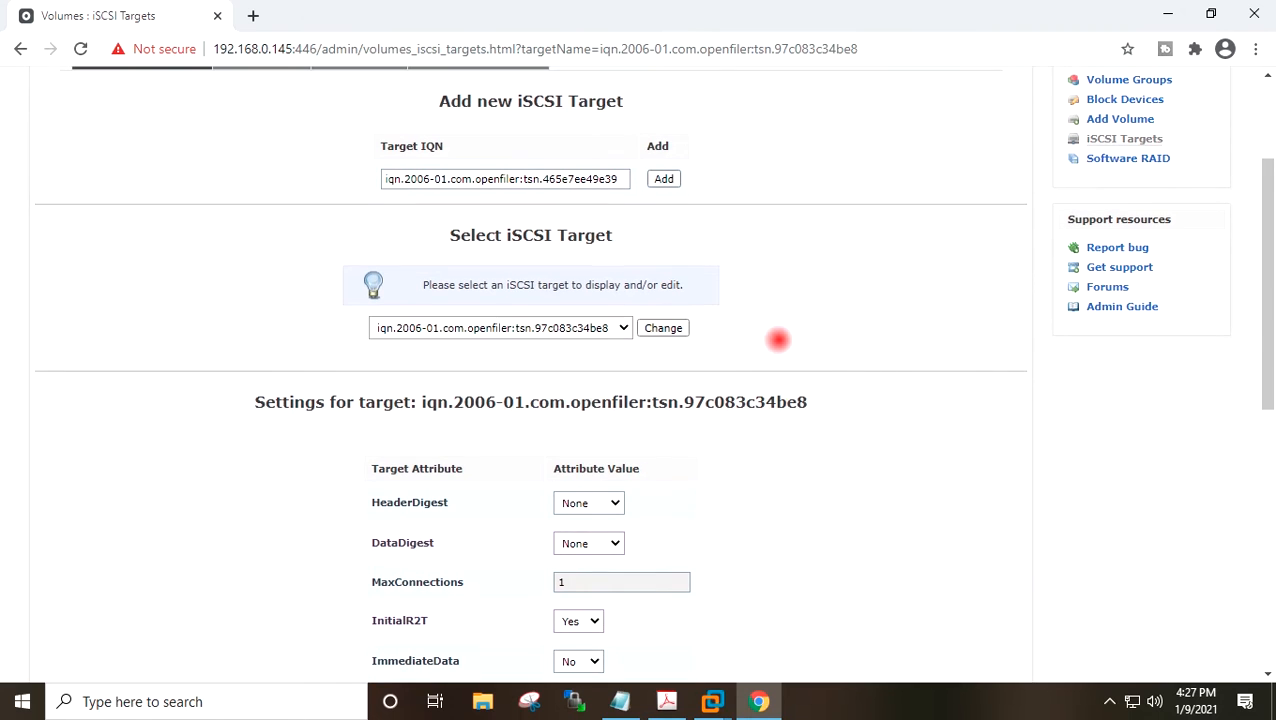
scroll(782, 338, "down", 1)
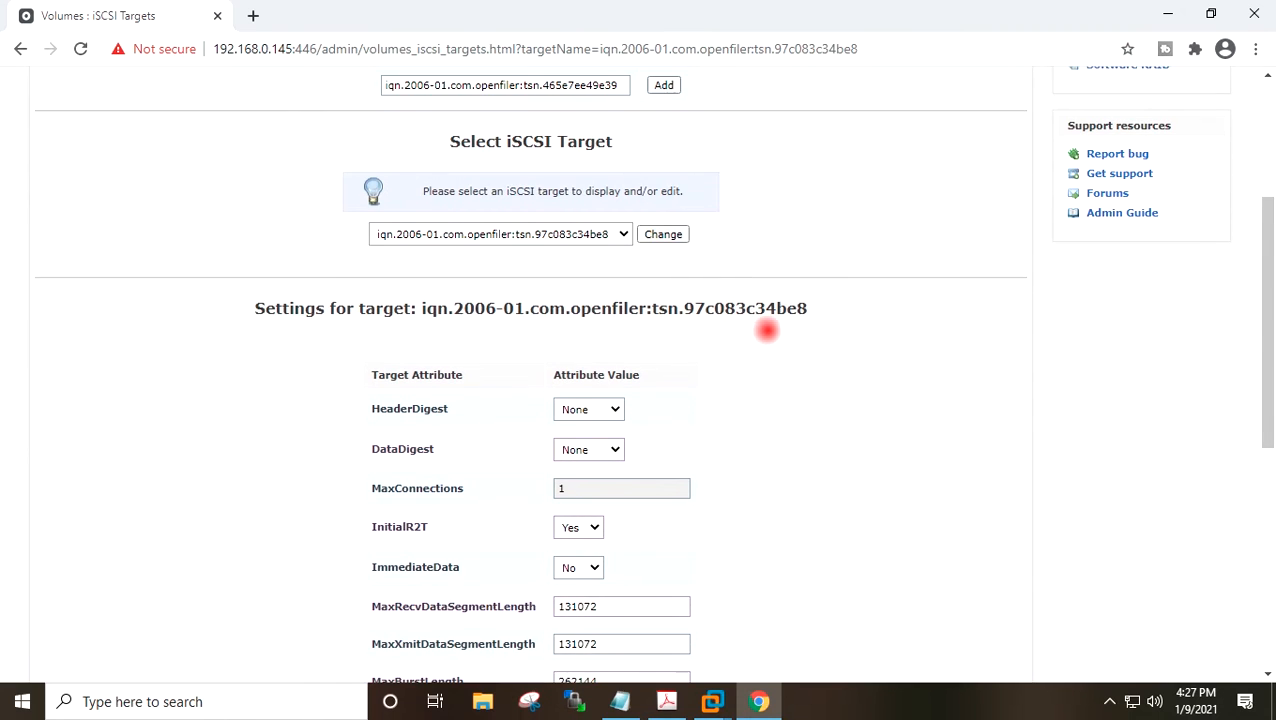
scroll(766, 330, "down", 1)
scroll(766, 330, "up", 4)
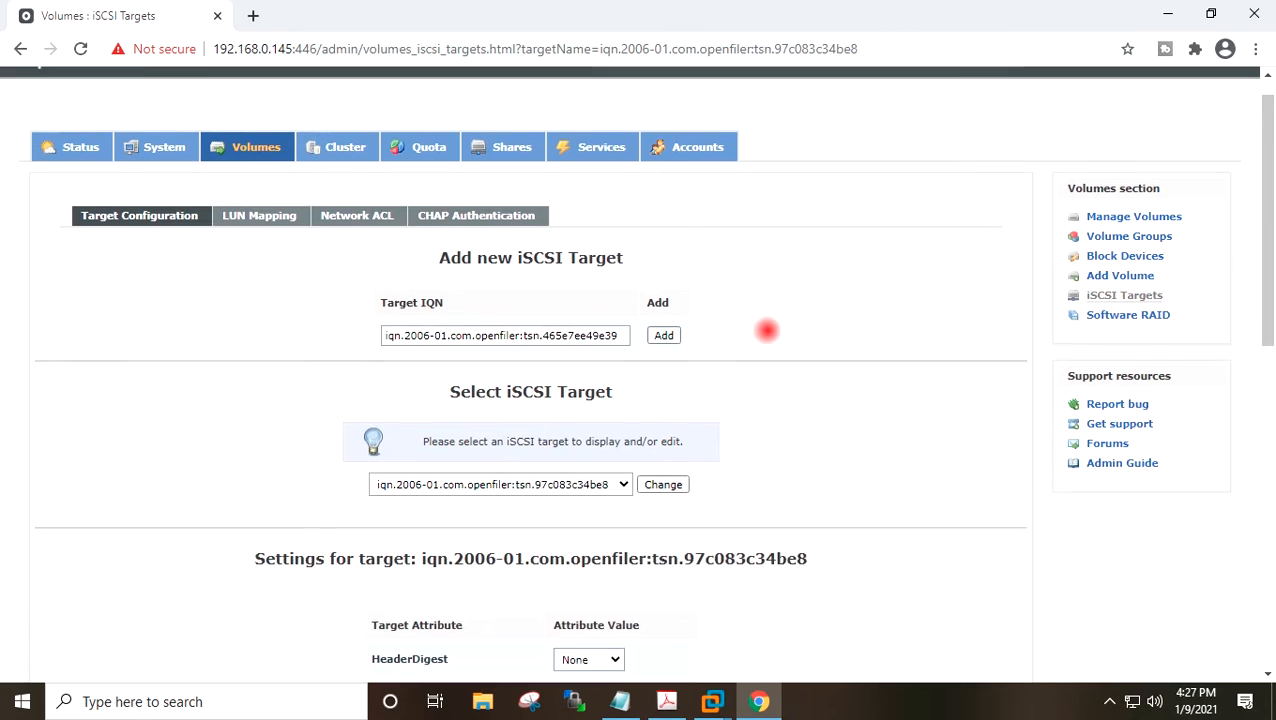
scroll(766, 330, "down", 8)
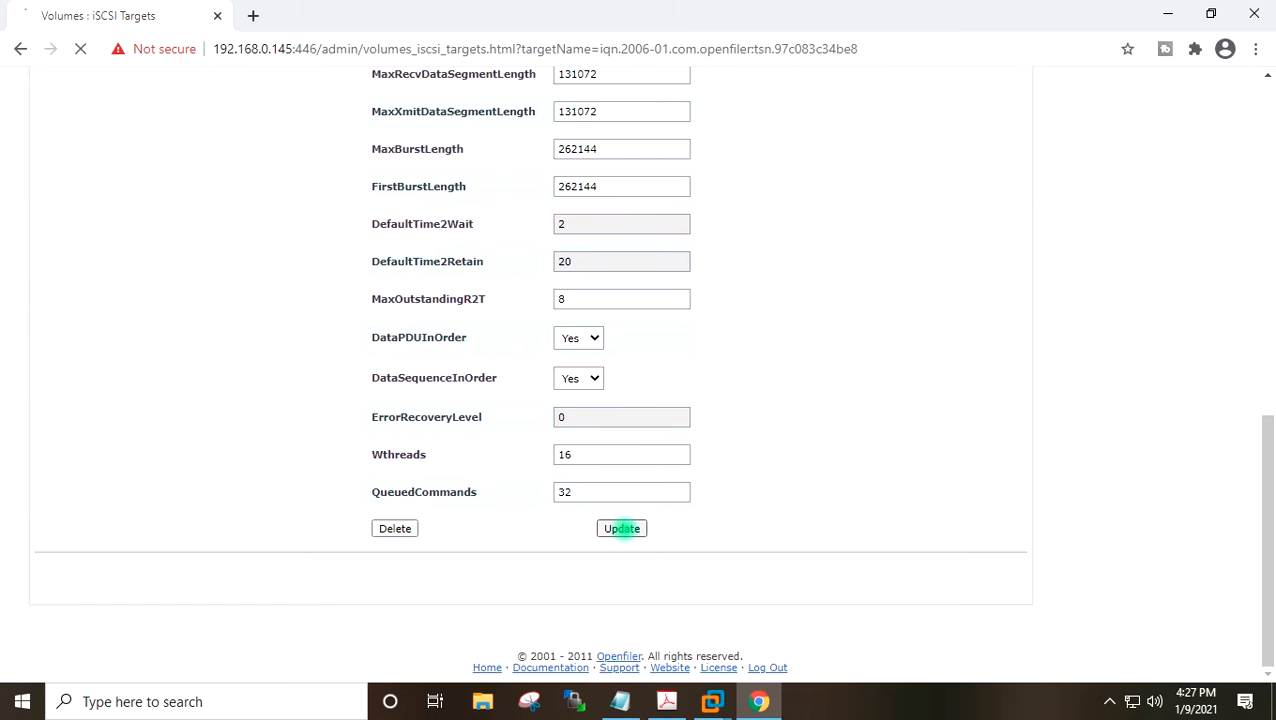
left_click(622, 528)
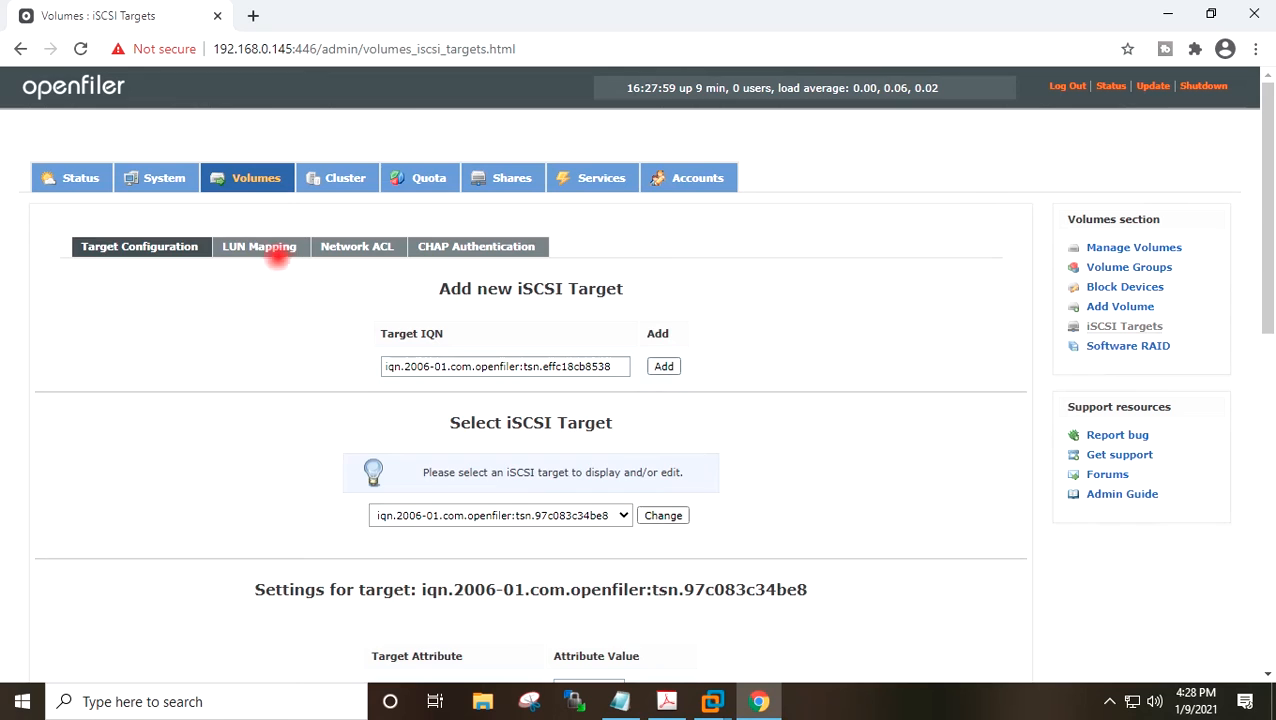
Map the iSCSI-A volume as a LUN to the target with write-thru mode and blockio transfer.
left_click(268, 247)
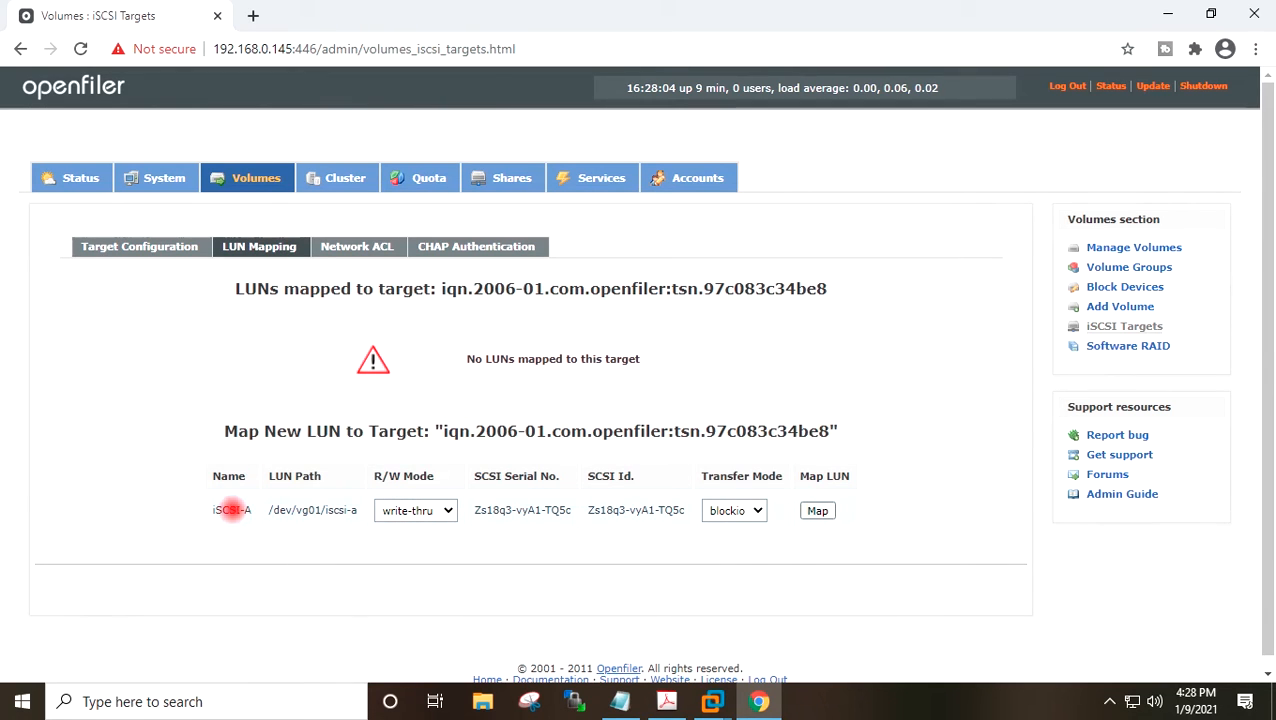
left_click_drag(211, 510, 251, 511)
left_click(237, 518)
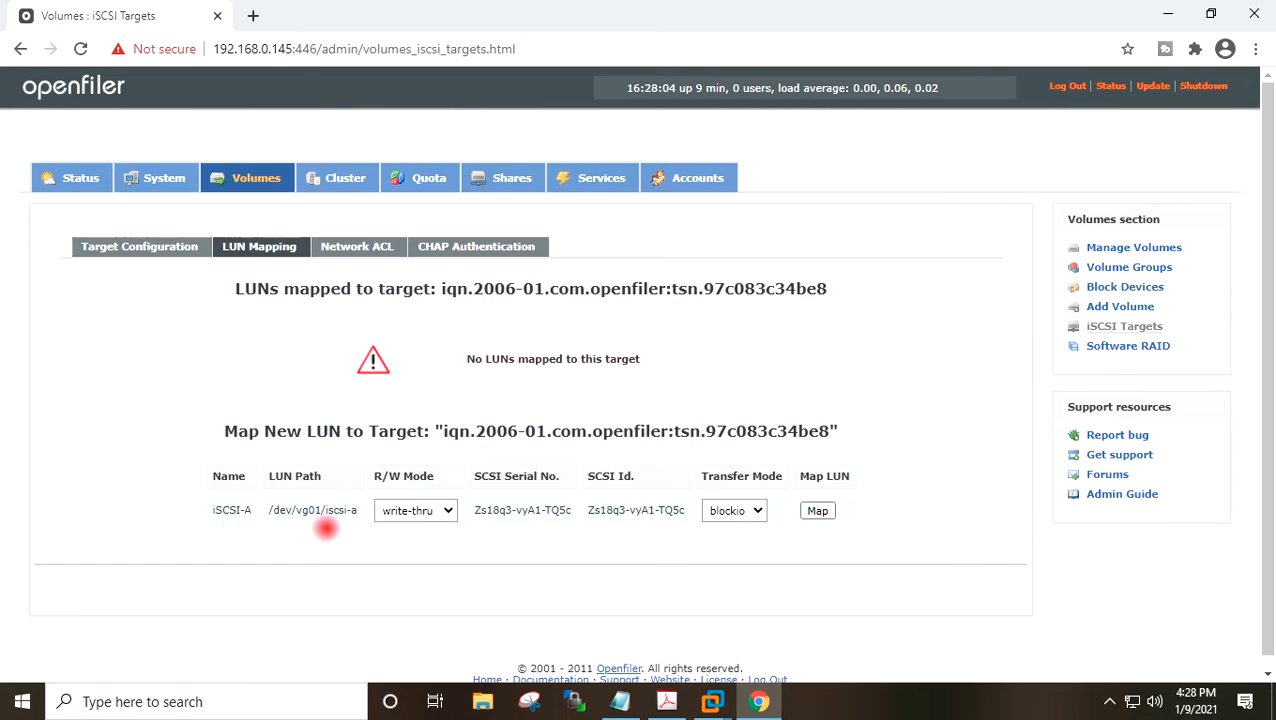
left_click(421, 511)
left_click(437, 510)
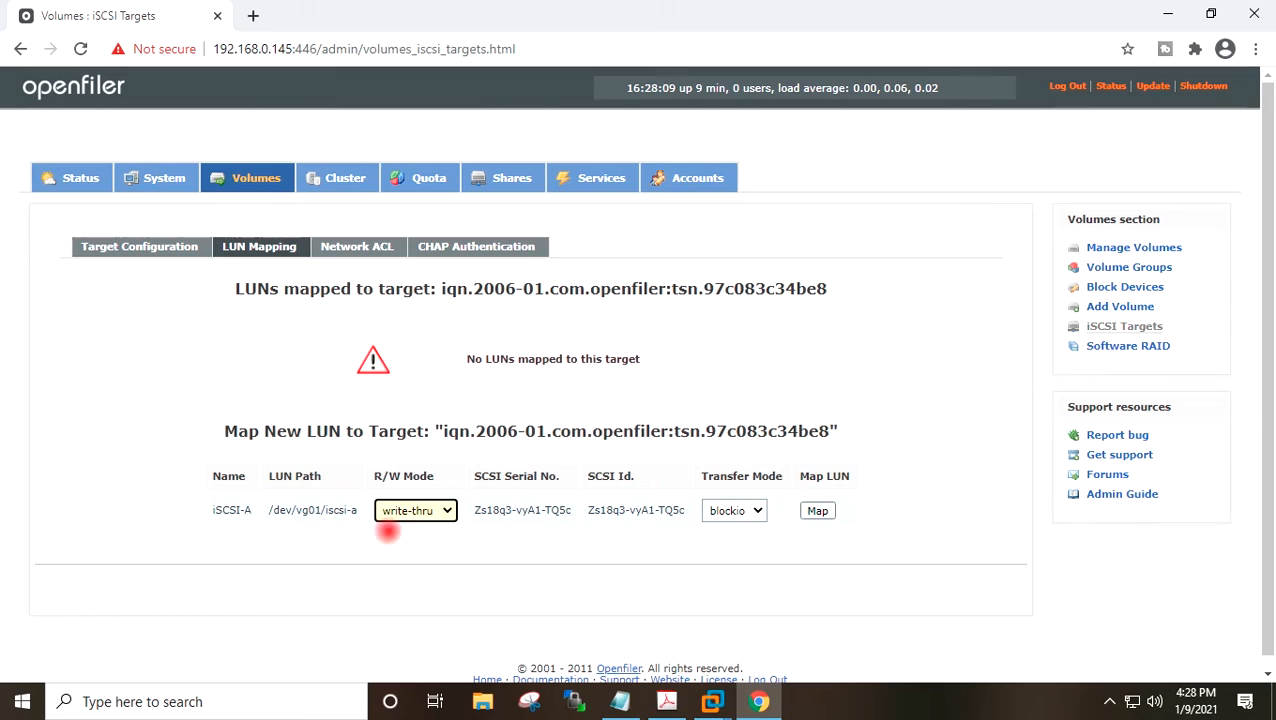
left_click(822, 512)
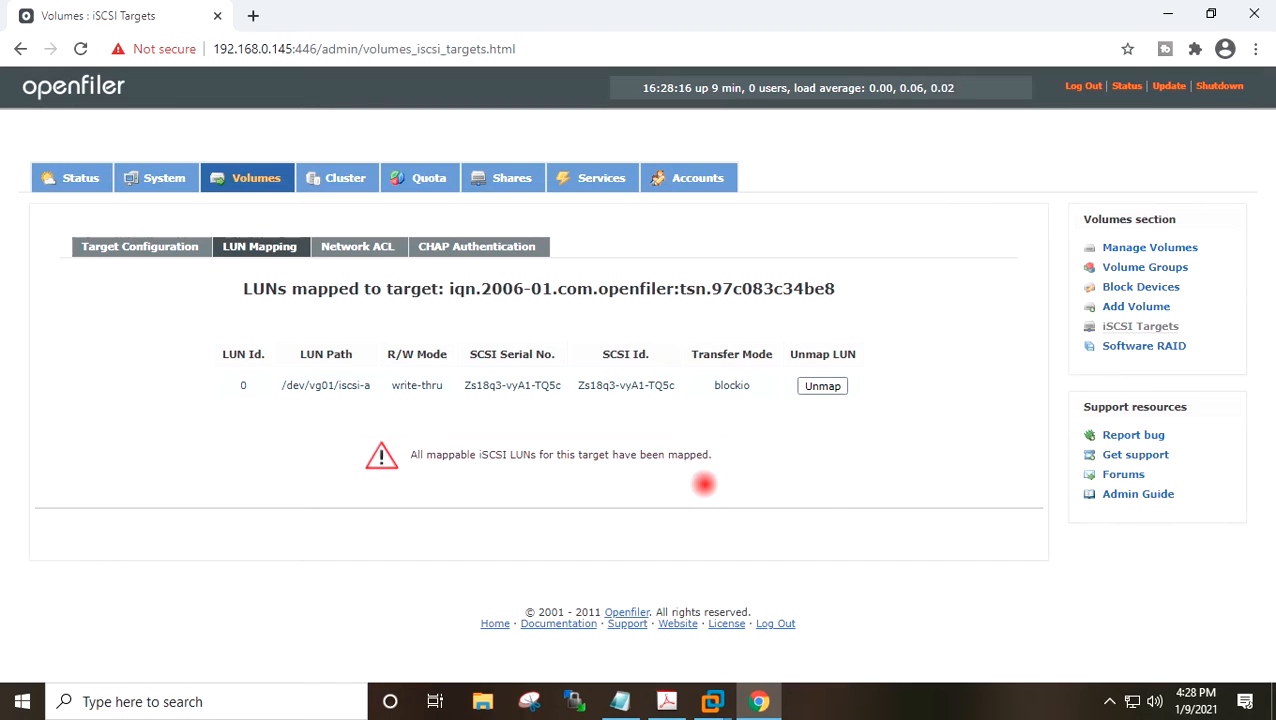
Open the target's Network ACL and set access for the 192.168.0.0 LAN network to Allow, then apply the update.
left_click(357, 246)
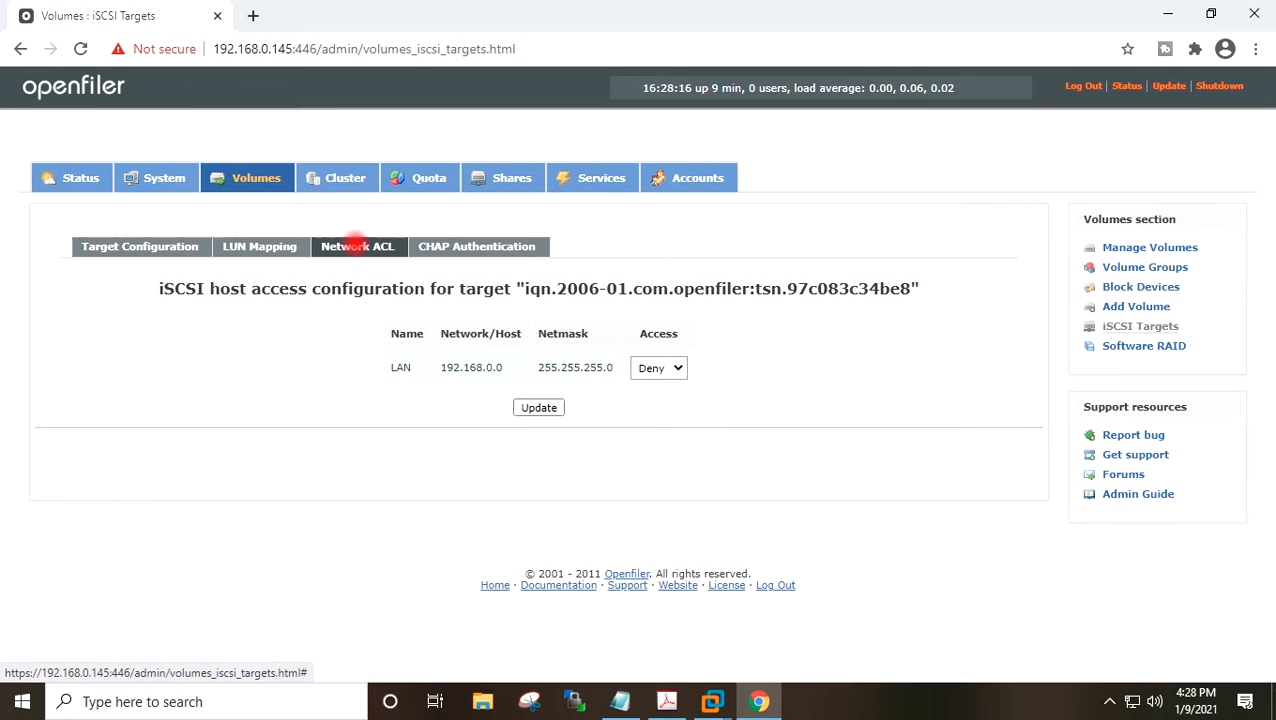
left_click_drag(441, 369, 503, 371)
left_click(541, 387)
left_click(668, 368)
left_click(660, 396)
left_click(538, 407)
left_click(538, 407)
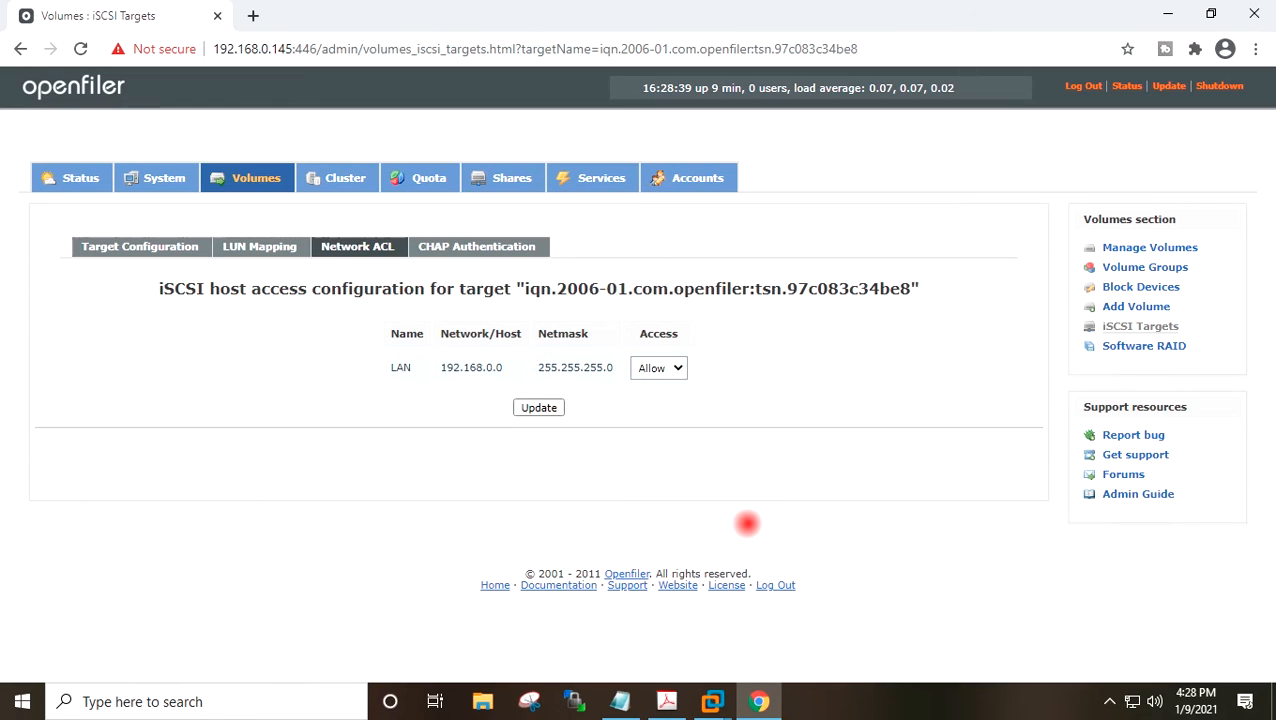
left_click(539, 407)
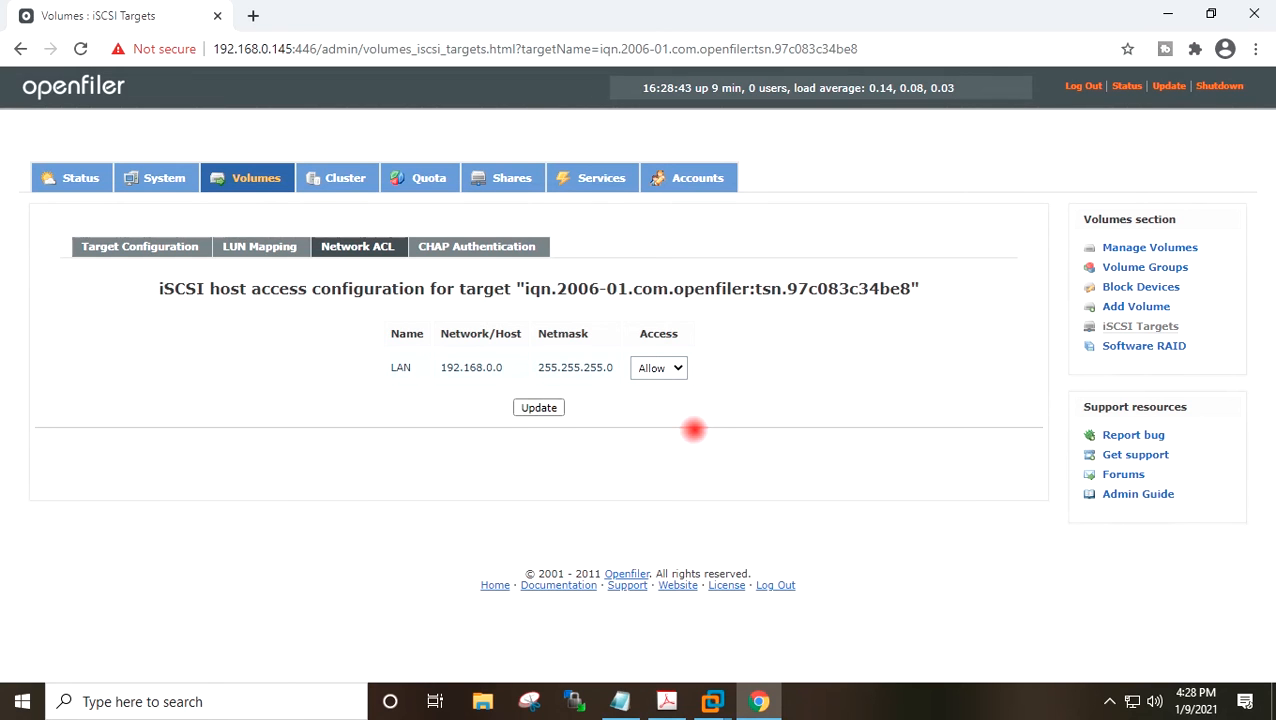
Switch to the ESXI-7 VM console and log into system customization as root with the account password.
mouse_move(712, 701)
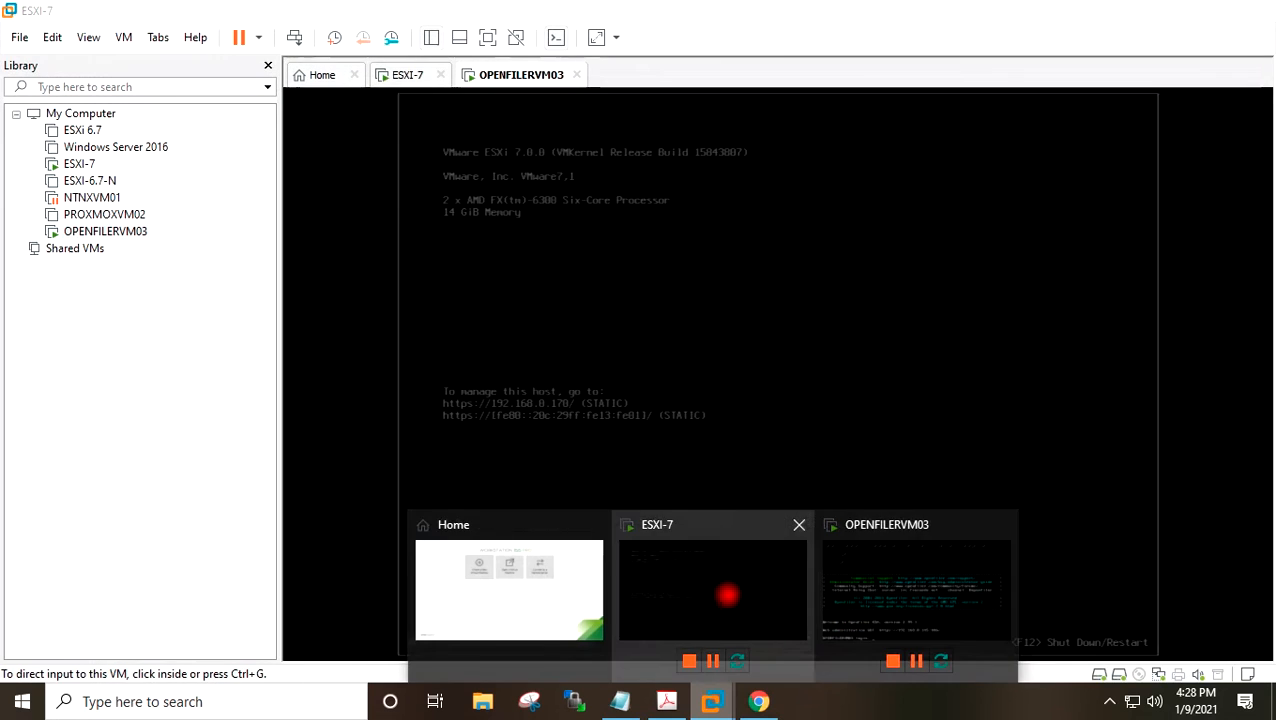
left_click(732, 593)
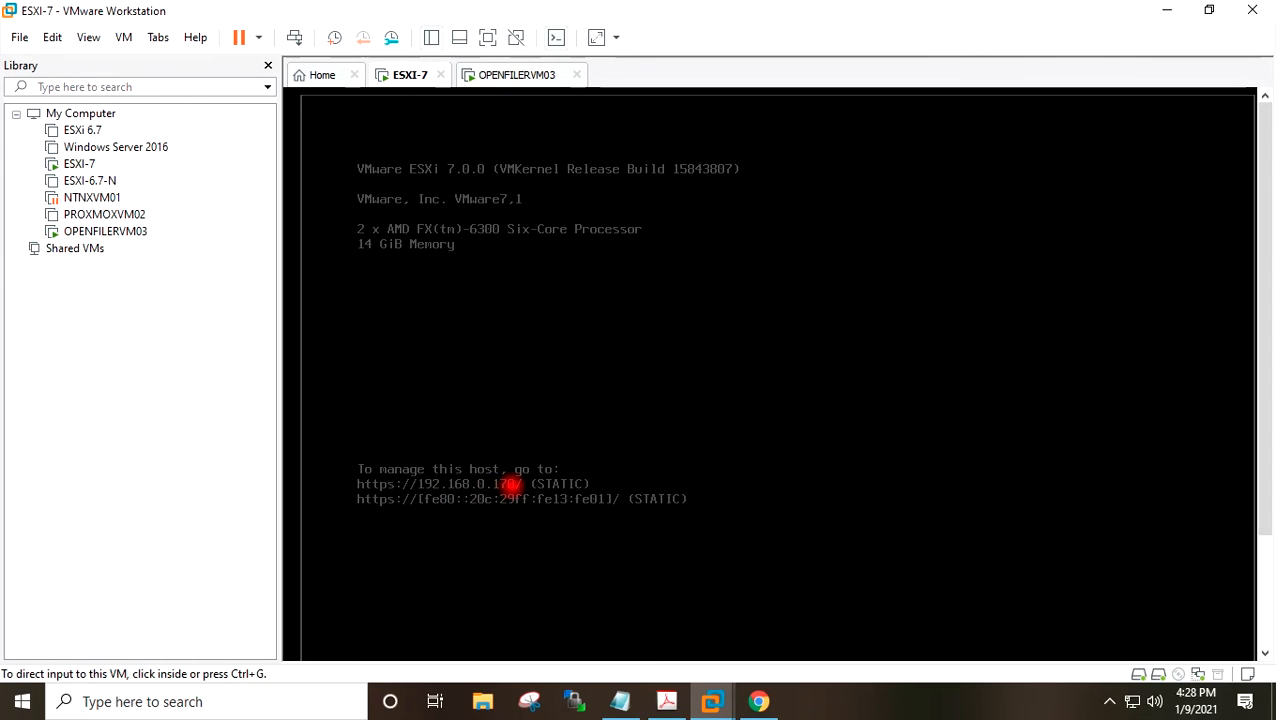
left_click(453, 265)
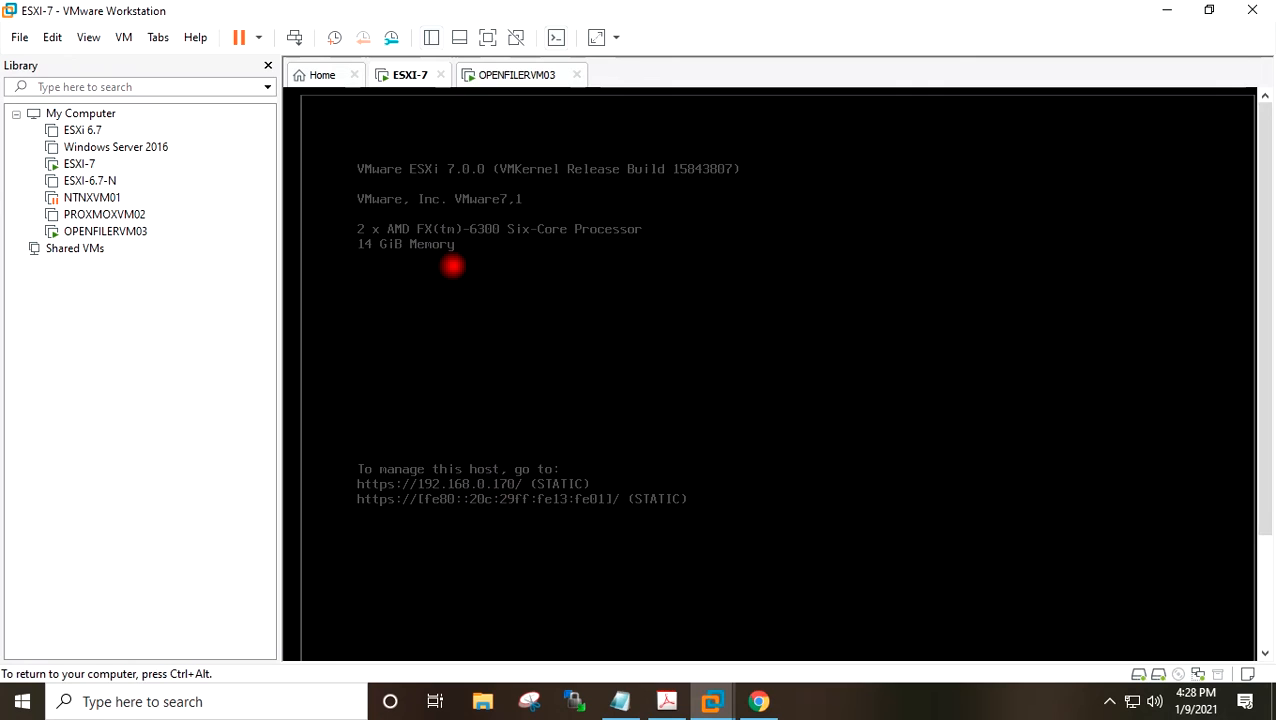
key("F2")
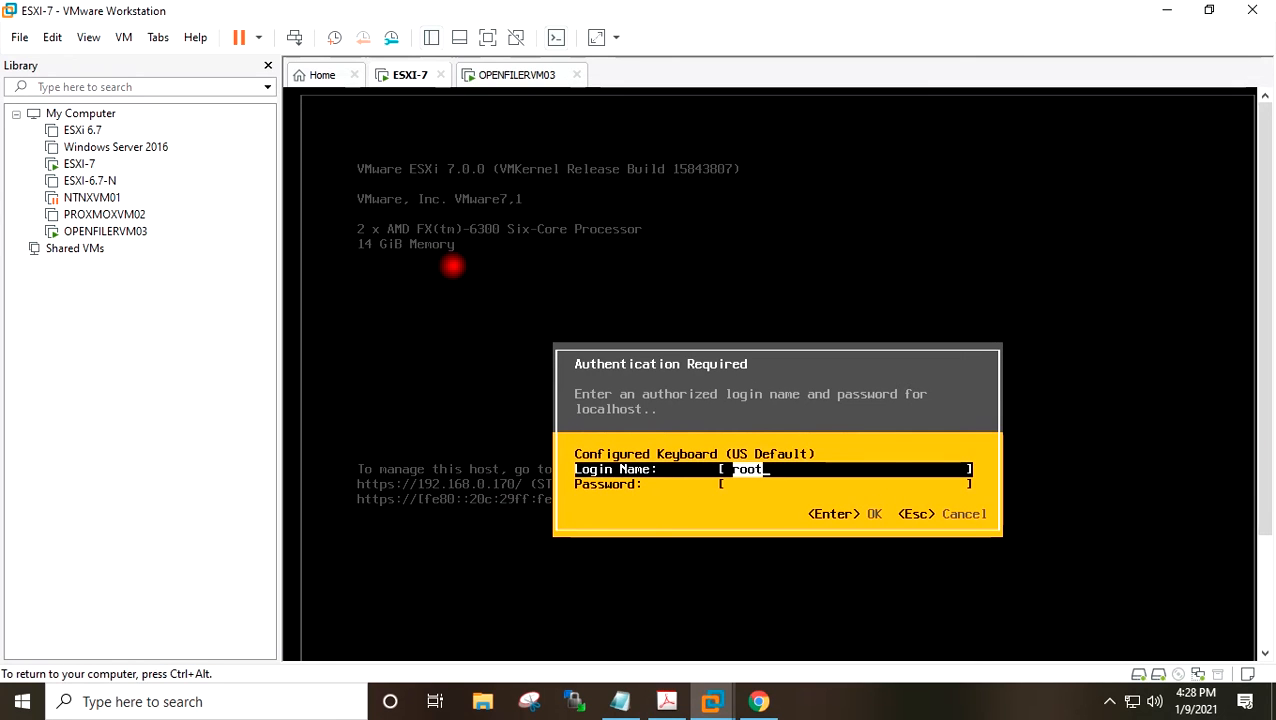
key("Tab")
type("******")
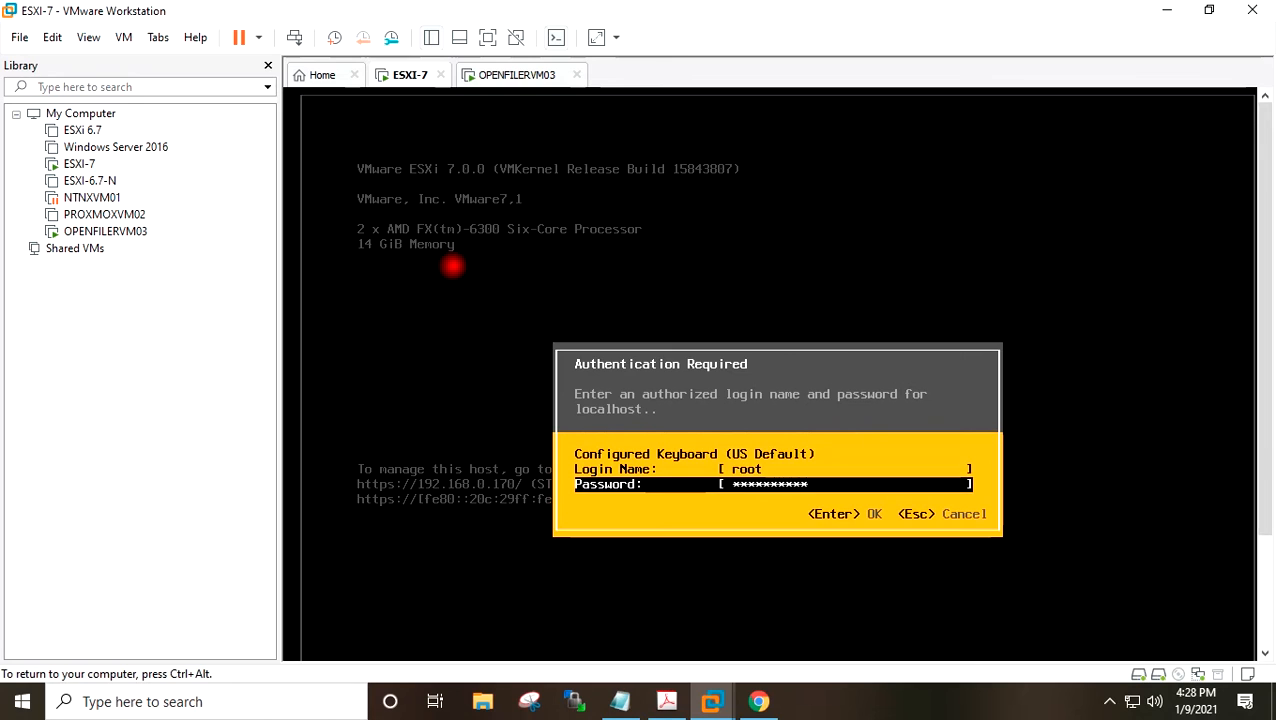
key("Return")
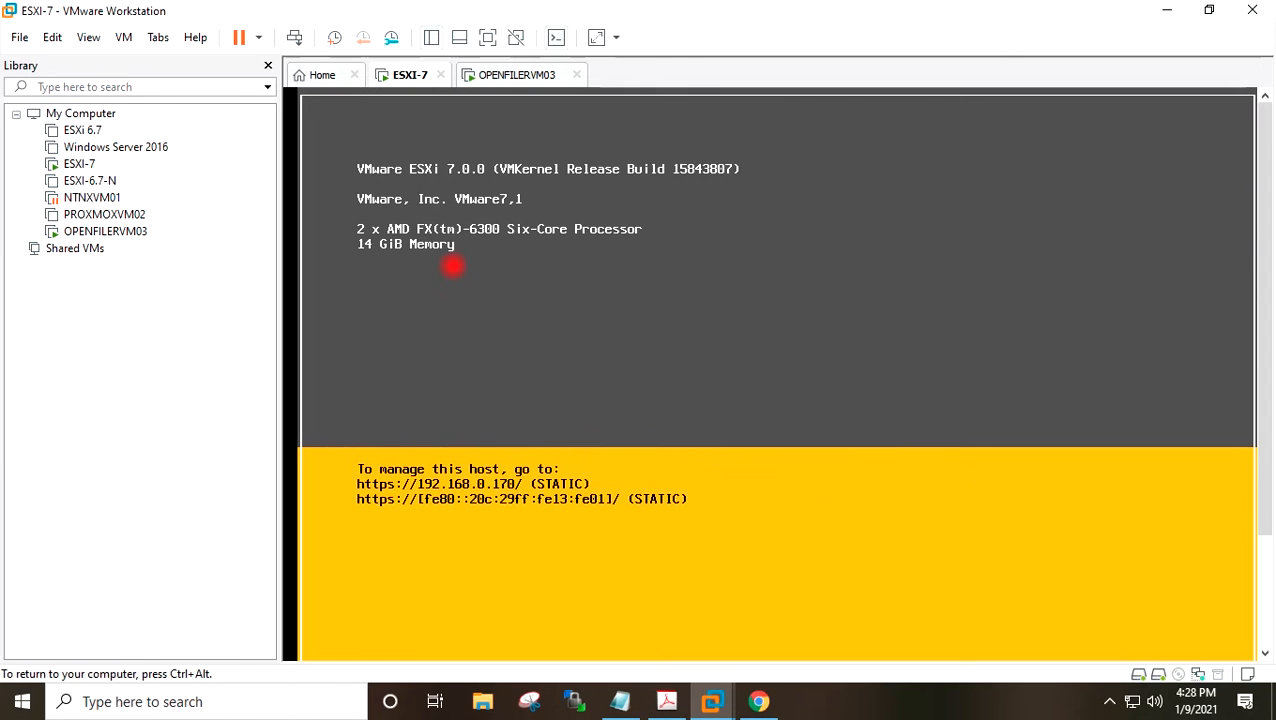
Open the management network's network adapter list, review it, and exit system customization.
key("Down")
key("Return")
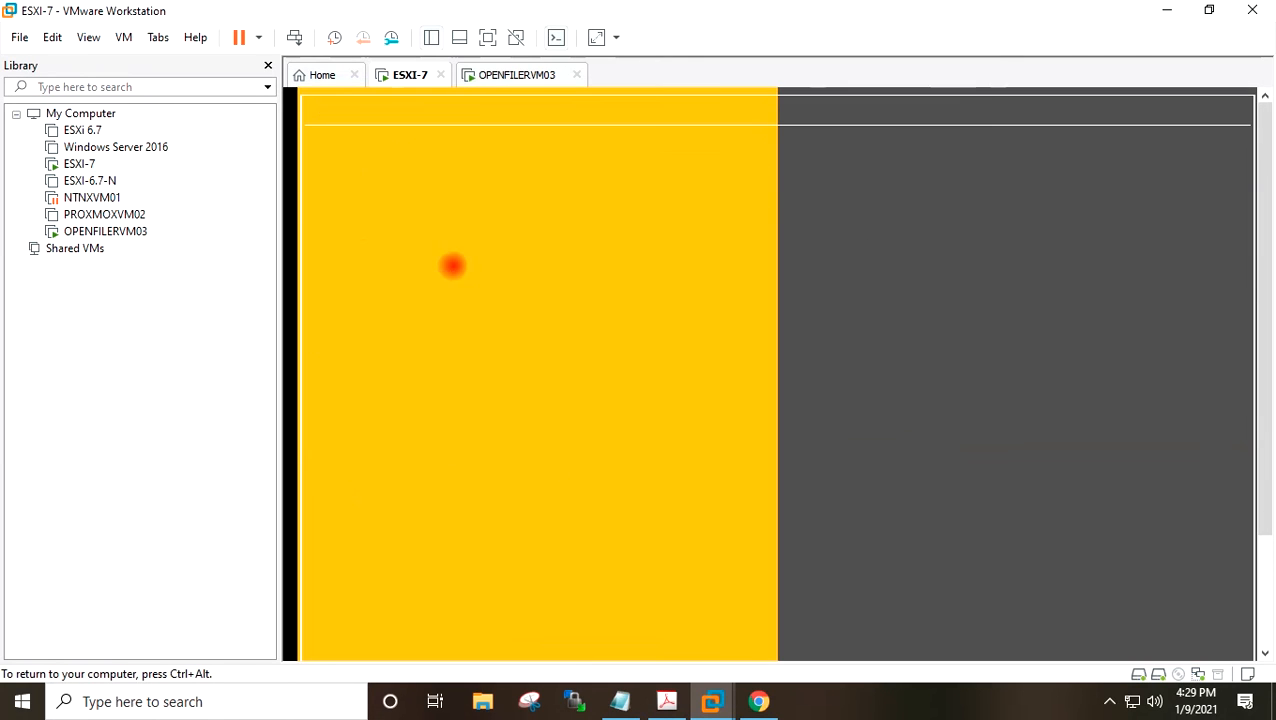
key("Return")
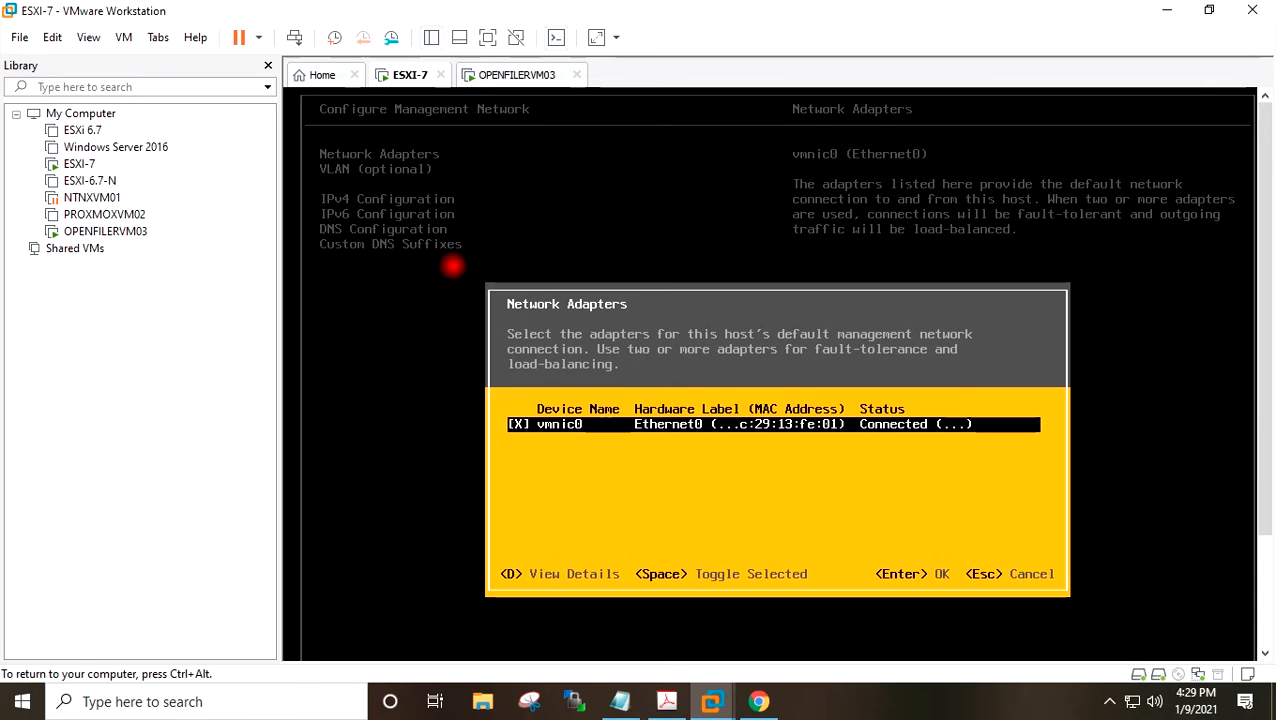
key("Return")
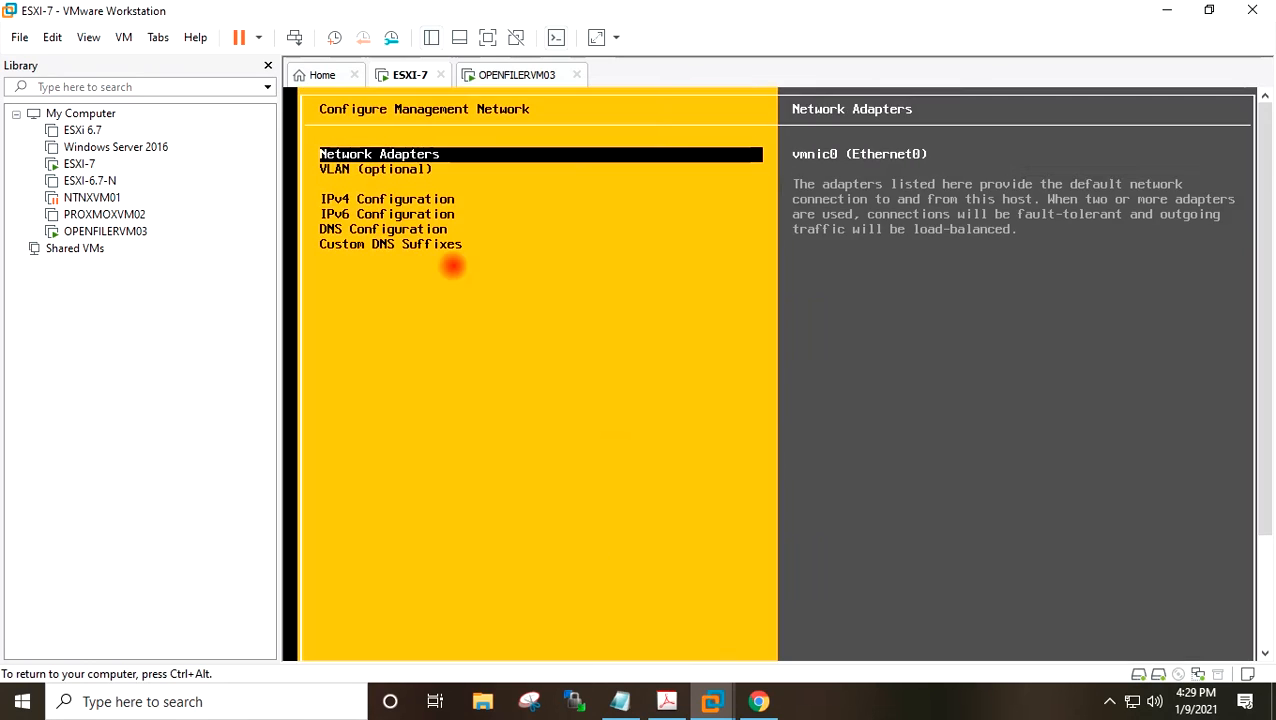
key("Escape")
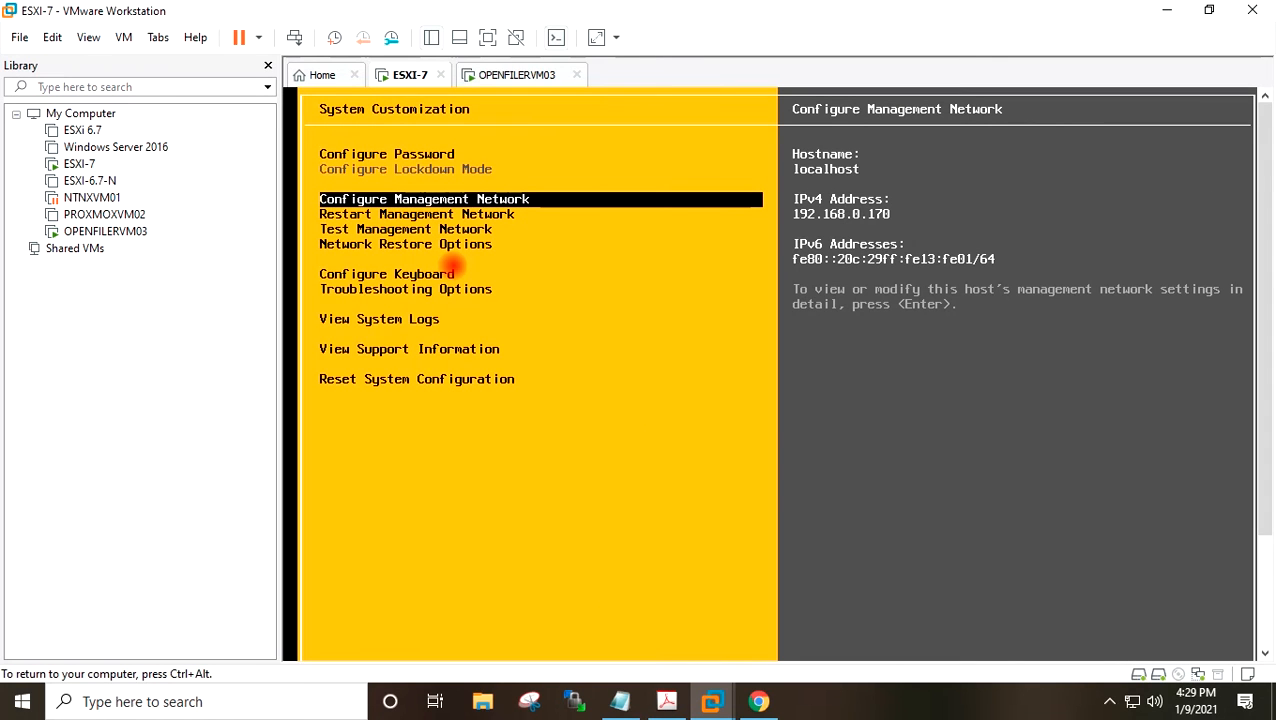
key("Escape")
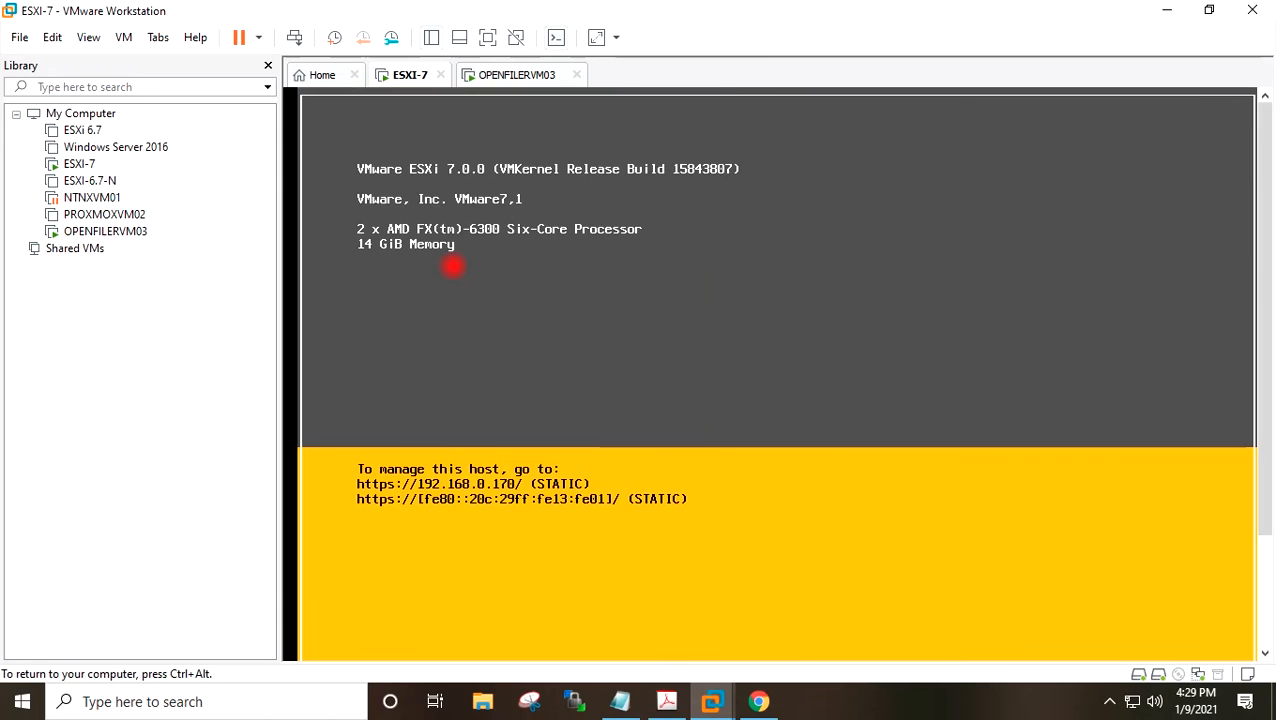
Add a second network adapter to the ESXI-7 VM's settings with a bridged connection to the physical network.
key("ctrl+alt")
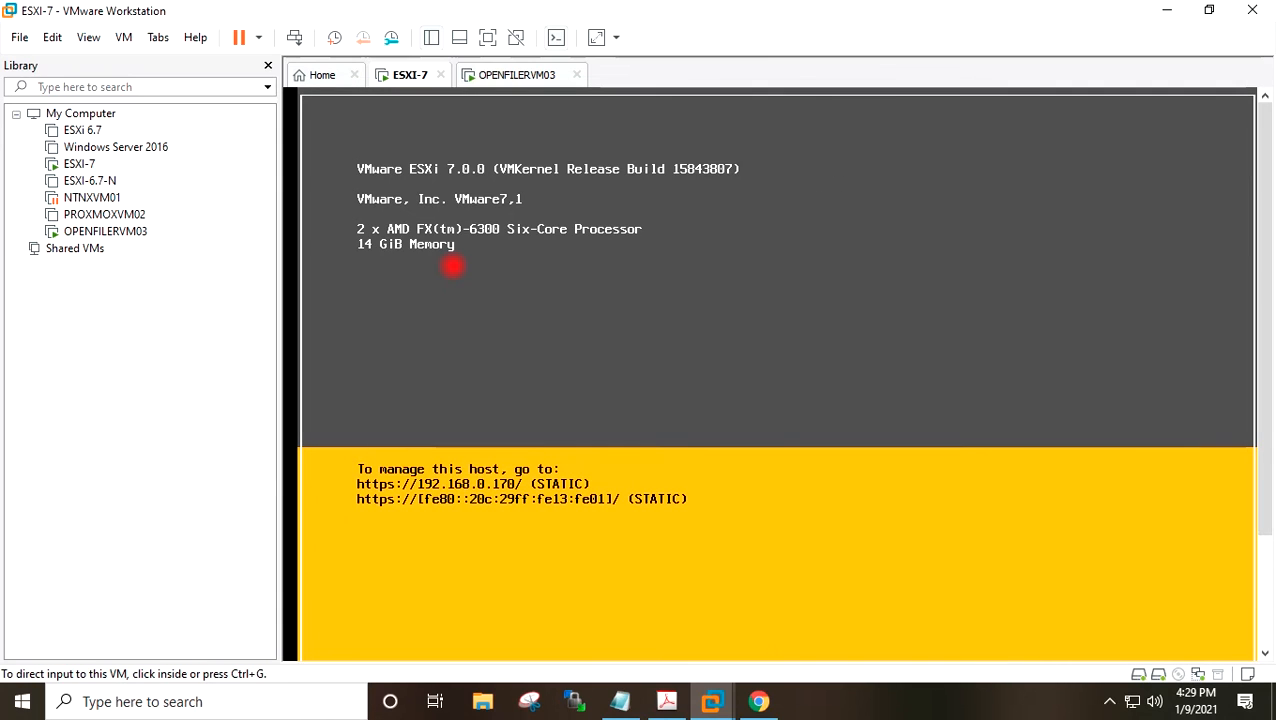
right_click(402, 80)
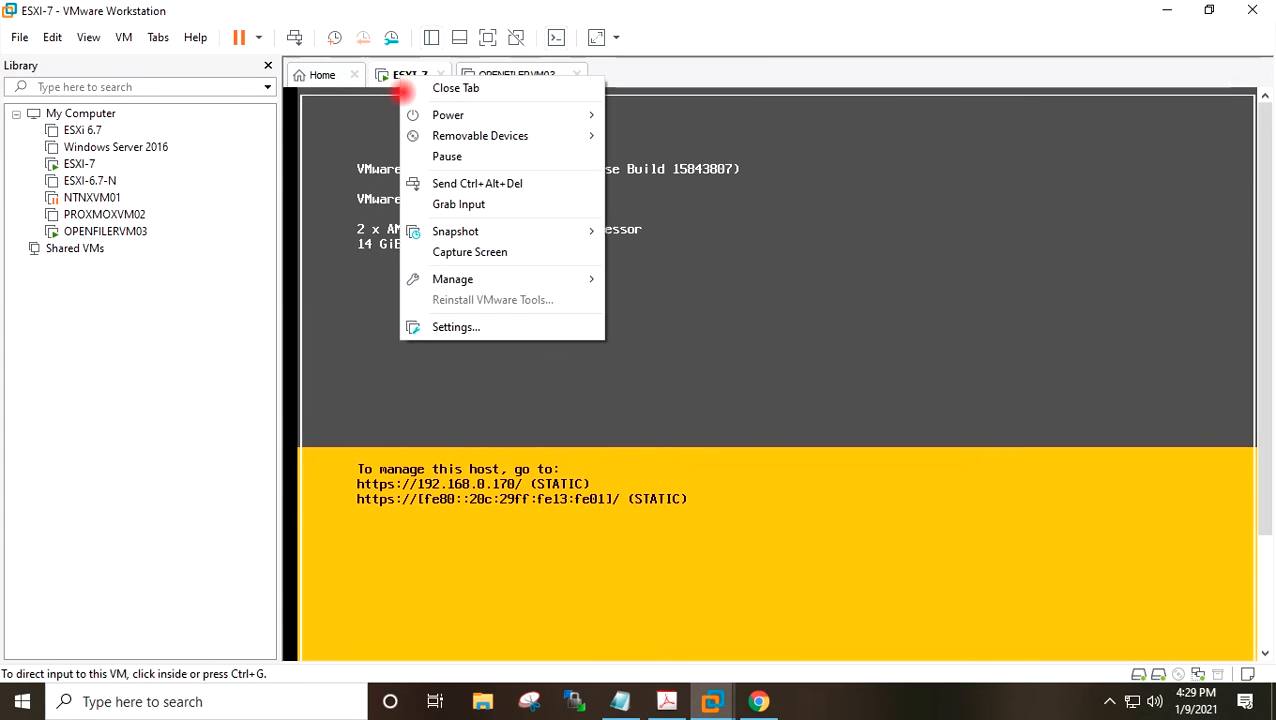
left_click(443, 326)
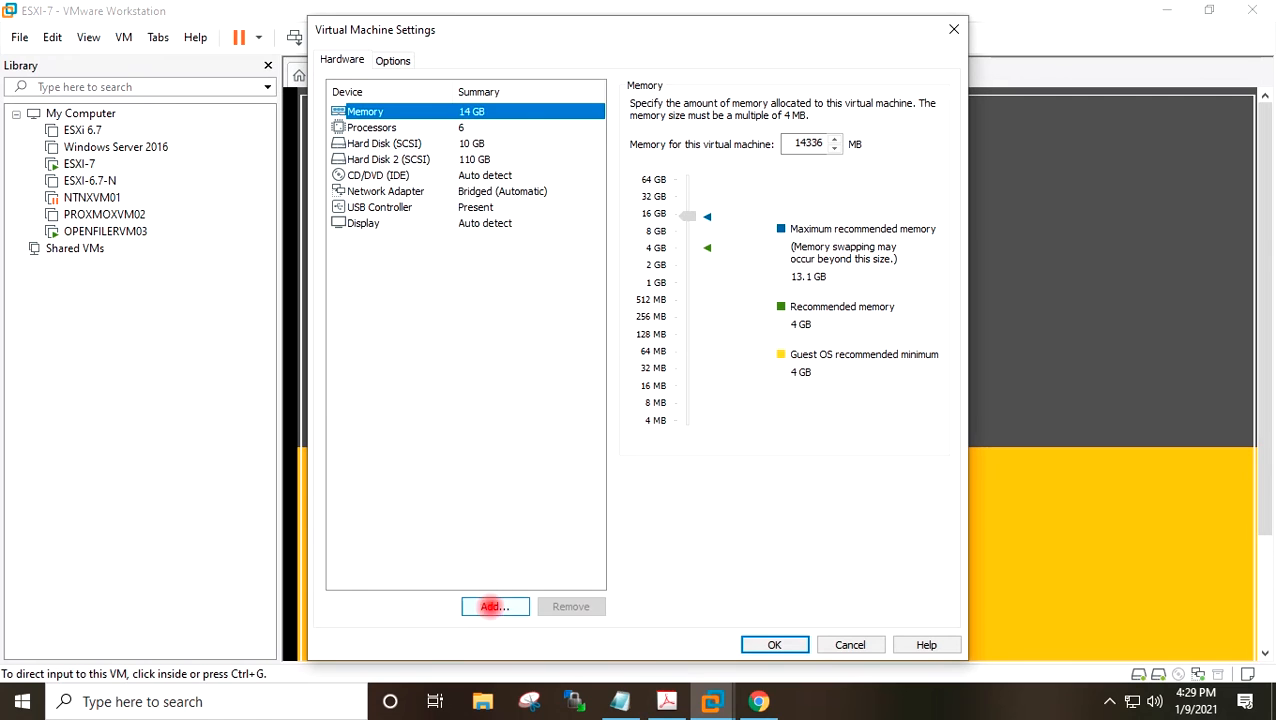
left_click(494, 606)
left_click(492, 306)
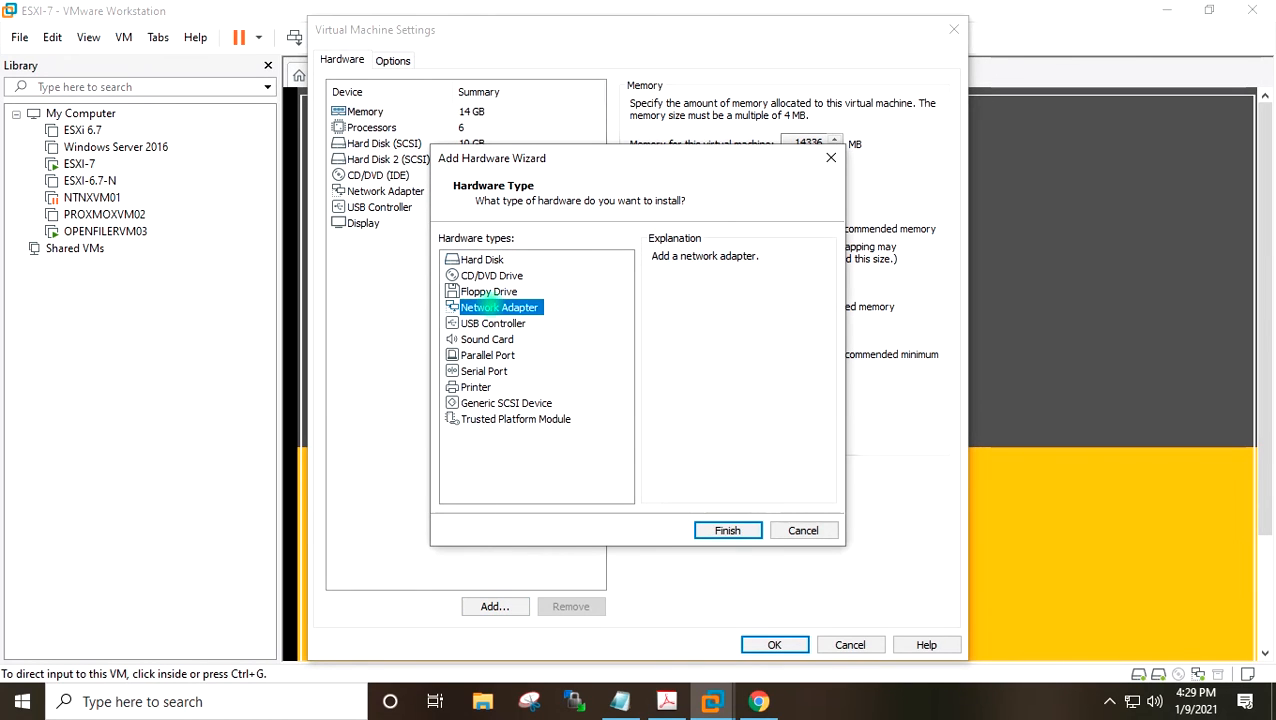
left_click(727, 530)
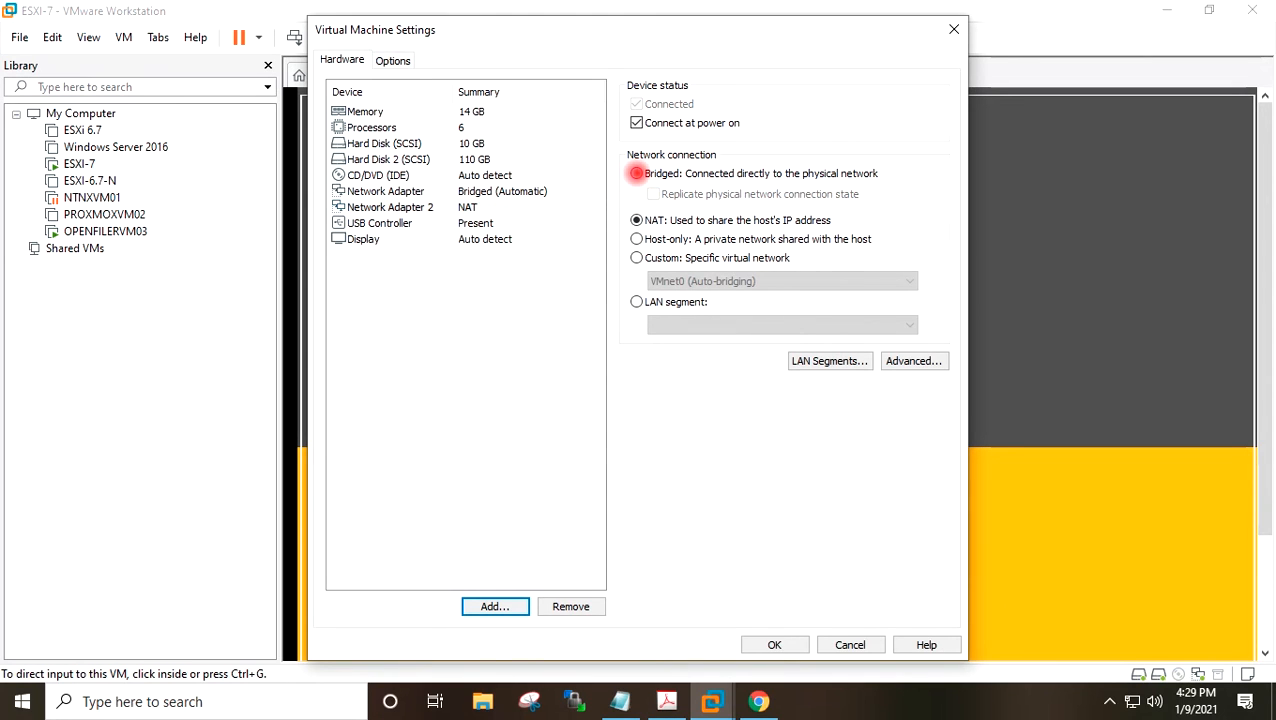
left_click(636, 173)
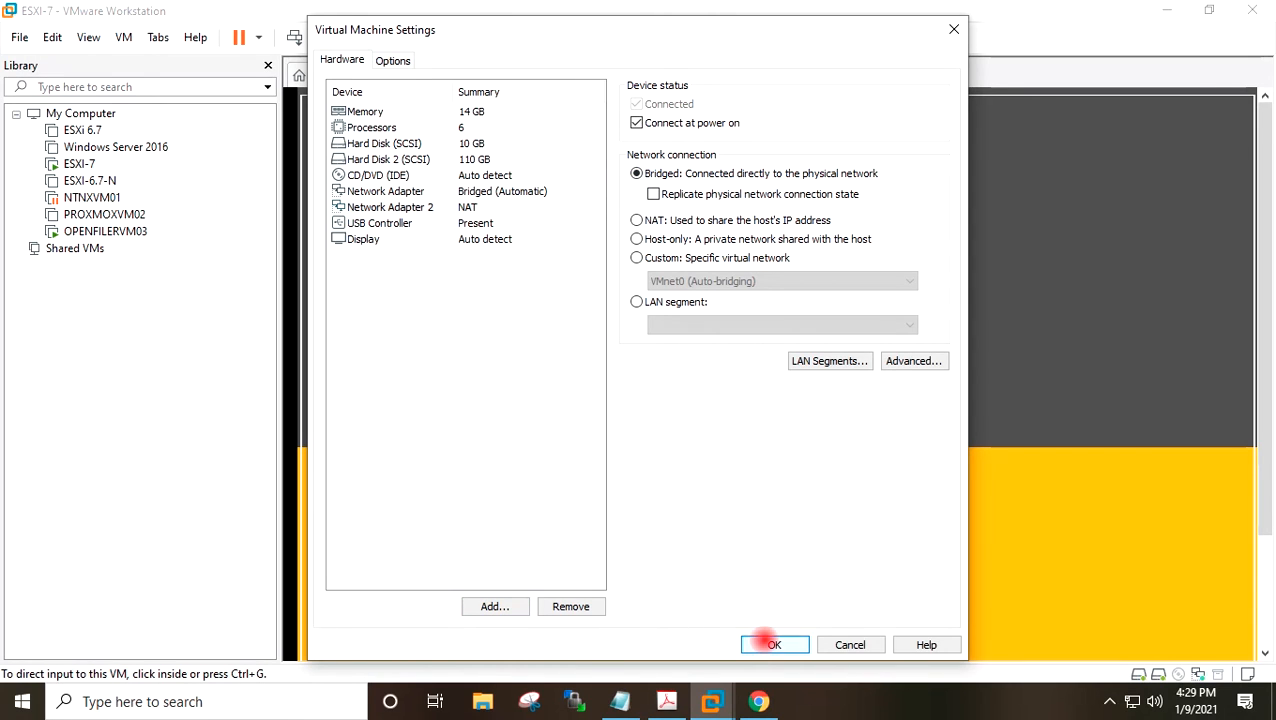
left_click(774, 644)
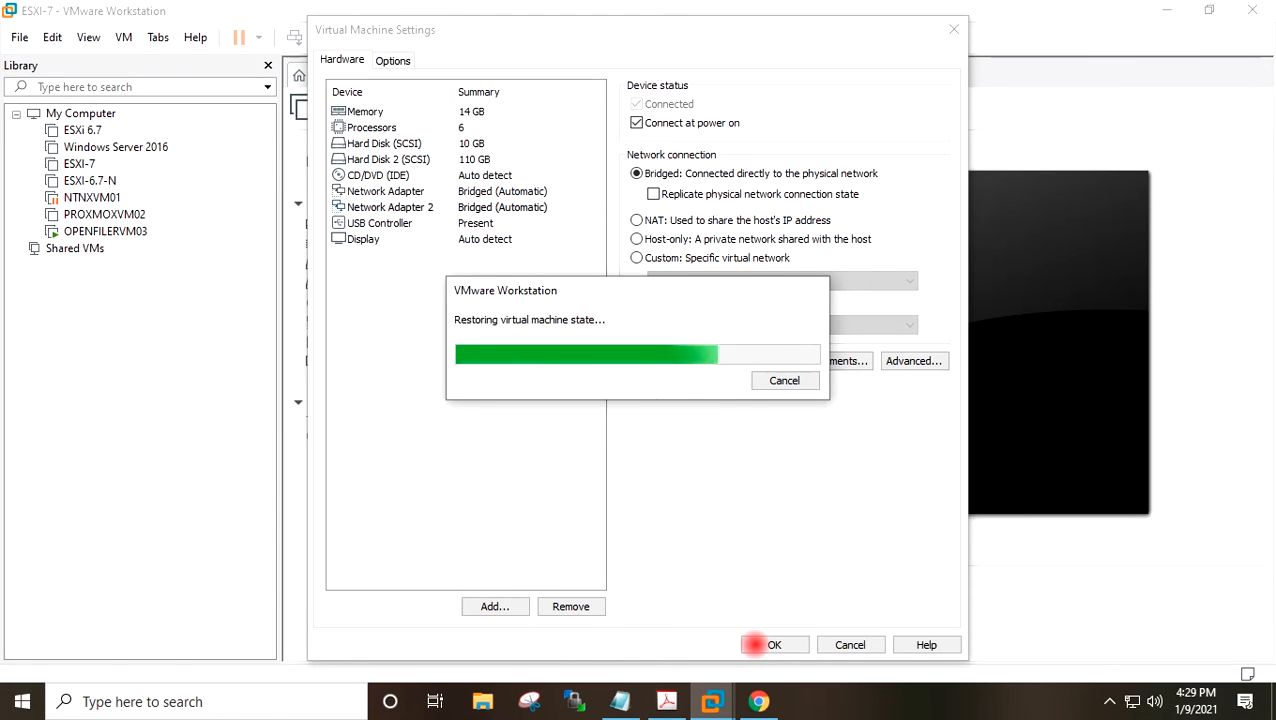
left_click(757, 645)
Log into the ESXi system customization with the root password and leave it again.
left_click(677, 488)
left_click(622, 418)
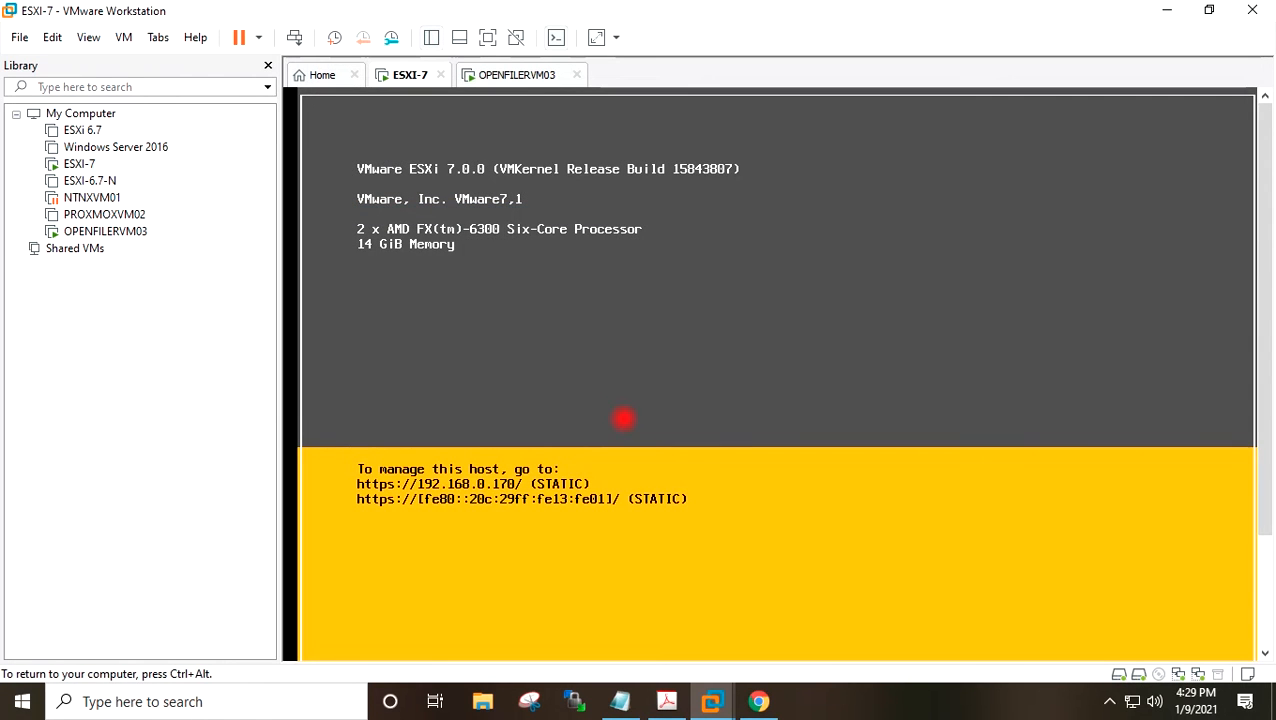
key("F2")
key("Tab")
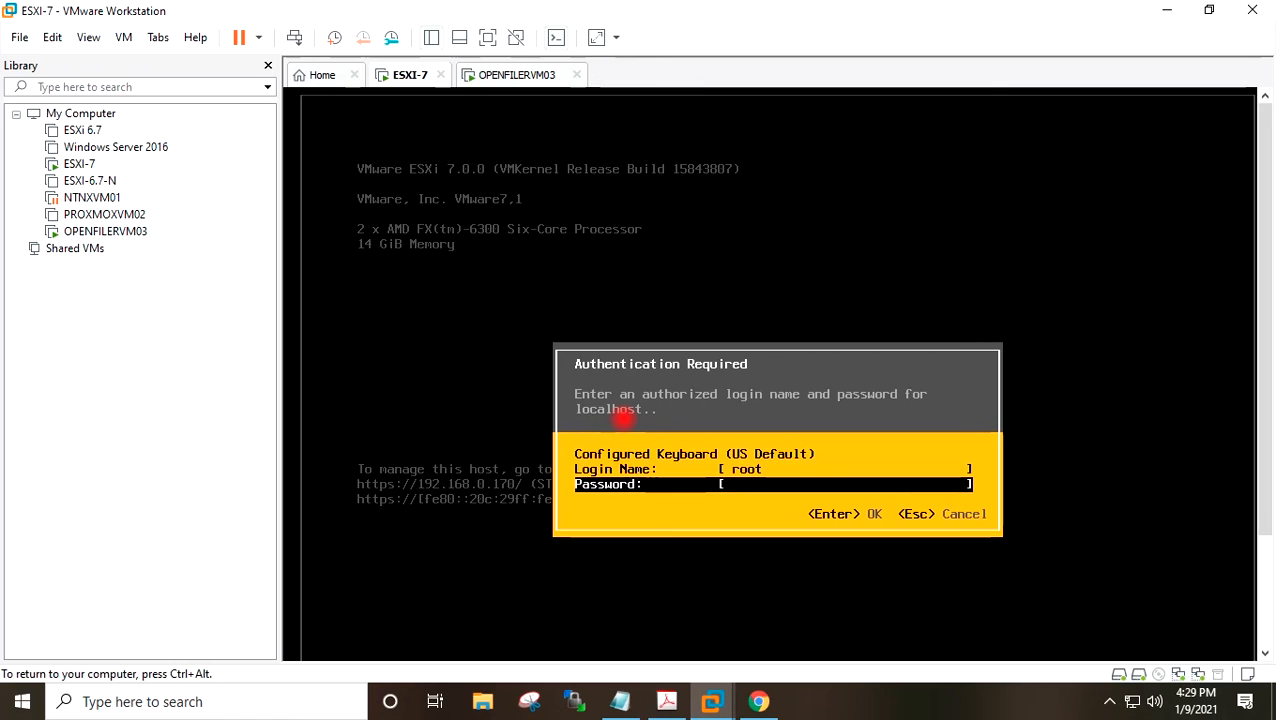
type("*********")
key("Return")
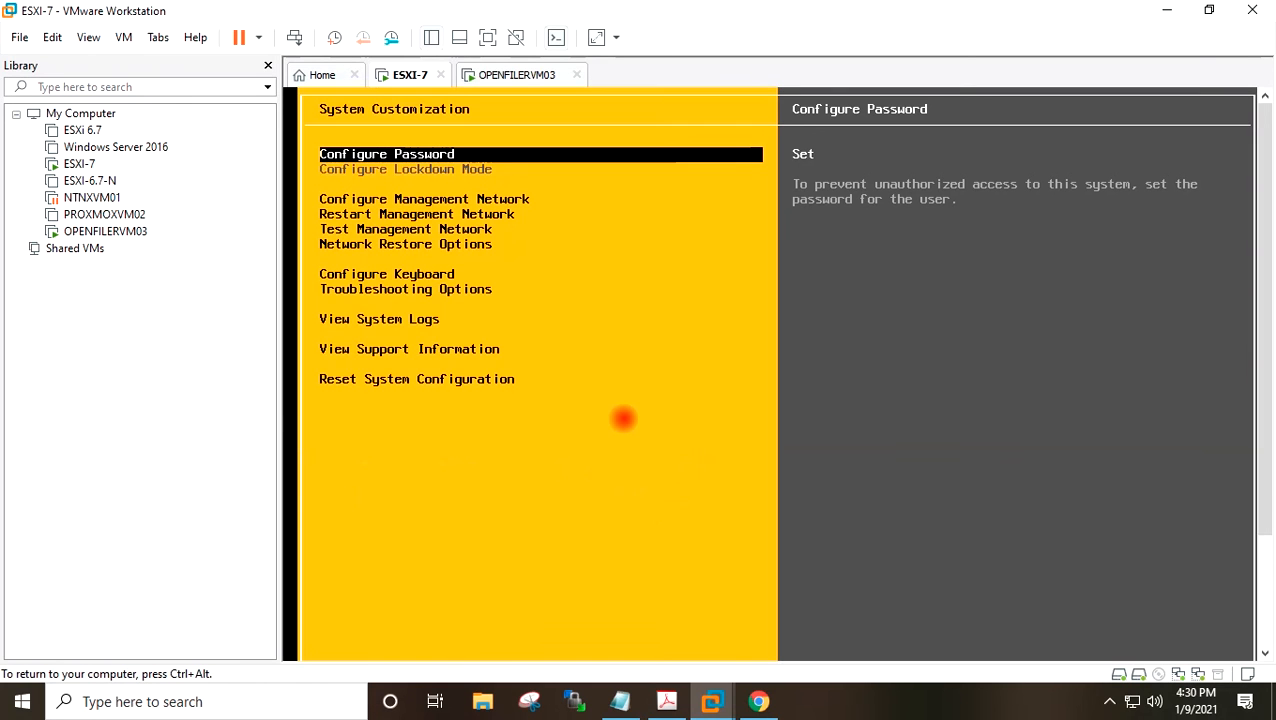
key("Escape")
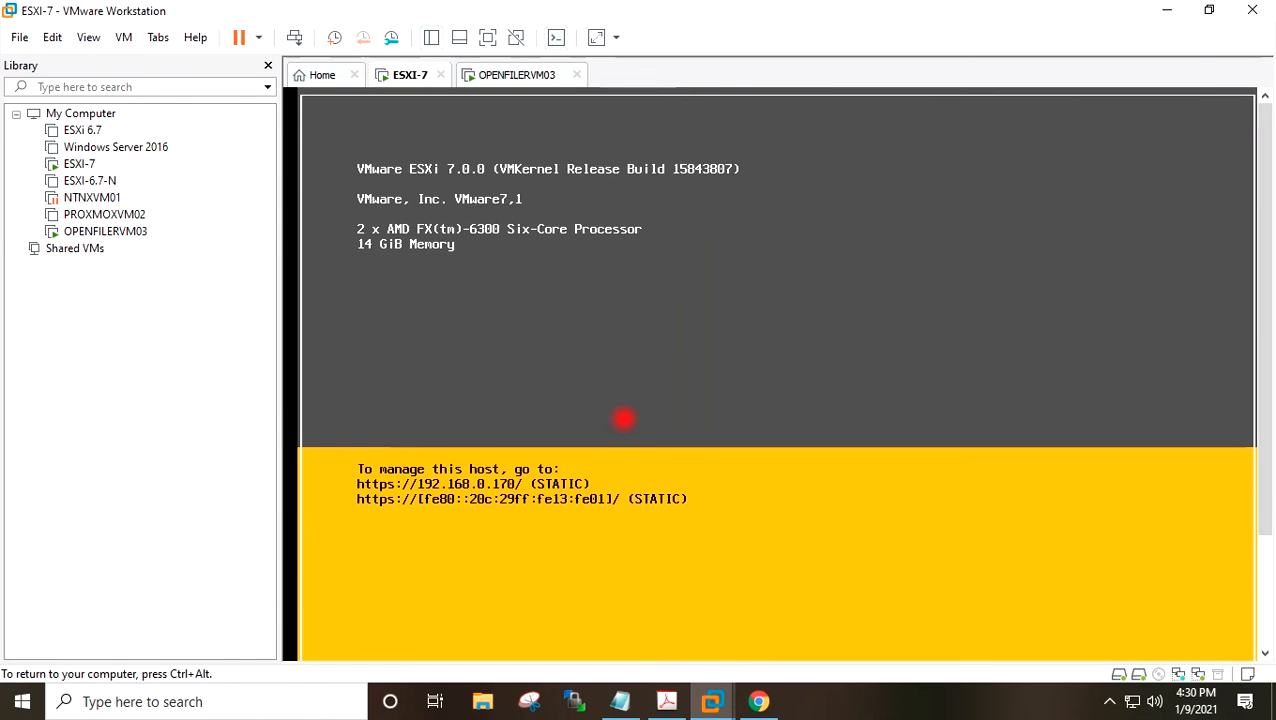
Restart the ESXi host after authenticating with the root password.
key("F2")
key("Down")
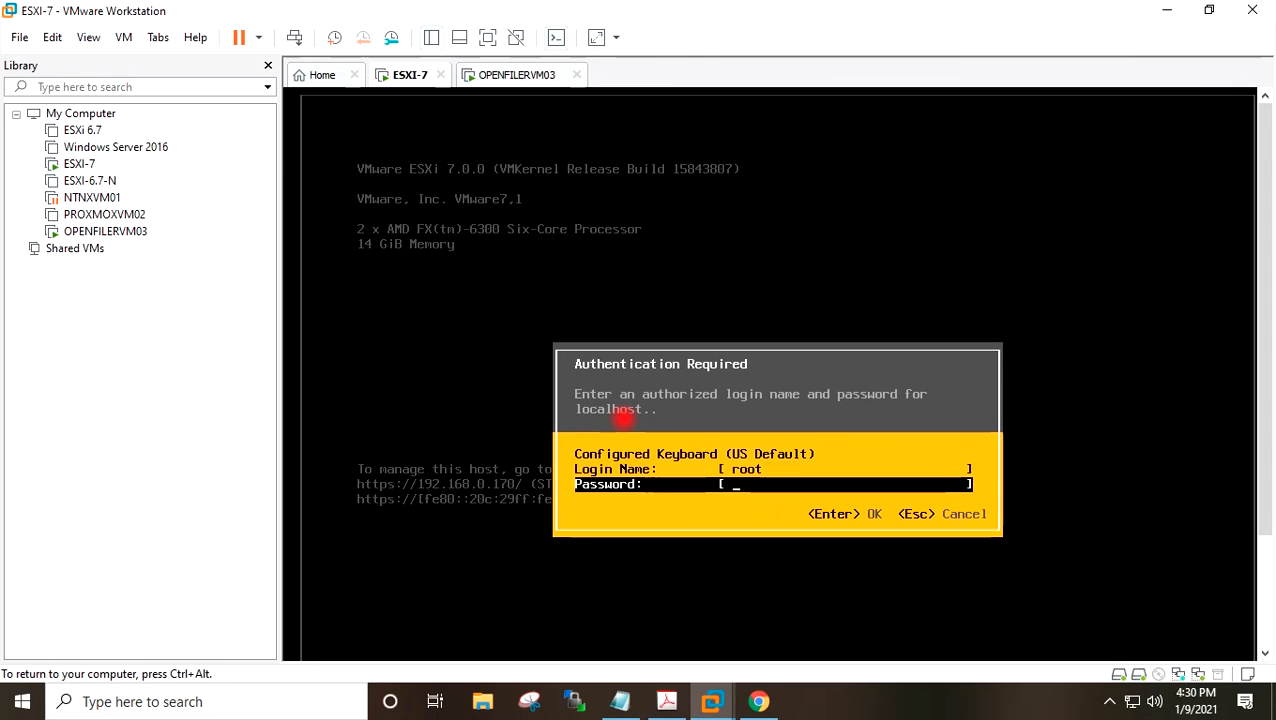
type("******")
key("Return")
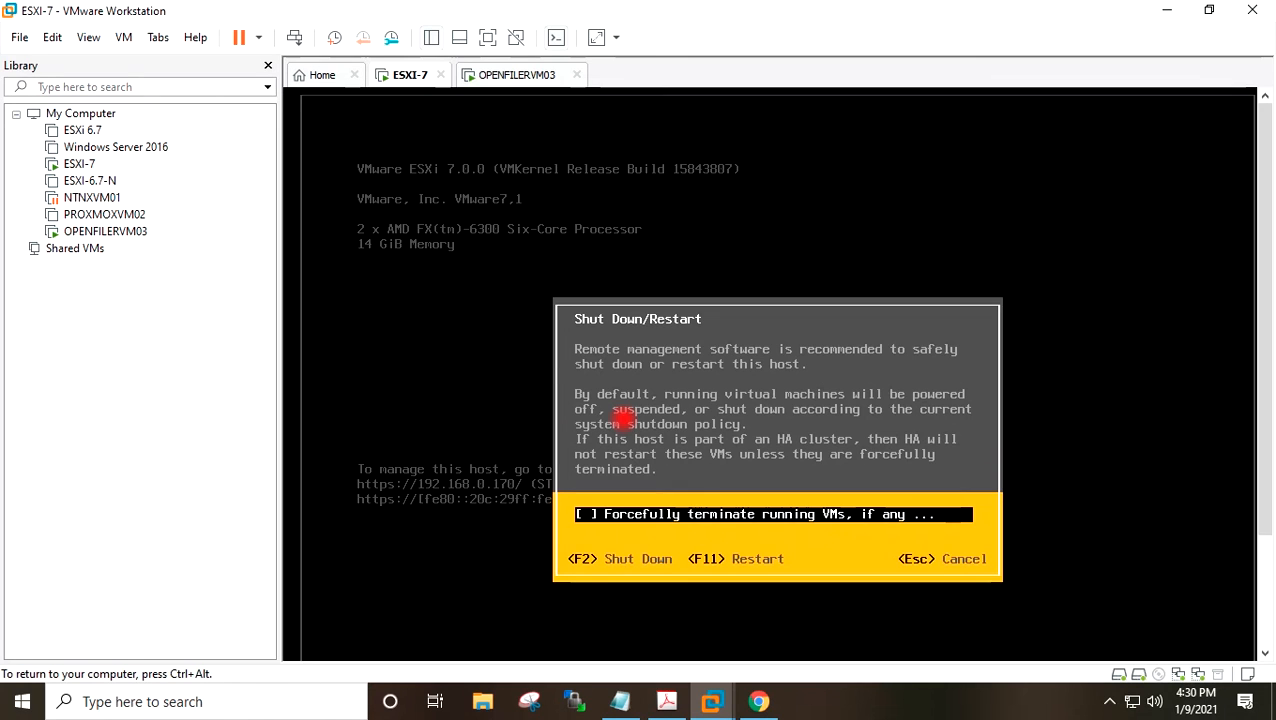
key("F11")
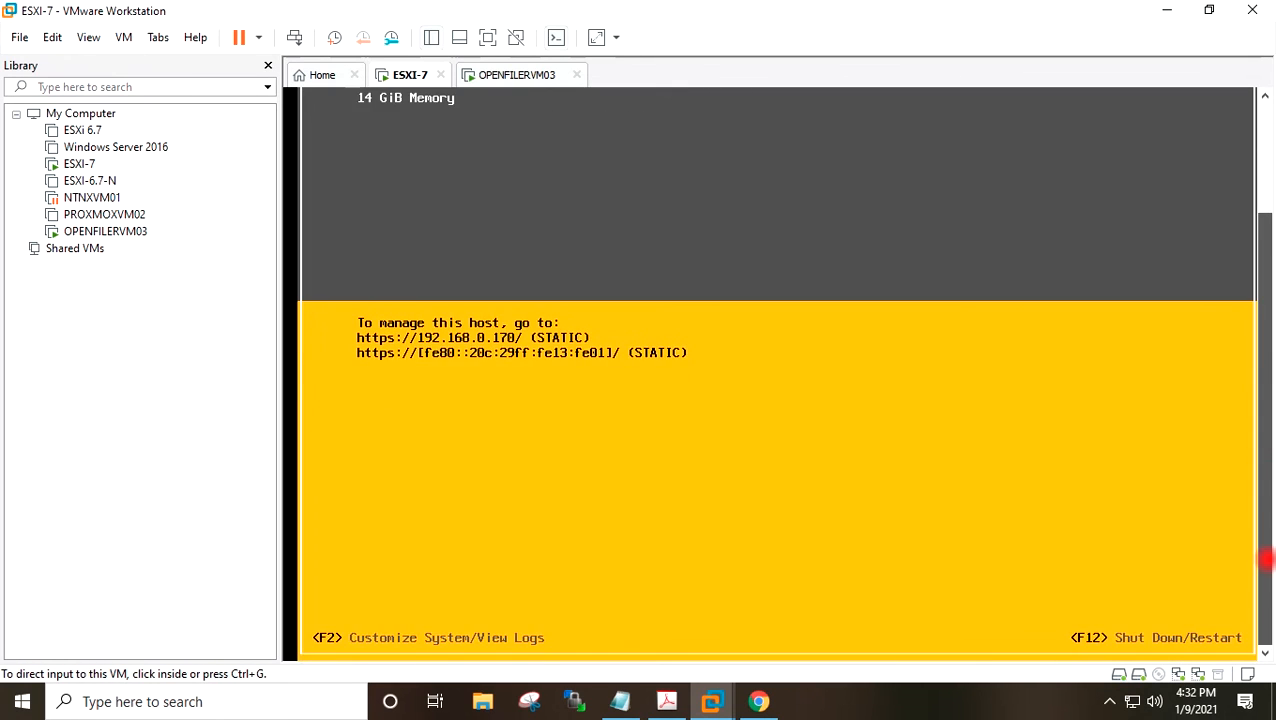
Log back into the ESXi system customization as root with the account password.
left_click(773, 427)
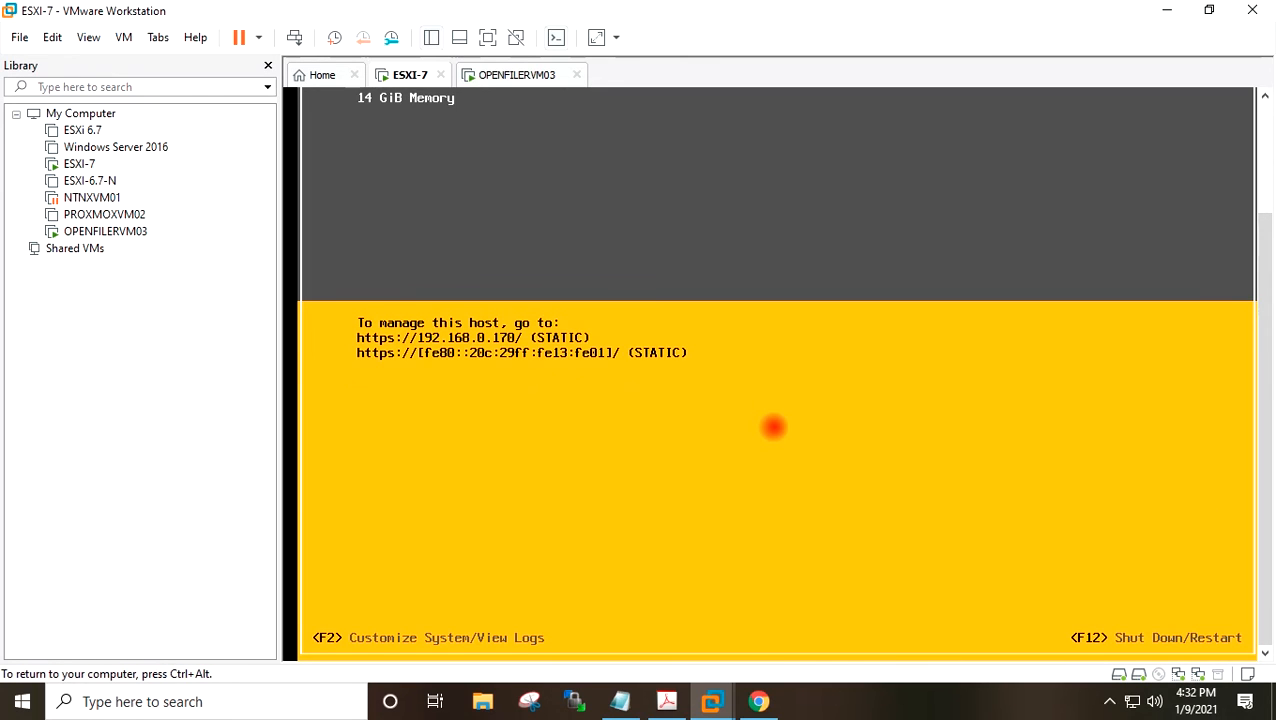
key("F2")
key("Tab")
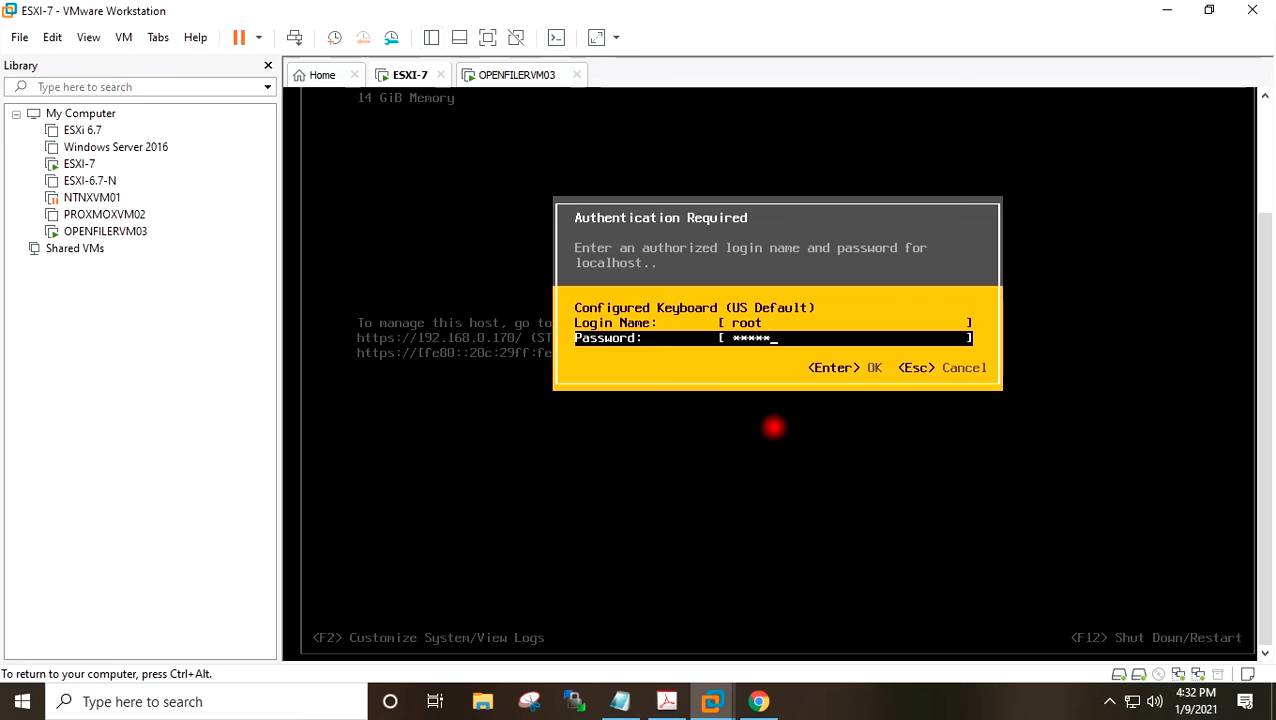
key("Return")
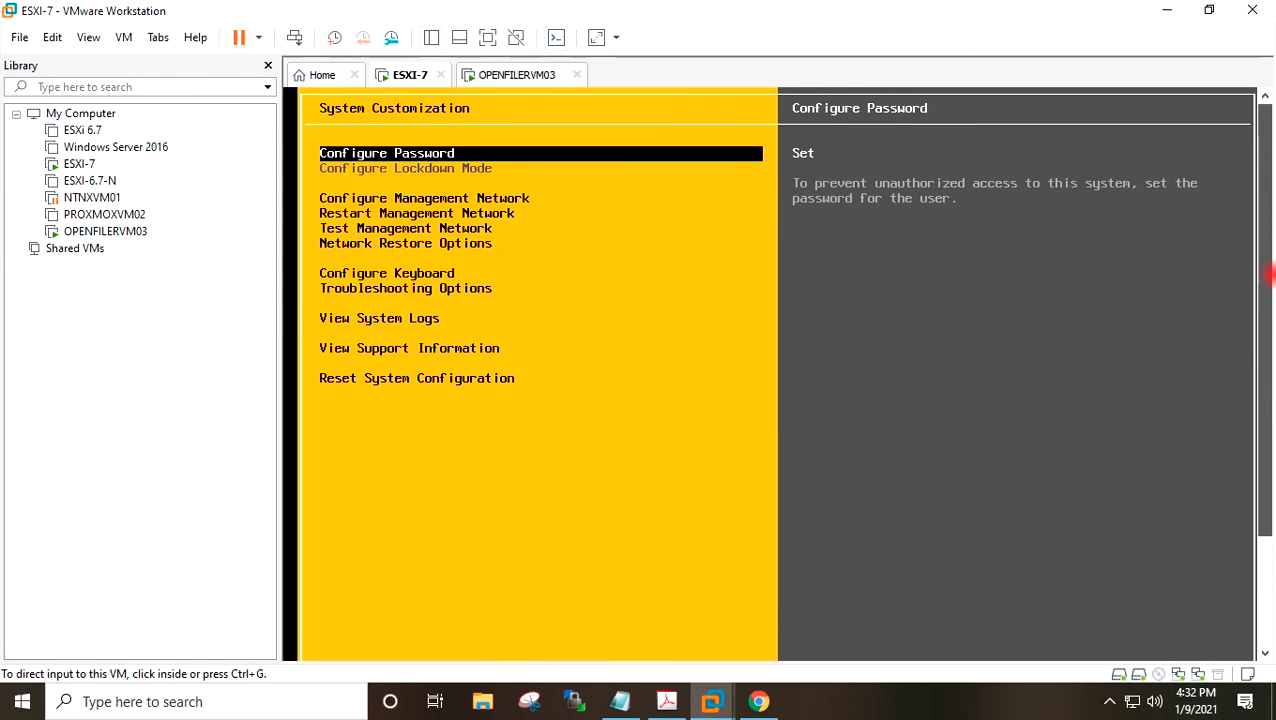
Open Configure Management Network and review the list of network adapters available to the host.
key("Down")
key("Down")
key("Up")
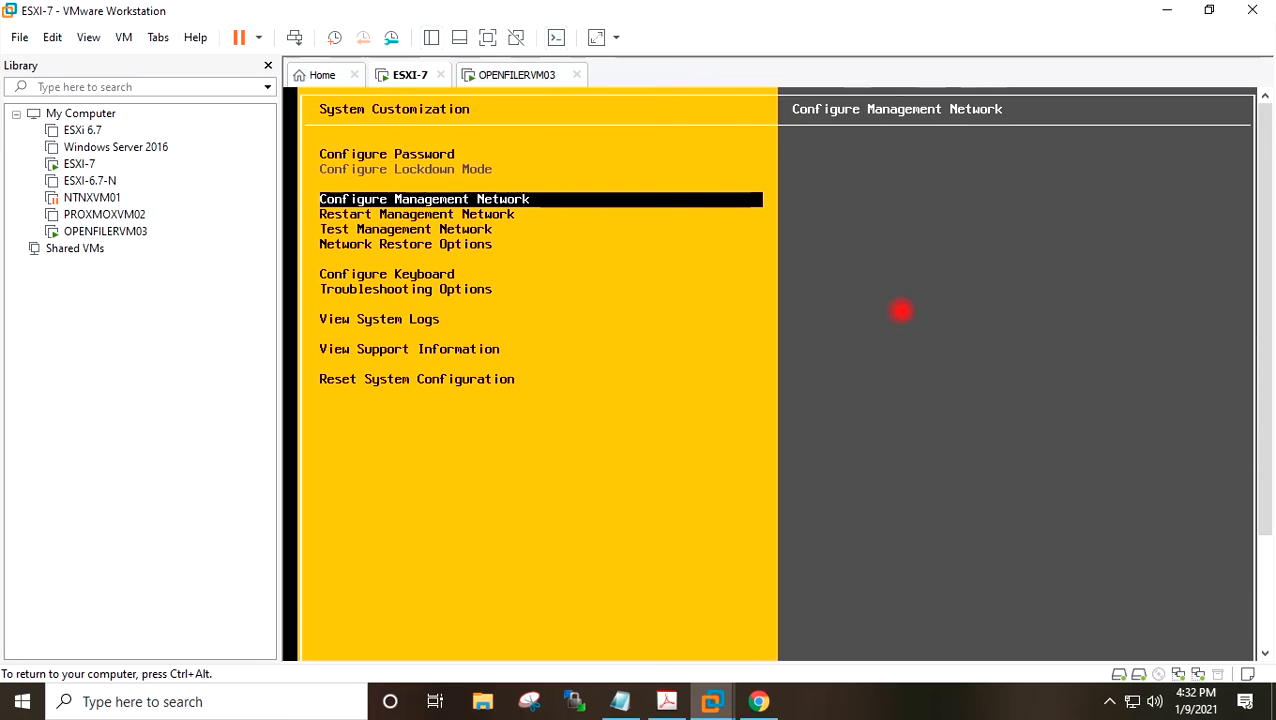
key("Return")
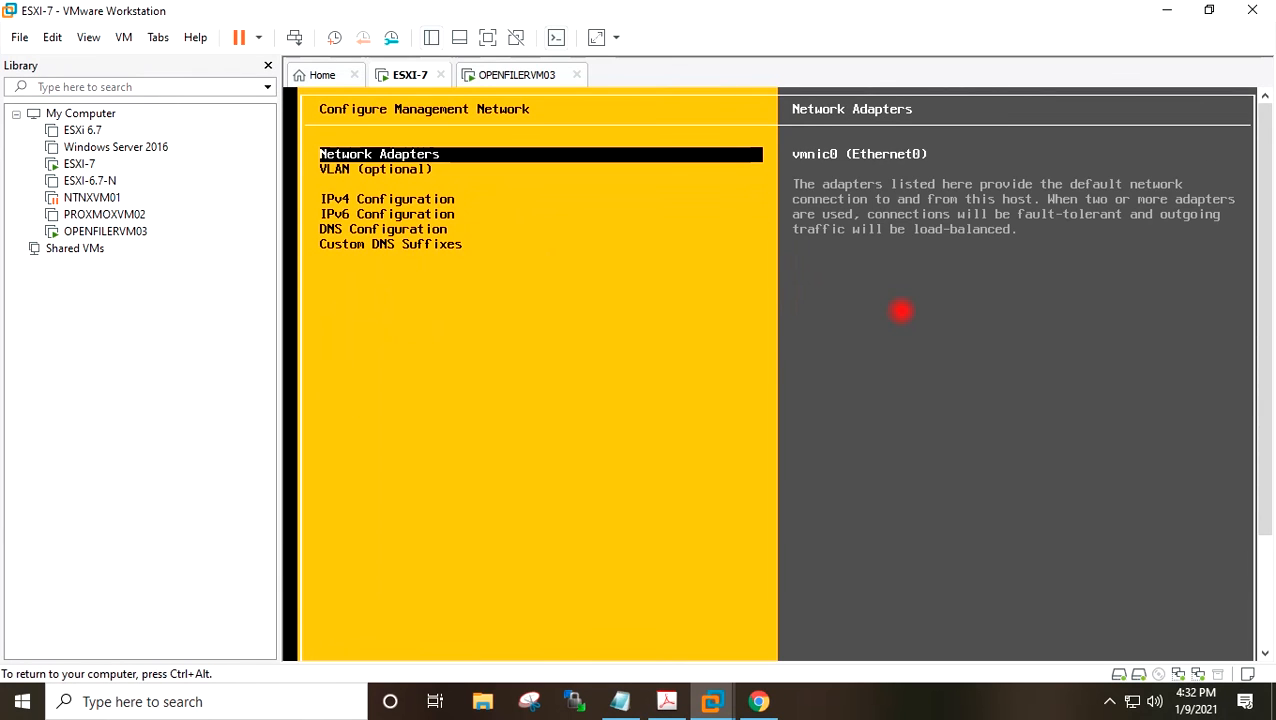
key("Return")
key("Down")
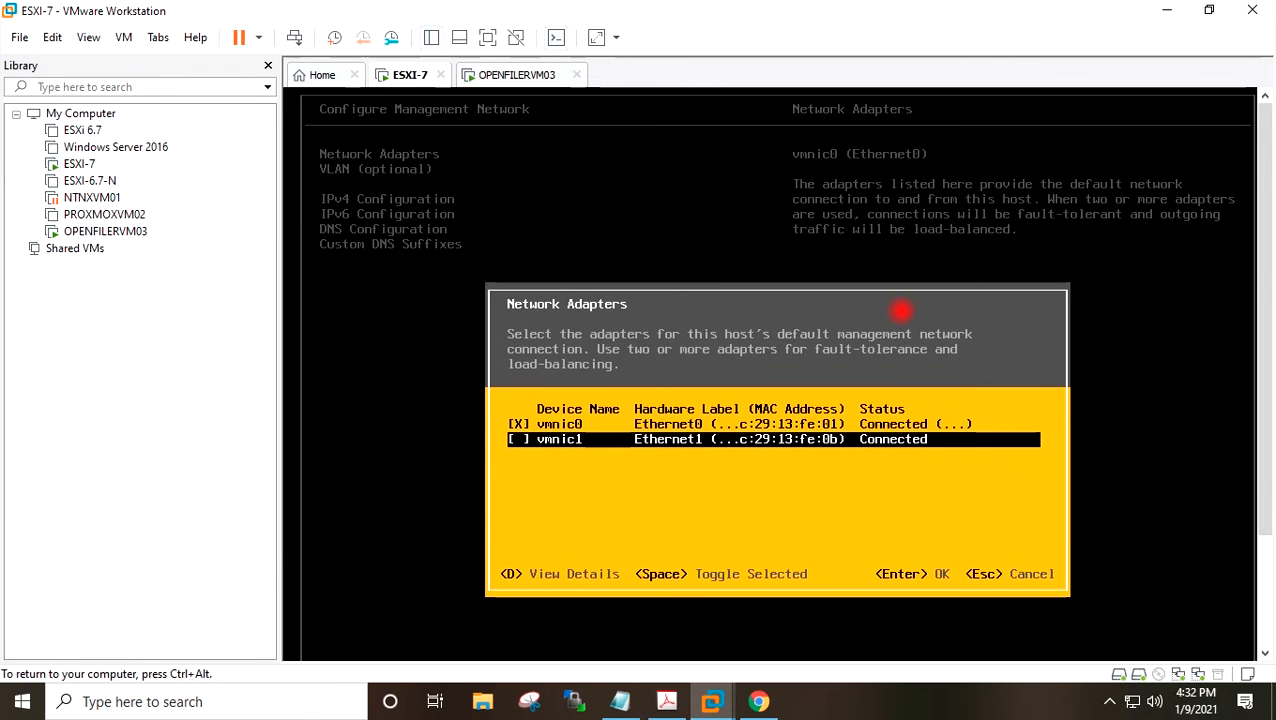
key("Escape")
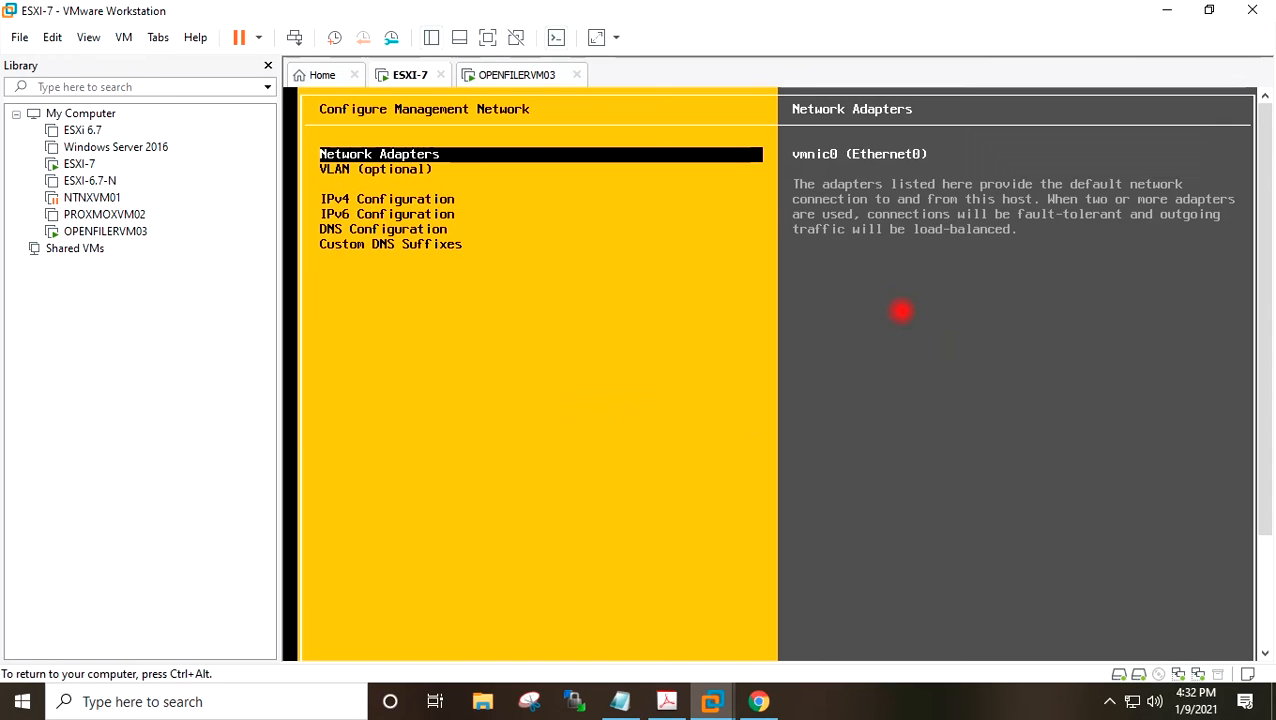
Exit the ESXi system customization screens and release the console back to the Windows desktop.
key("Escape")
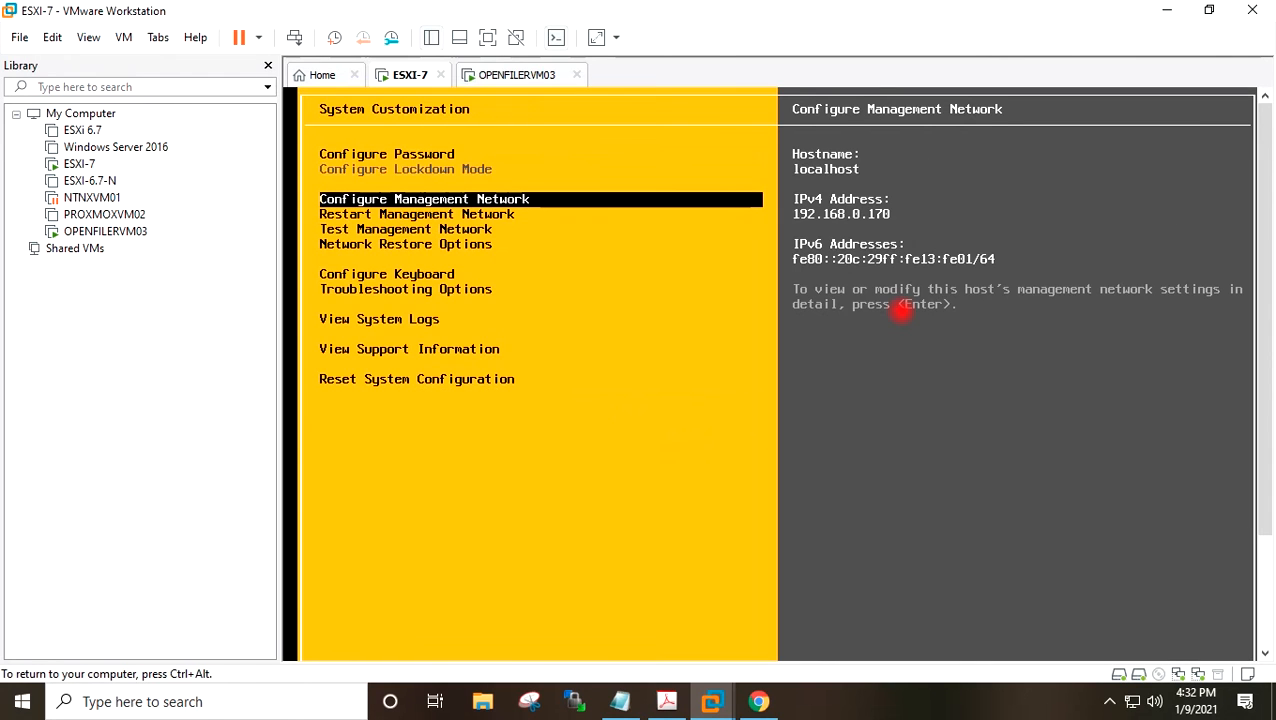
key("Escape")
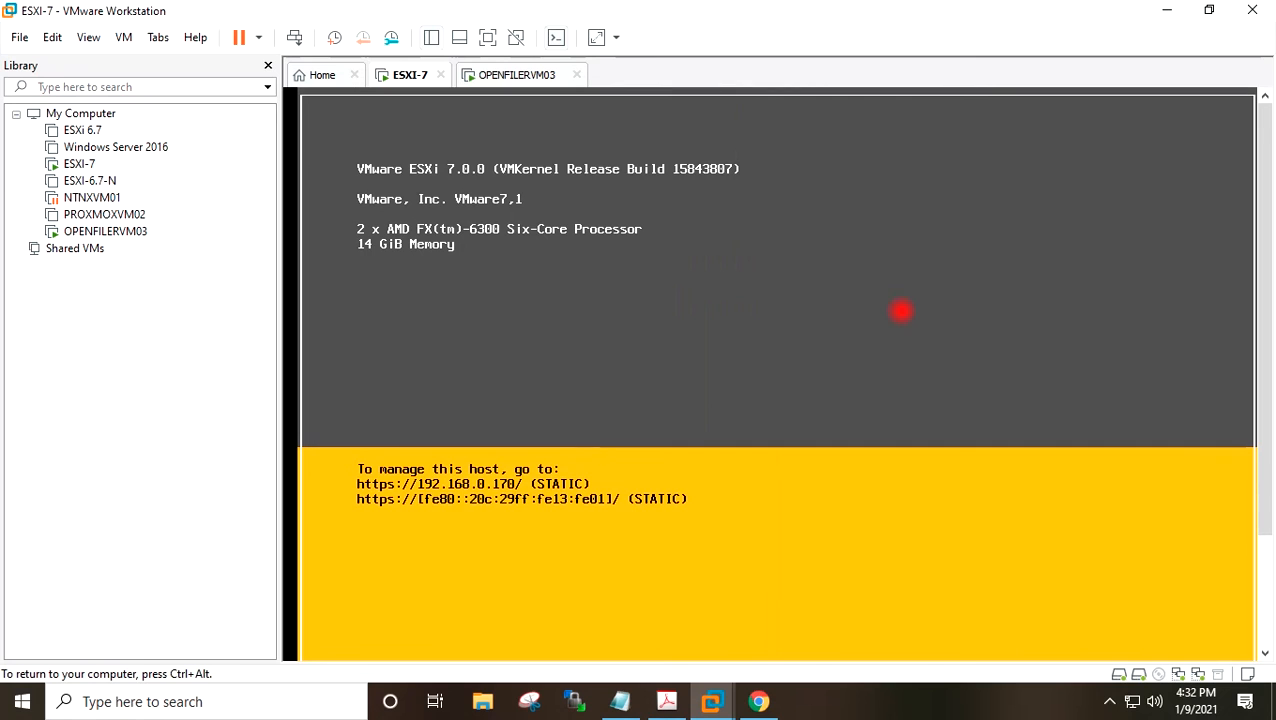
key("ctrl+alt")
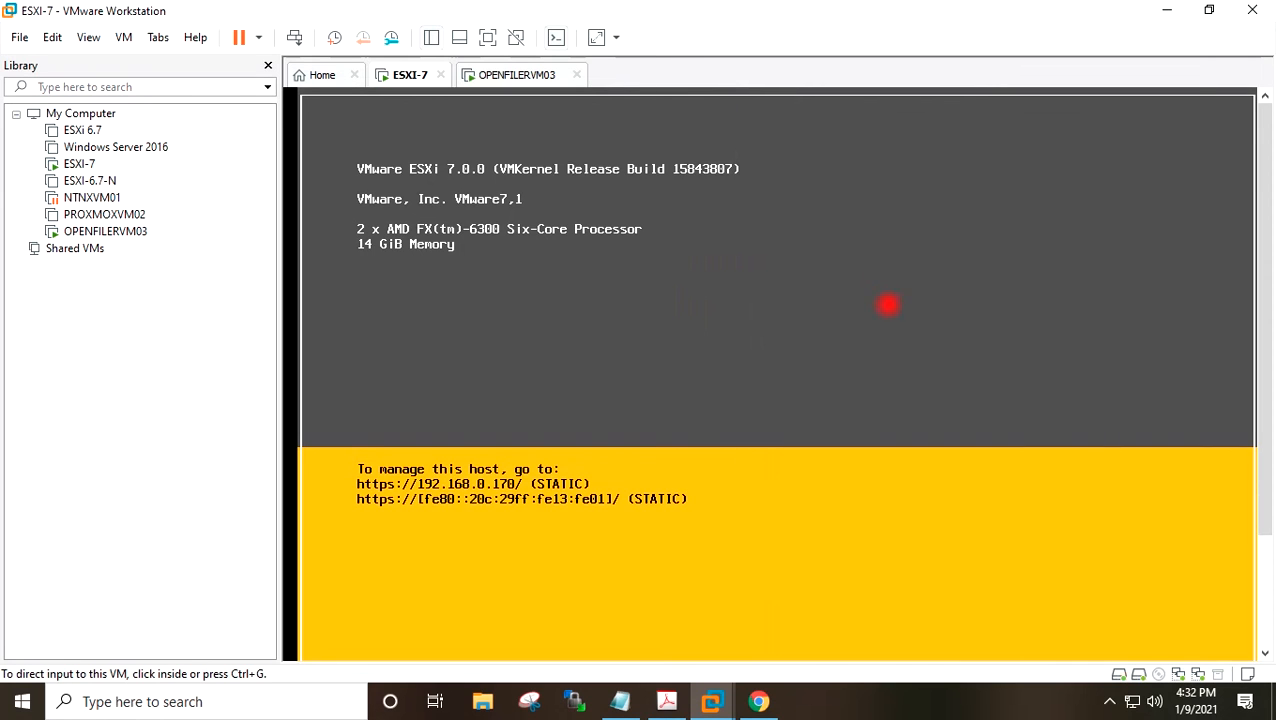
left_click(1165, 11)
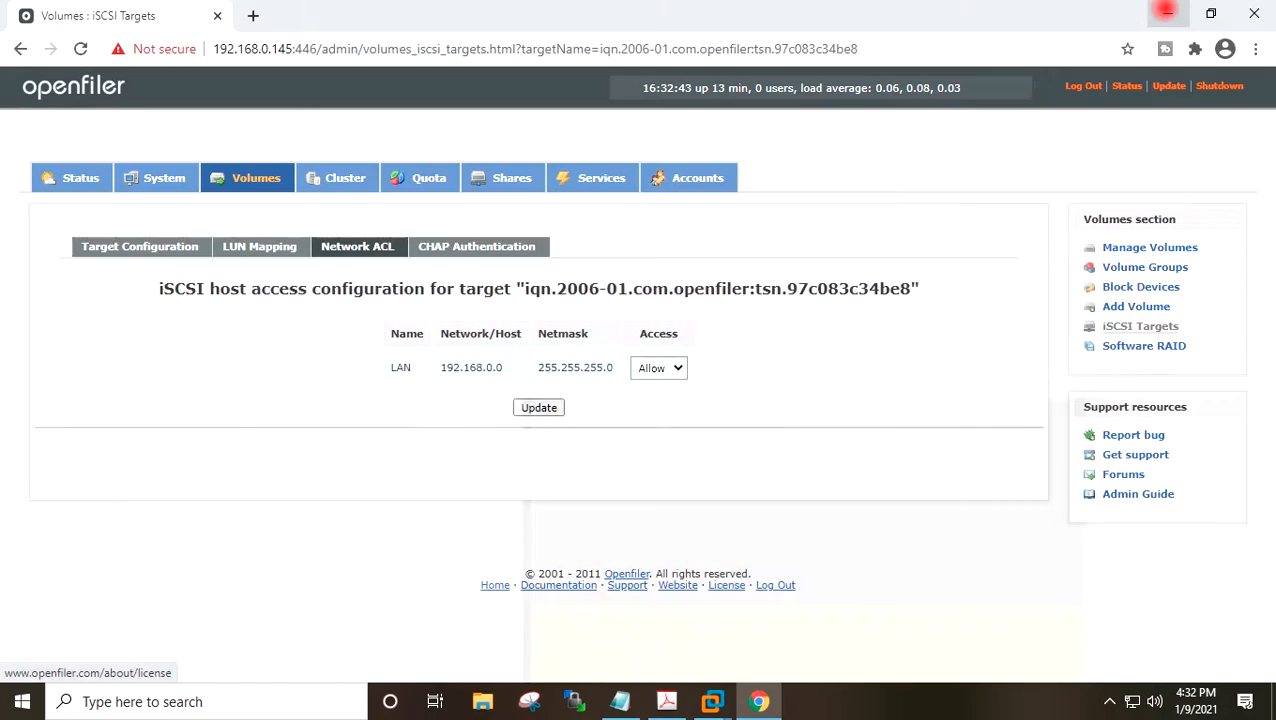
left_click(1163, 13)
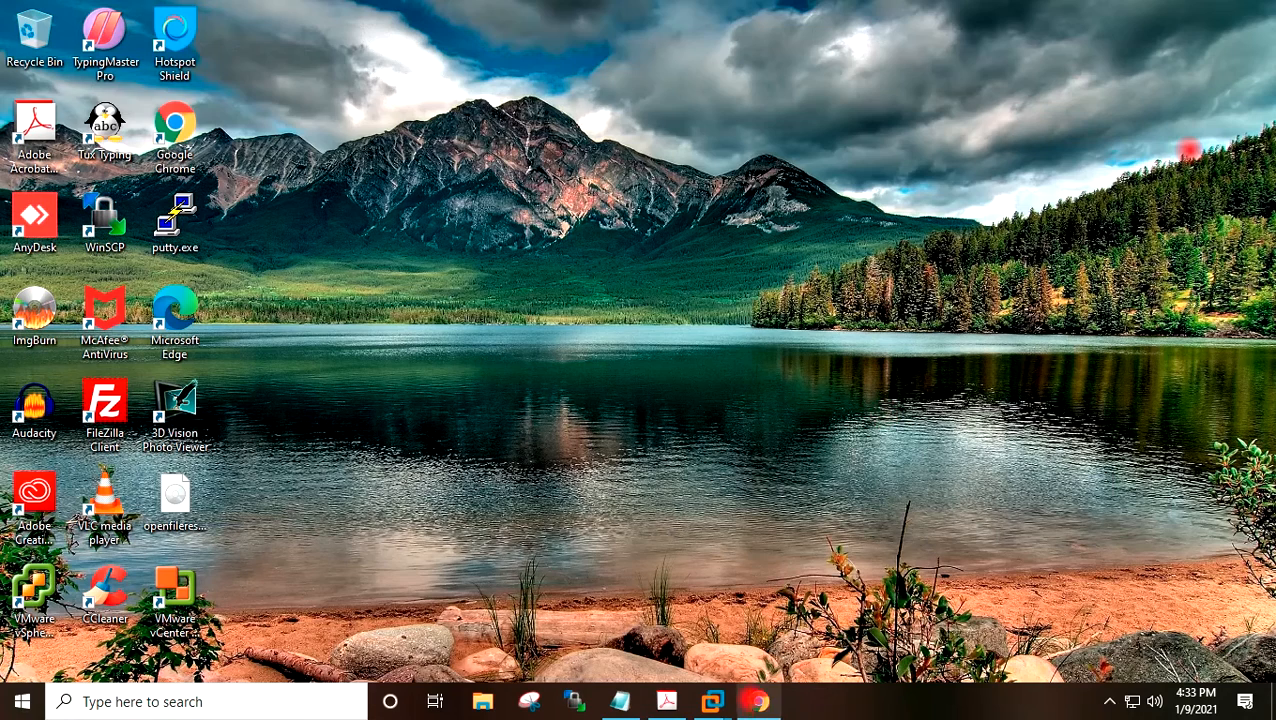
Open a new browser tab to the ESXi host at 192.168.0.170 and proceed past the certificate warning.
left_click(759, 701)
left_click(255, 14)
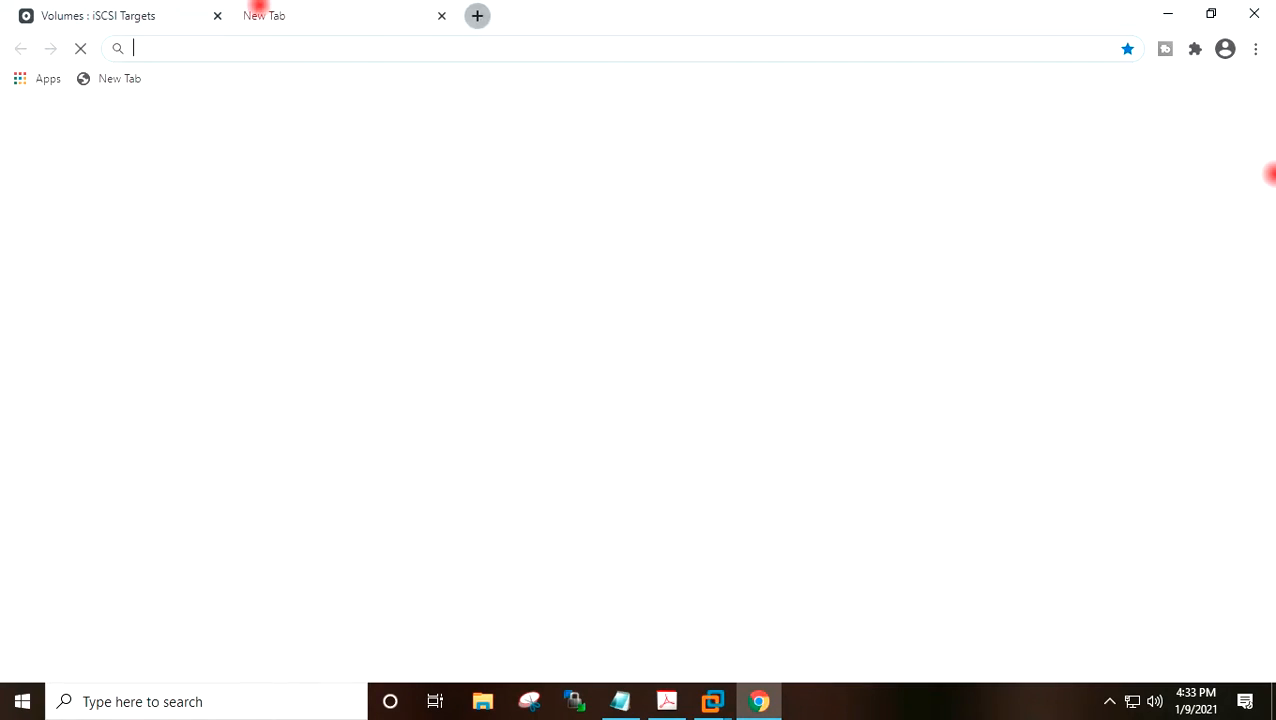
type("192")
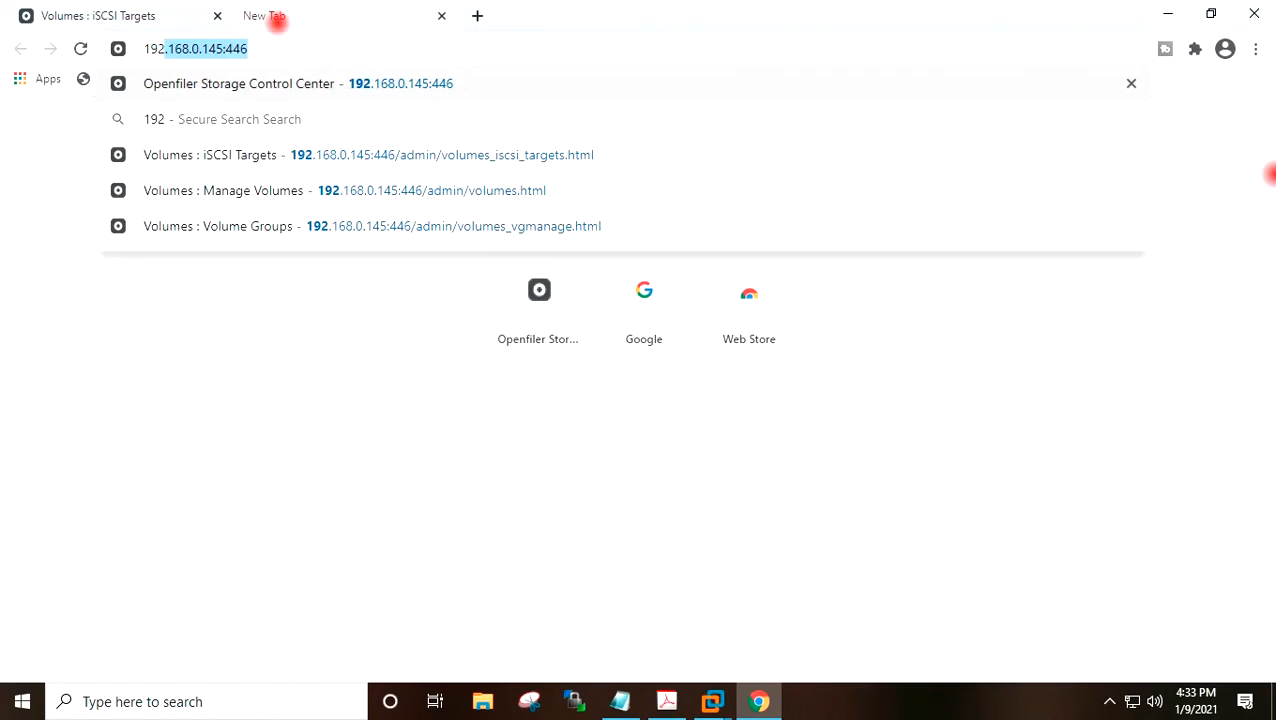
type(".168")
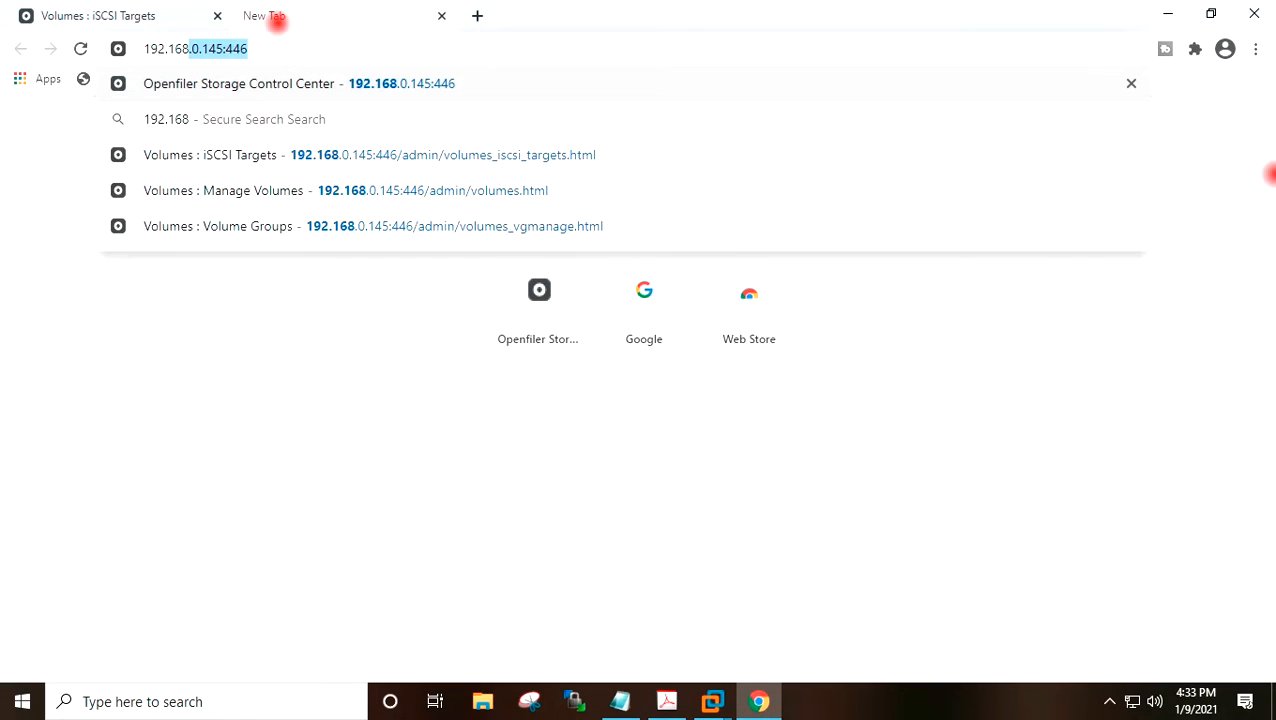
type(".0.170")
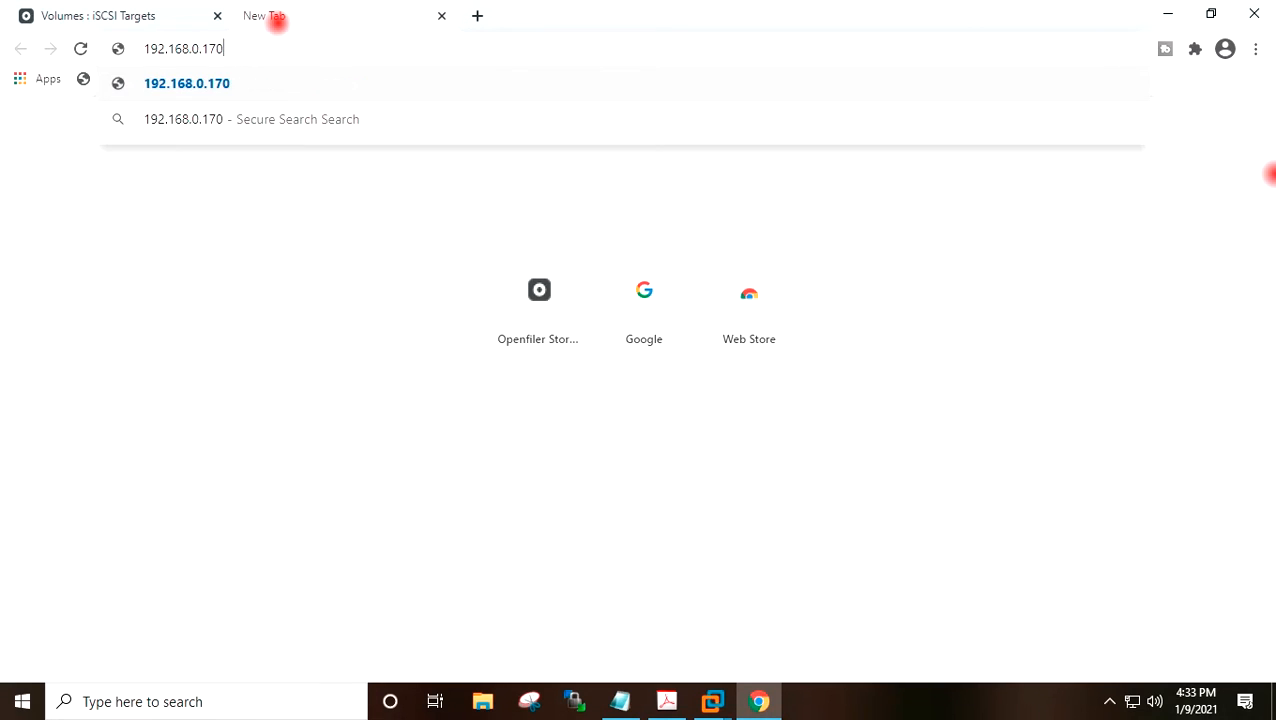
key("Return")
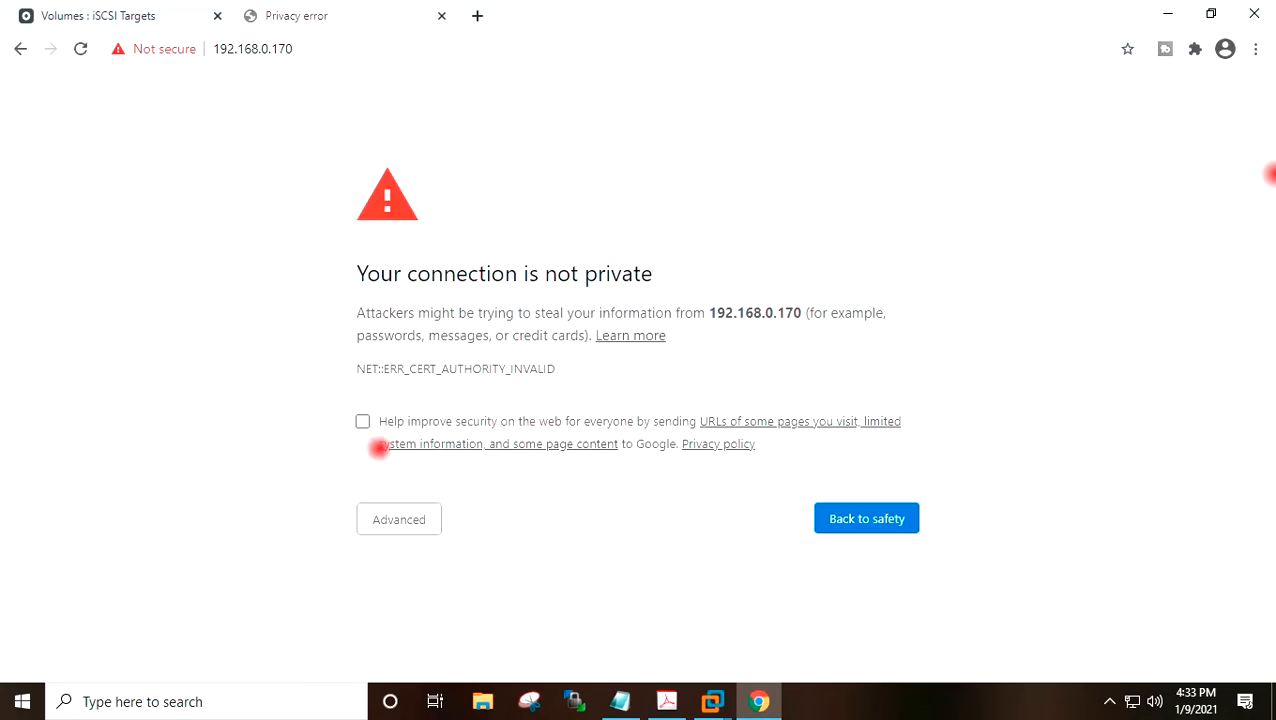
left_click(390, 519)
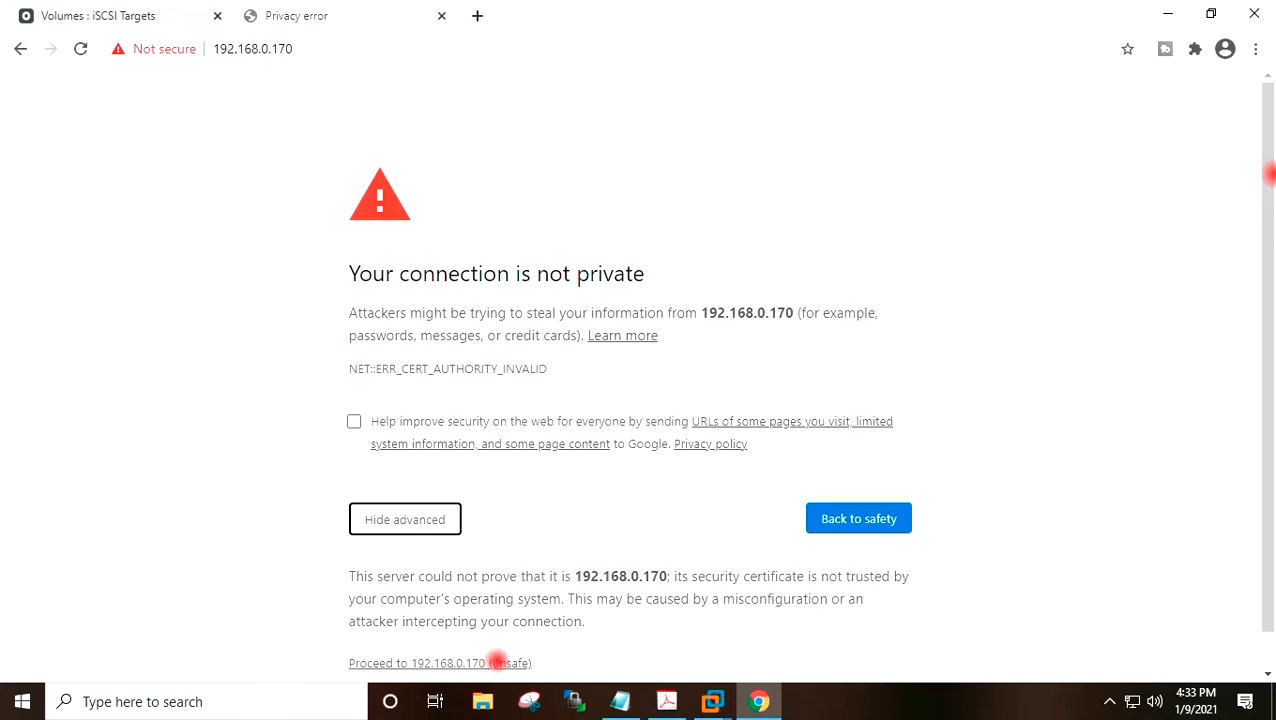
left_click(498, 663)
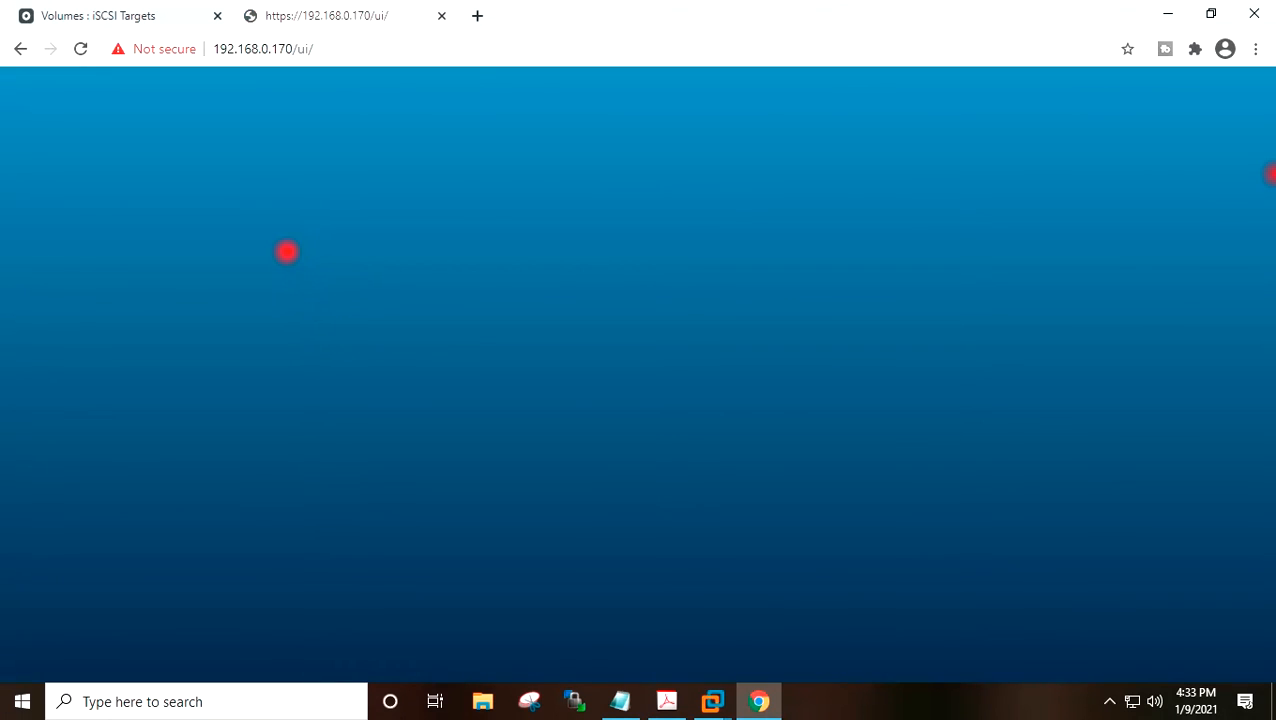
Log into the ESXi host client as root with the account password.
left_click(233, 386)
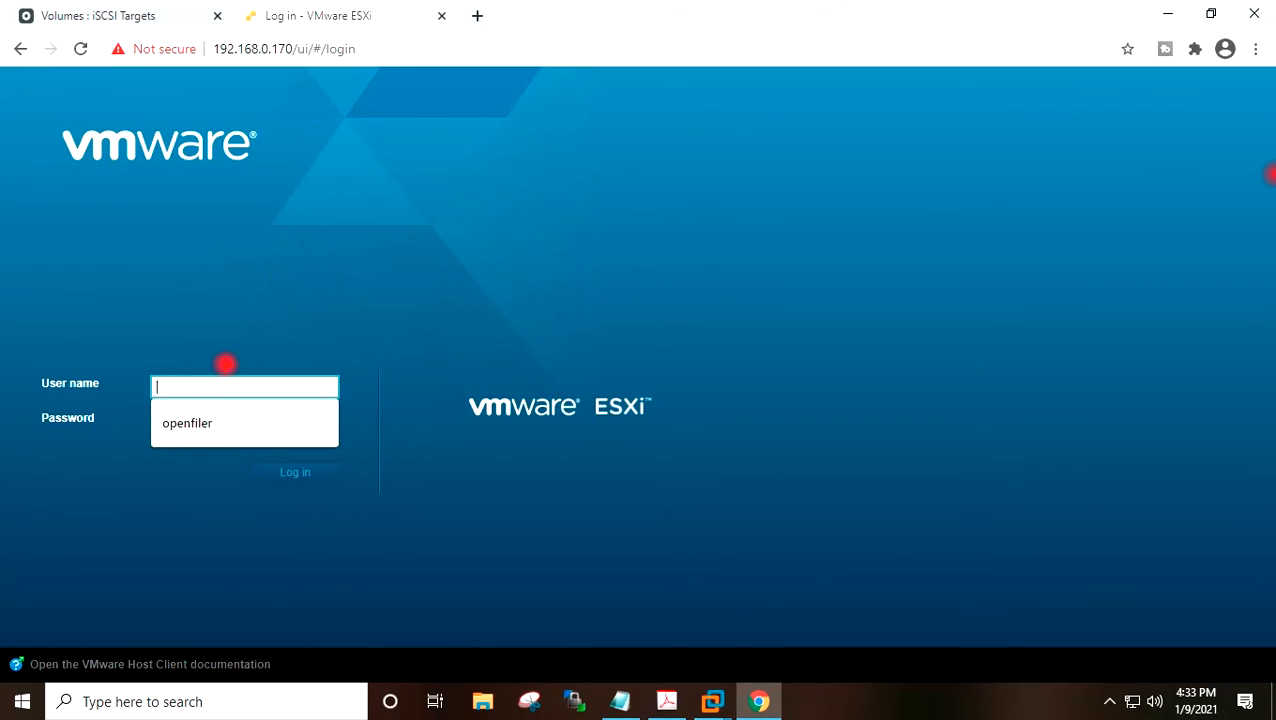
type("root")
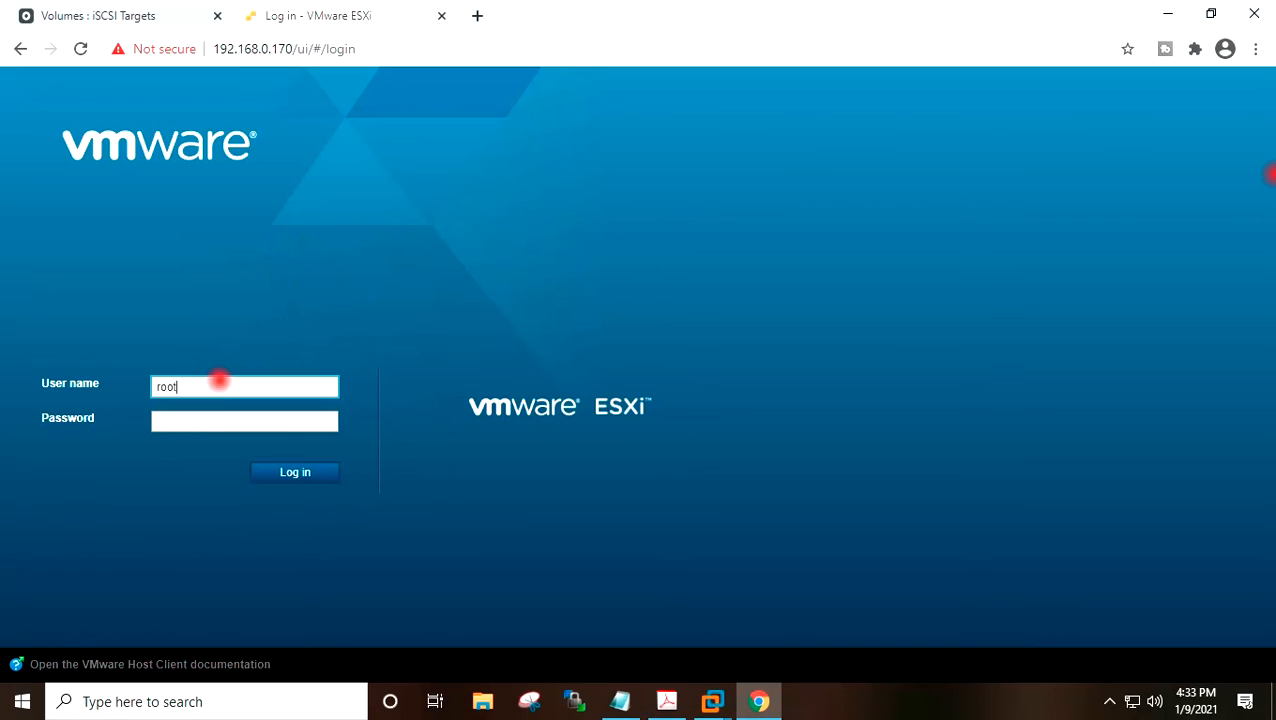
key("Tab")
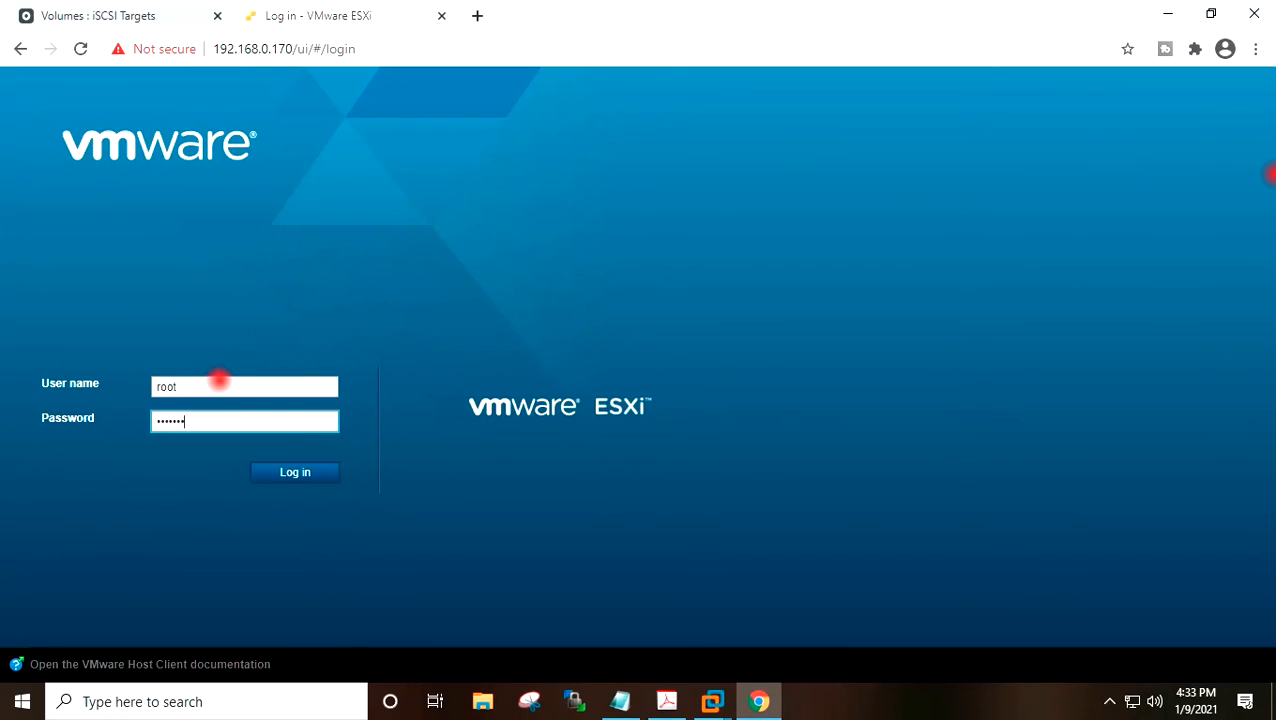
key("Return")
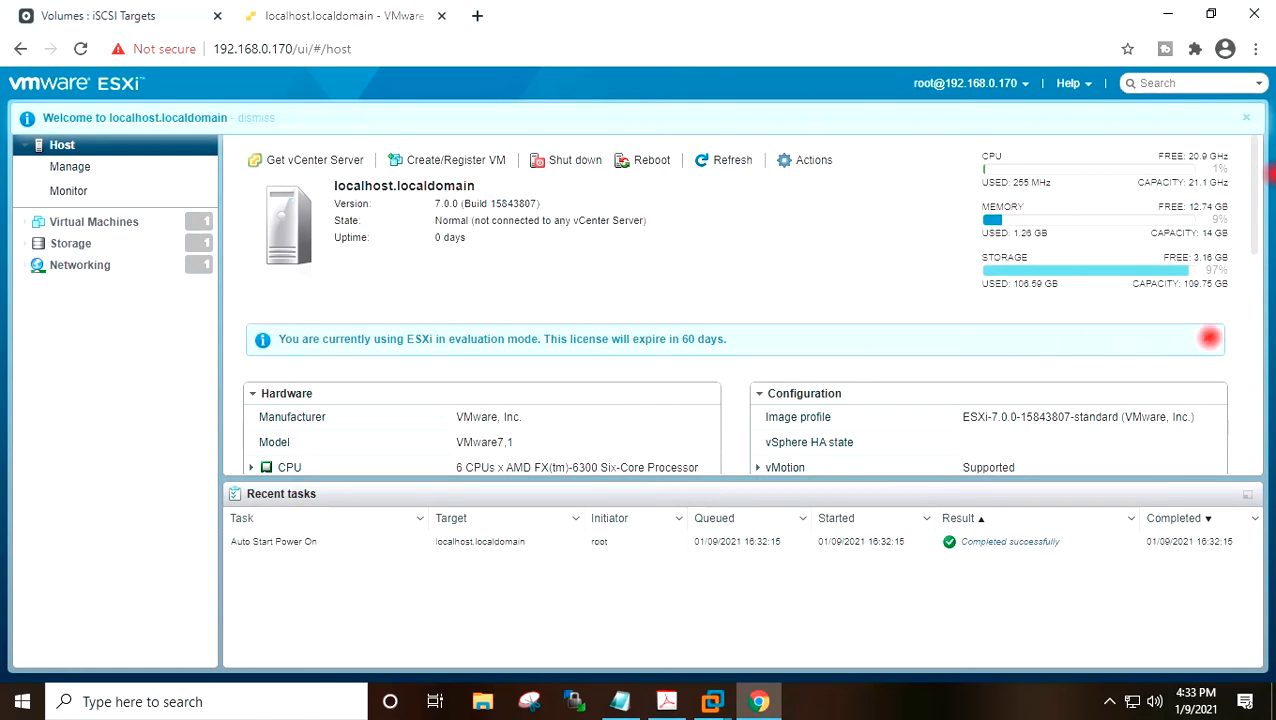
Create a standard virtual switch named StorageSW using uplink vmnic1 in the host's networking.
left_click(1208, 339)
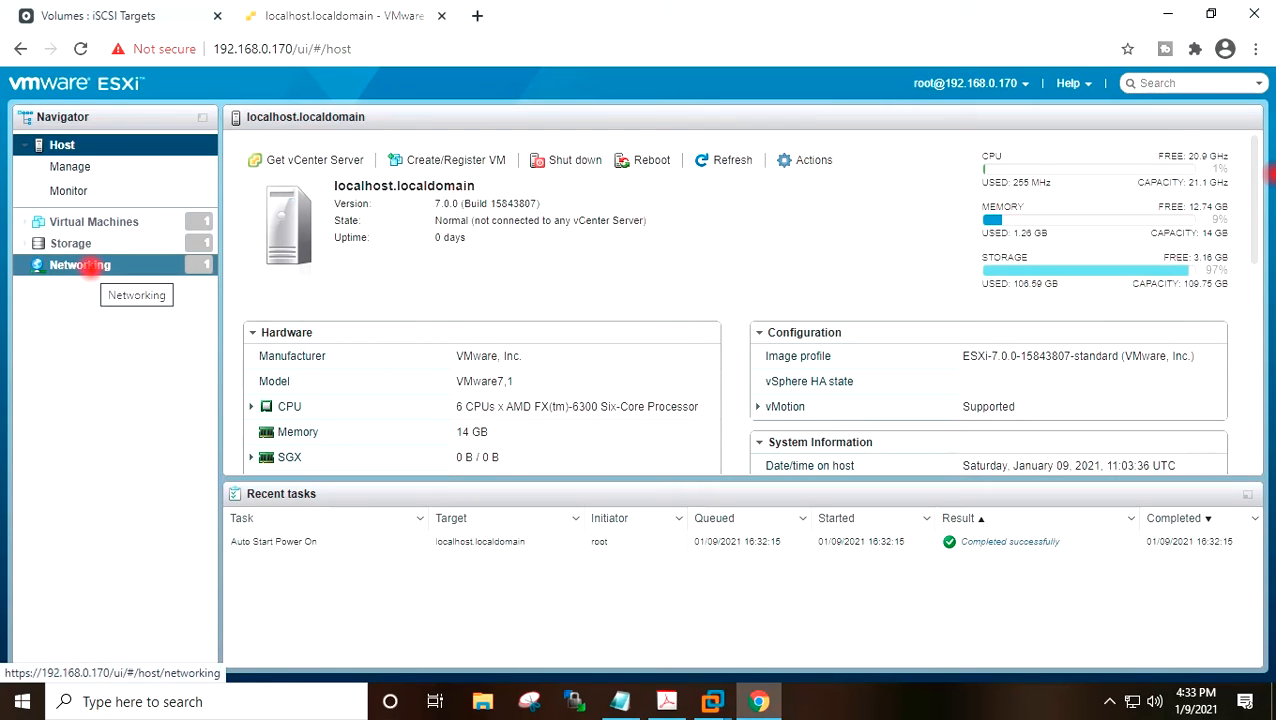
left_click(85, 267)
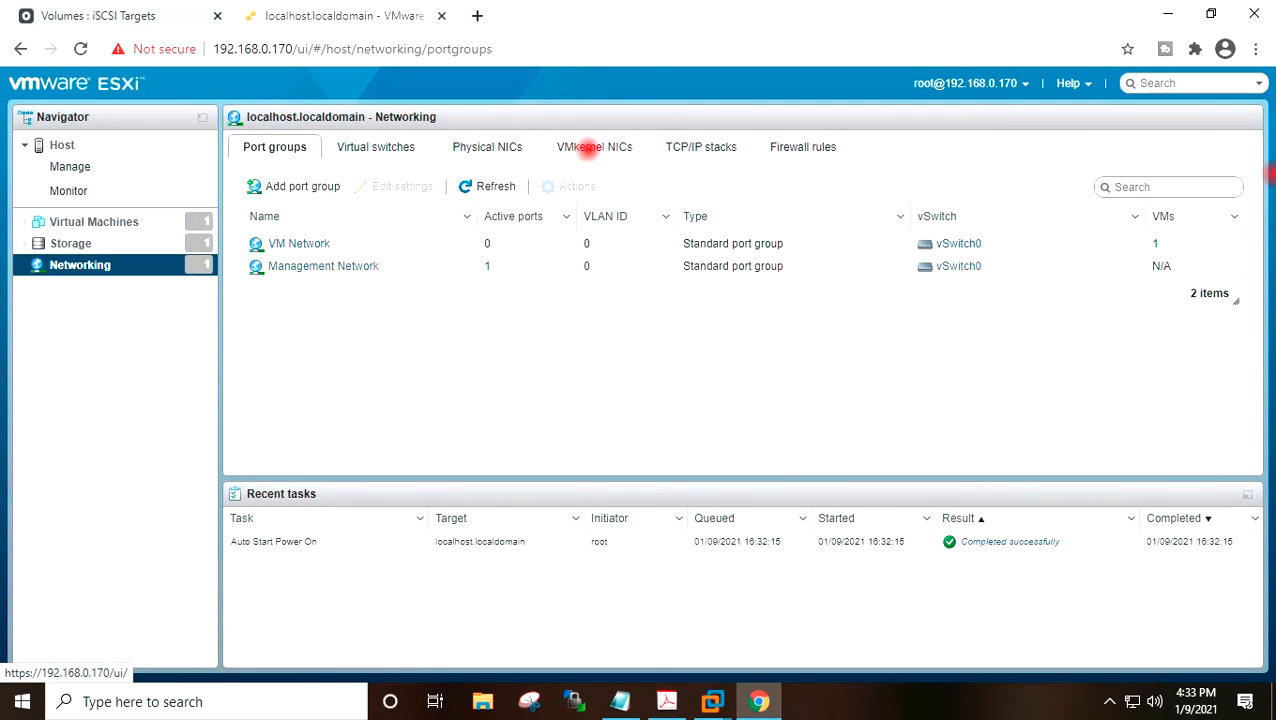
left_click(585, 146)
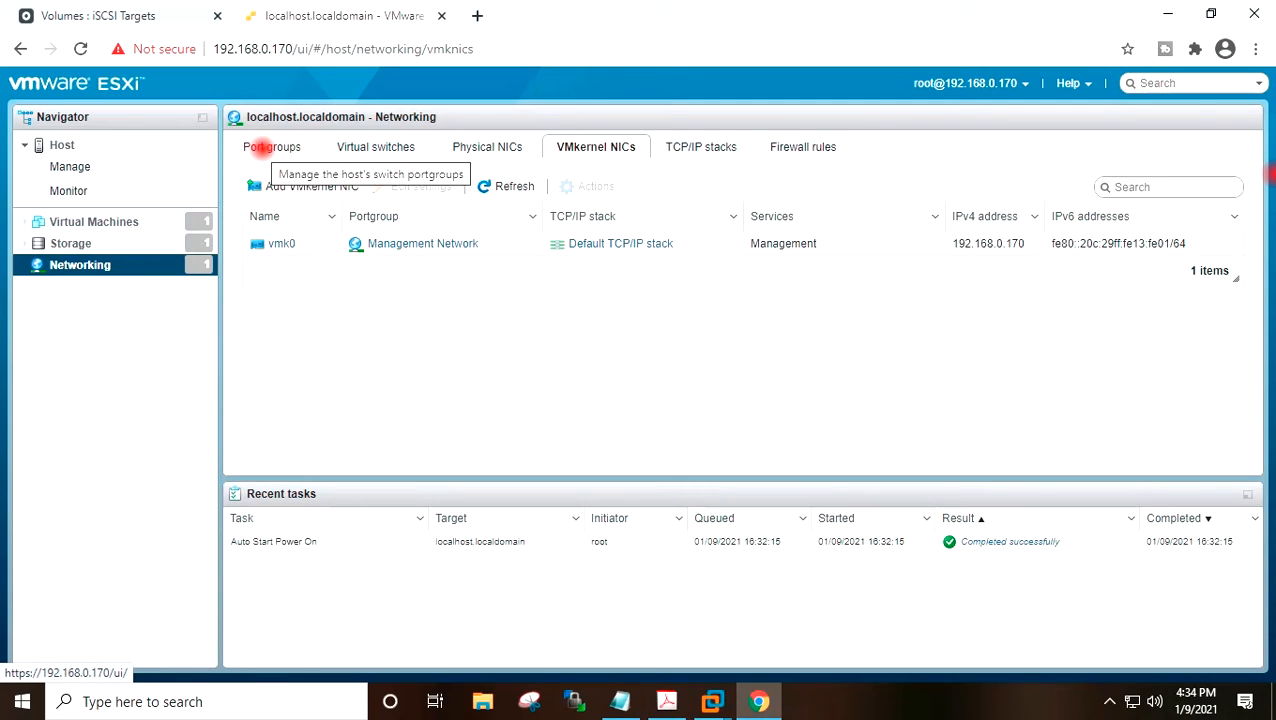
left_click(368, 147)
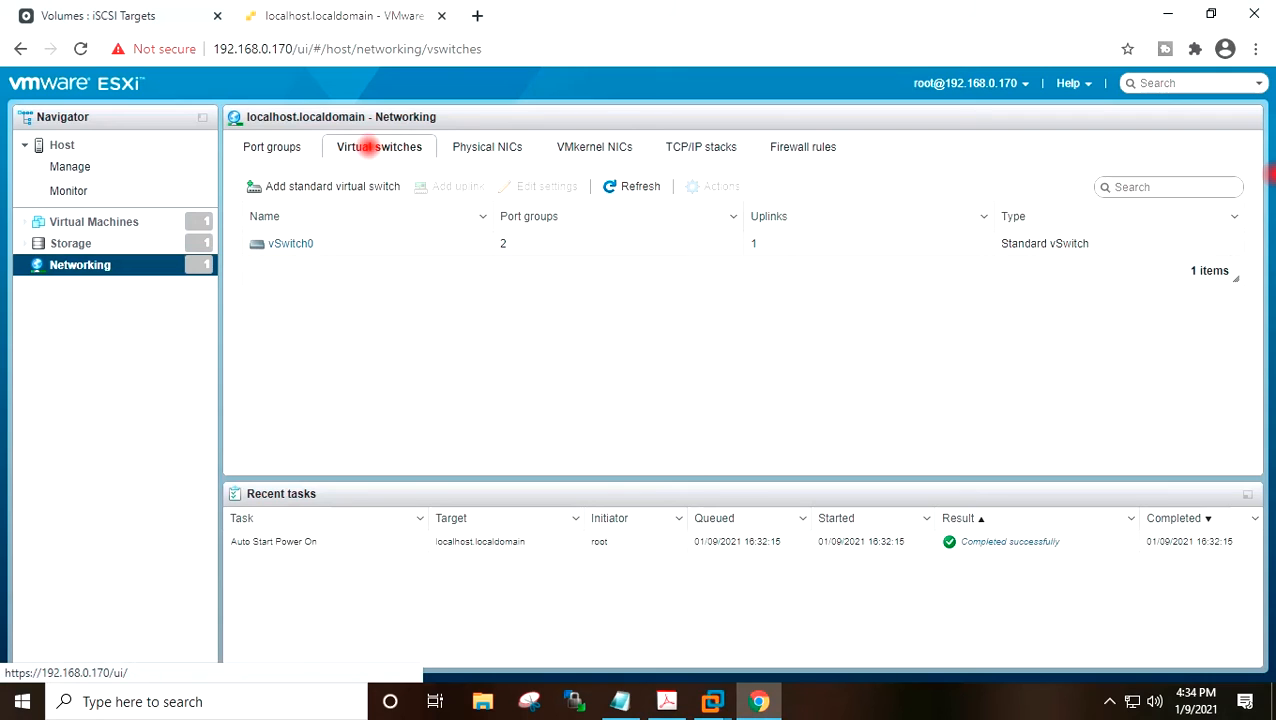
left_click(333, 188)
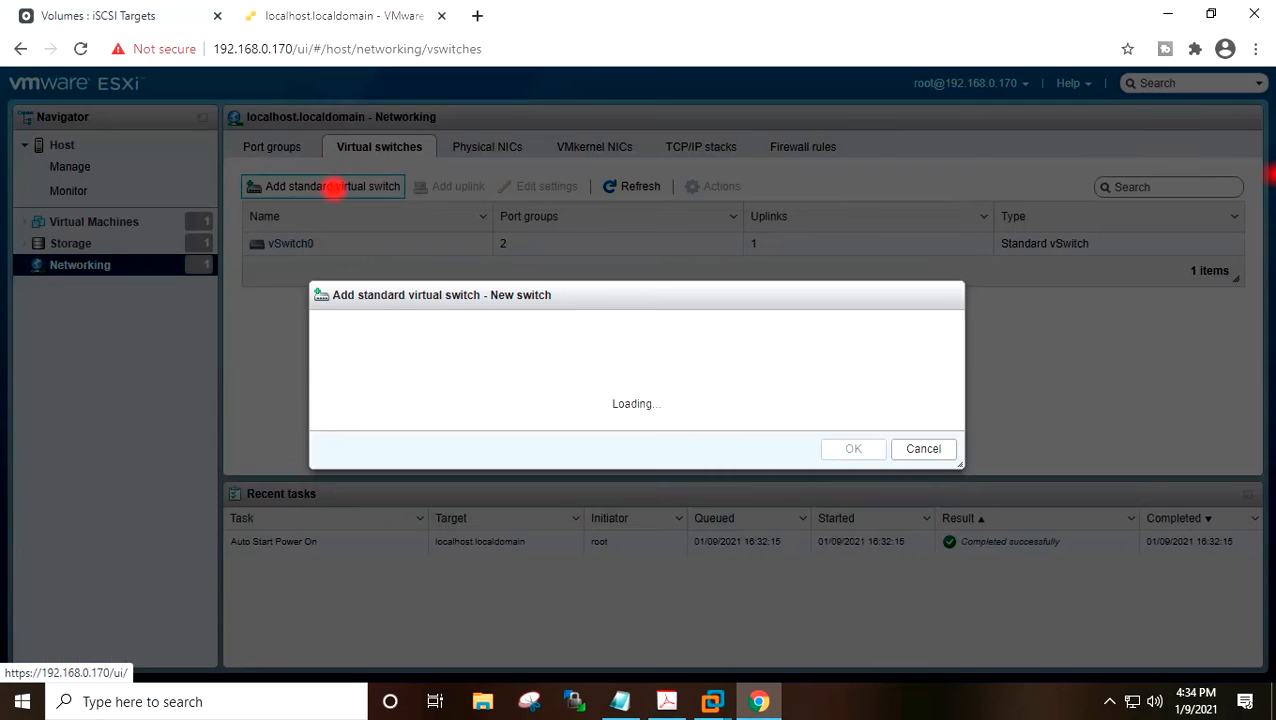
triple_click(541, 306)
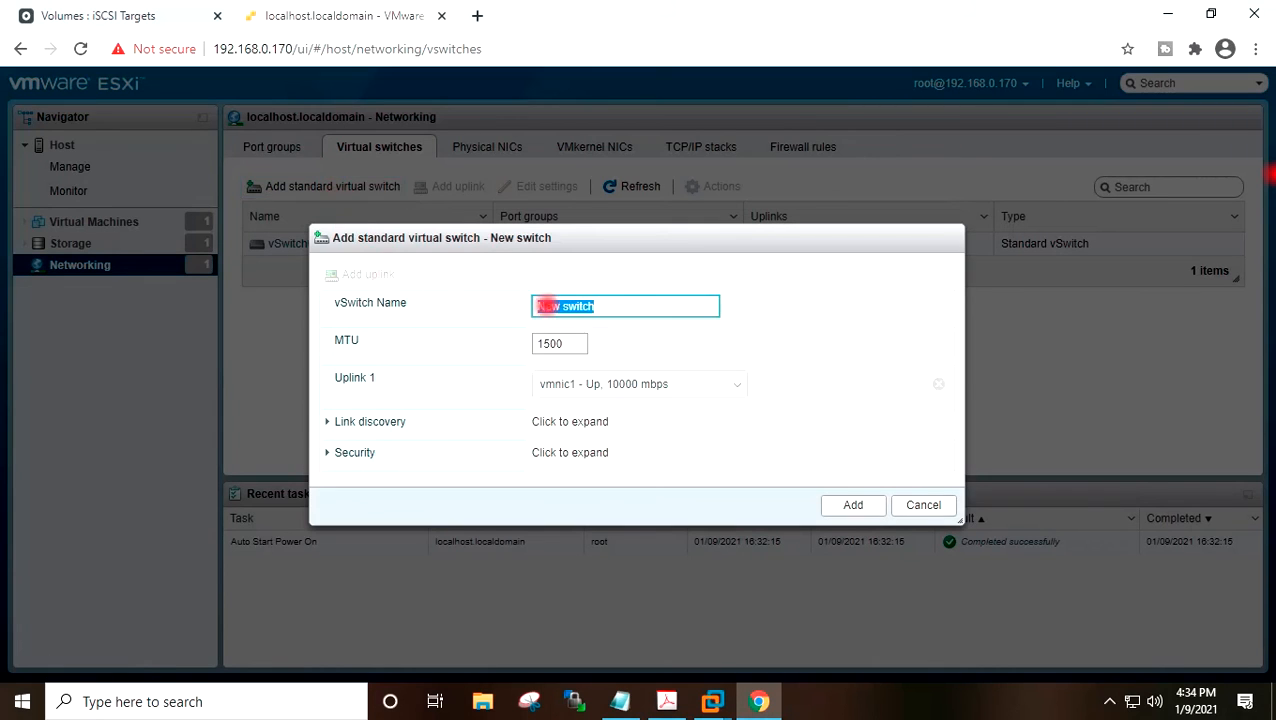
type("StorageSW")
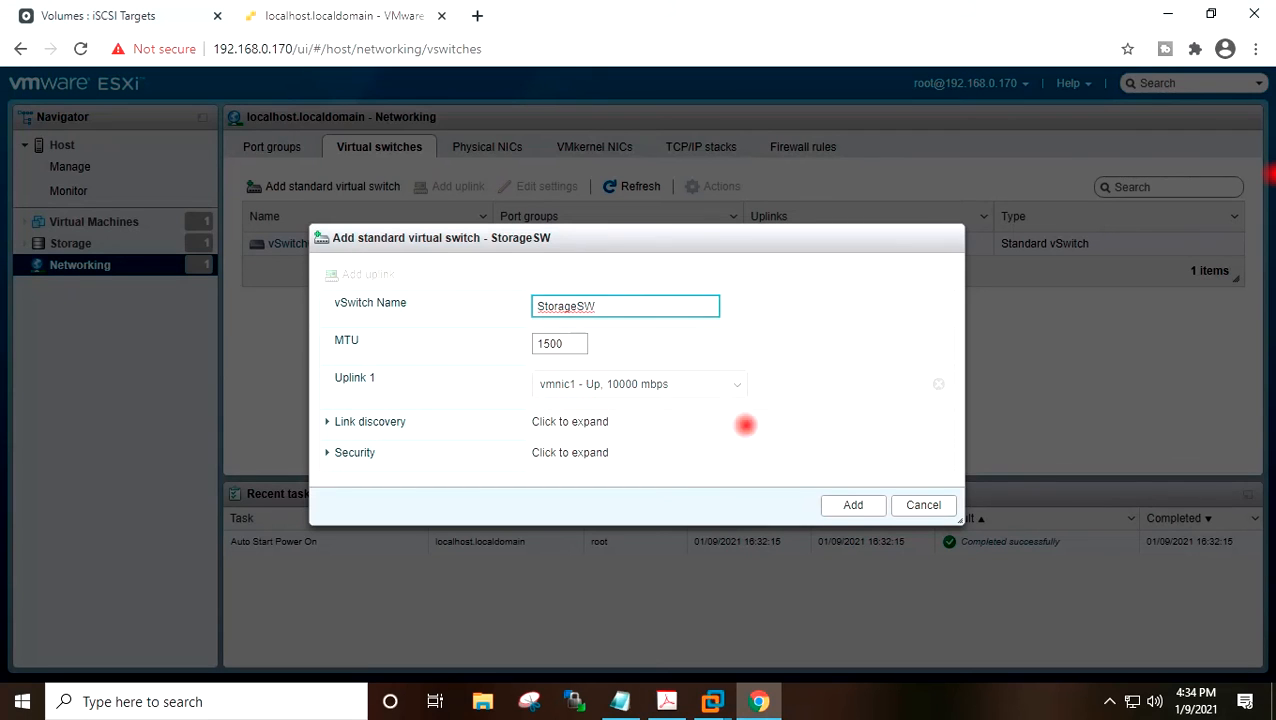
left_click(849, 504)
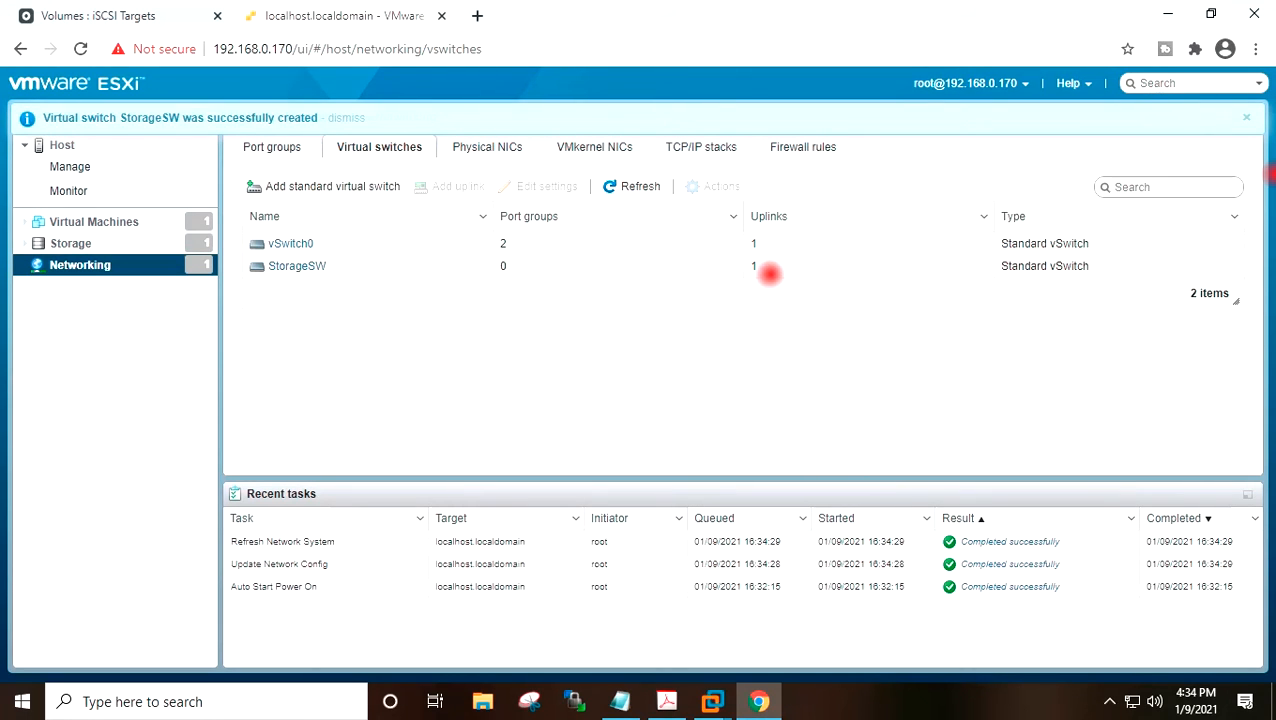
Add a port group named Storage on the StorageSW virtual switch.
left_click(245, 147)
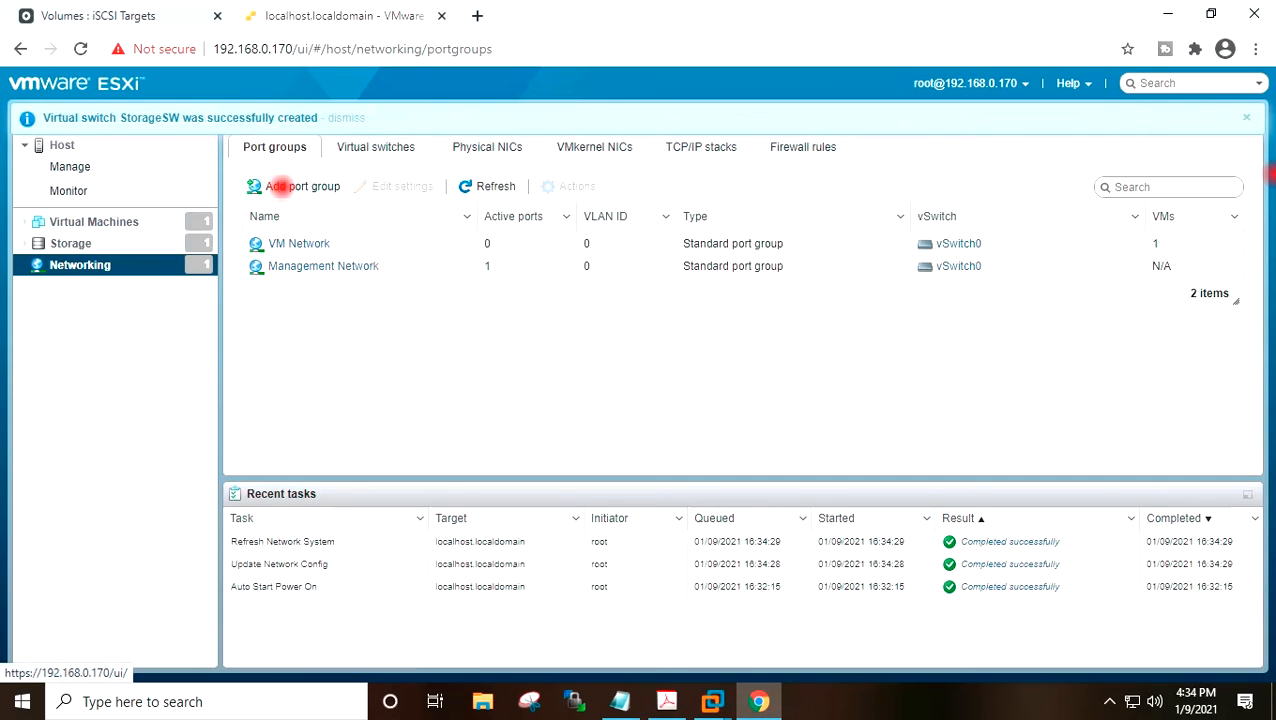
left_click(280, 186)
left_click(593, 308)
left_click_drag(641, 316, 461, 287)
type("Storage")
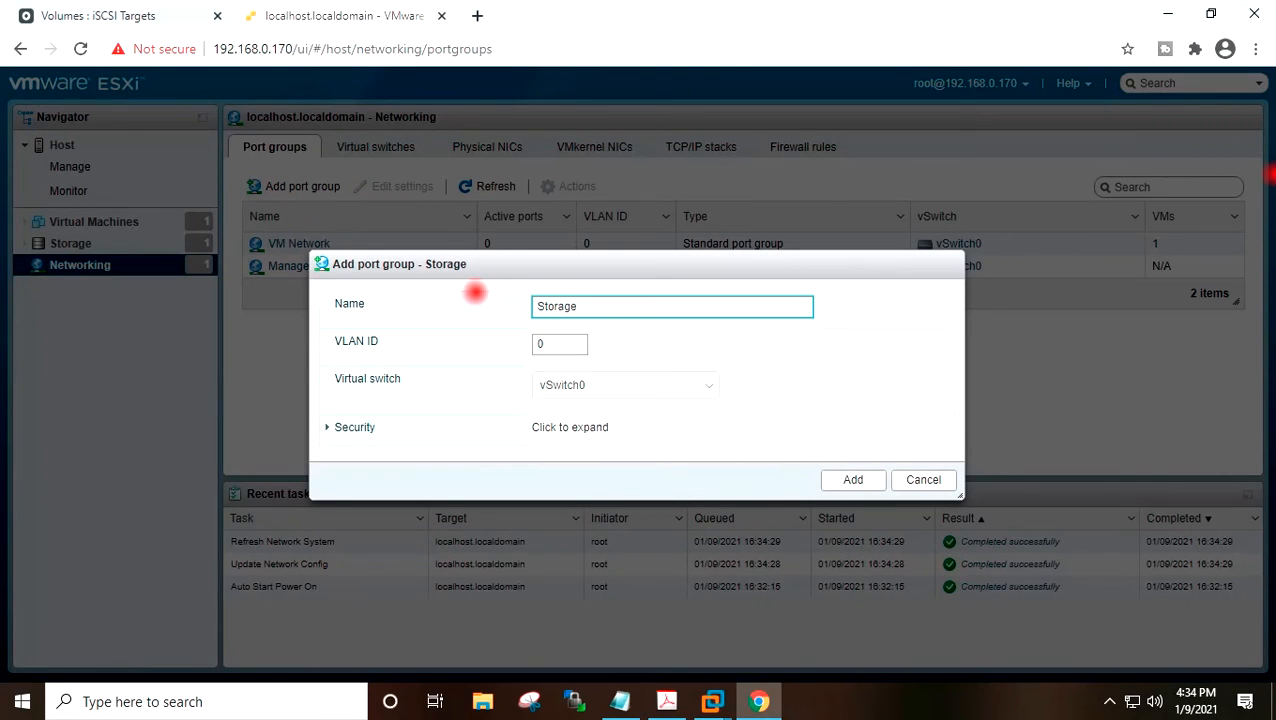
left_click(616, 397)
left_click(627, 425)
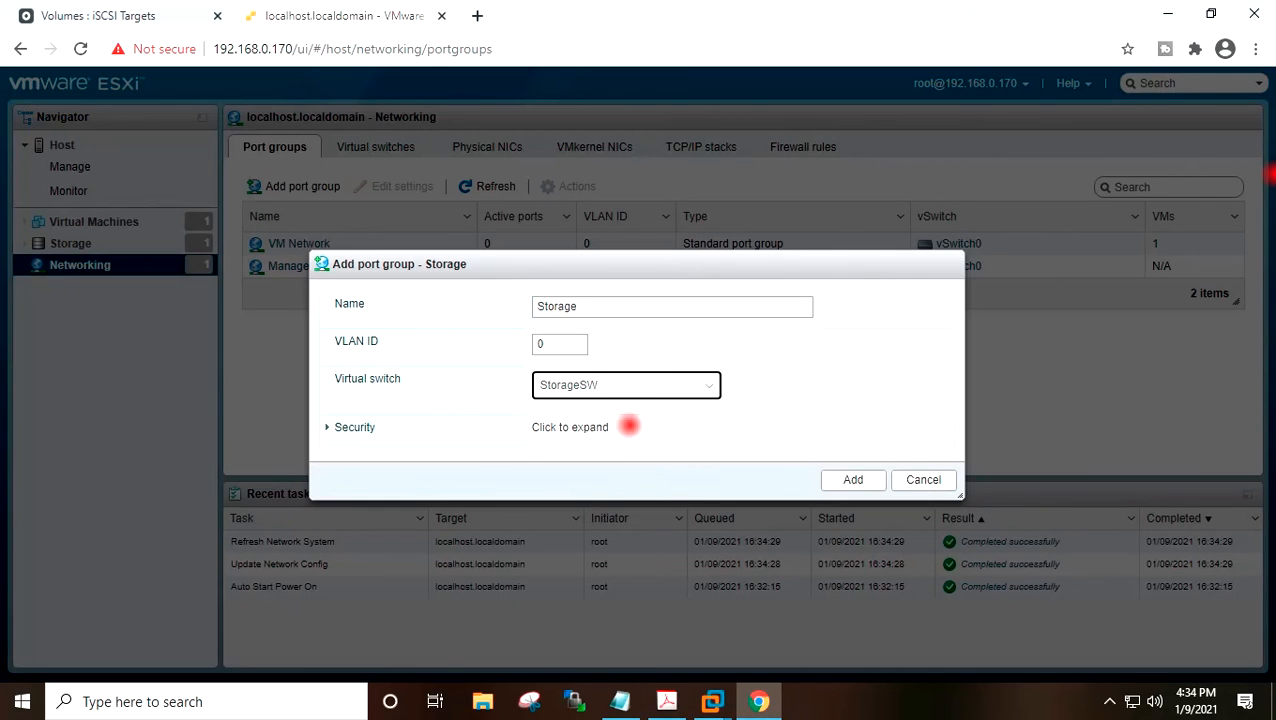
left_click(838, 479)
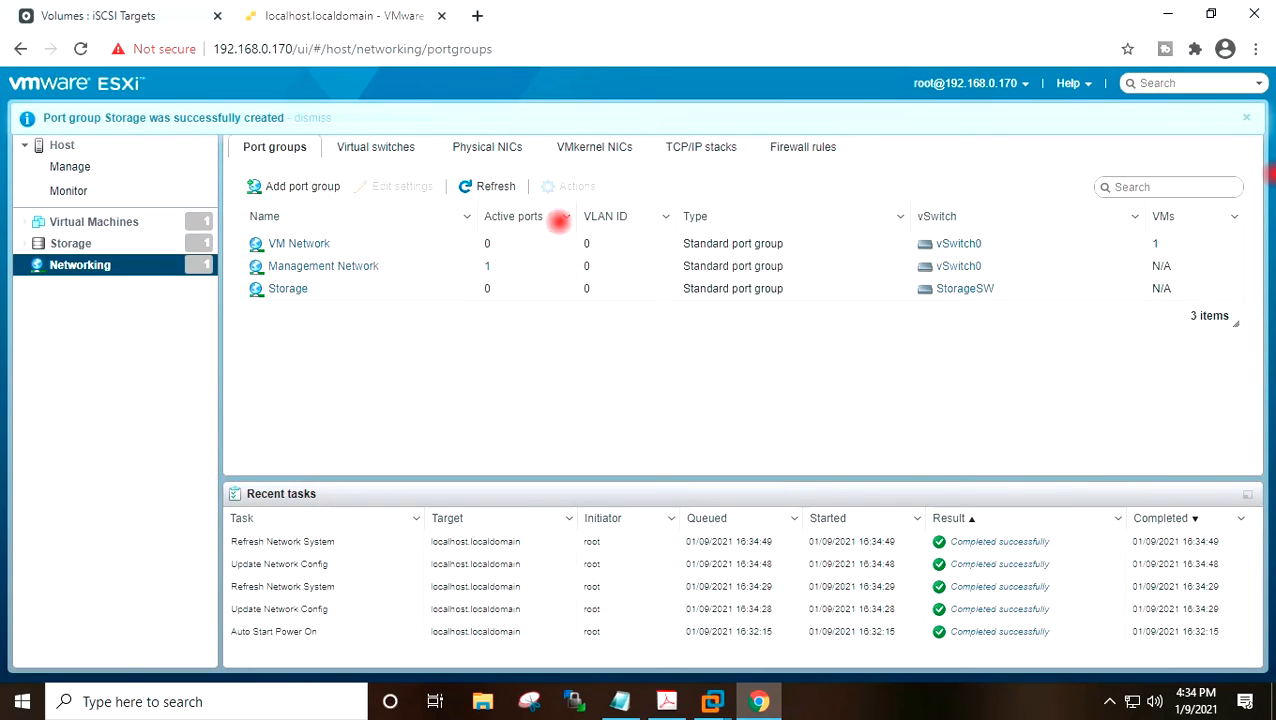
Add a VMkernel NIC on the Storage port group with static IPv4 address 192.168.0.146 and subnet mask 255.255.255.0.
left_click(487, 147)
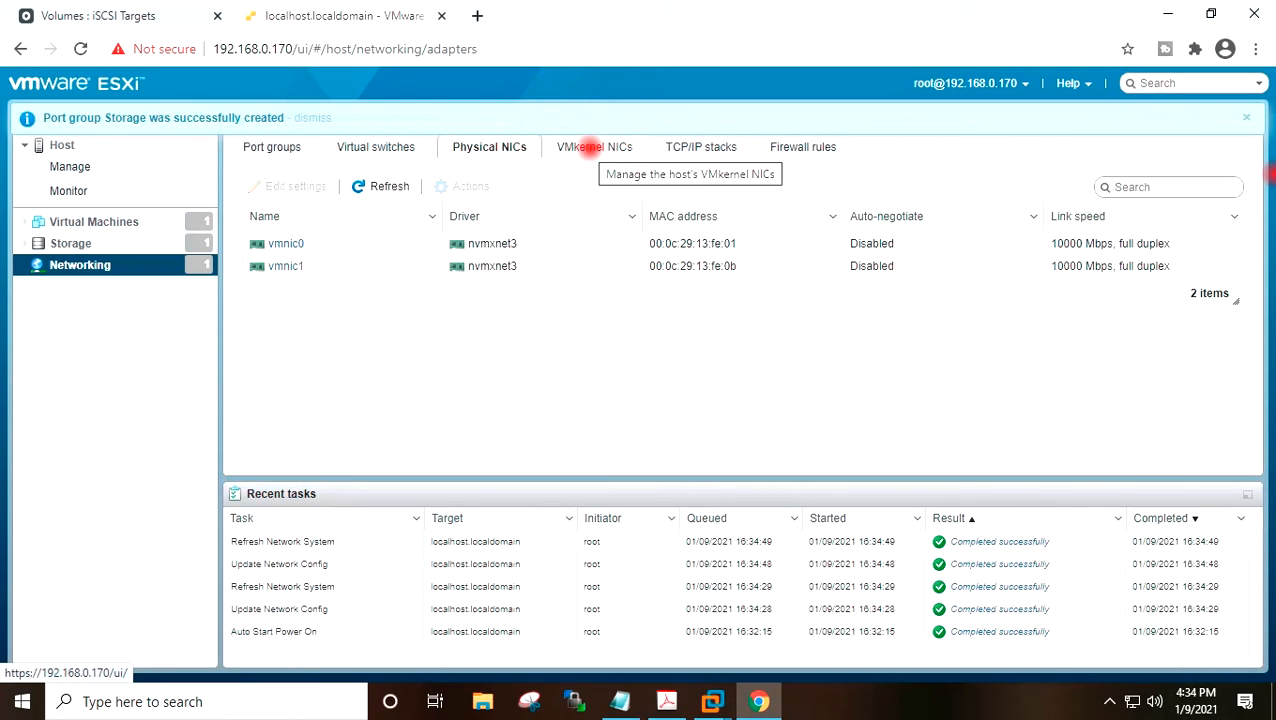
left_click(590, 147)
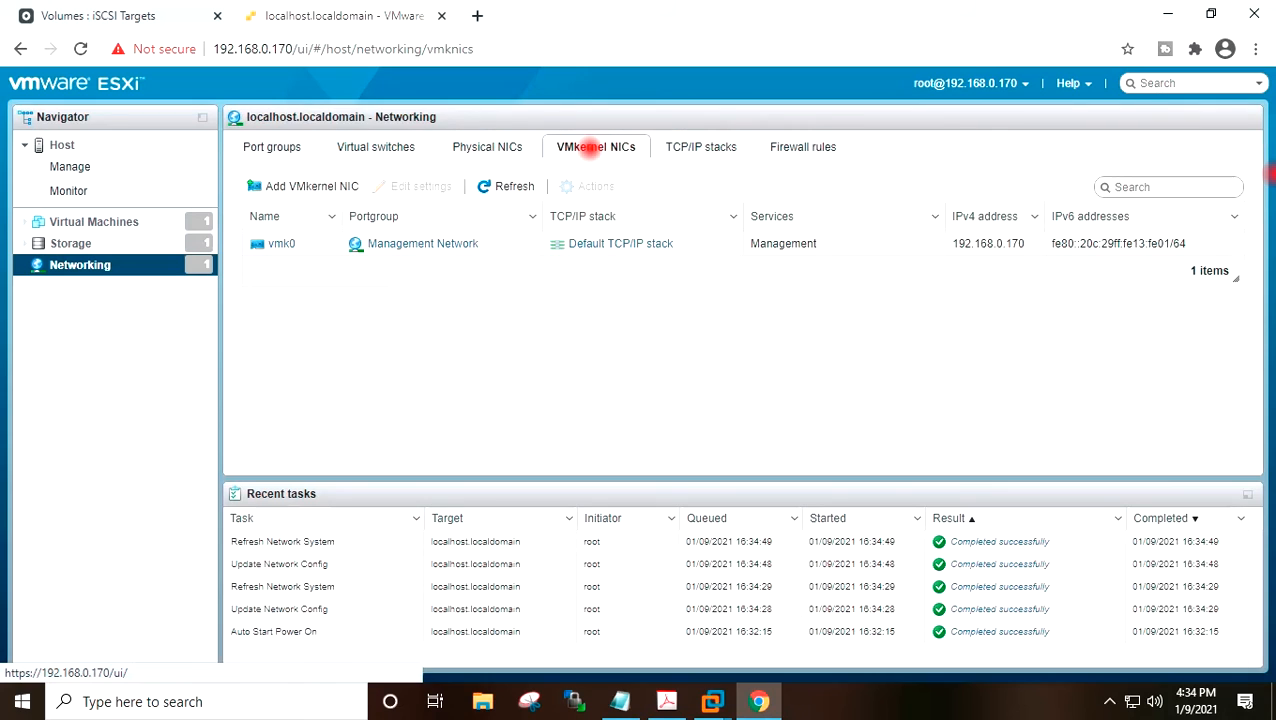
left_click(300, 186)
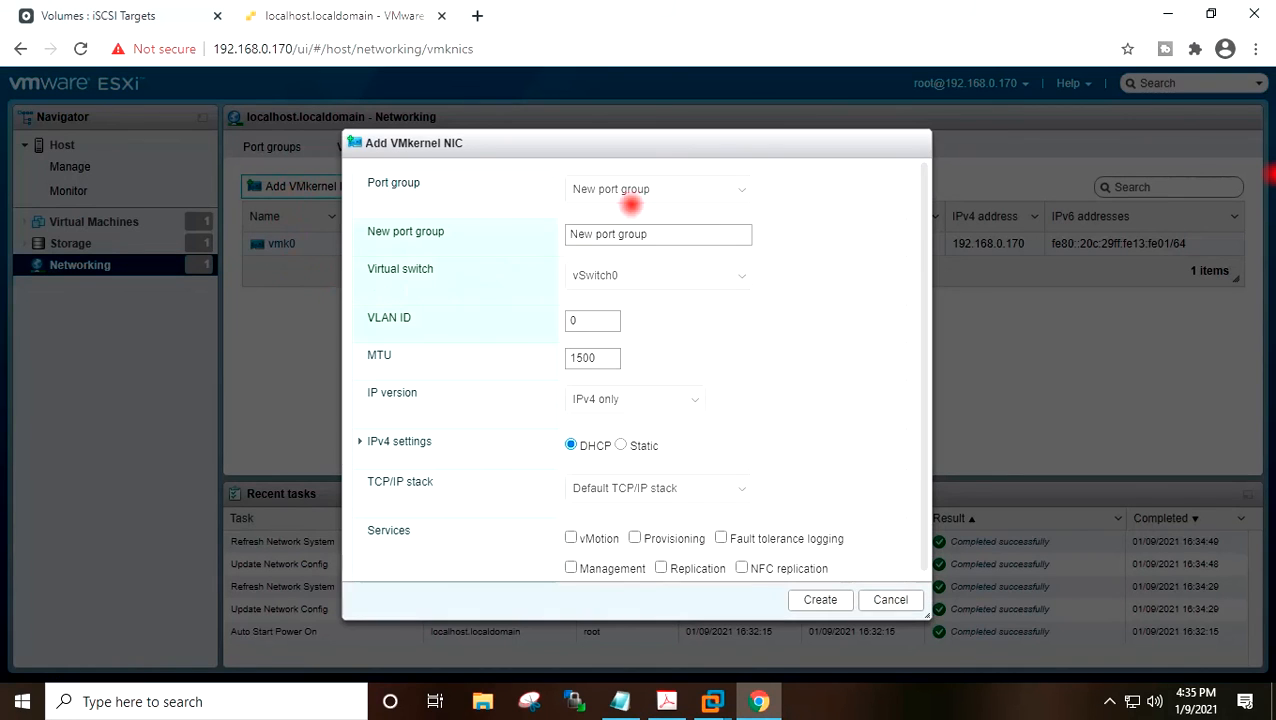
left_click(638, 189)
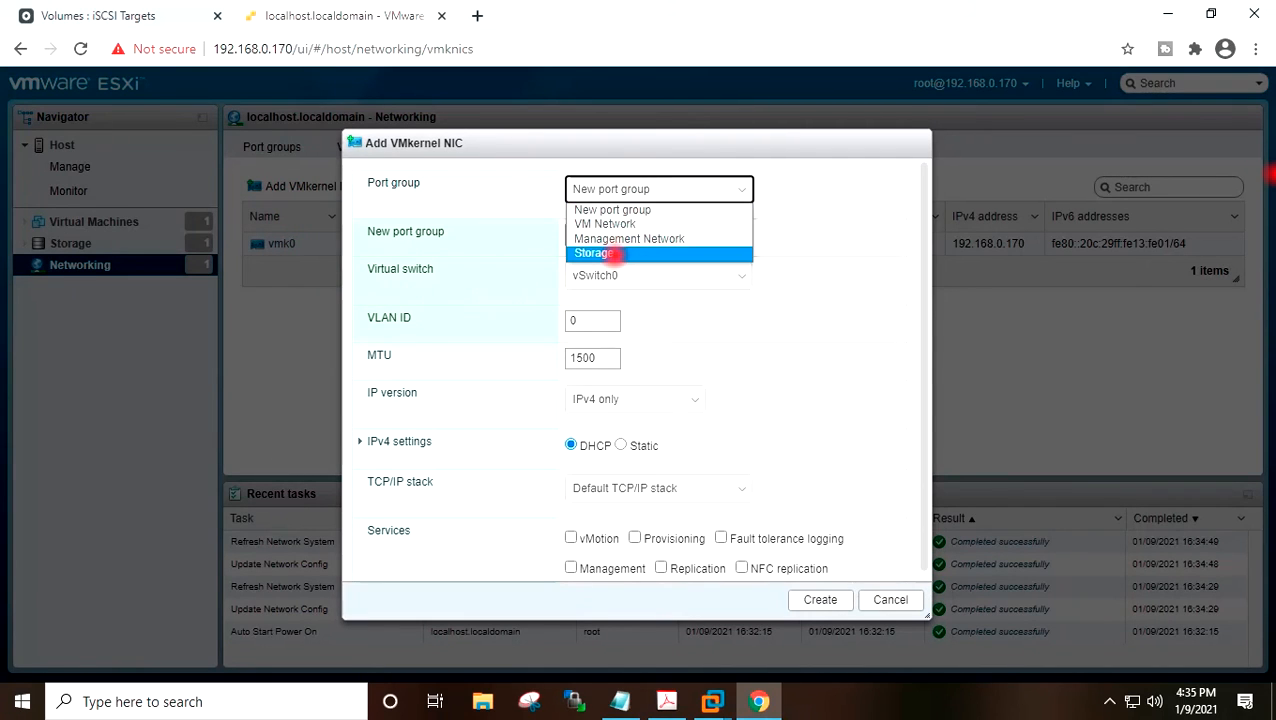
left_click(608, 254)
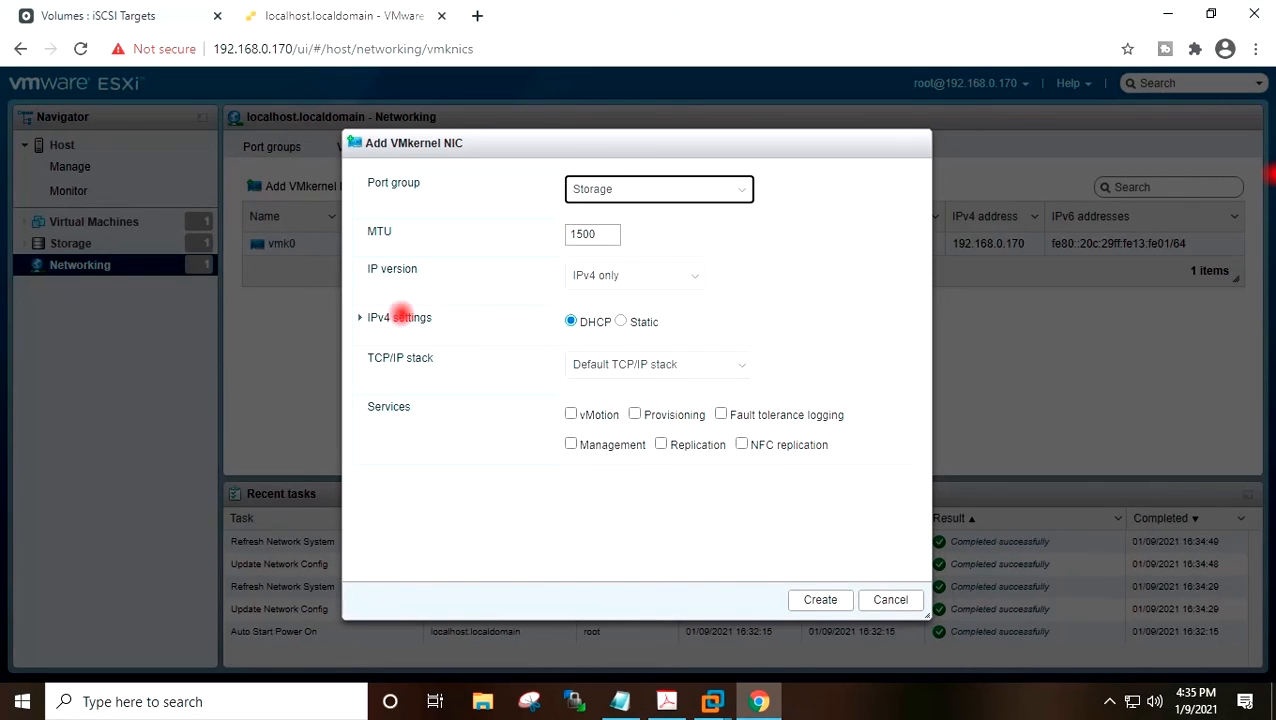
left_click(620, 321)
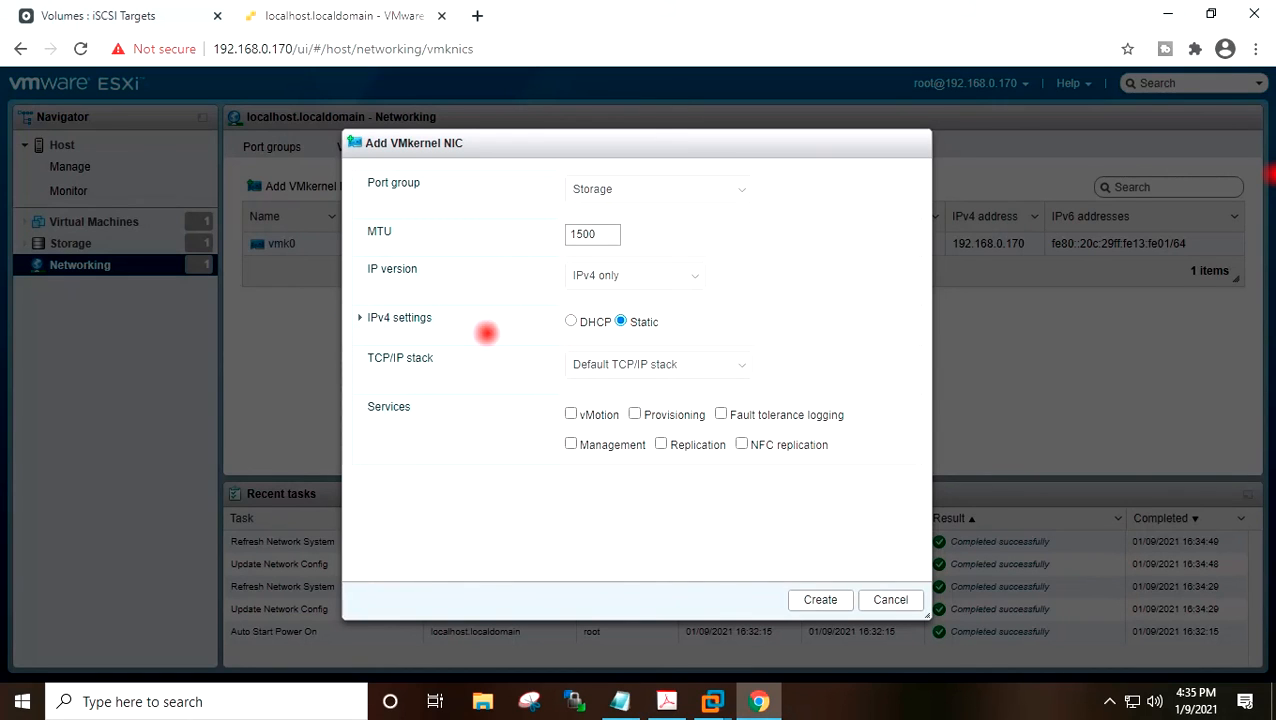
left_click(361, 318)
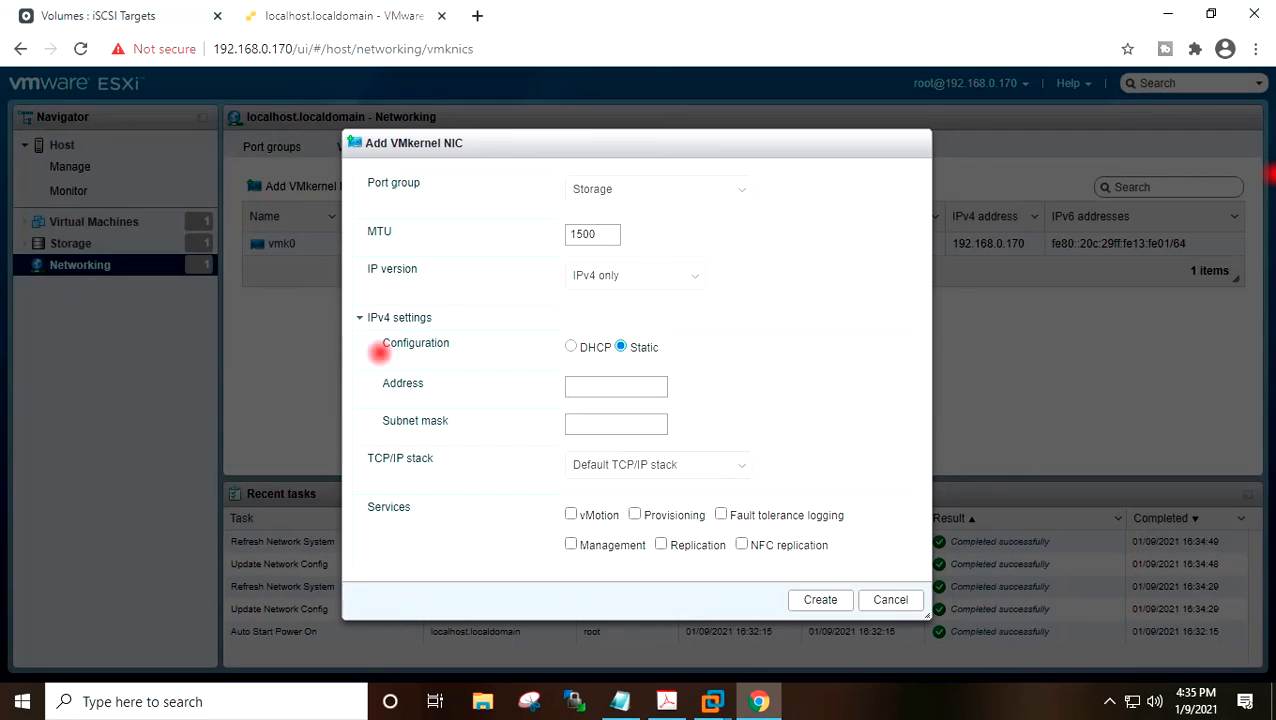
left_click(580, 387)
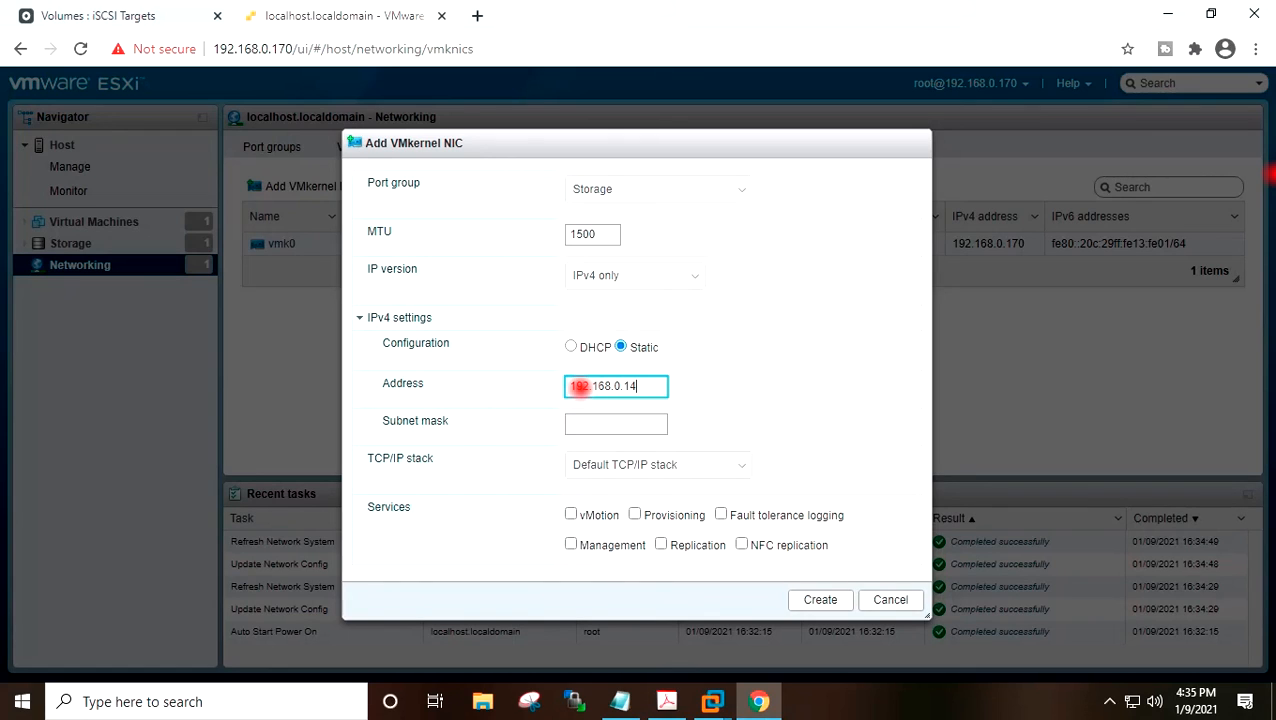
key("Tab")
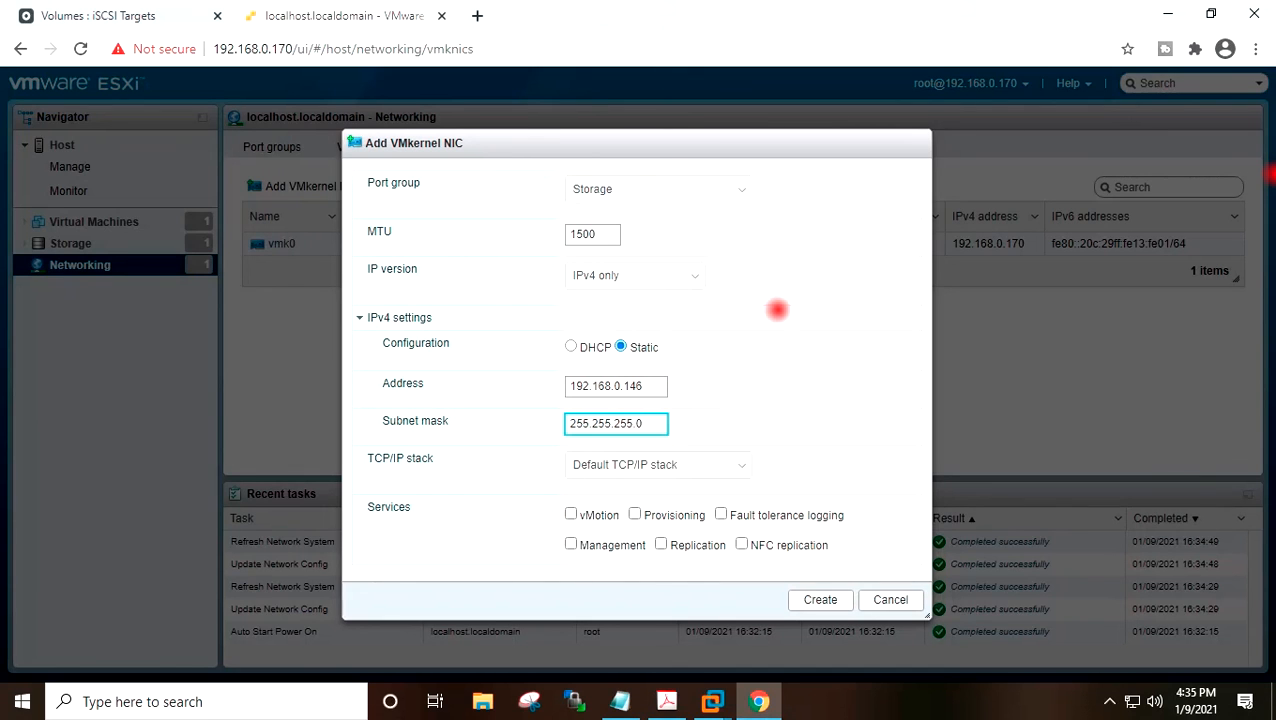
left_click(820, 599)
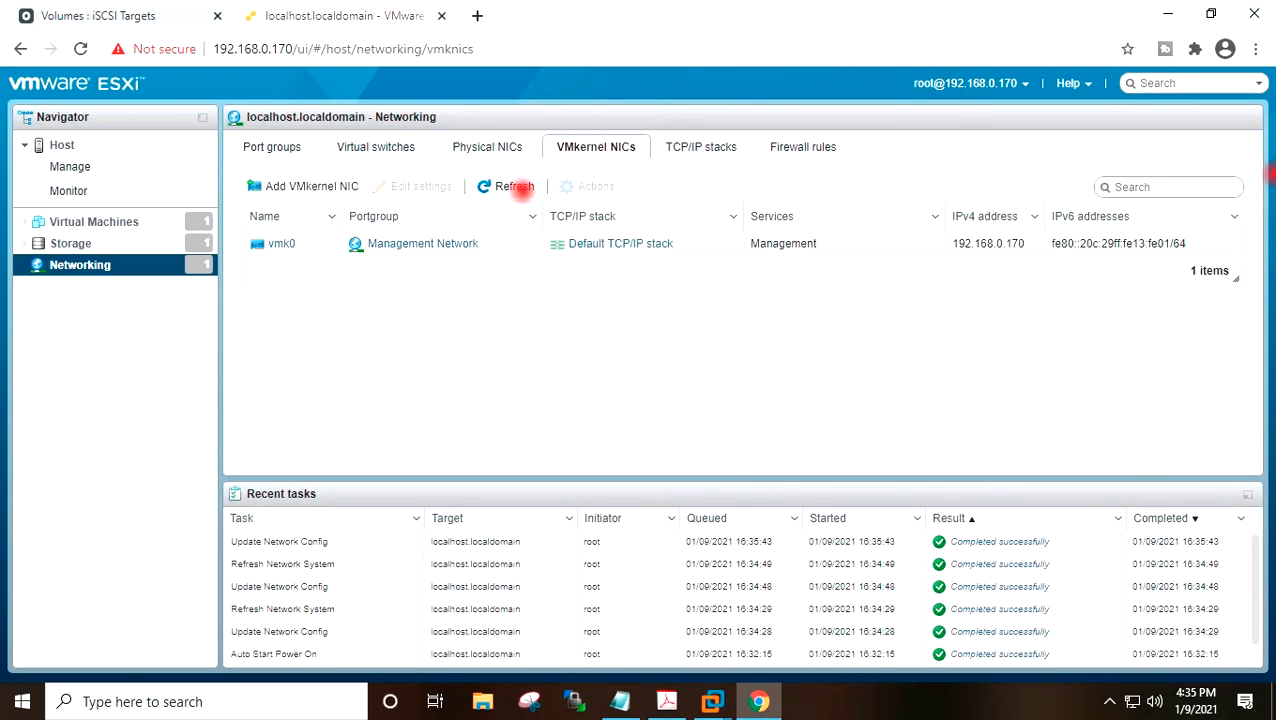
left_click(514, 185)
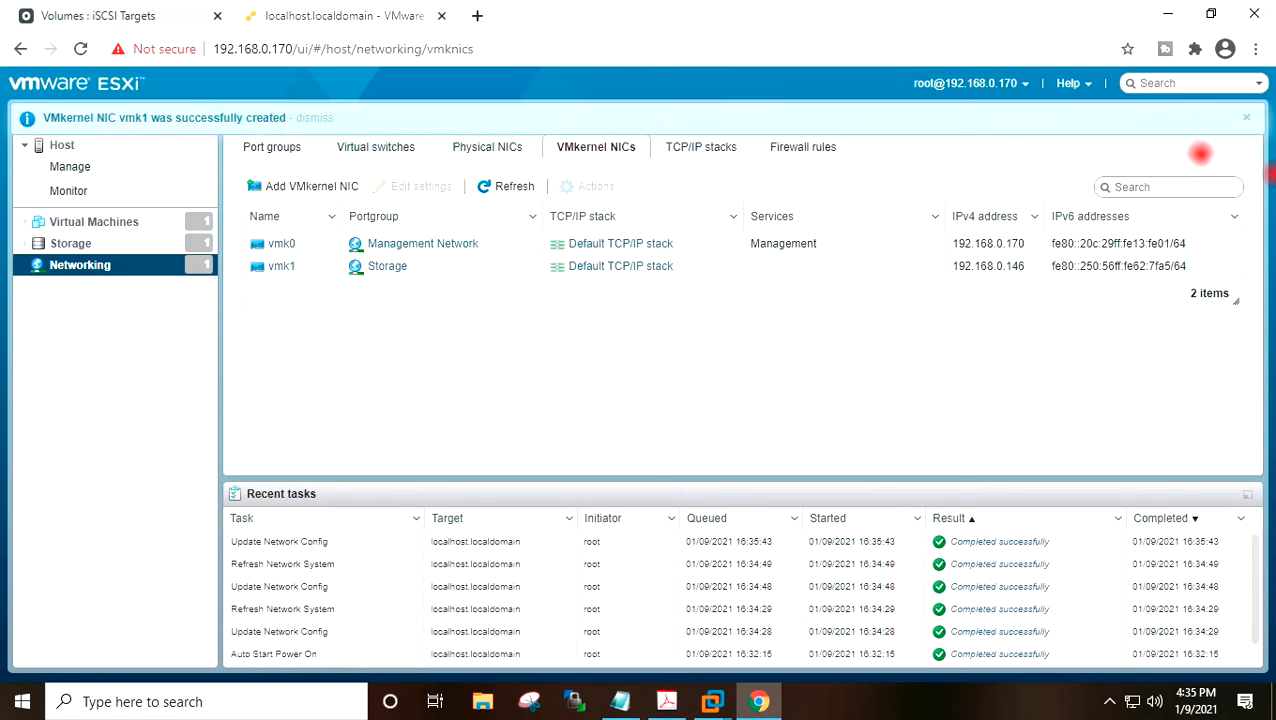
left_click(1244, 117)
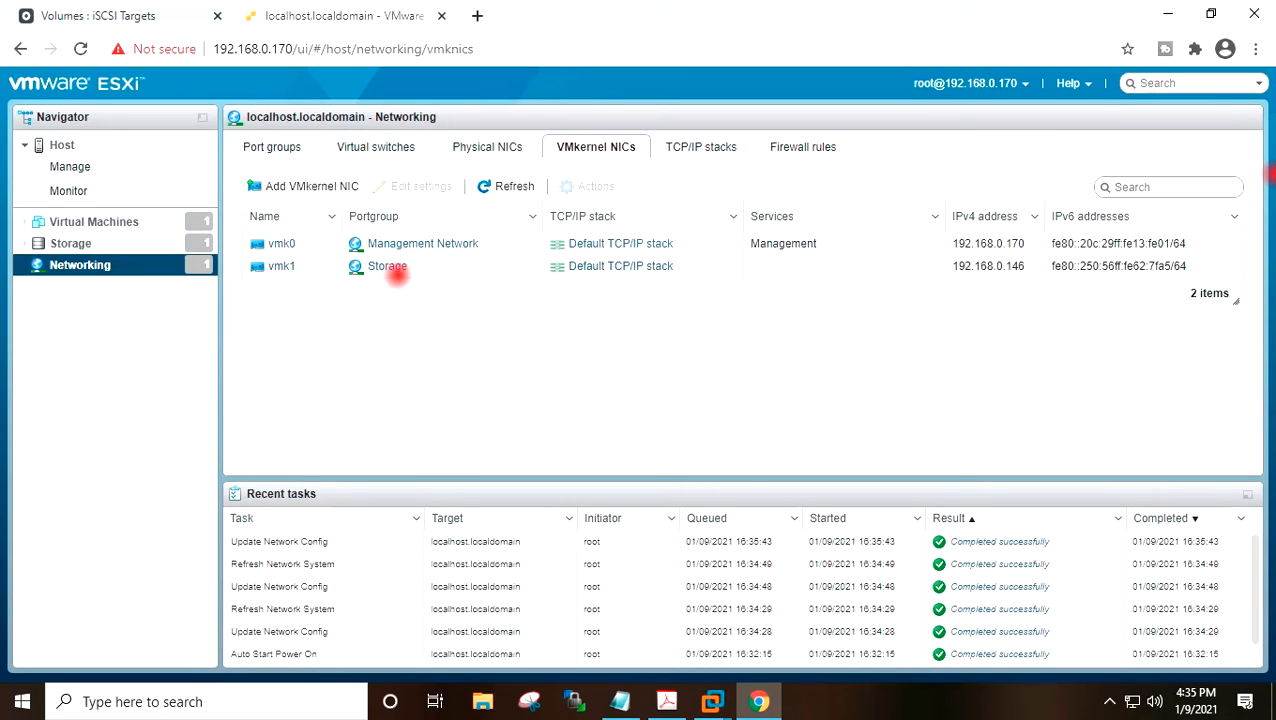
Bind VMkernel NIC vmk1 to the software iSCSI adapter vmhba65 and save the iSCSI configuration.
left_click(76, 244)
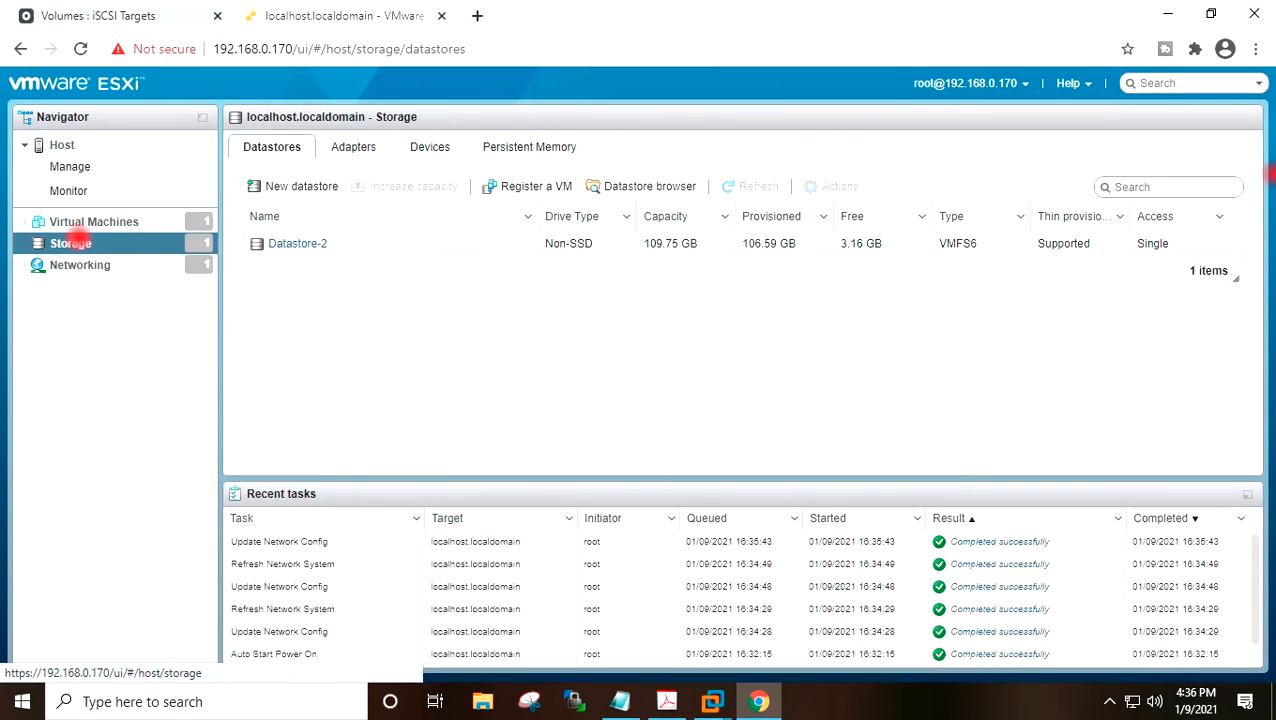
left_click(354, 149)
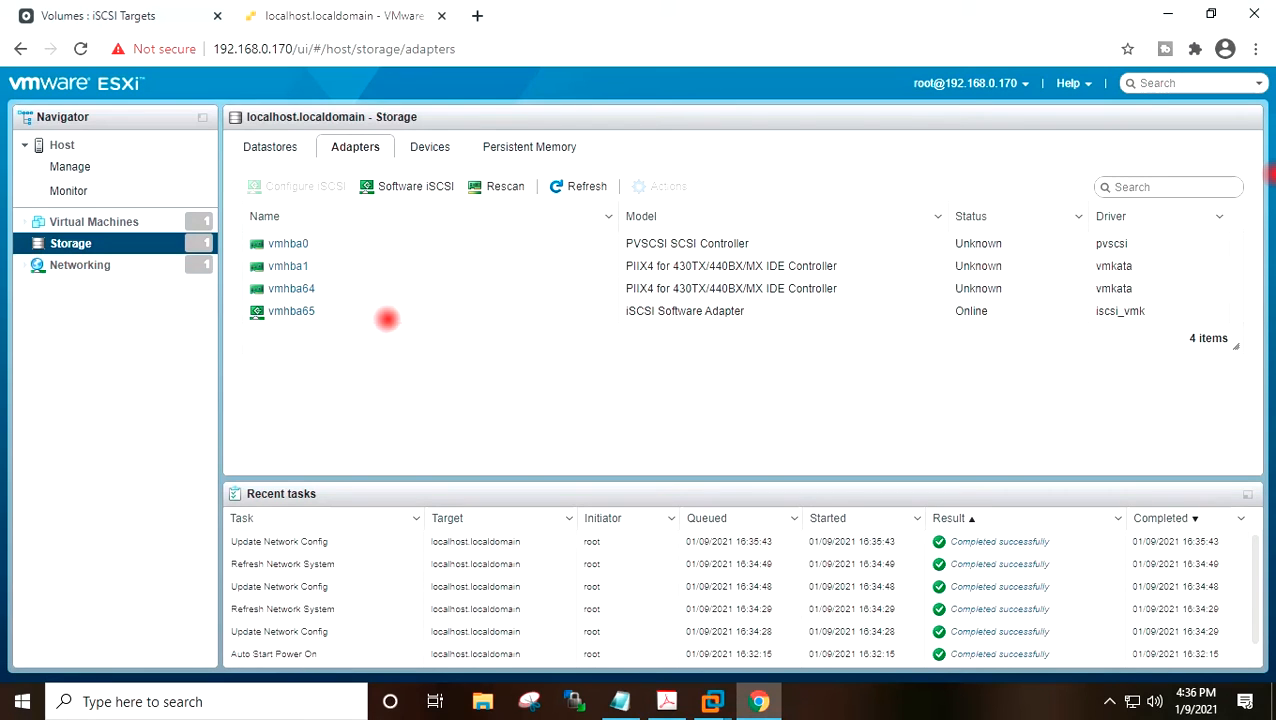
left_click(408, 186)
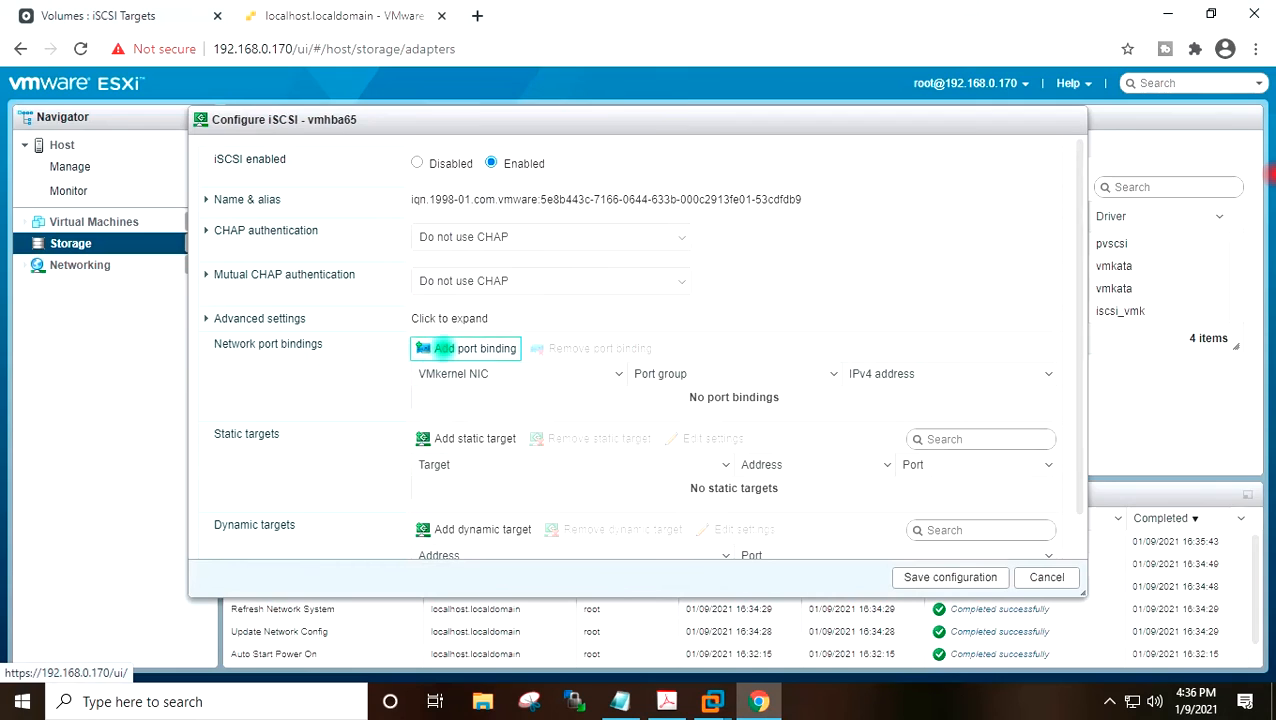
left_click(425, 348)
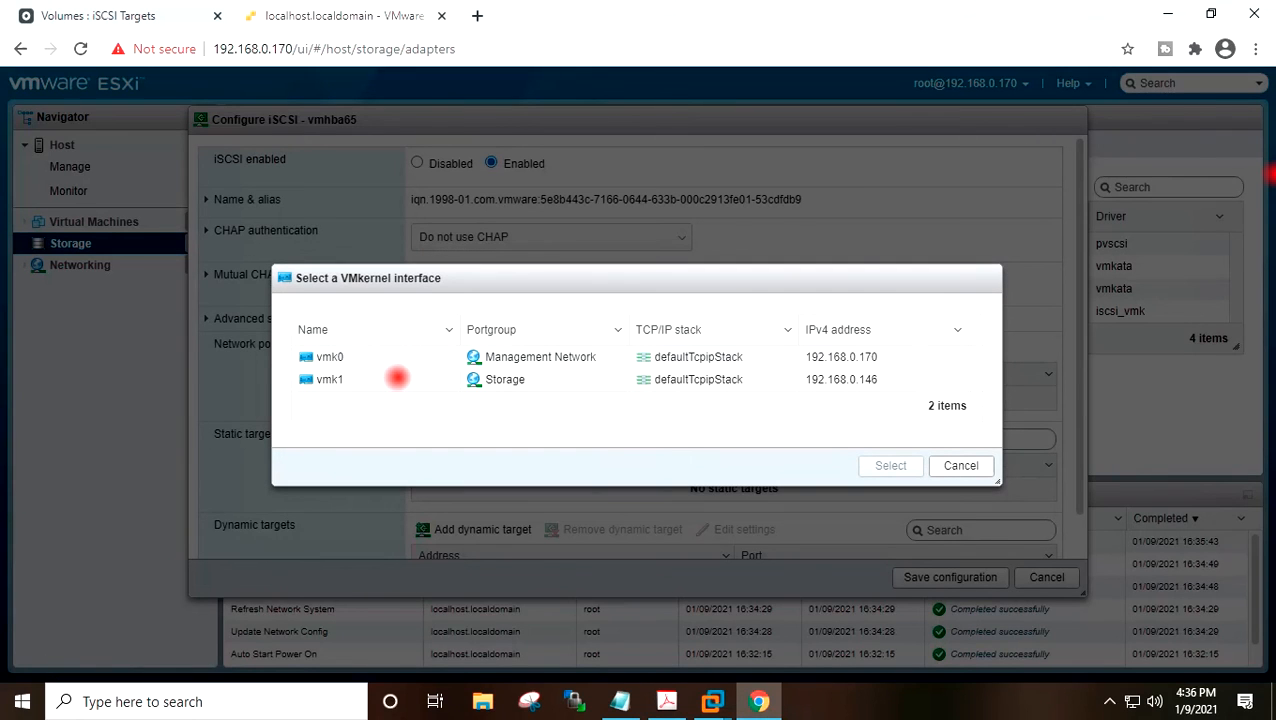
left_click(342, 379)
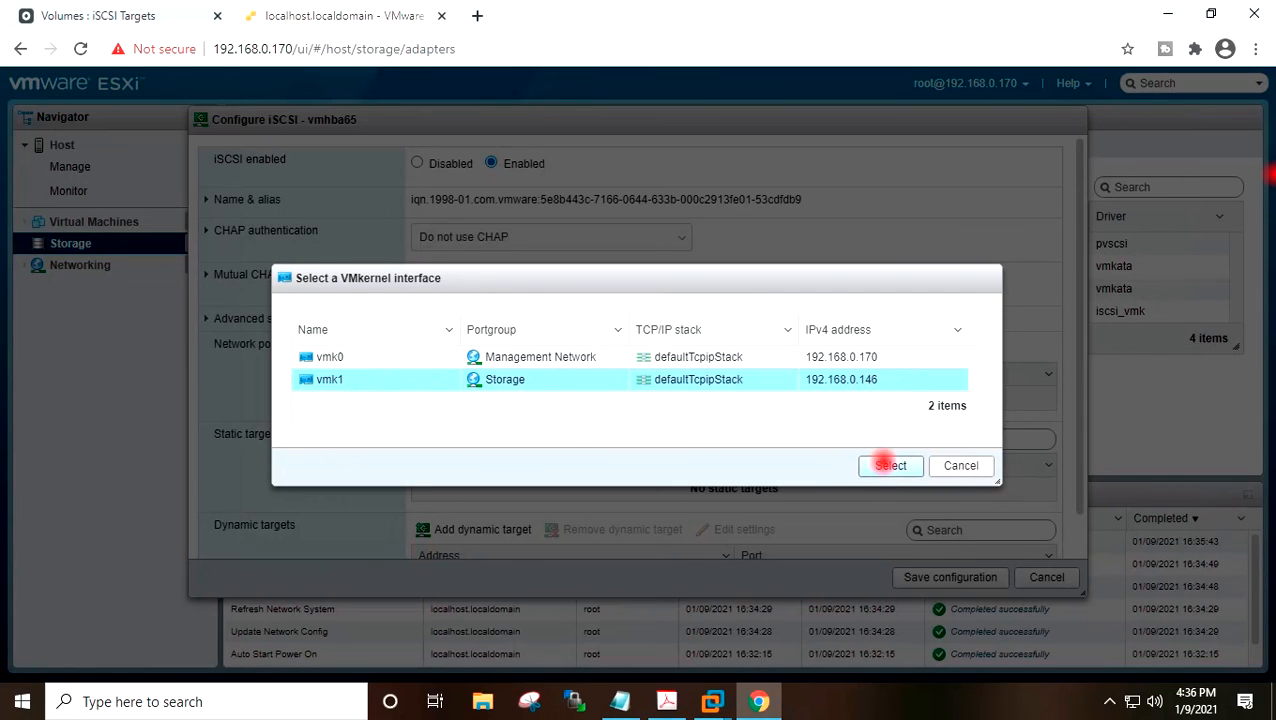
left_click(889, 465)
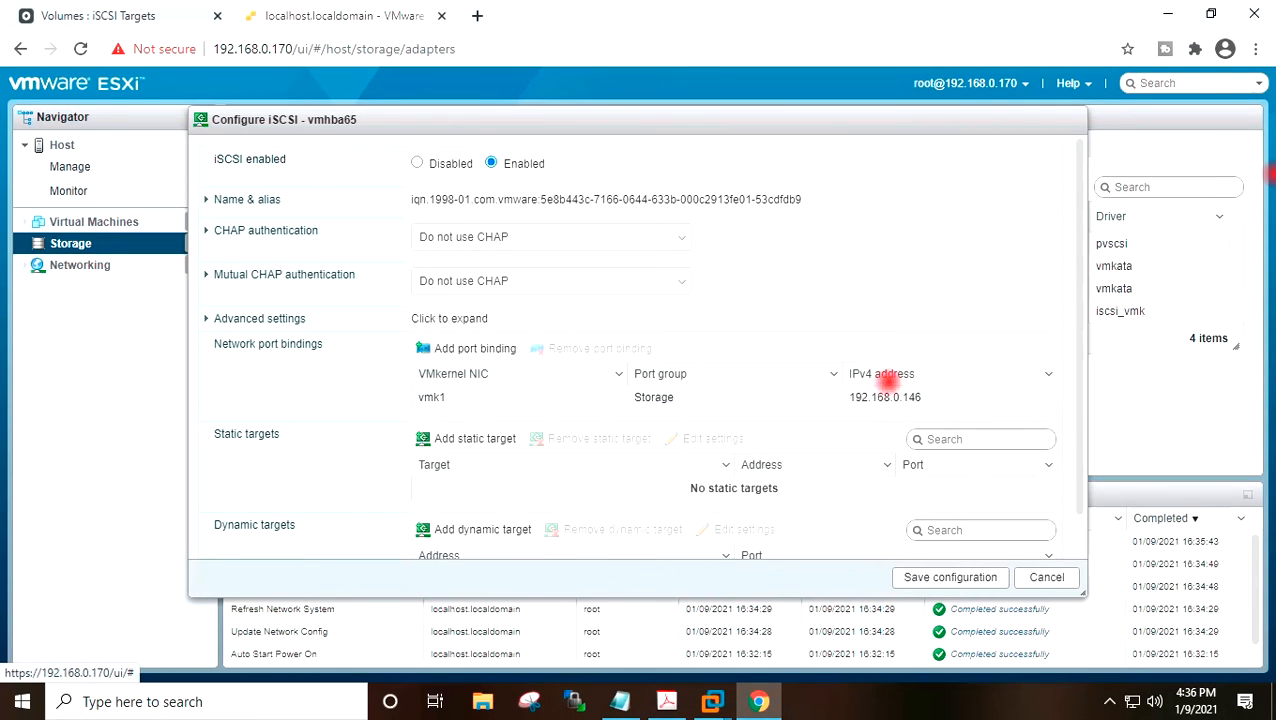
scroll(887, 380, "down", 1)
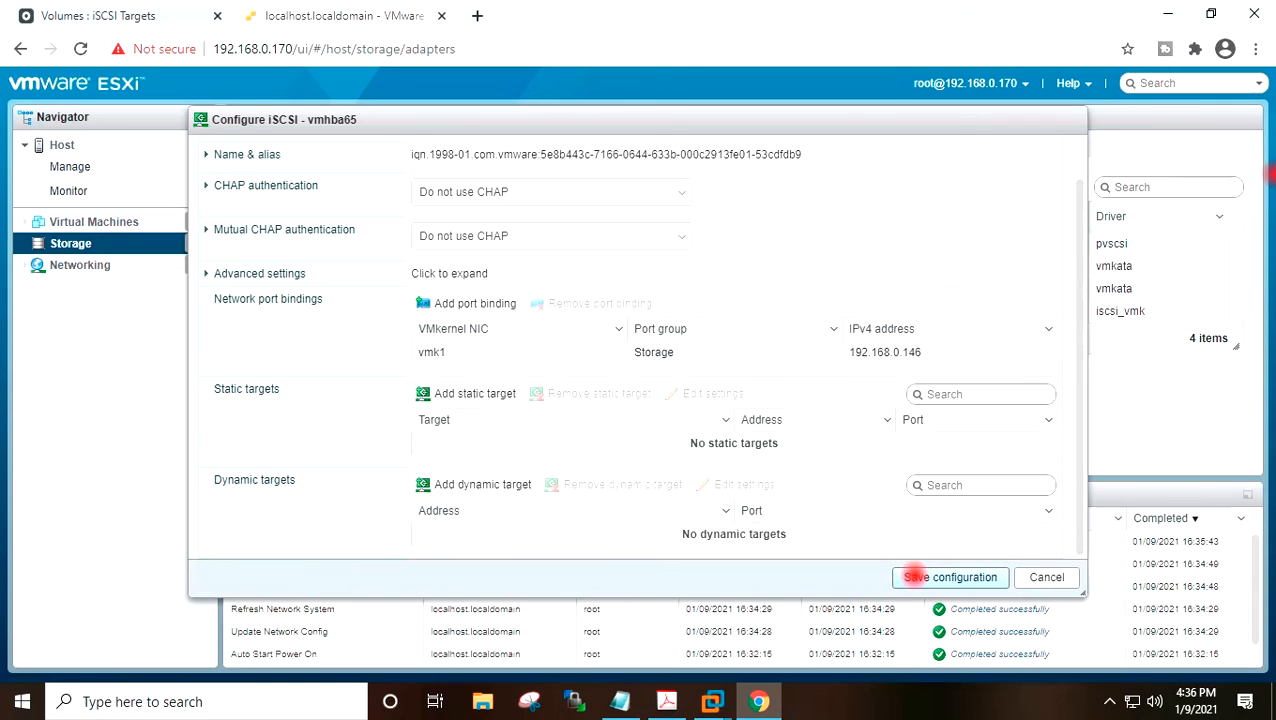
left_click(912, 577)
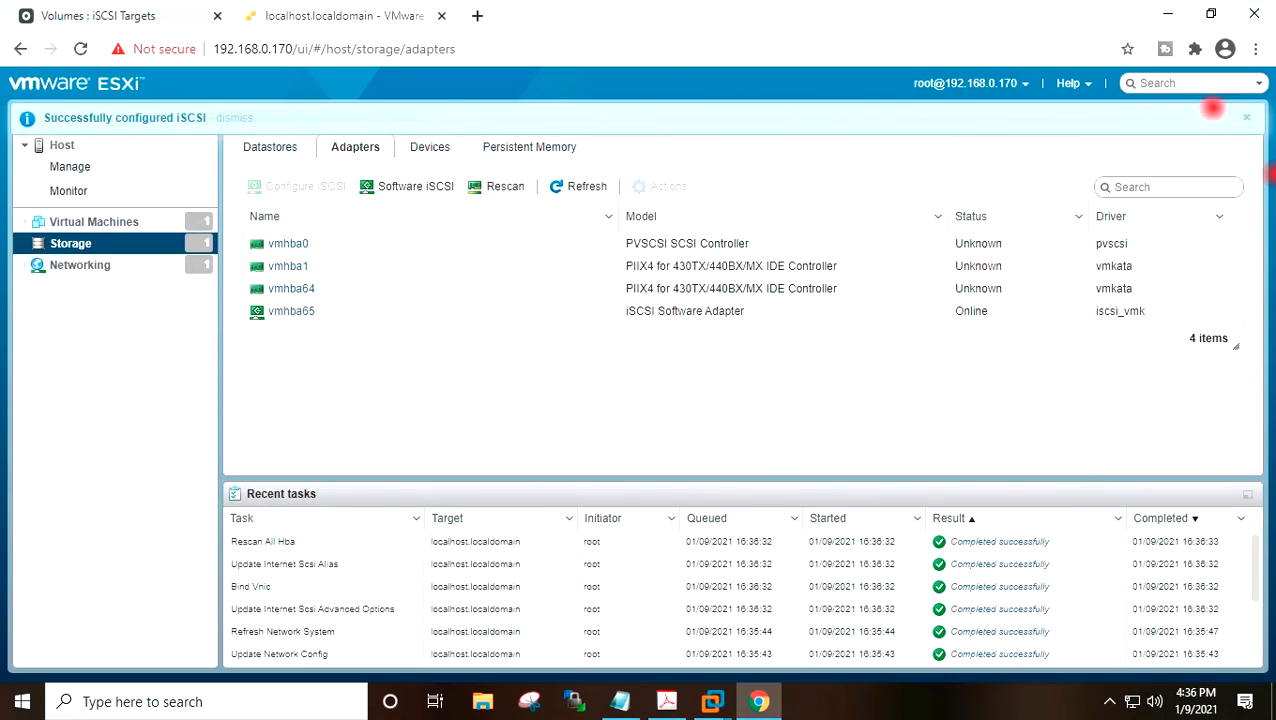
left_click(1246, 117)
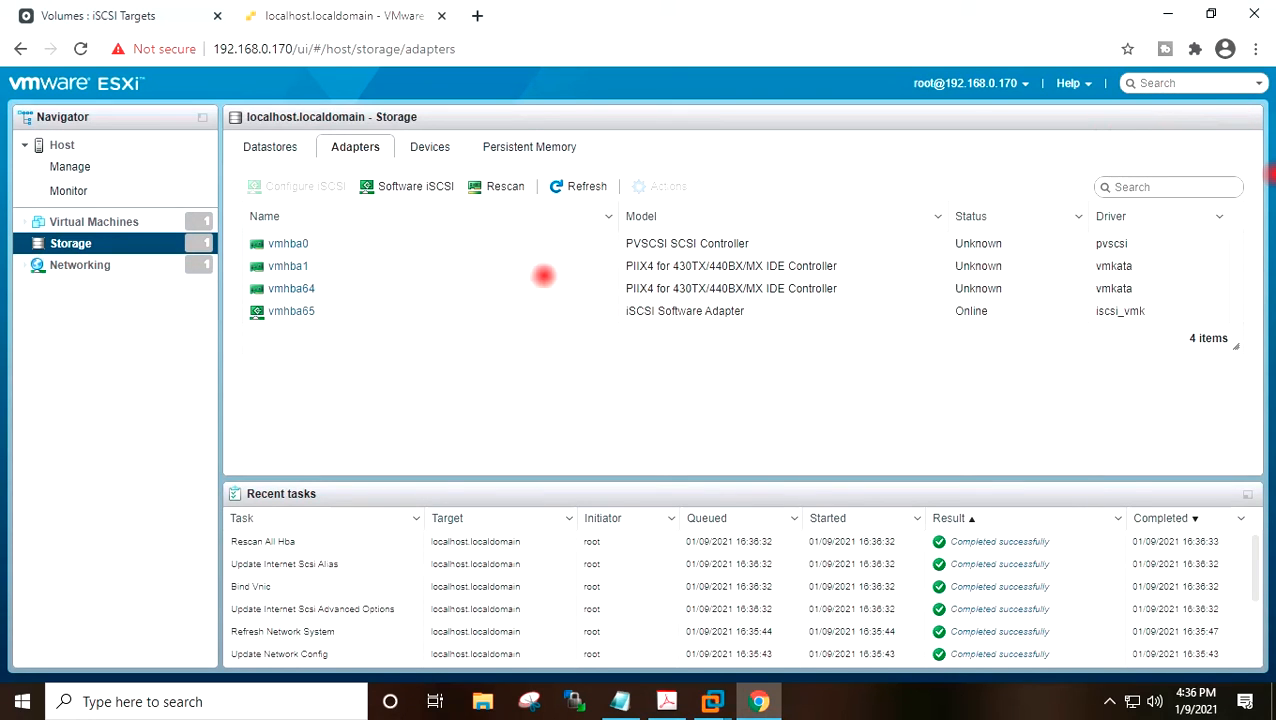
Rescan the host's storage adapters and storage devices.
left_click(493, 194)
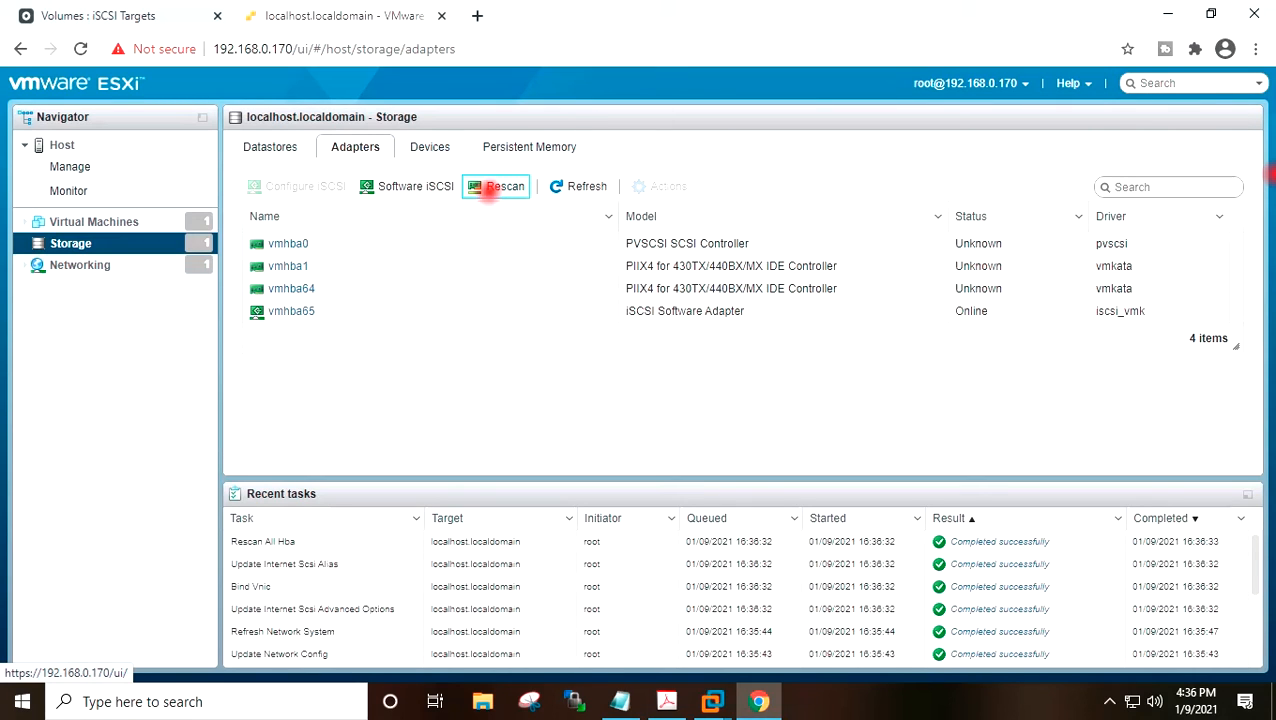
left_click(571, 187)
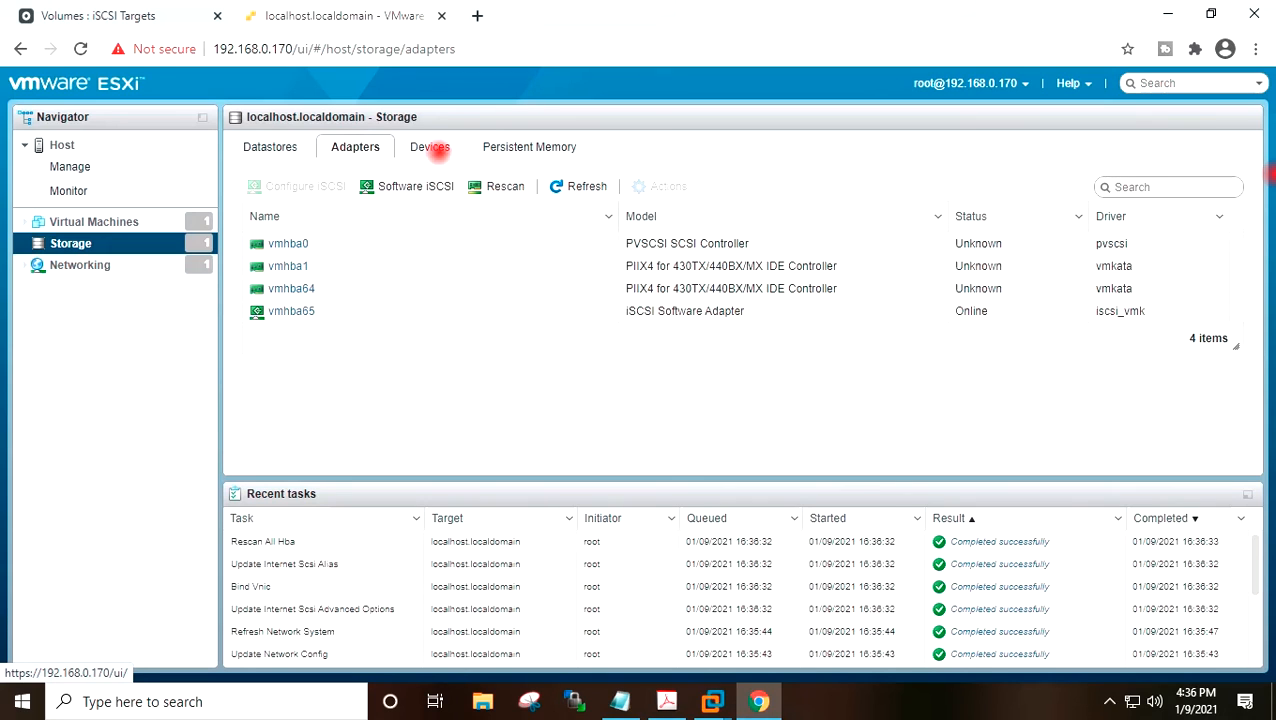
left_click(434, 147)
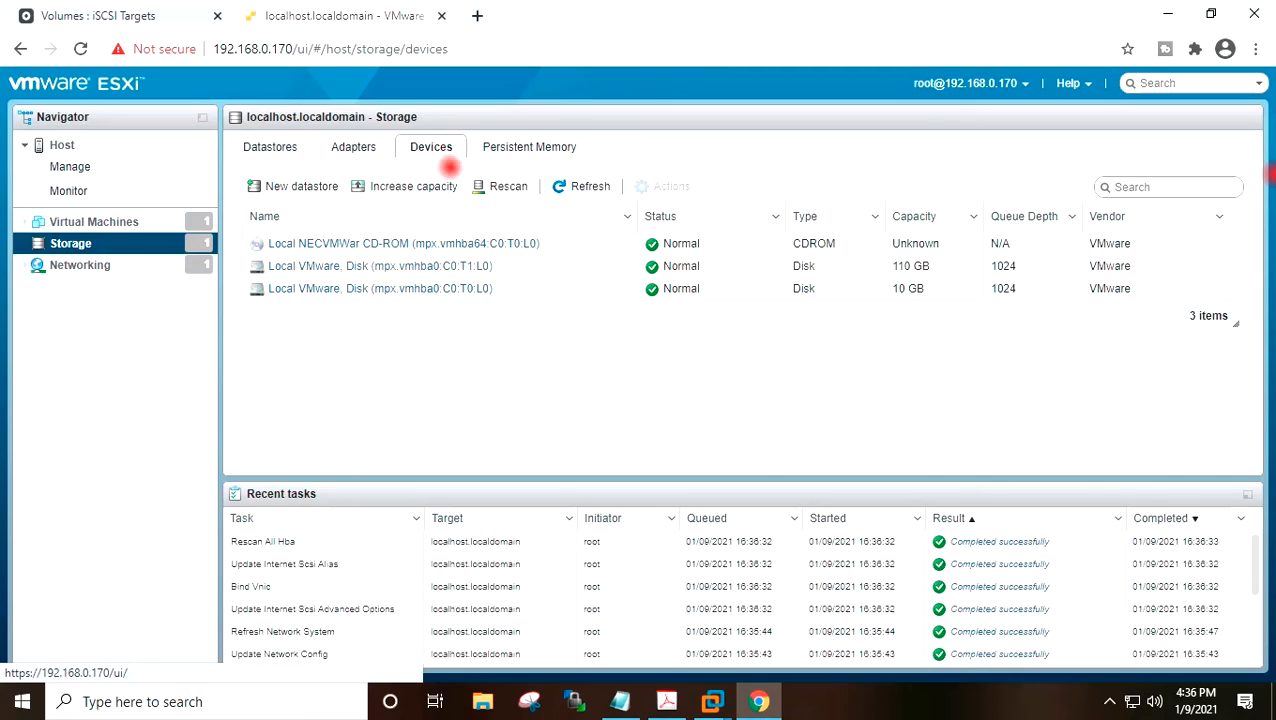
left_click(494, 186)
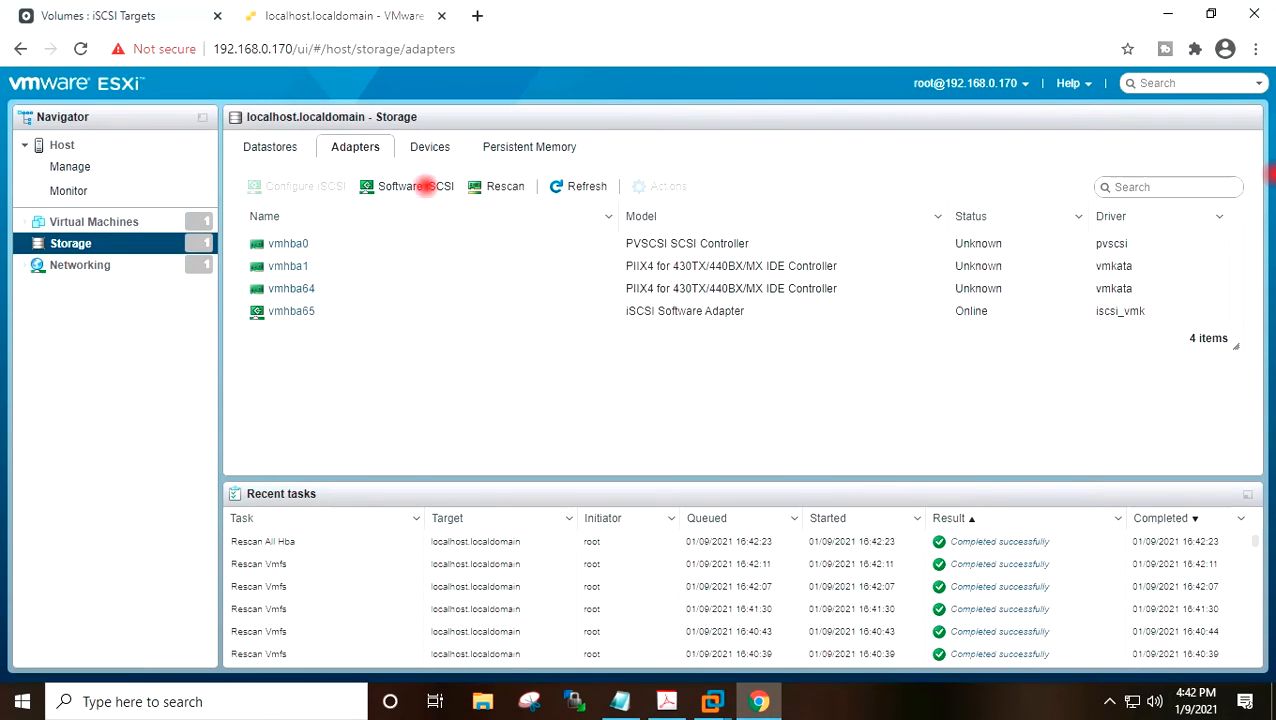
Add a dynamic iSCSI target at 192.168.0.145 port 3260 to the software iSCSI adapter and save.
left_click(424, 185)
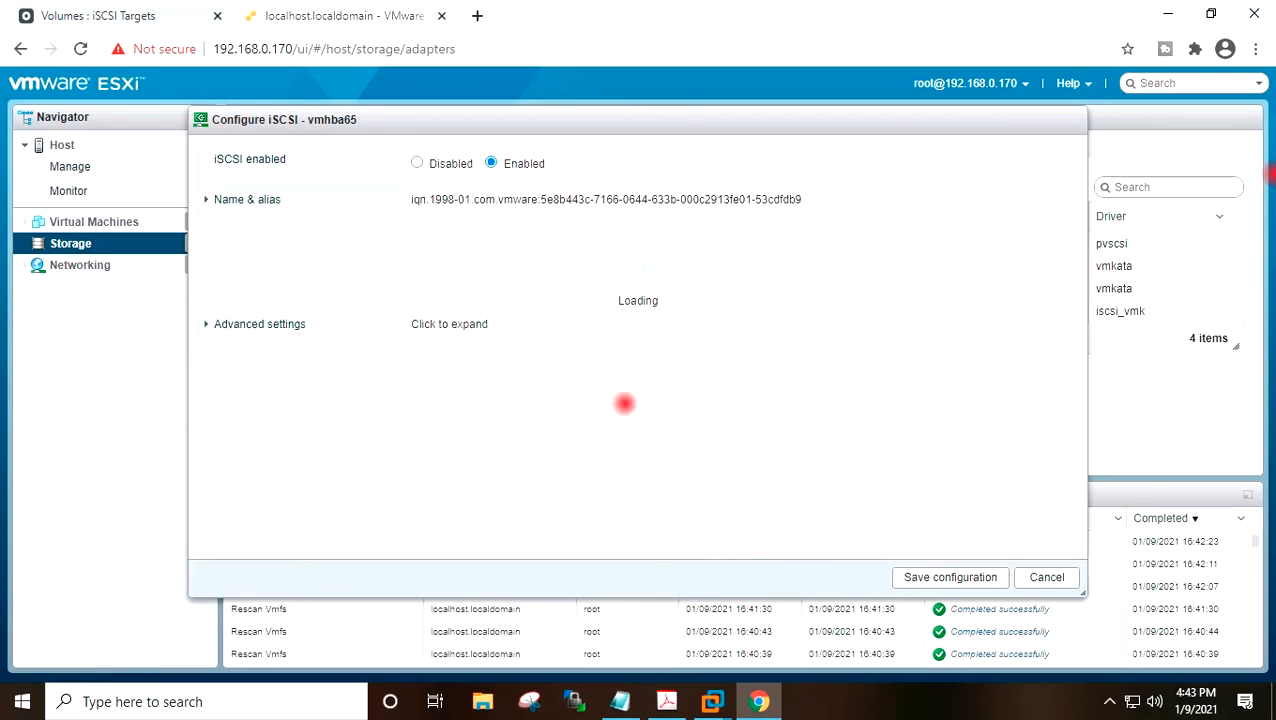
scroll(624, 403, "down", 2)
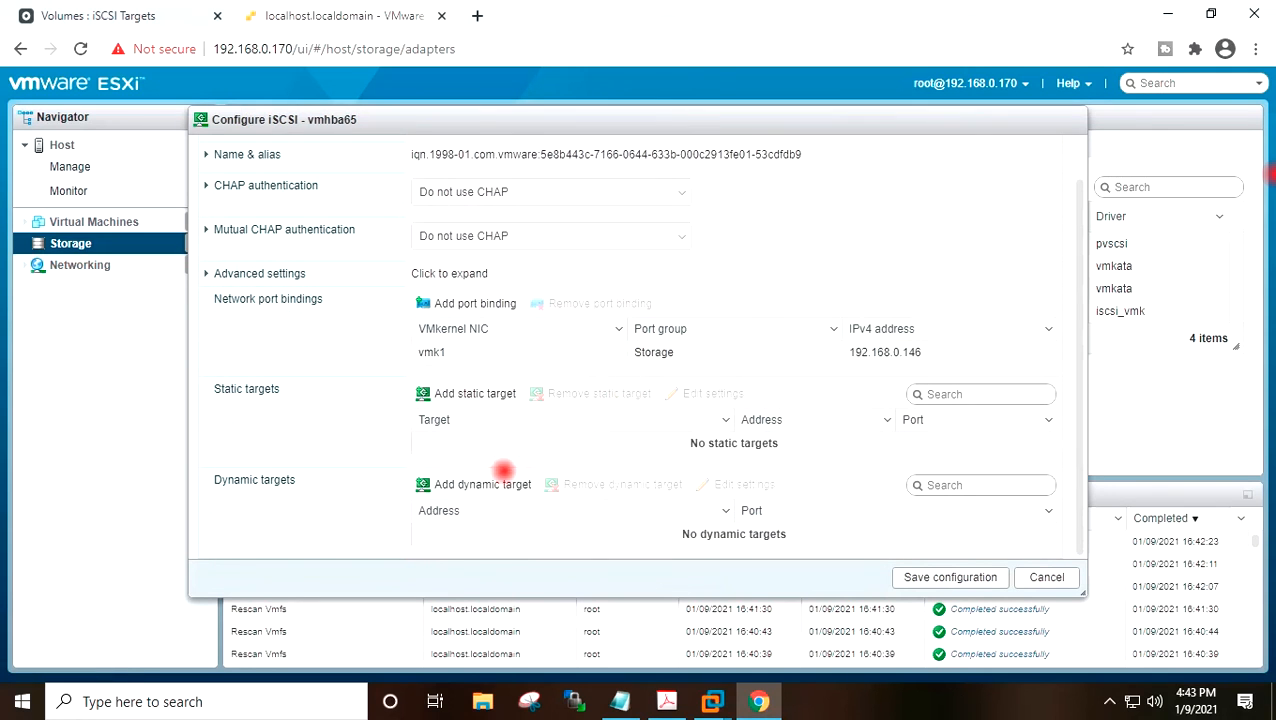
left_click(498, 483)
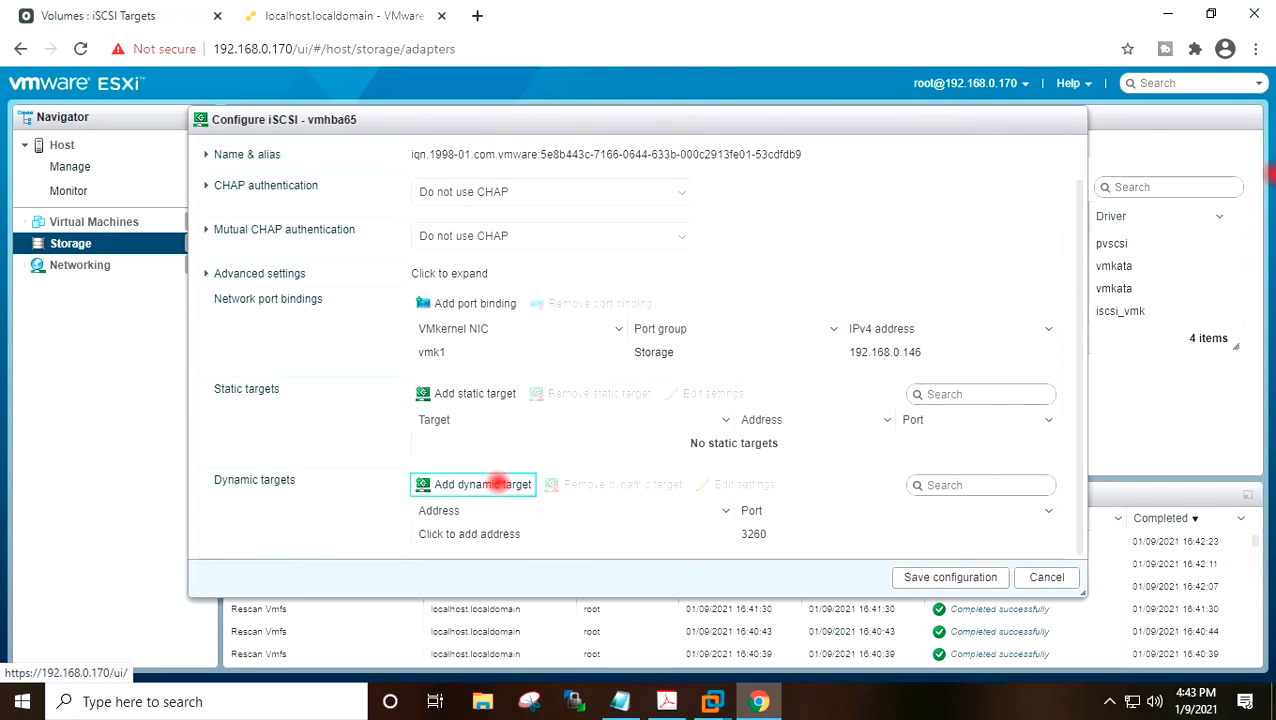
left_click(505, 535)
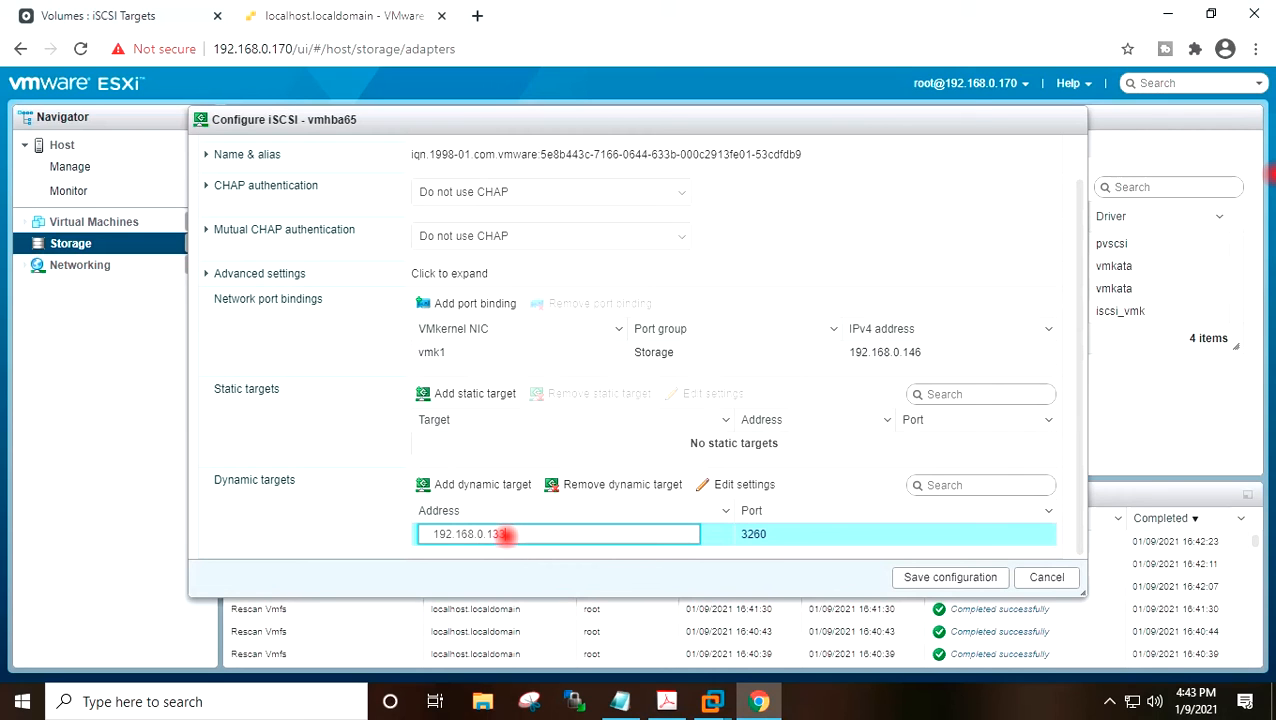
left_click(98, 14)
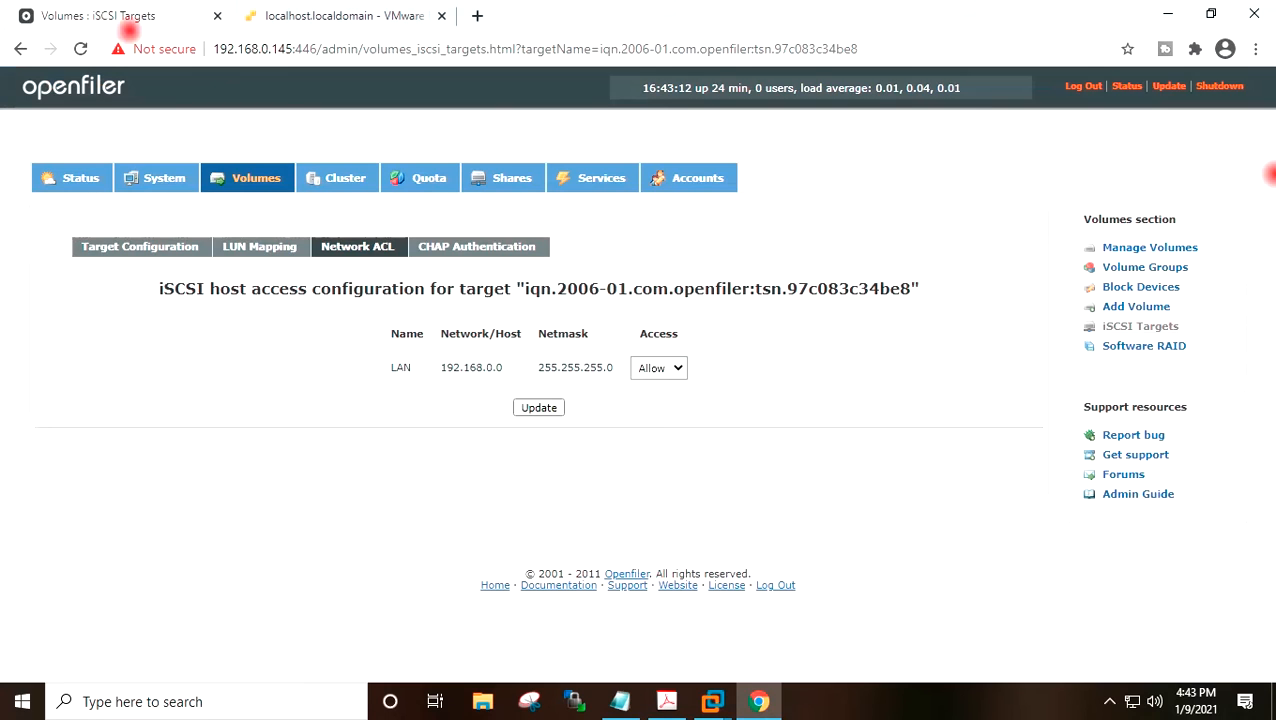
left_click(318, 13)
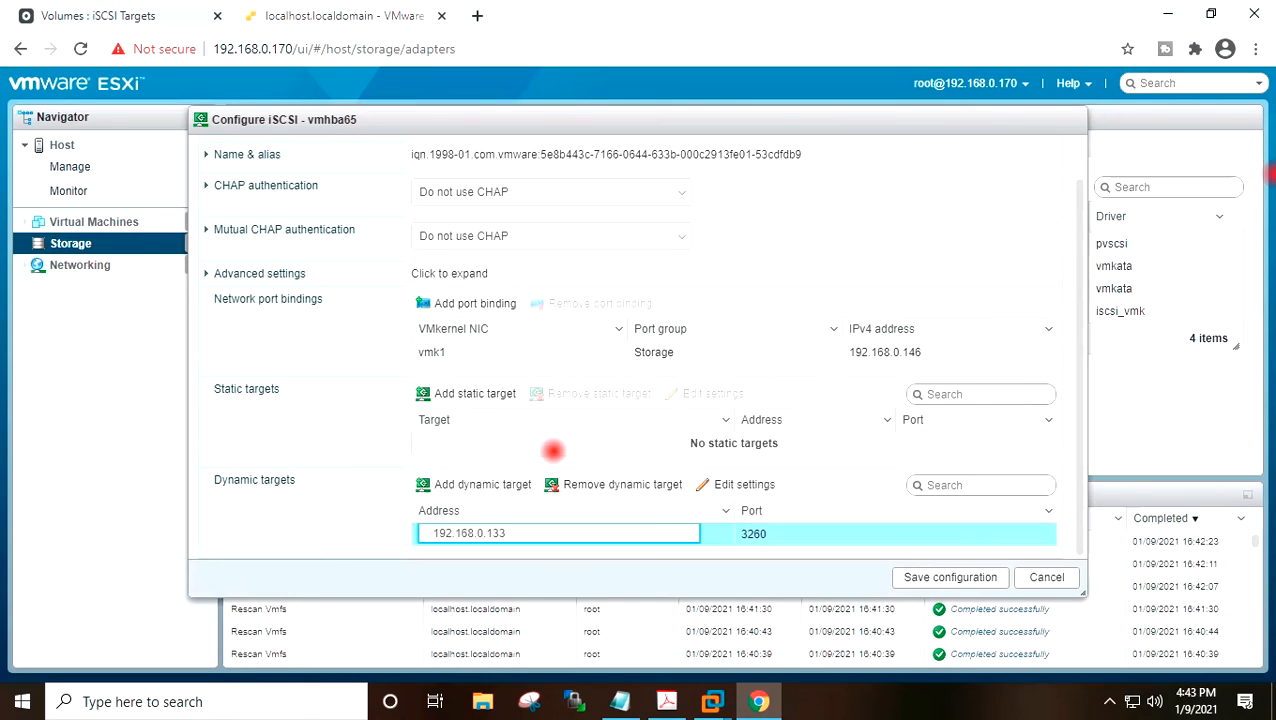
type("5")
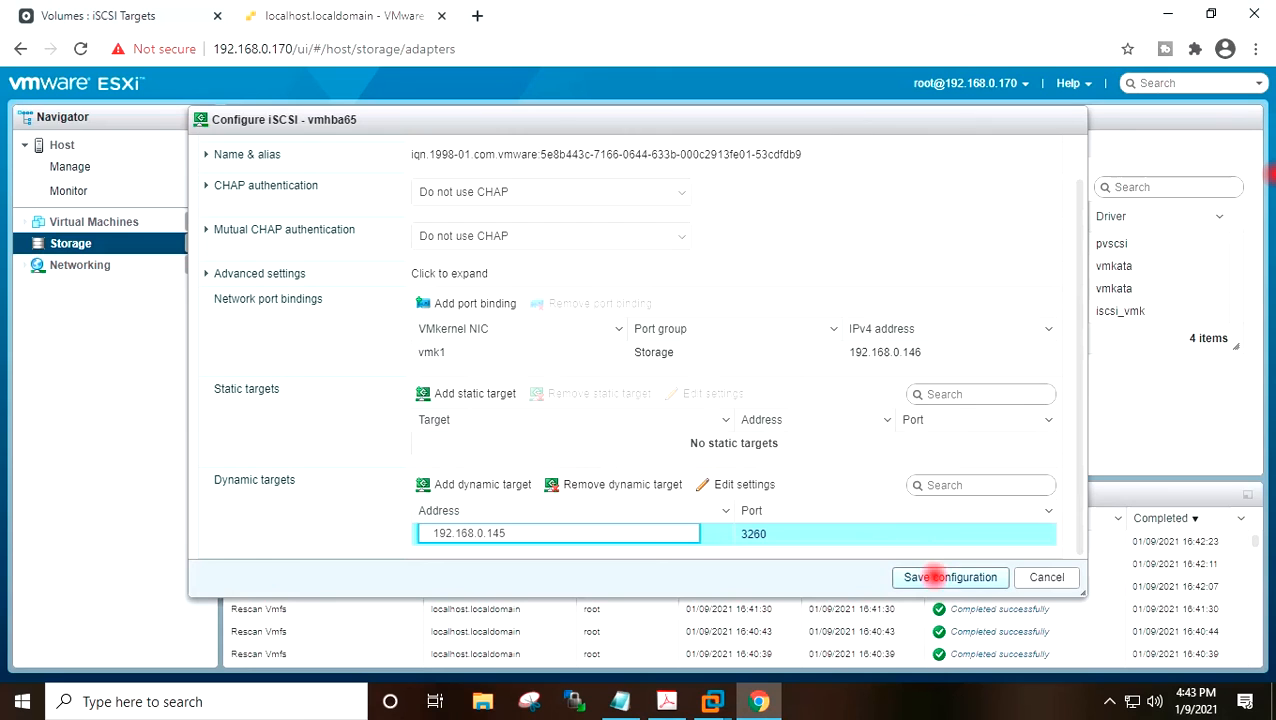
left_click(938, 577)
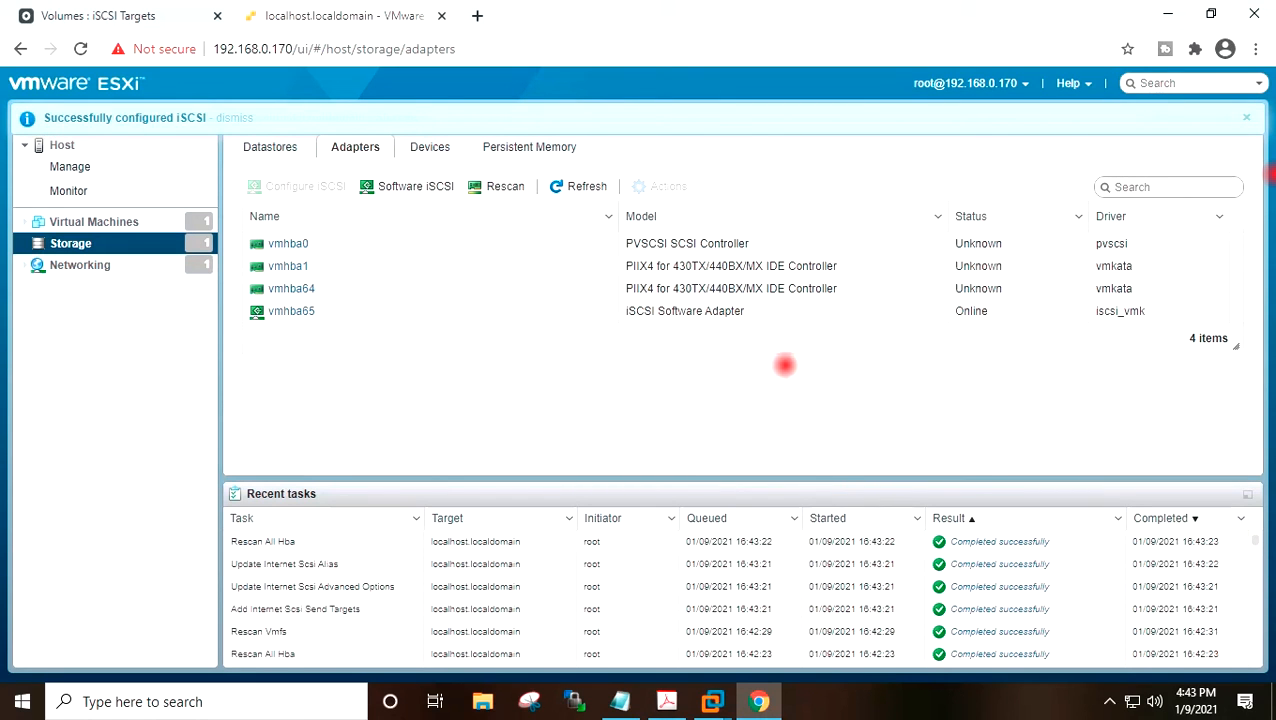
Rescan the storage adapters again and refresh the adapter list.
left_click(476, 186)
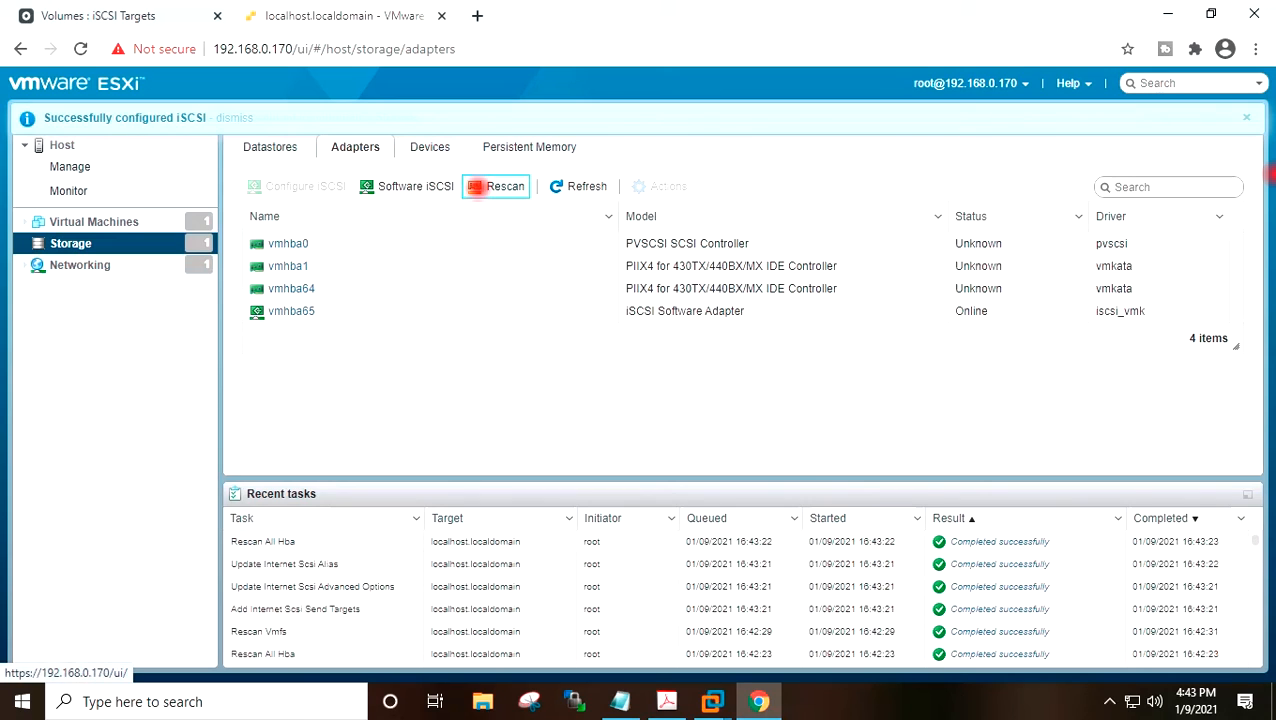
left_click(480, 187)
left_click(588, 186)
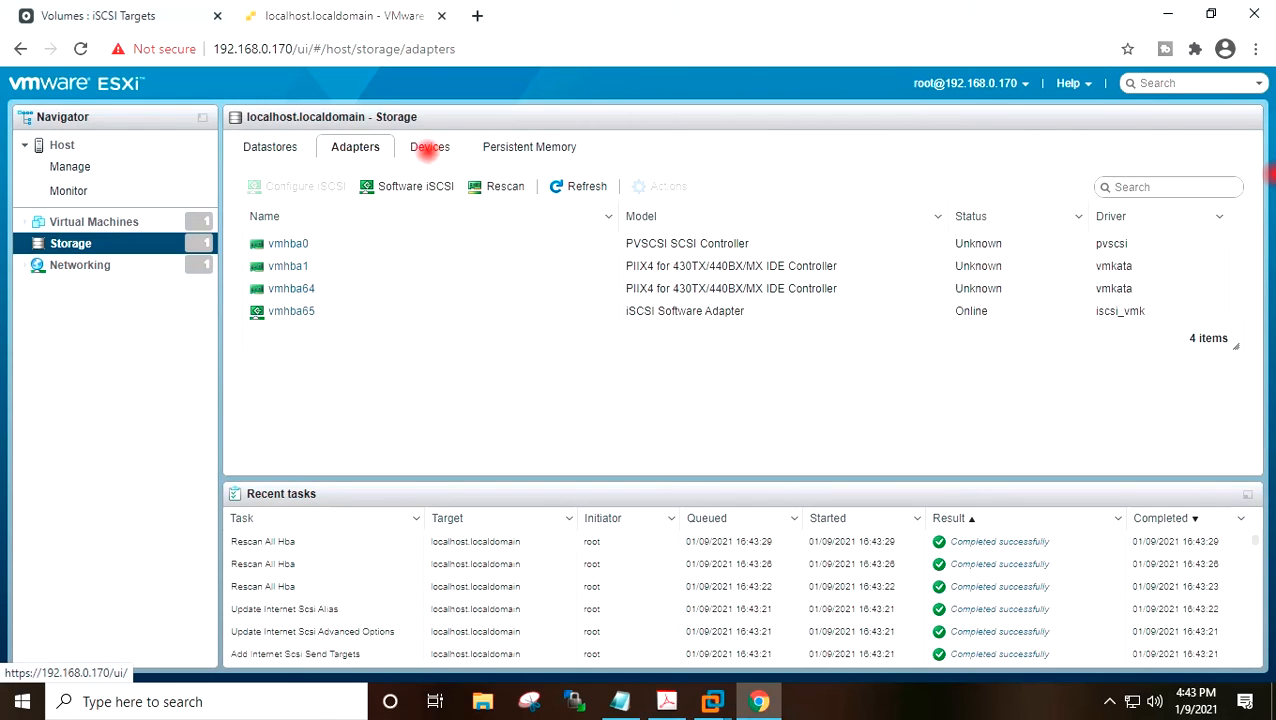
Rescan and refresh the storage devices list, widening the Name column to show the Openfiler iSCSI disk.
left_click(430, 147)
left_click(505, 186)
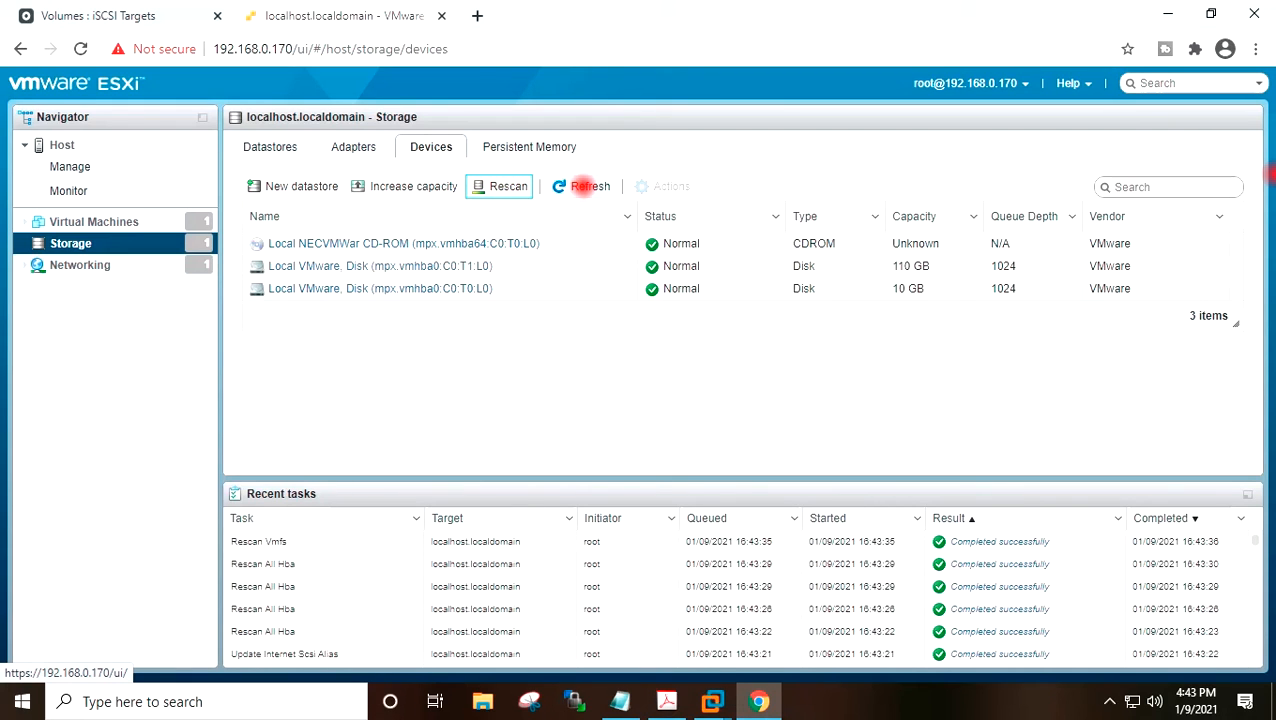
left_click(583, 186)
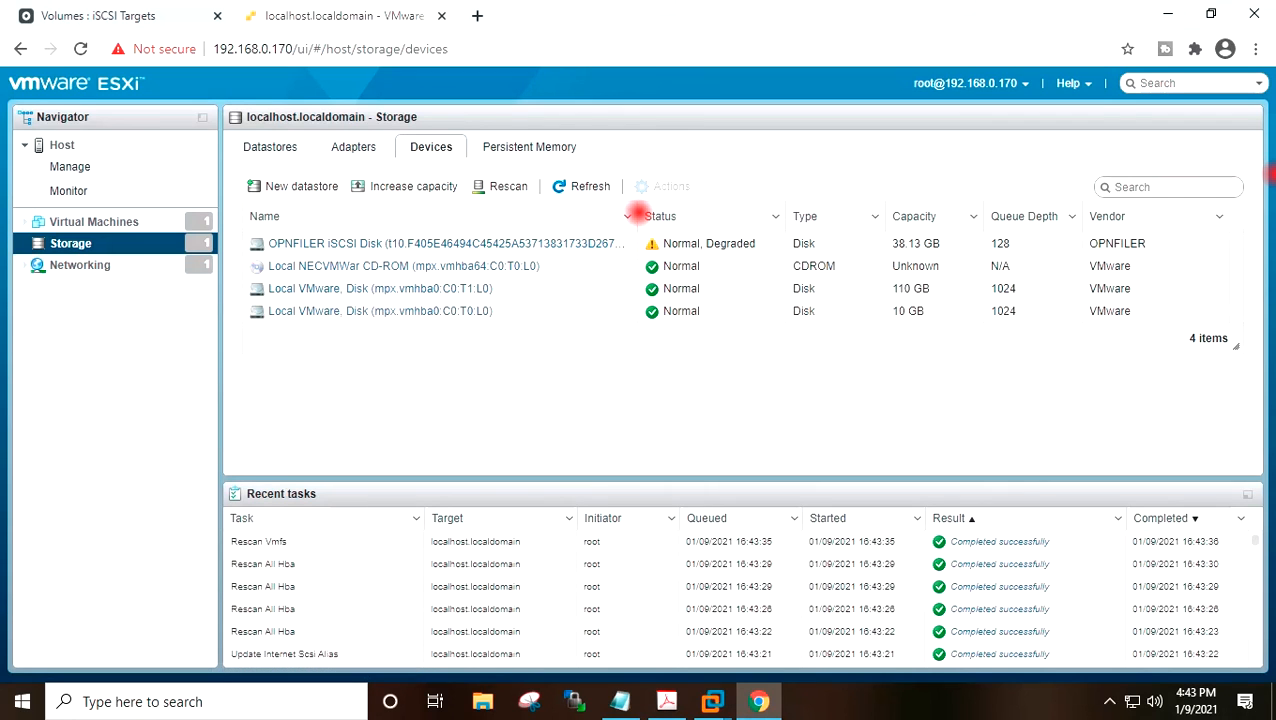
left_click_drag(640, 207, 706, 211)
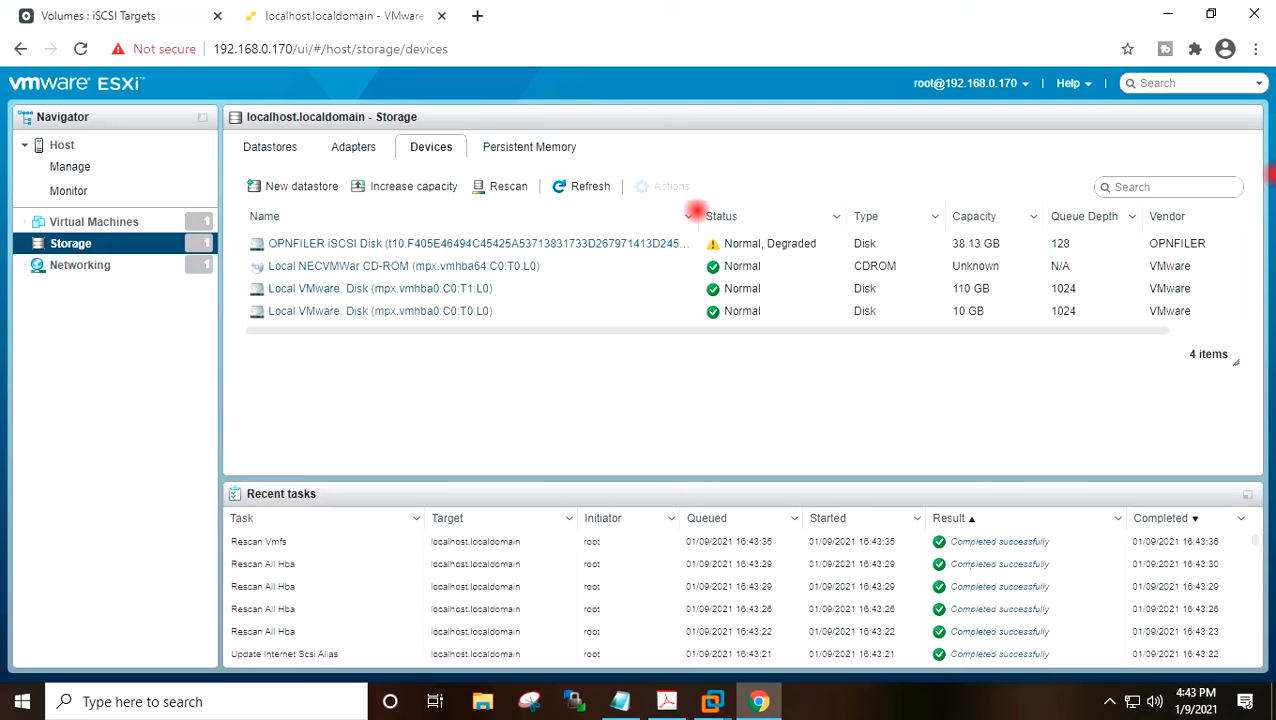
left_click_drag(696, 213, 724, 214)
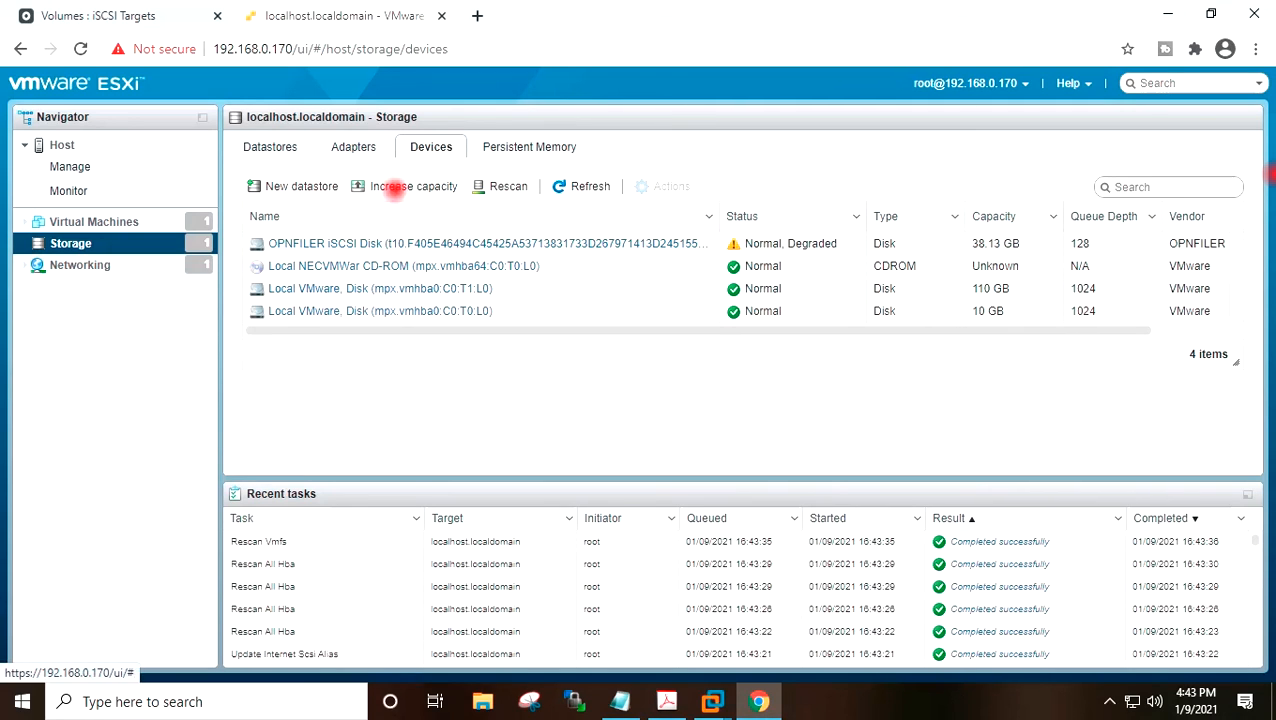
Create a new VMFS 6 datastore named LUN01 on the OPNFILER iSCSI disk using the full disk, confirming the erase warning.
left_click(270, 146)
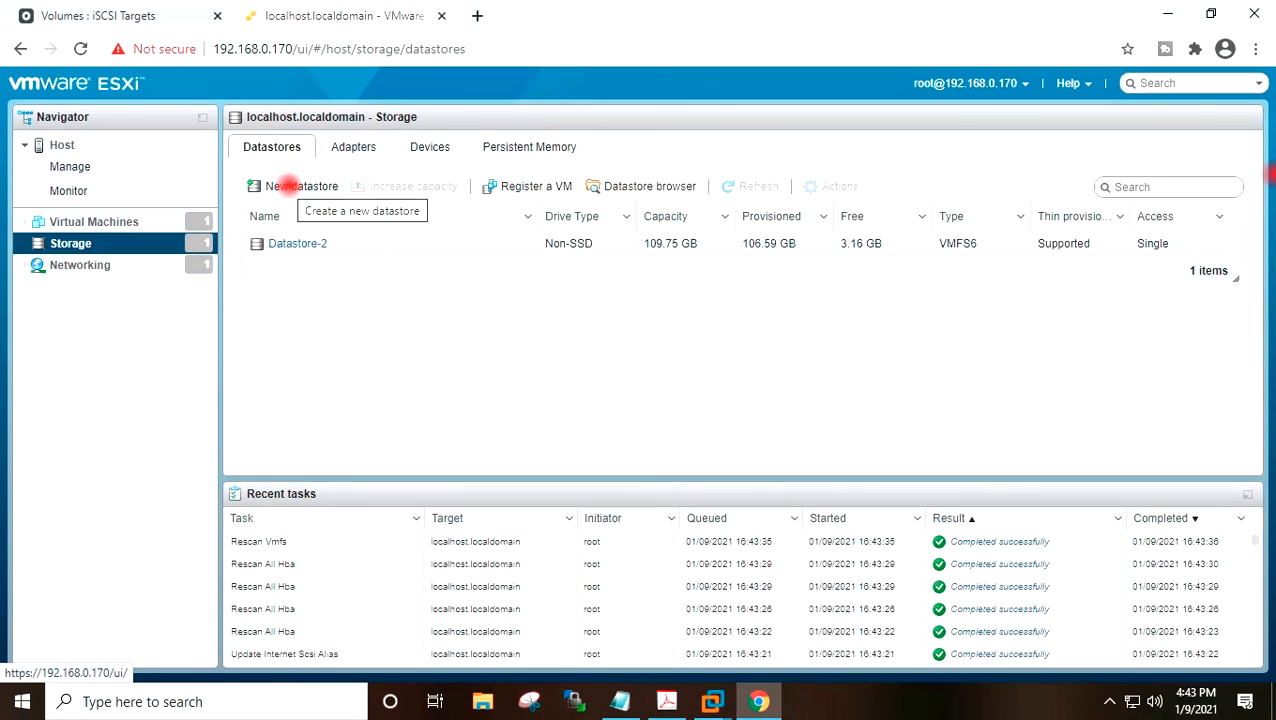
left_click(284, 186)
left_click(440, 248)
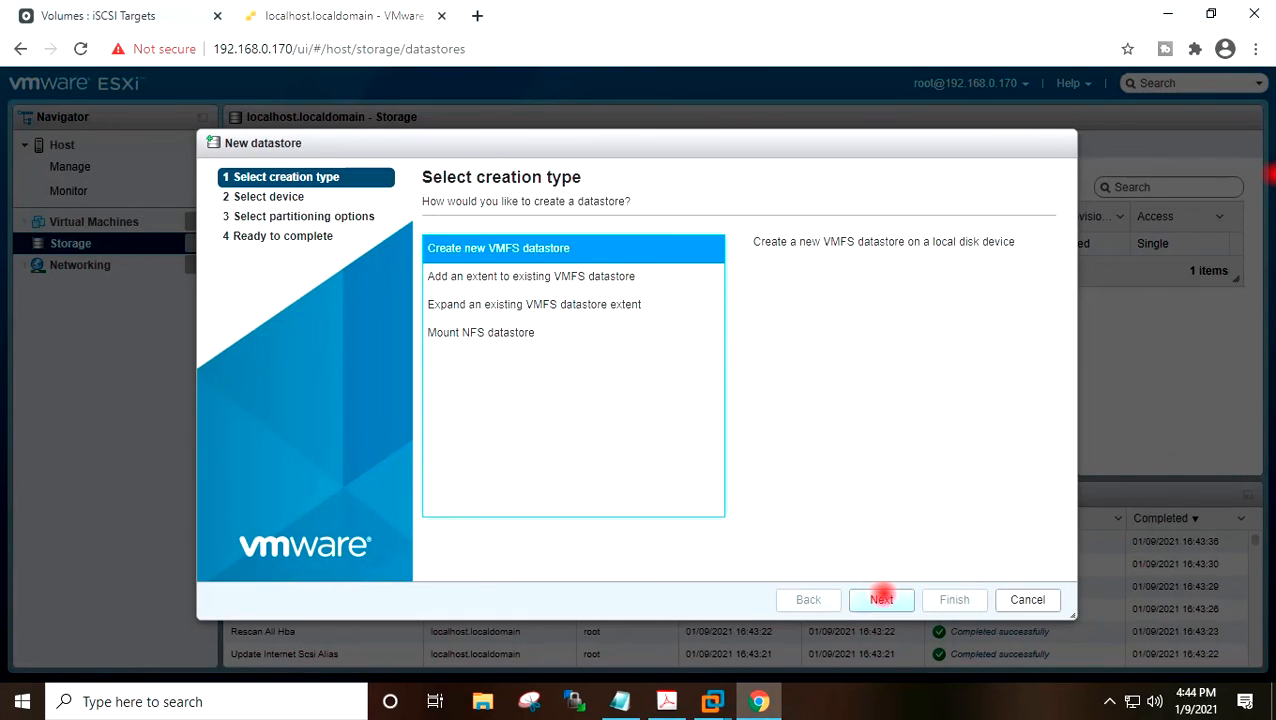
left_click(881, 599)
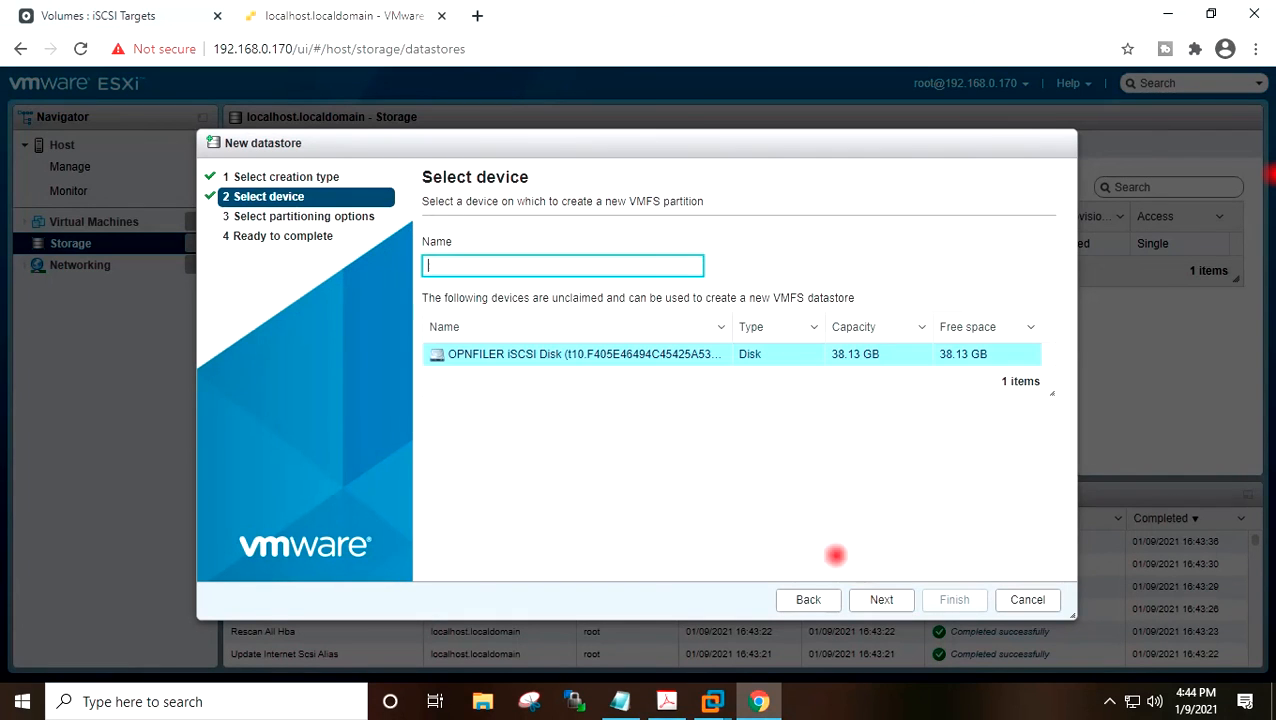
left_click(560, 266)
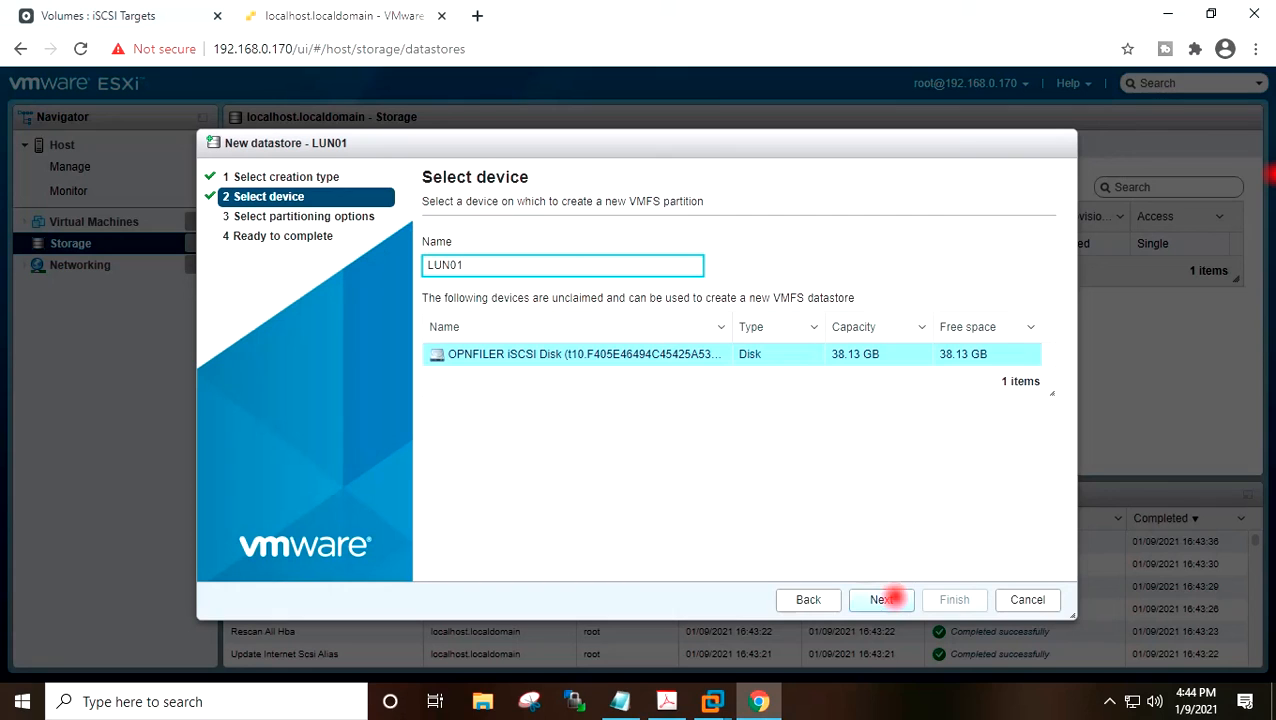
left_click(886, 599)
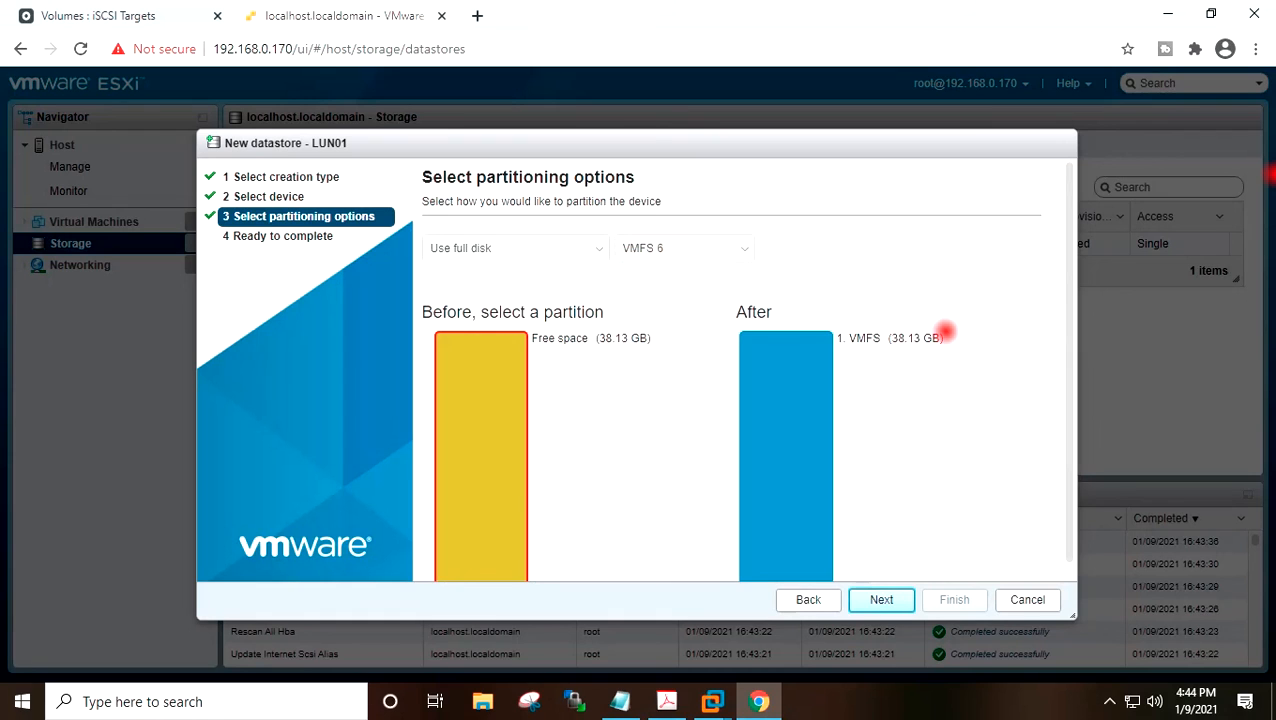
scroll(940, 330, "down", 1)
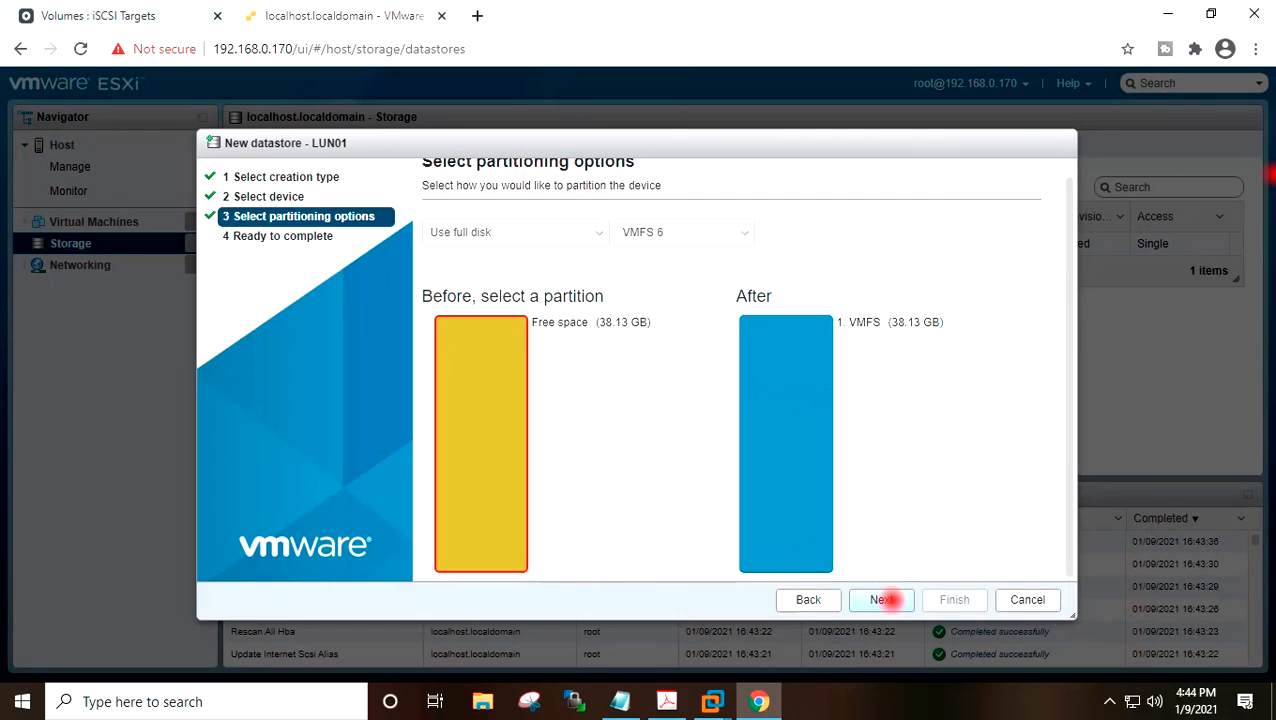
left_click(886, 599)
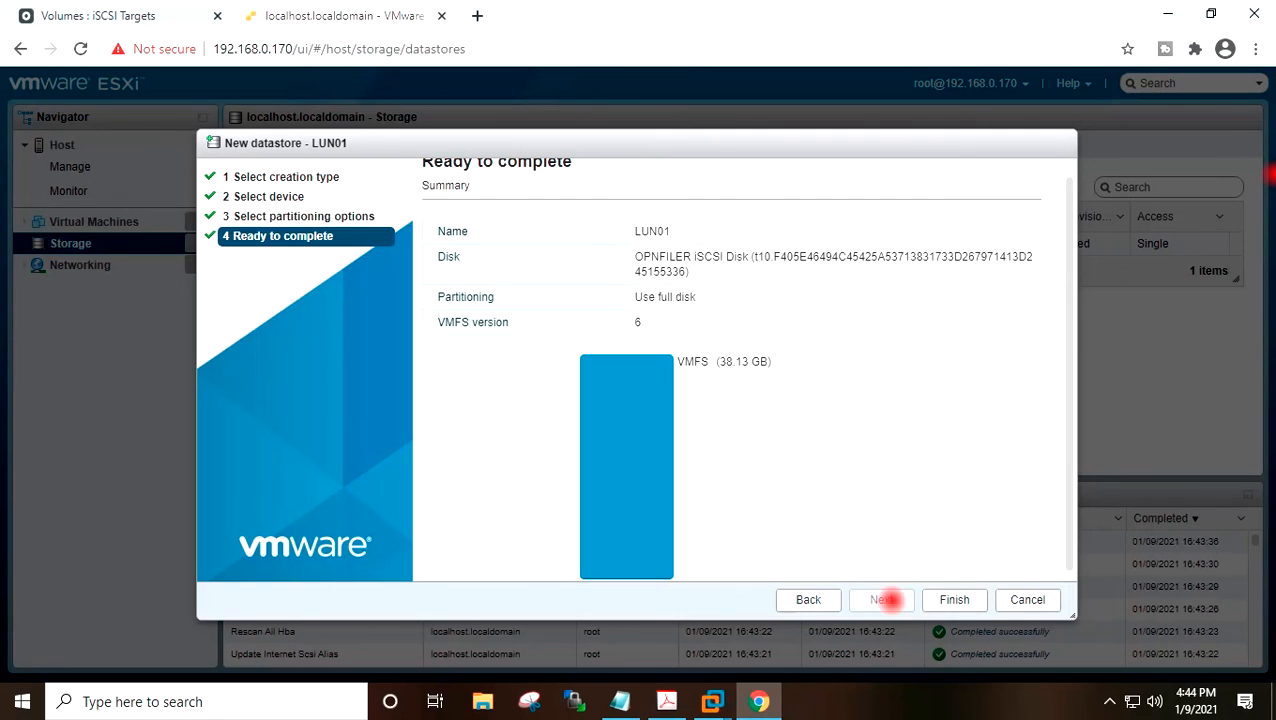
left_click(948, 600)
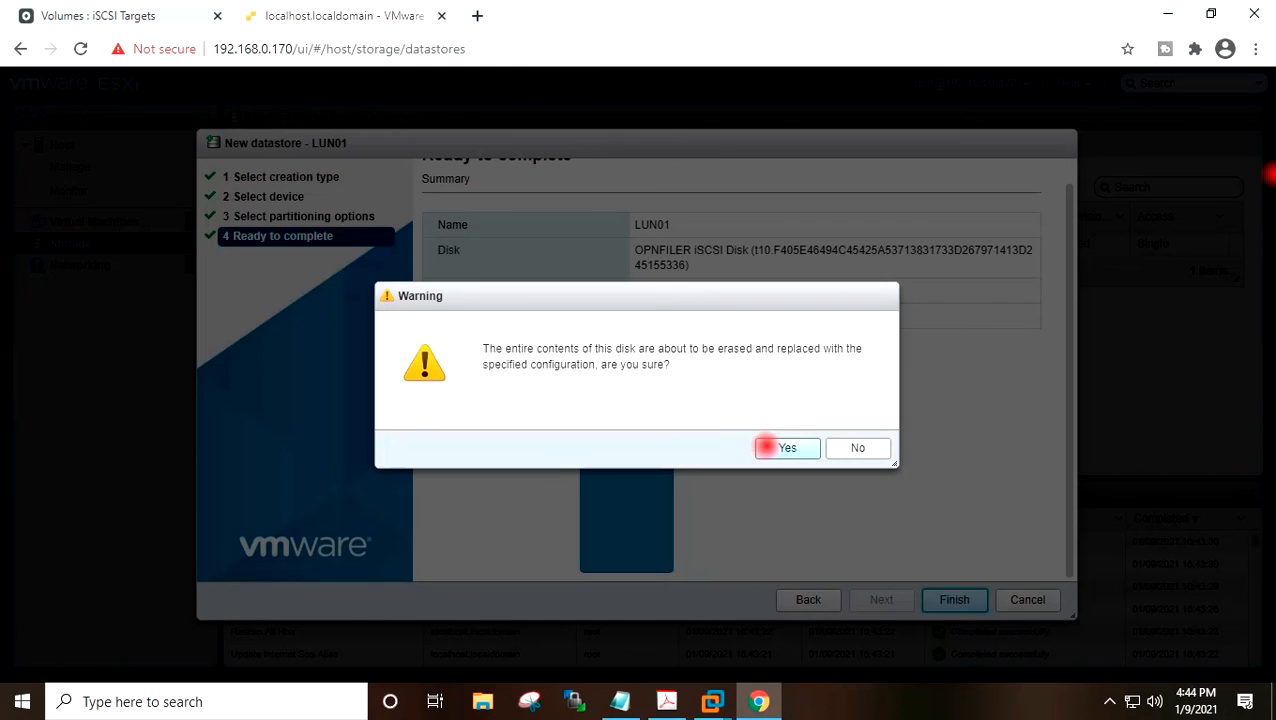
left_click(766, 447)
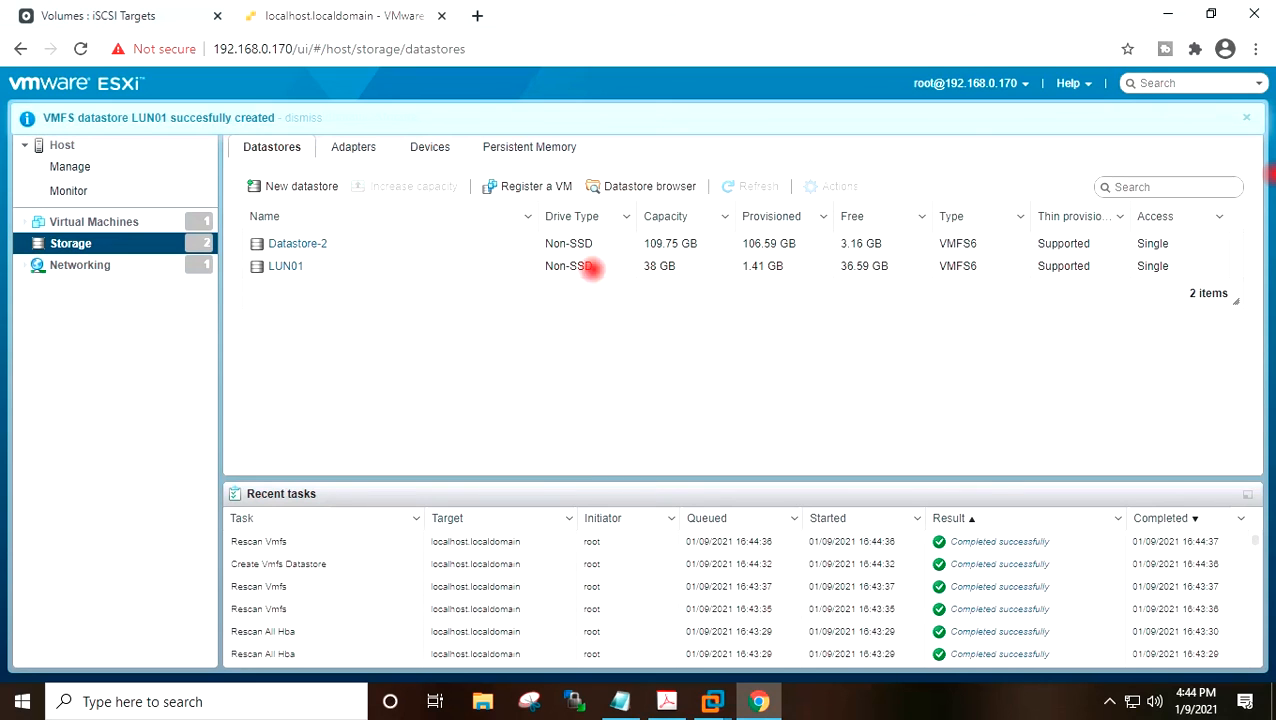
Inspect the LUN01 datastore's details and browse its contents in the datastore browser.
left_click(484, 268)
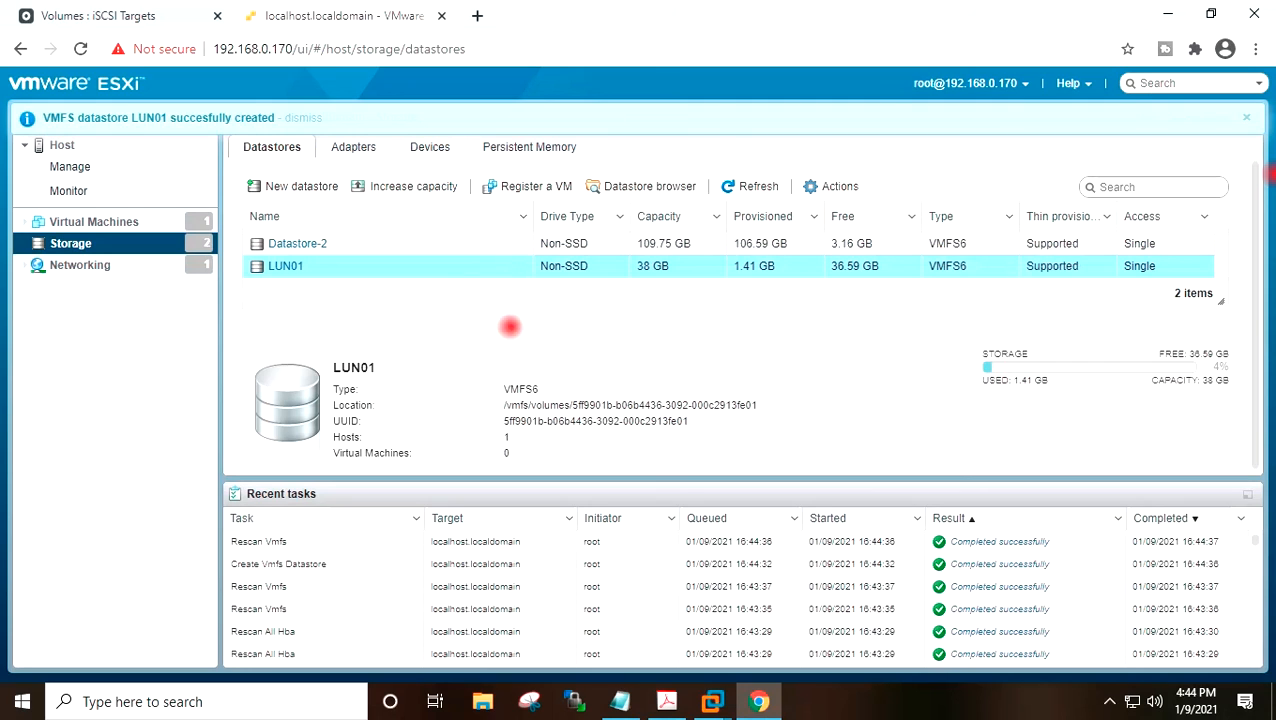
left_click_drag(1190, 353, 1226, 353)
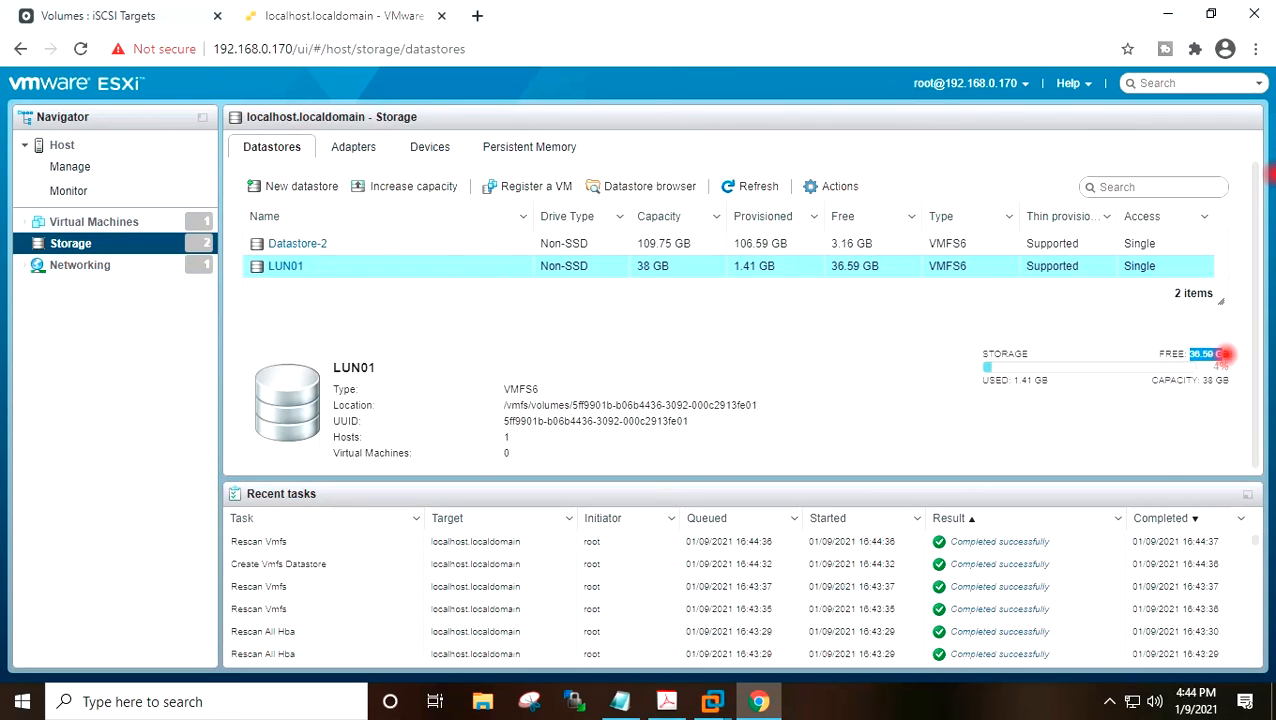
left_click(325, 270)
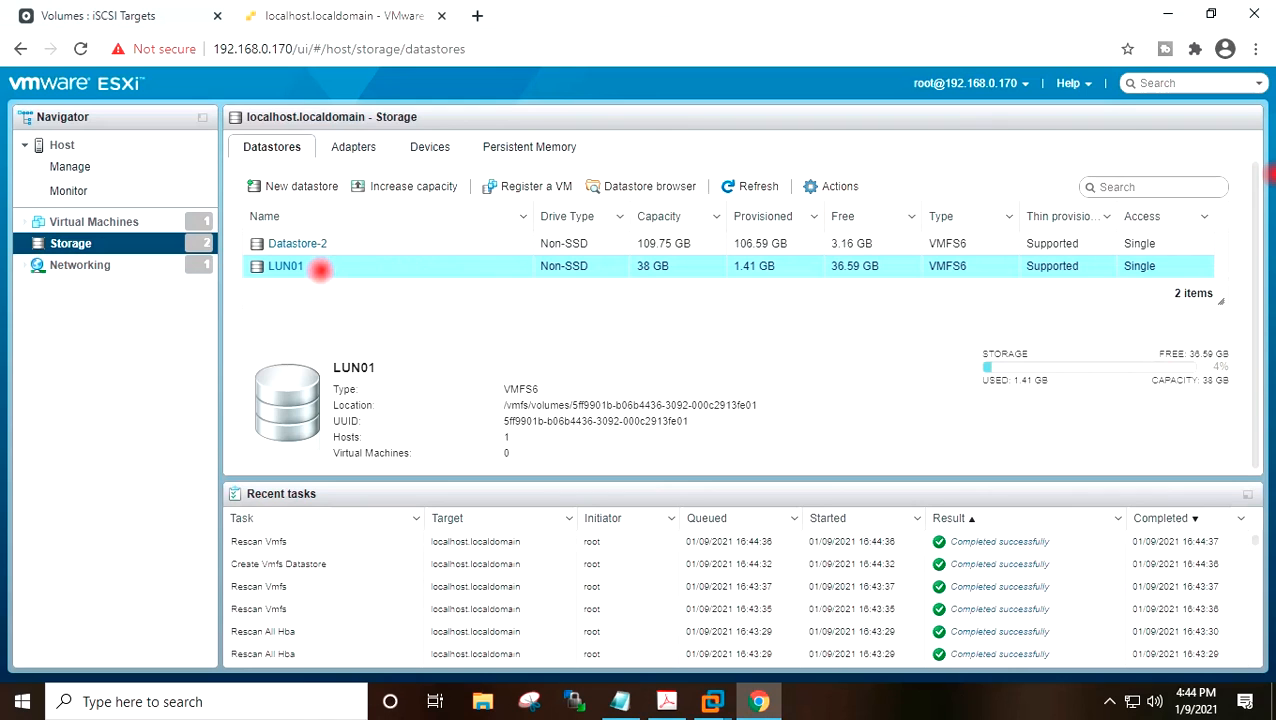
right_click(319, 269)
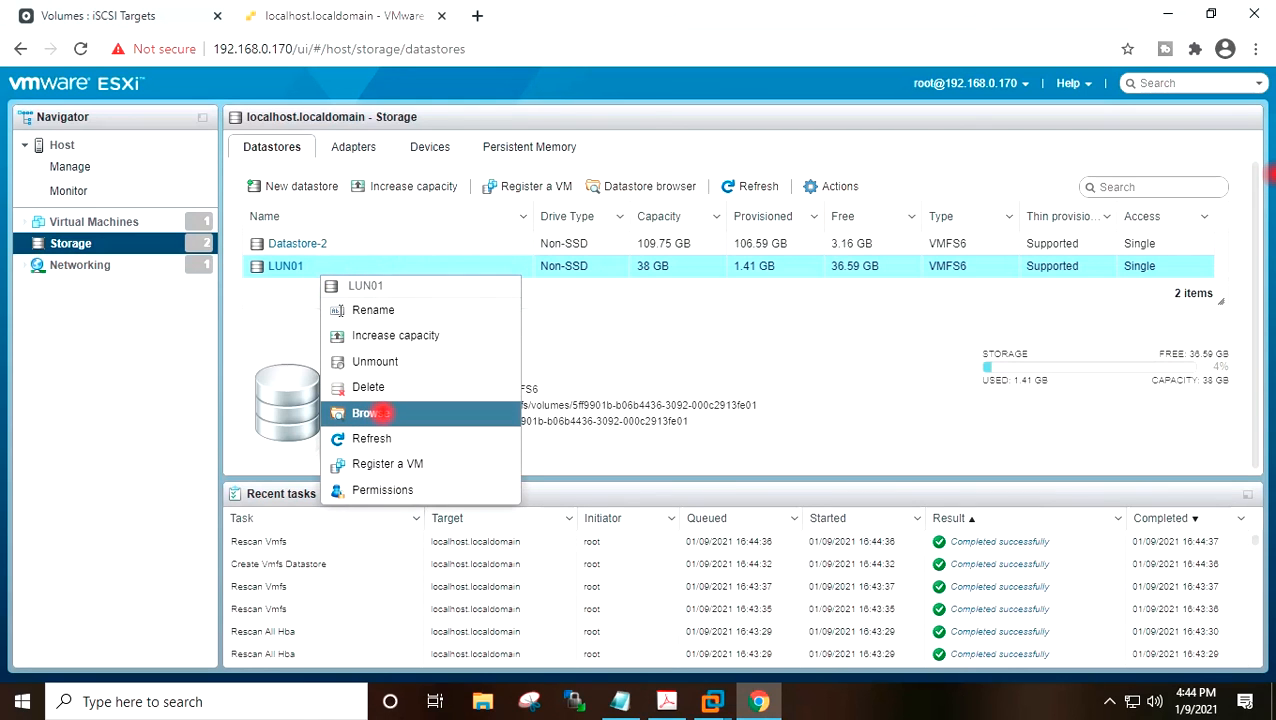
left_click(384, 413)
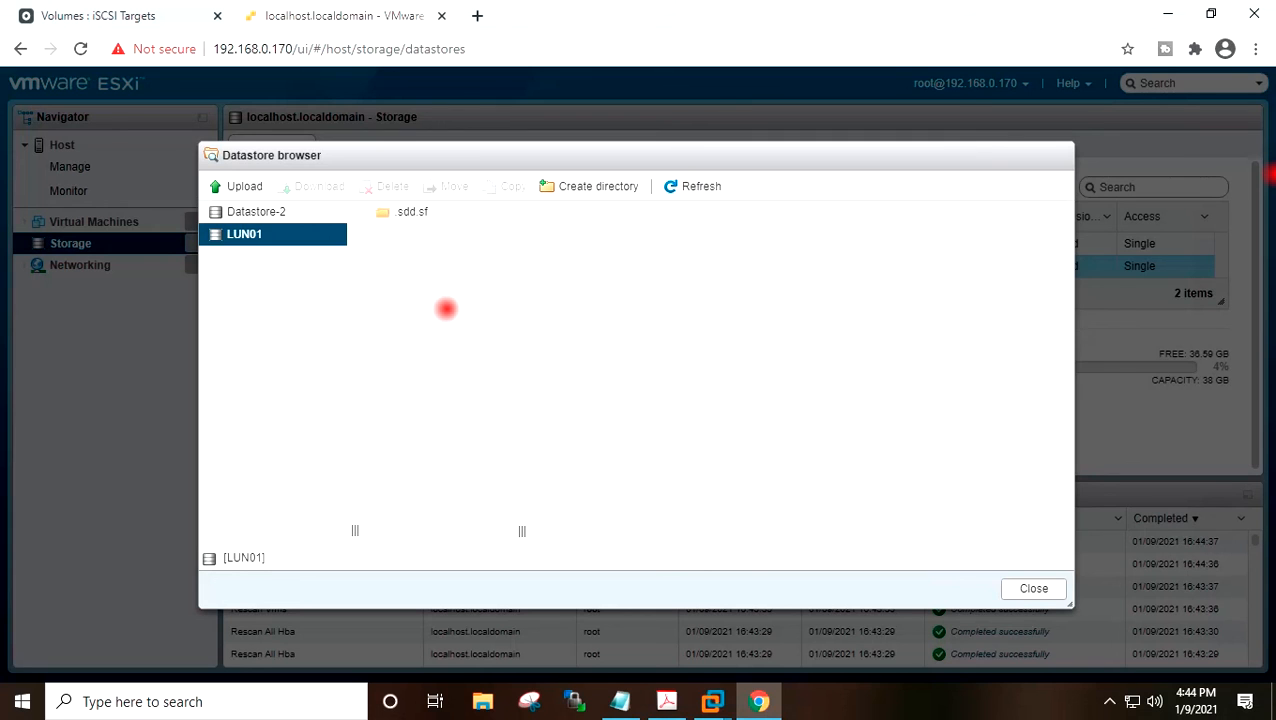
left_click(1030, 588)
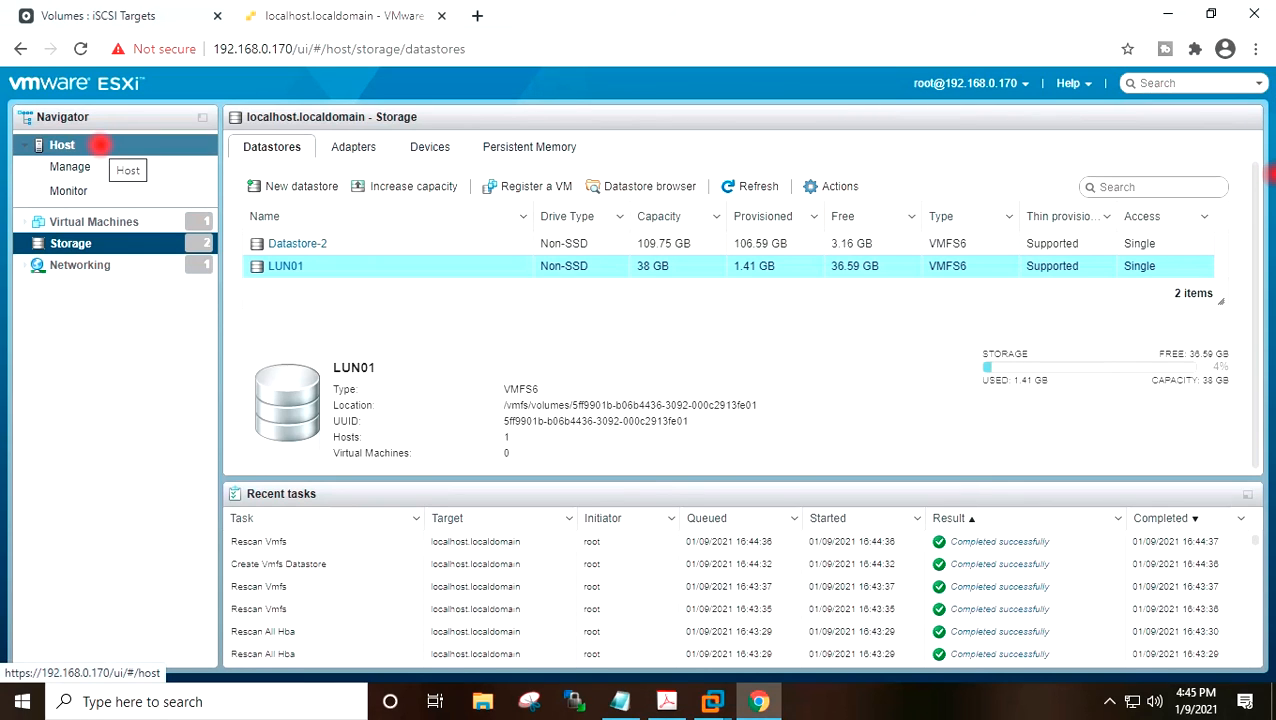
Review the host summary's storage section and its datastore list.
left_click(100, 145)
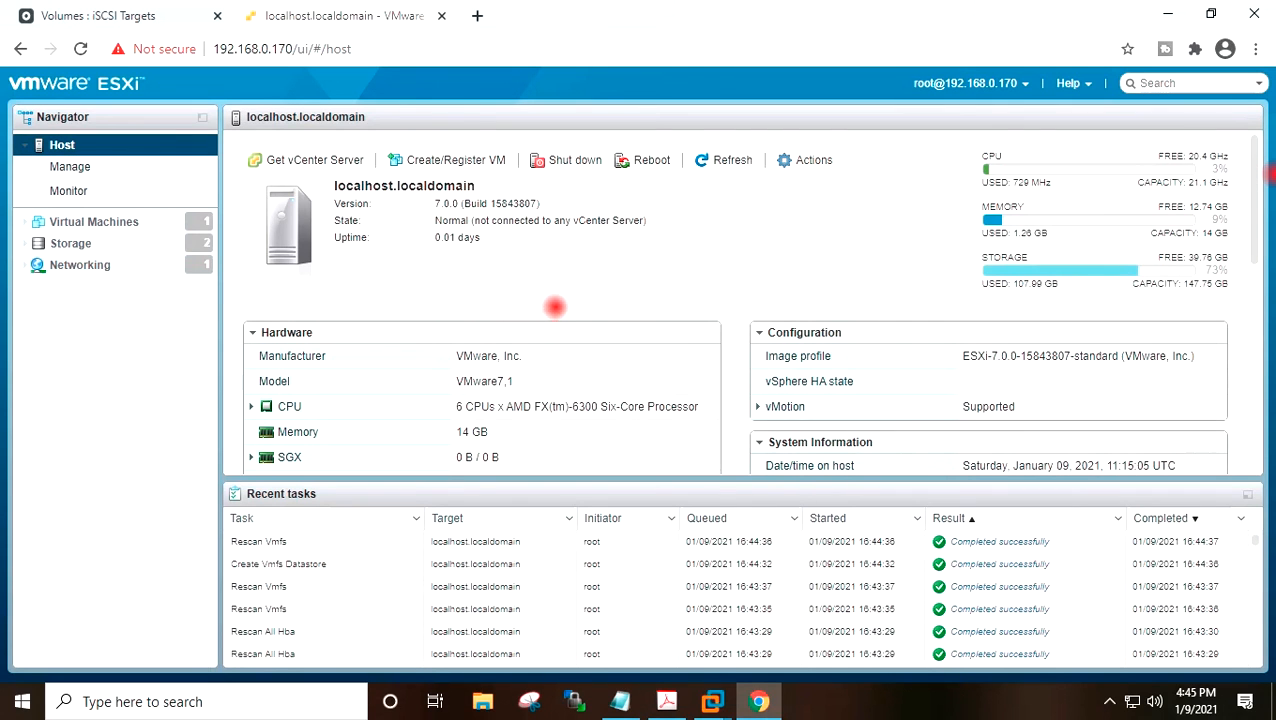
scroll(553, 310, "down", 2)
scroll(553, 310, "down", 4)
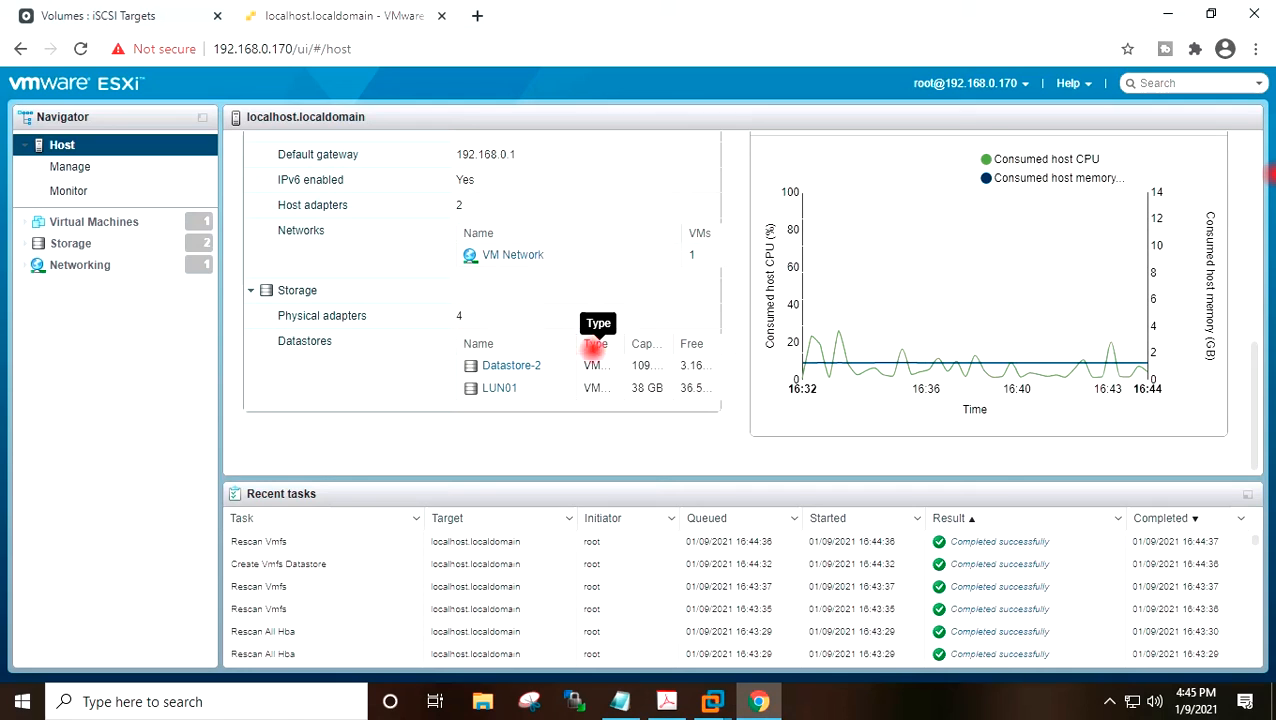
left_click_drag(622, 346, 641, 346)
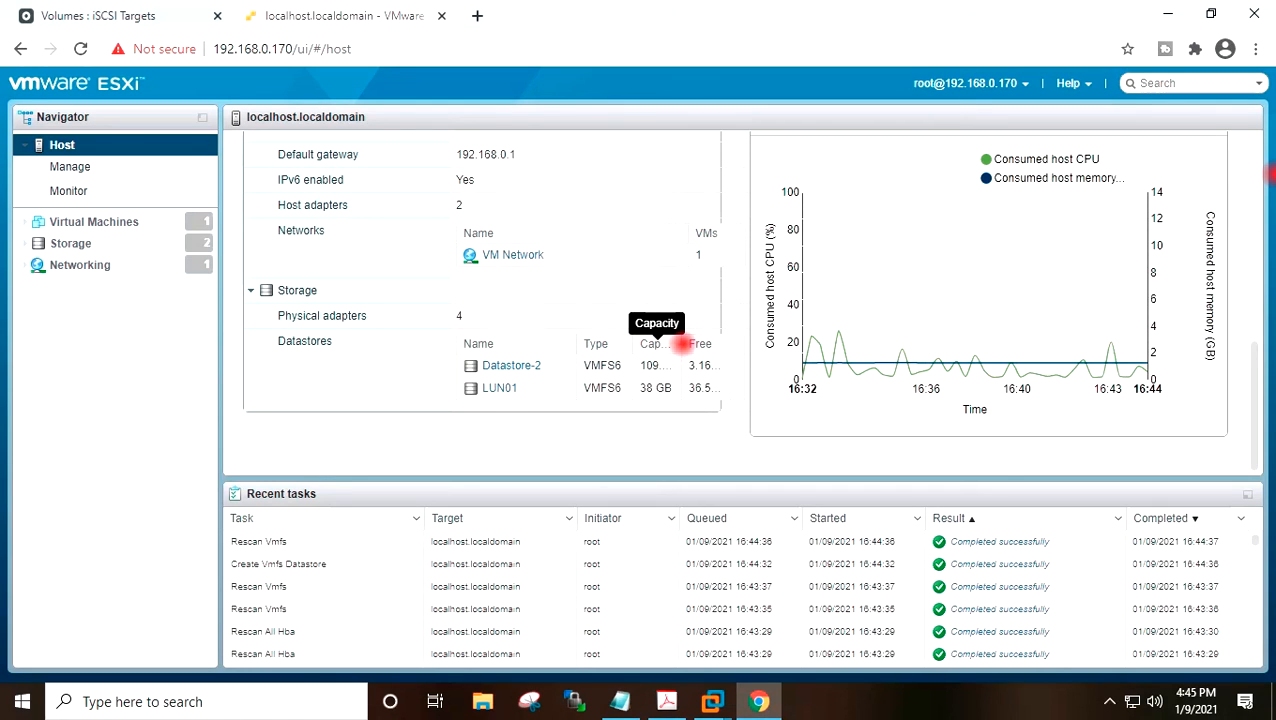
left_click_drag(692, 344, 722, 344)
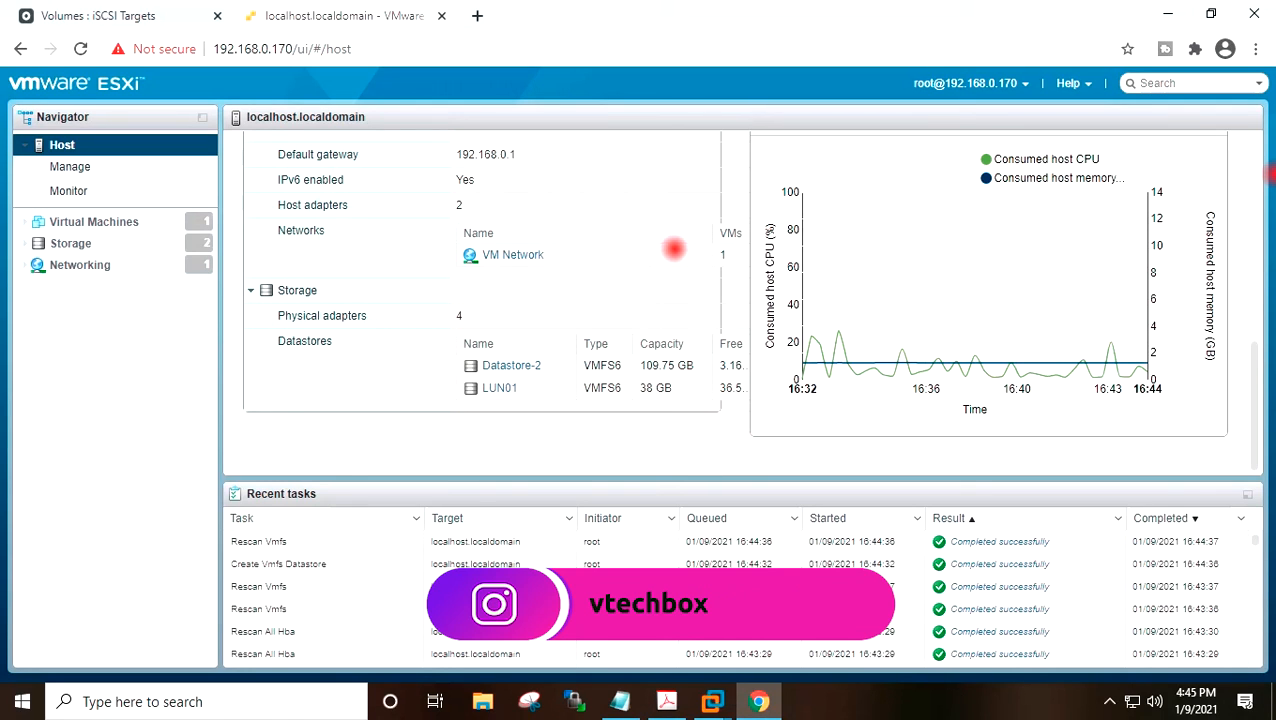
scroll(674, 235, "up", 1)
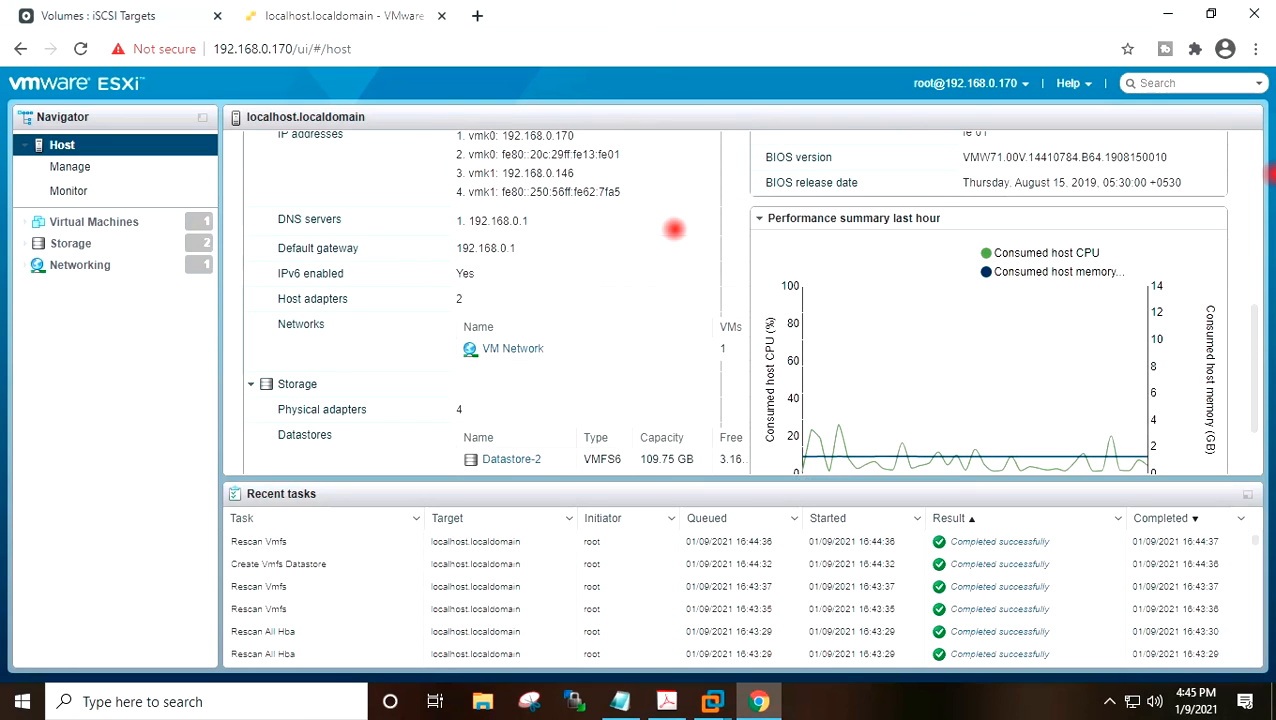
scroll(674, 229, "down", 1)
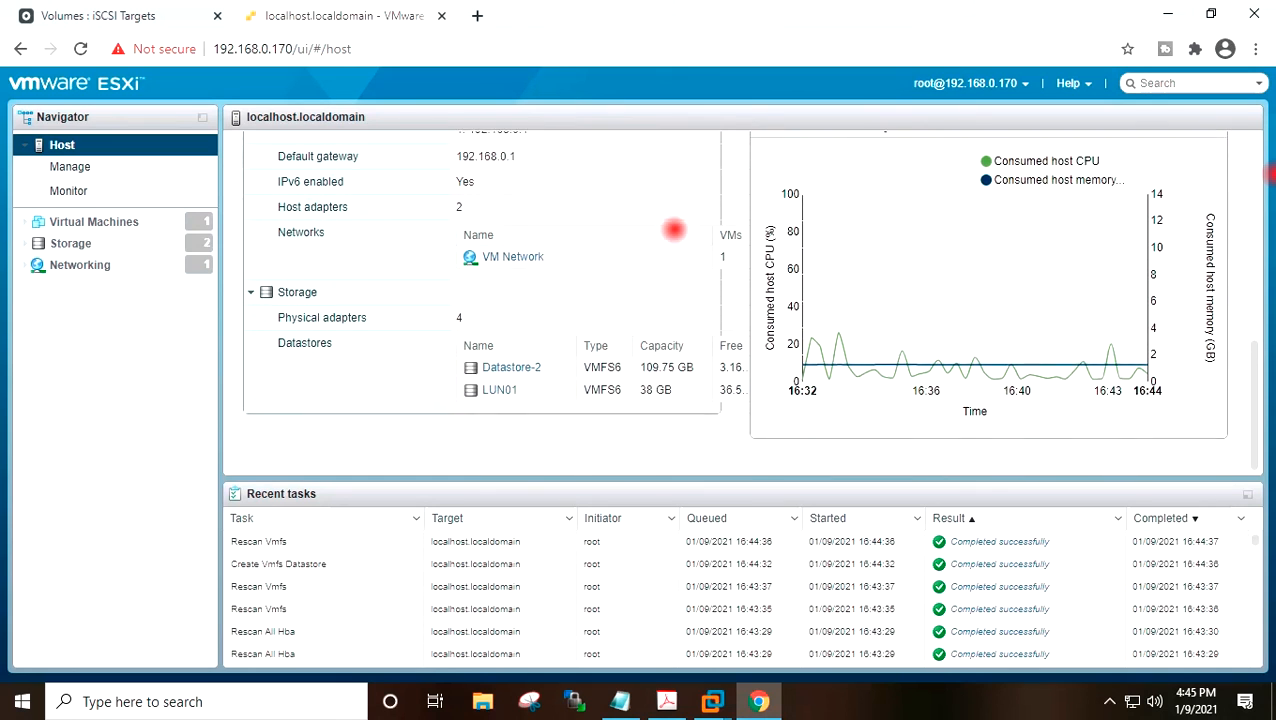
scroll(674, 229, "up", 3)
scroll(674, 229, "up", 1)
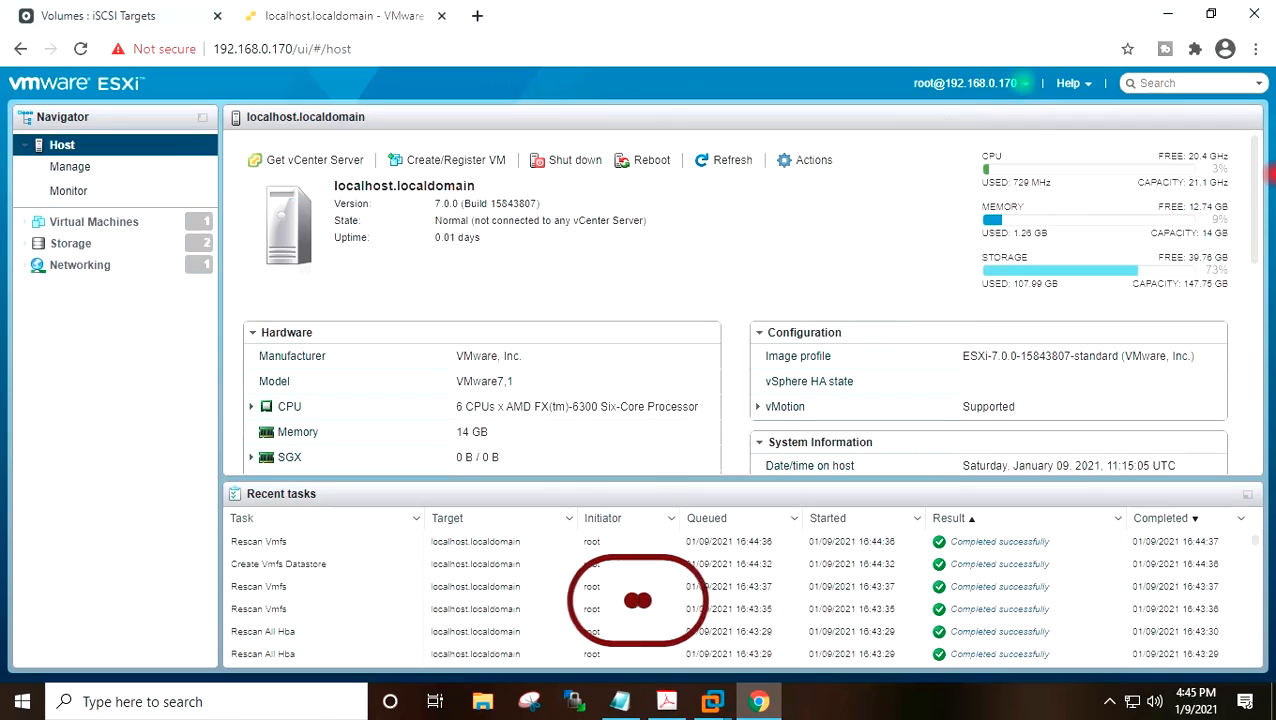
left_click(1020, 83)
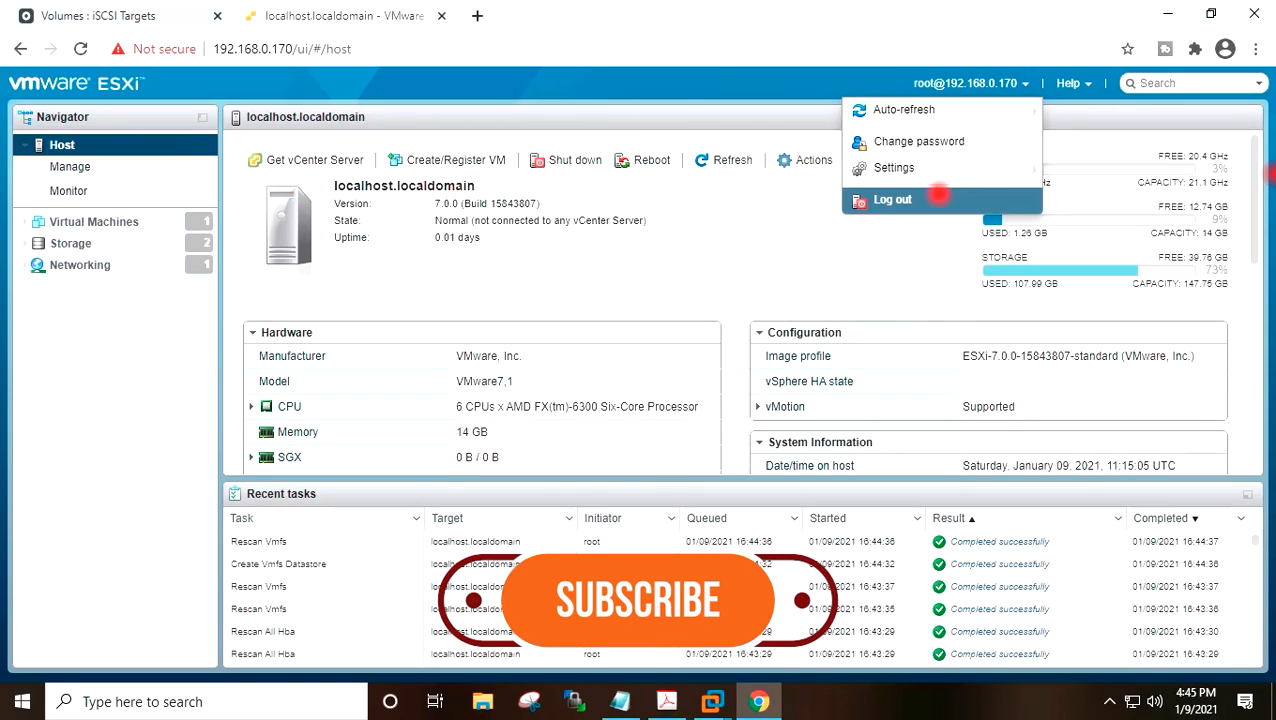
left_click(1167, 14)
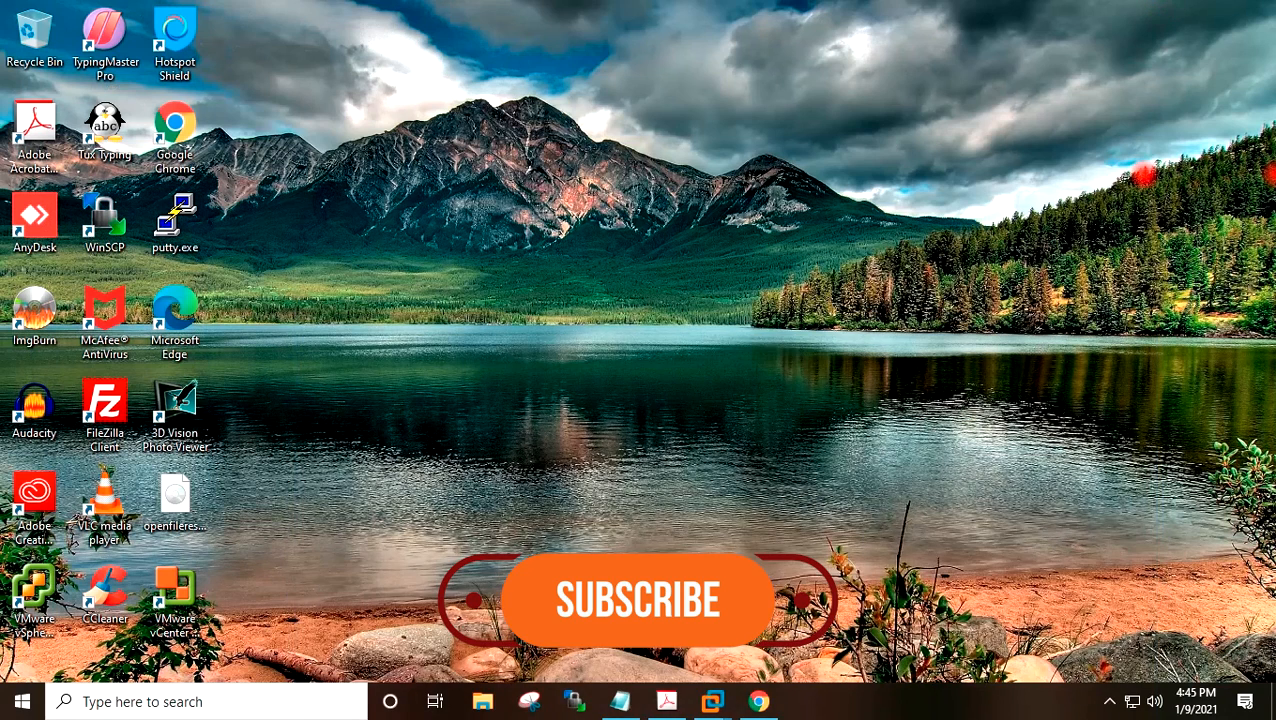